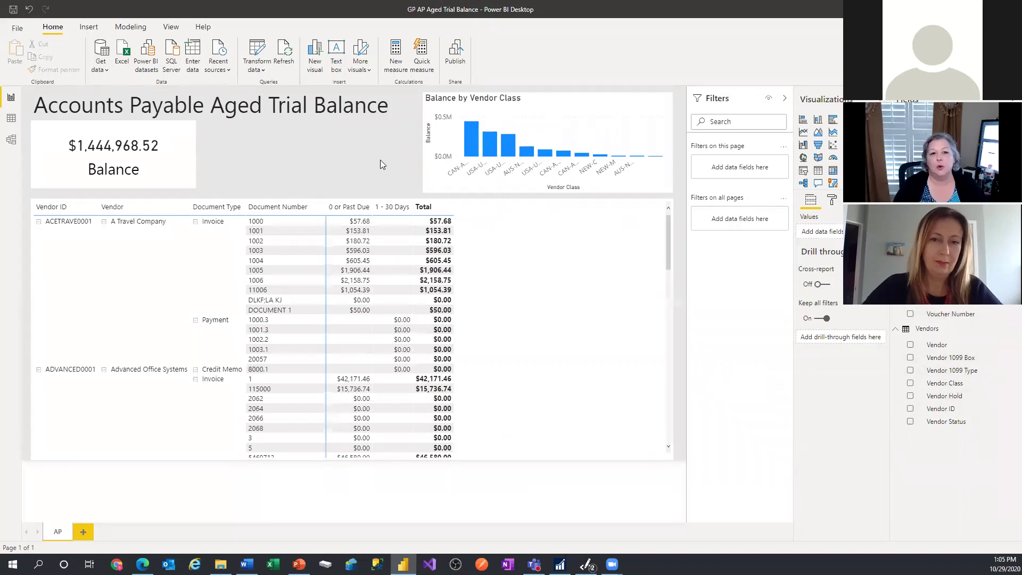
Add a slicer between the Balance card and the vendor class chart, sized to fit above the table.
{"action": "left_click", "coordinate": [804, 171]}
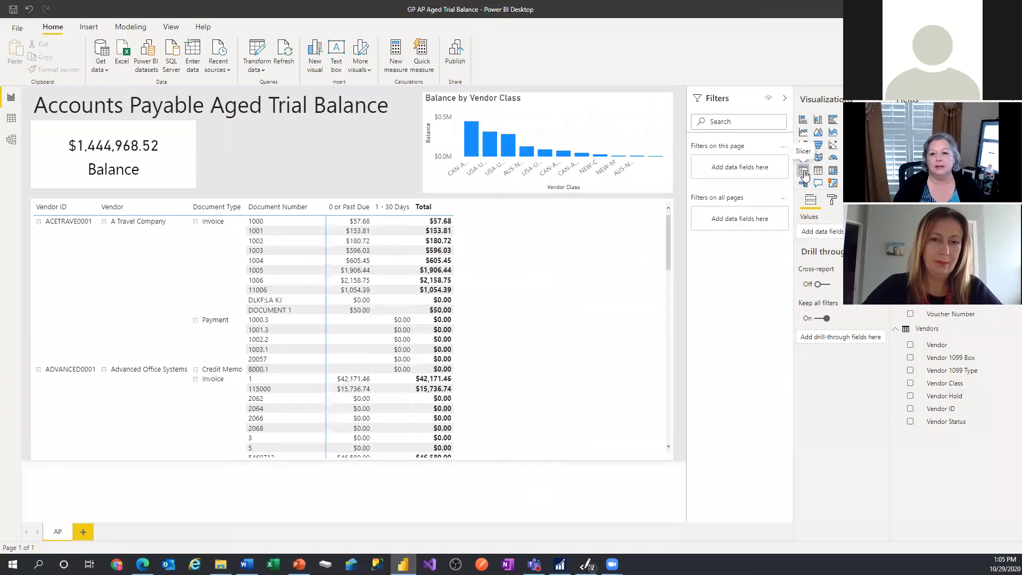
{"action": "left_click_drag", "start_coordinate": [160, 144], "coordinate": [305, 125]}
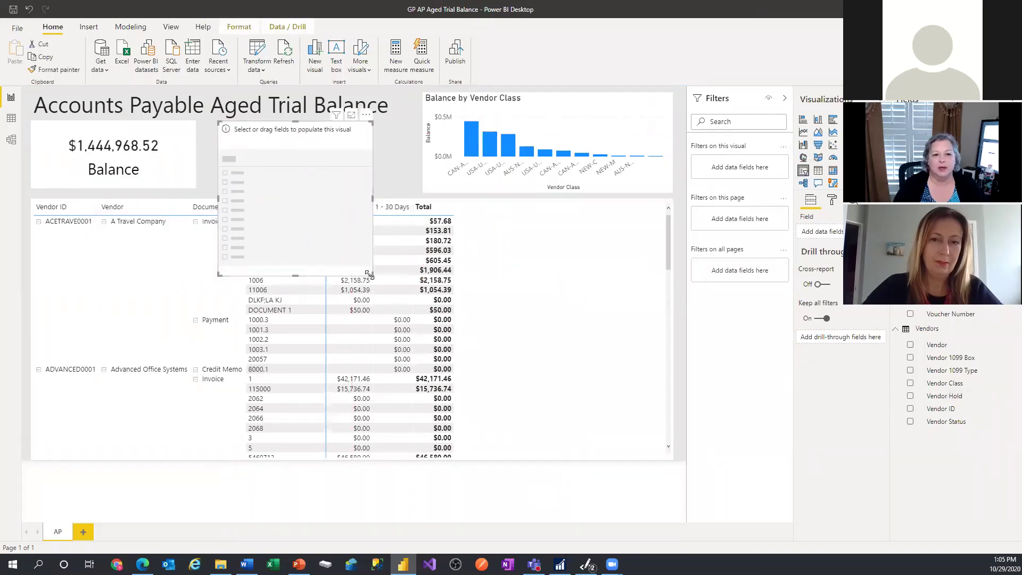
{"action": "left_click_drag", "start_coordinate": [365, 273], "coordinate": [334, 188]}
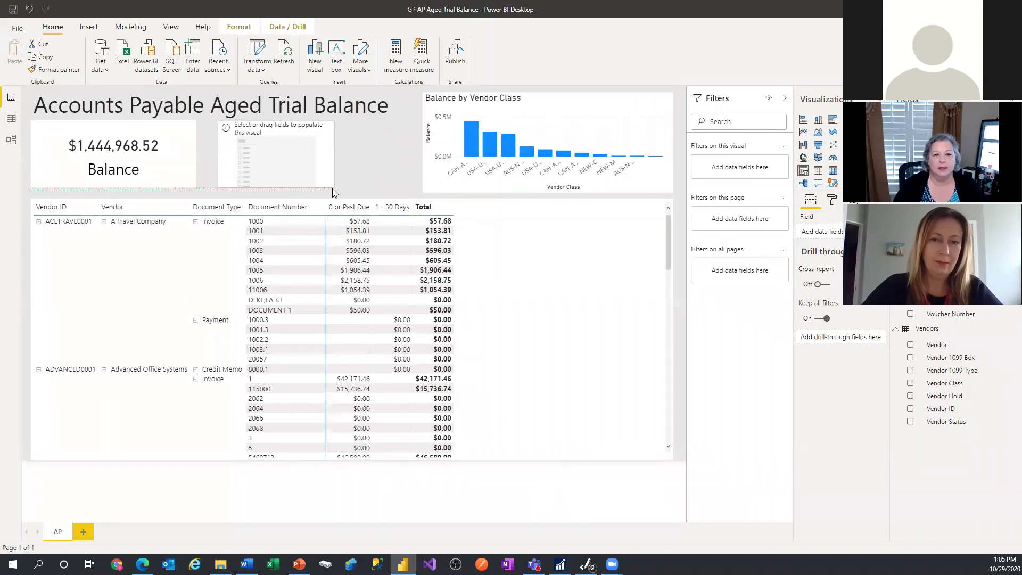
Try Vendor Hold as the slicer's field and replace it with Document Hold.
{"action": "left_click_drag", "start_coordinate": [955, 396], "coordinate": [831, 233]}
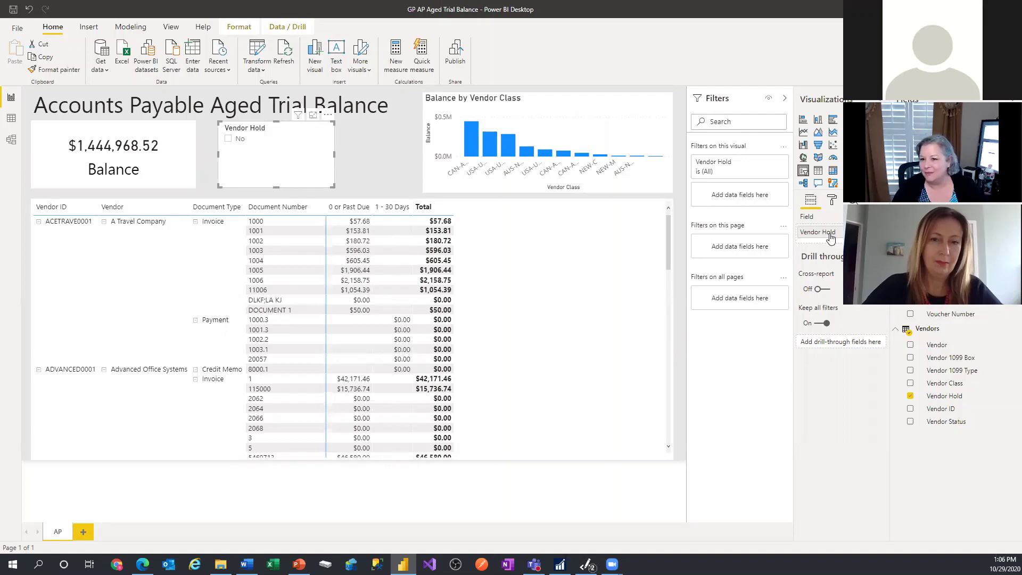
{"action": "left_click", "coordinate": [879, 232]}
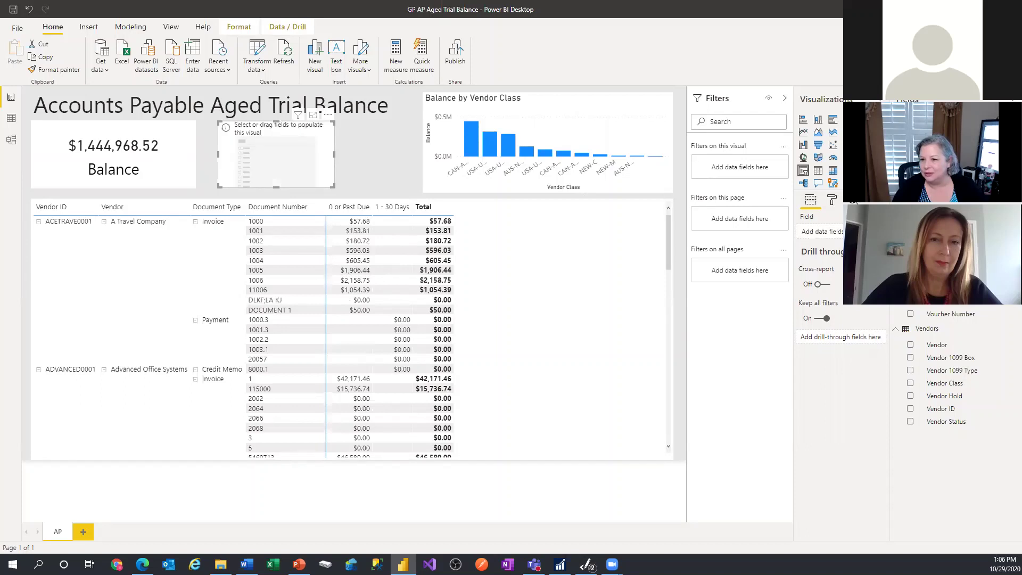
{"action": "left_click", "coordinate": [910, 239]}
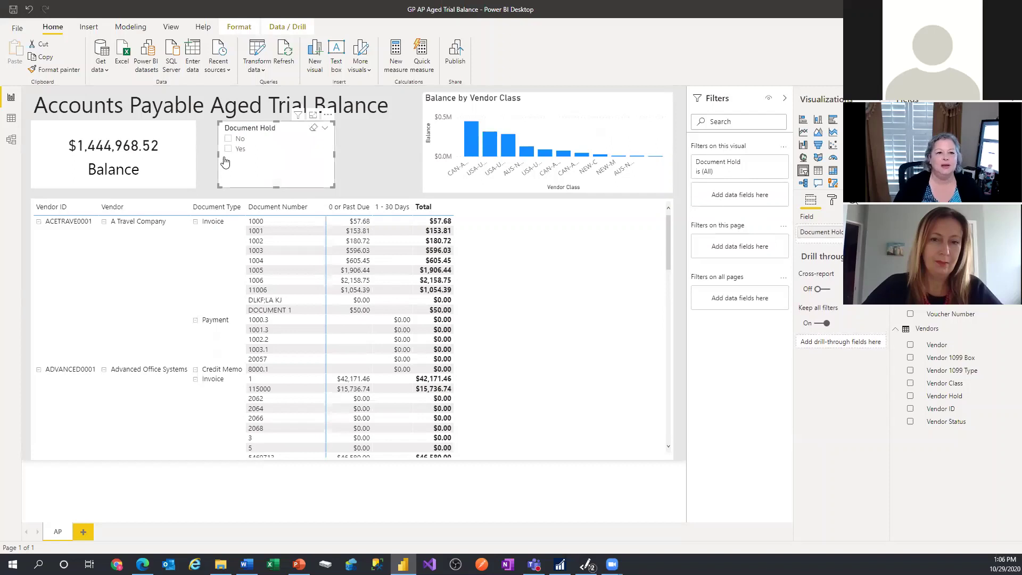
Filter the report to documents with Document Hold set to Yes, and clear the slicer selection again.
{"action": "left_click", "coordinate": [228, 150]}
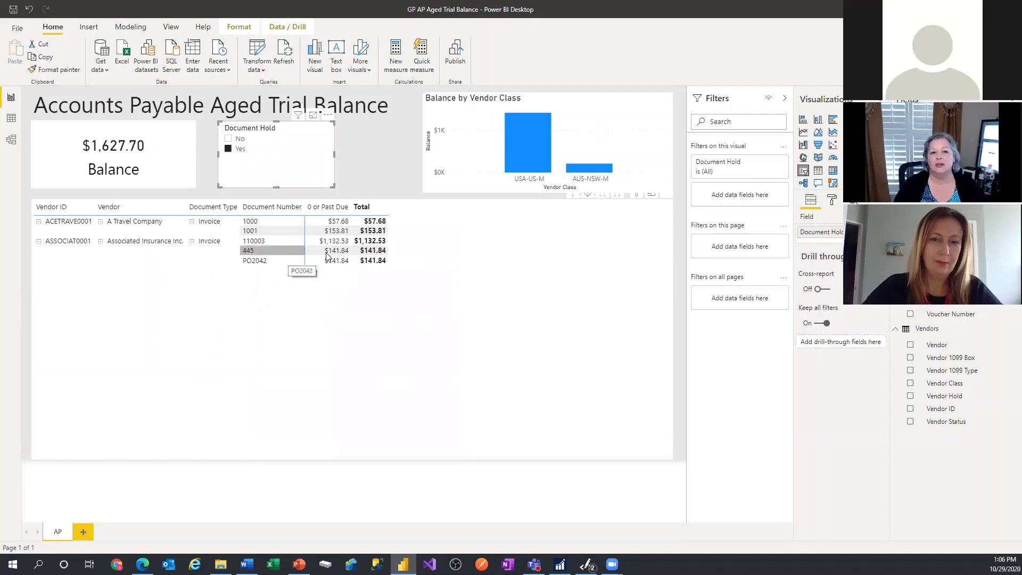
{"action": "left_click", "coordinate": [315, 130]}
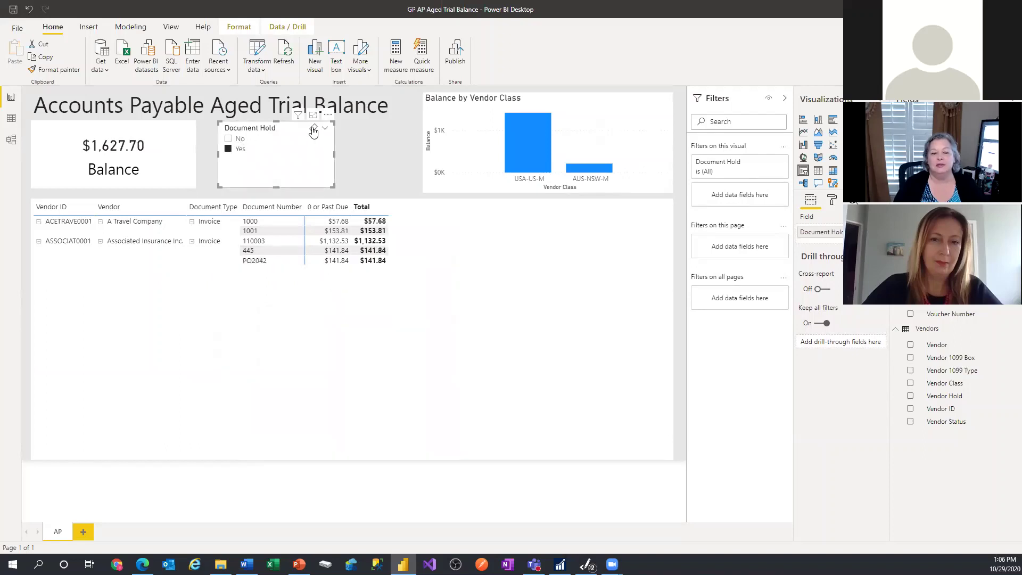
{"action": "left_click", "coordinate": [373, 156]}
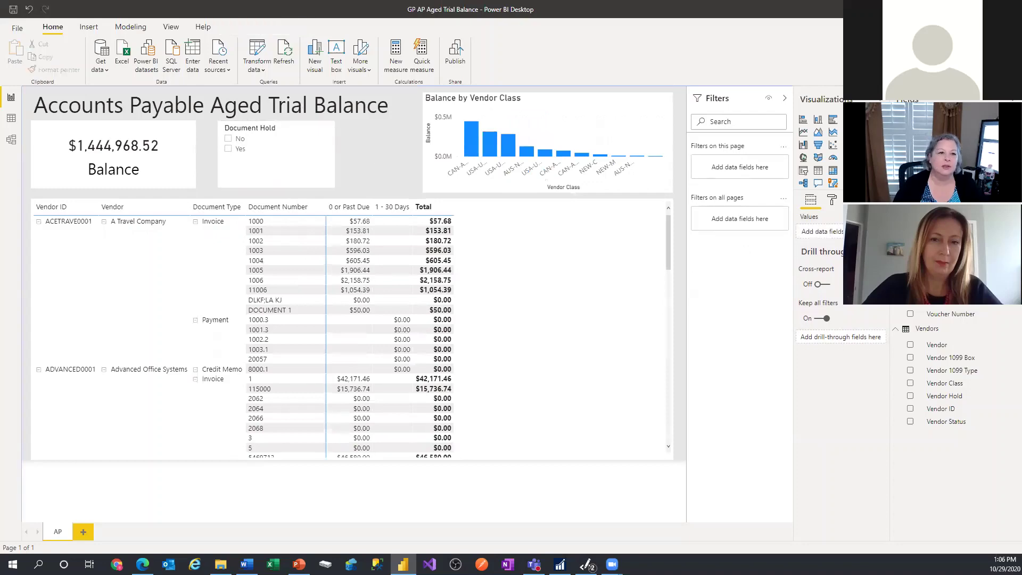
Start a new blank report and choose SQL Server database as its data source.
{"action": "left_click", "coordinate": [16, 29]}
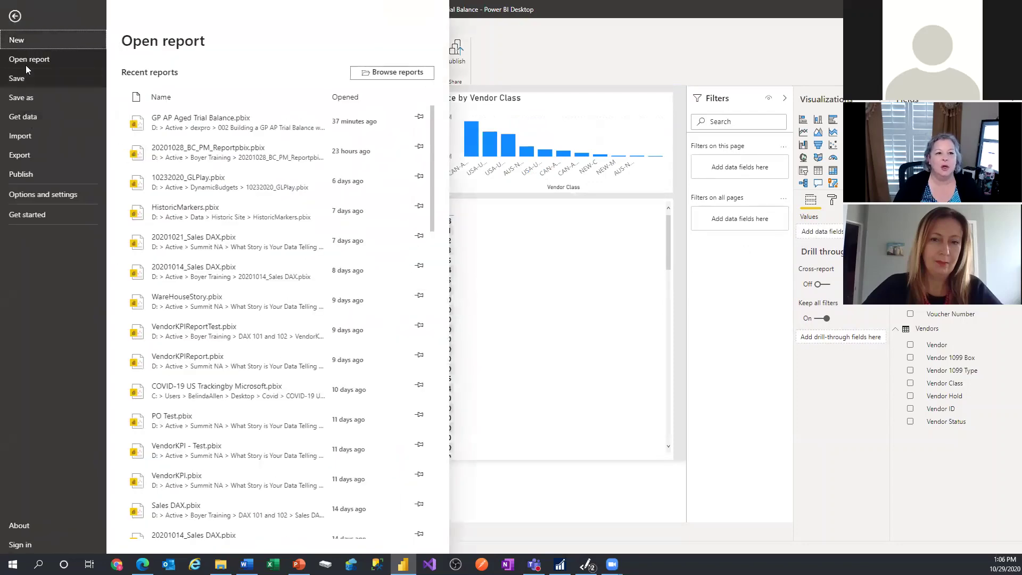
{"action": "left_click", "coordinate": [15, 16]}
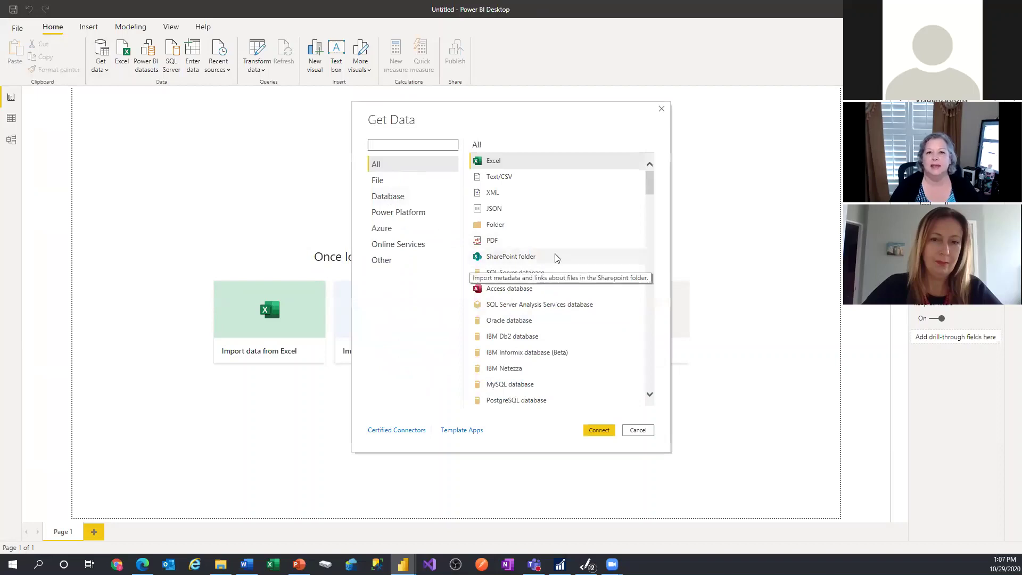
{"action": "left_click", "coordinate": [394, 204]}
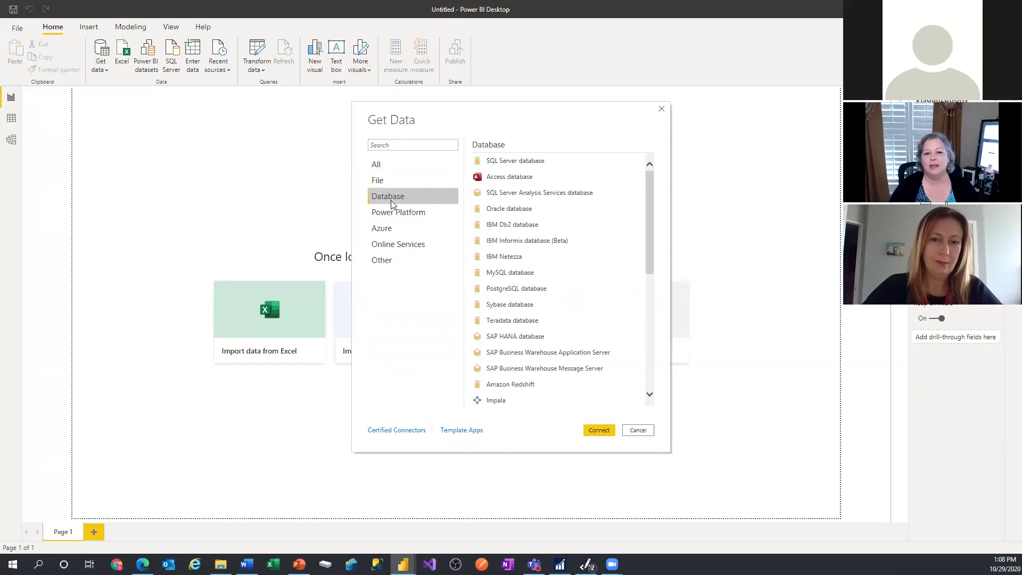
{"action": "left_click", "coordinate": [531, 164]}
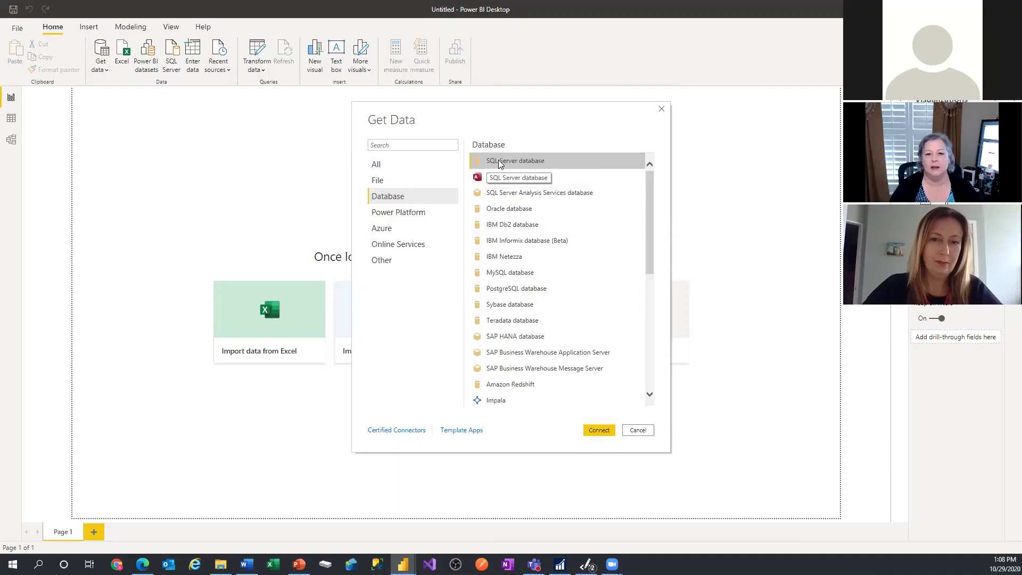
{"action": "left_click", "coordinate": [594, 431]}
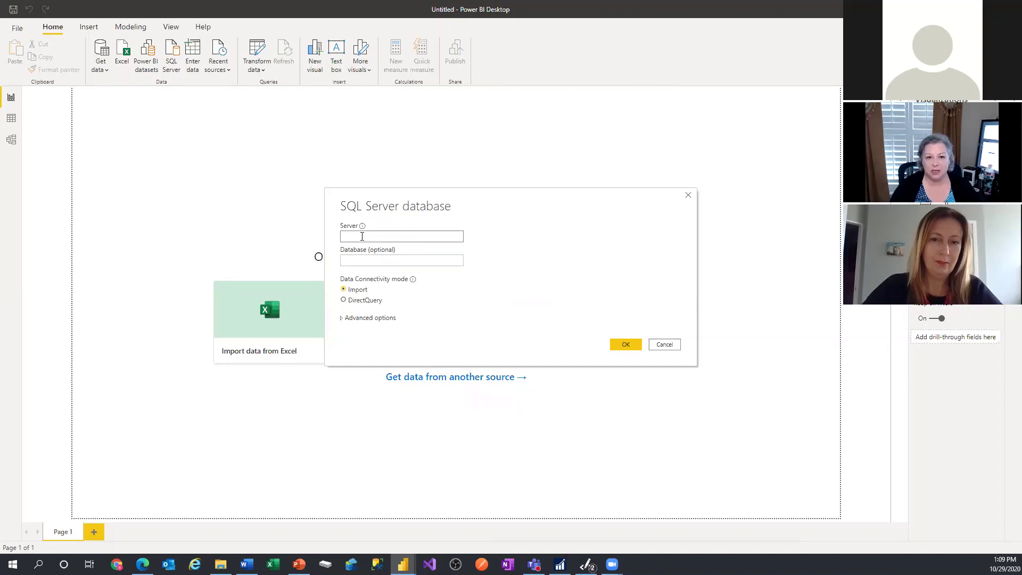
Connect to the server BUSYBEE and the database TWO in Import mode.
{"action": "type", "text": "BUSYBEE"}
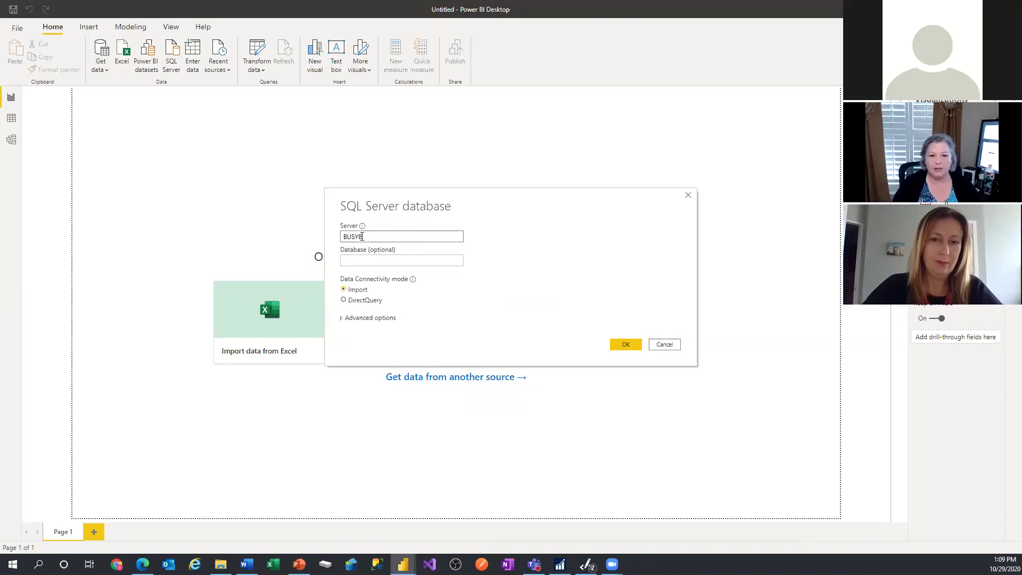
{"action": "left_click", "coordinate": [362, 260]}
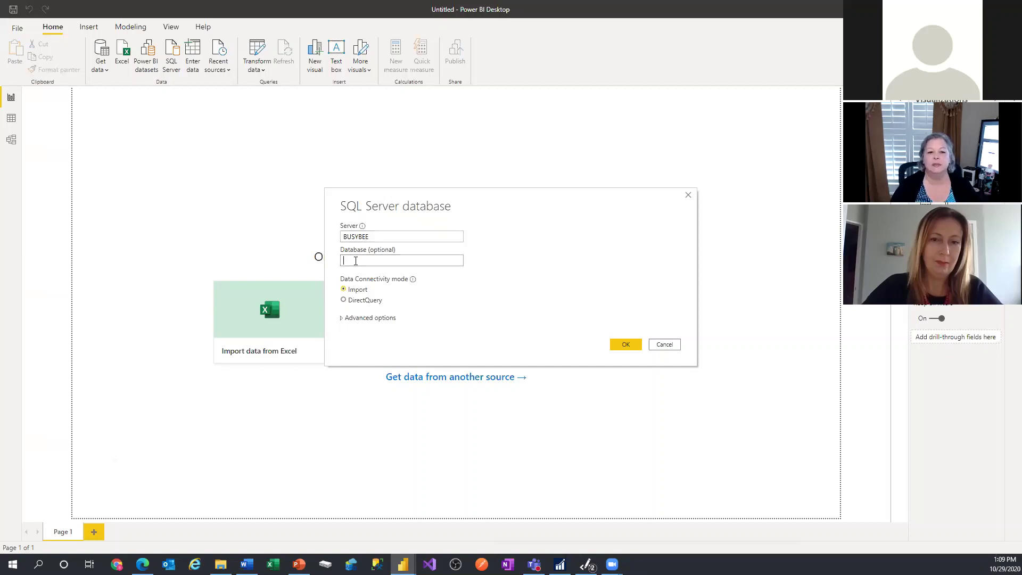
{"action": "type", "text": "TWO"}
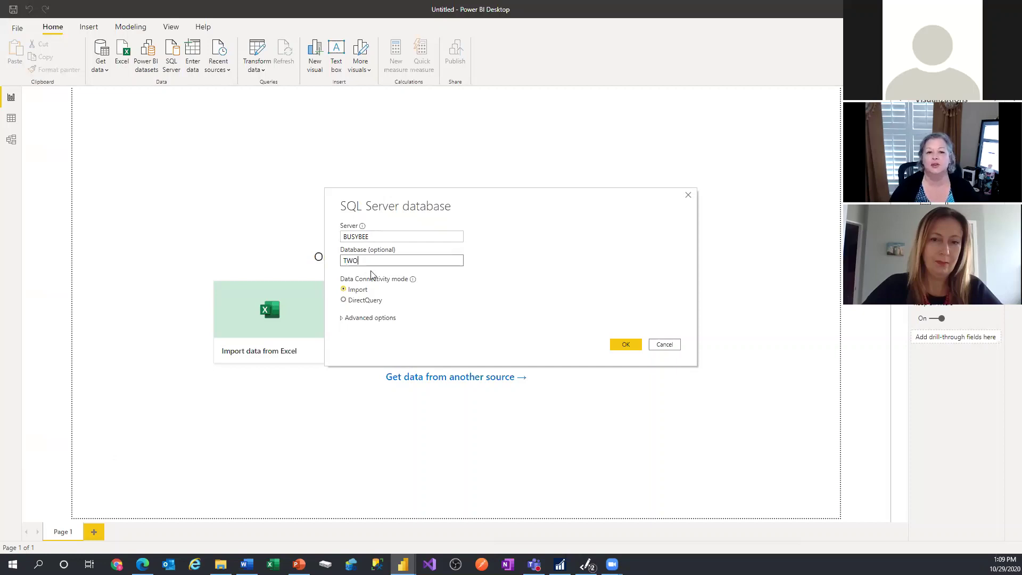
{"action": "mouse_move", "coordinate": [415, 285]}
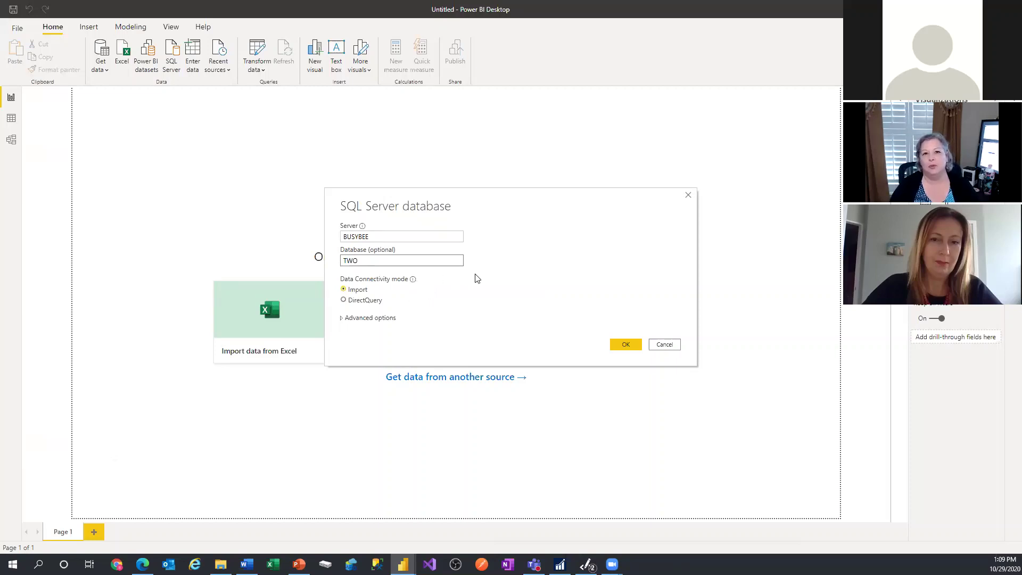
{"action": "left_click", "coordinate": [407, 238]}
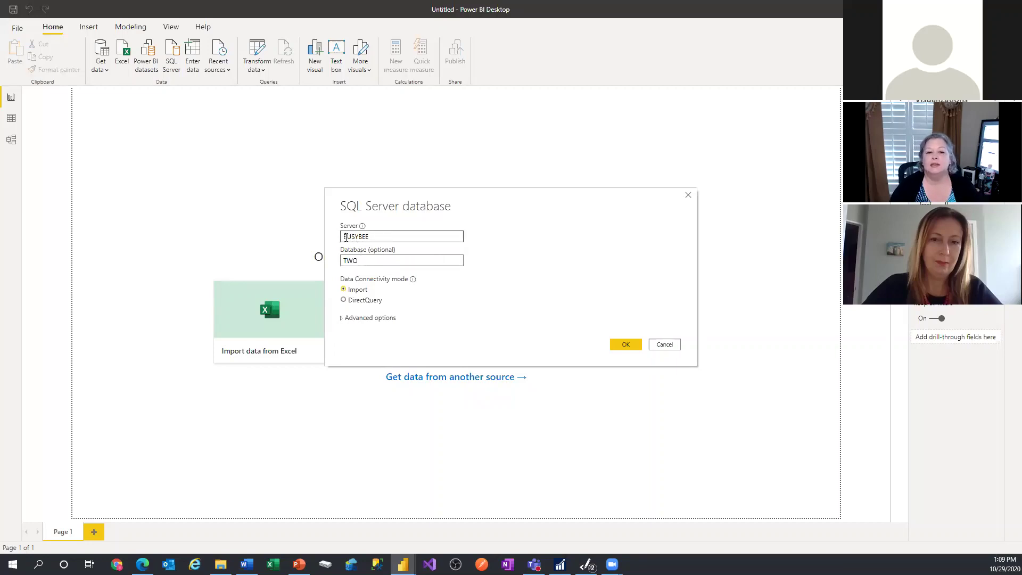
{"action": "left_click", "coordinate": [364, 260]}
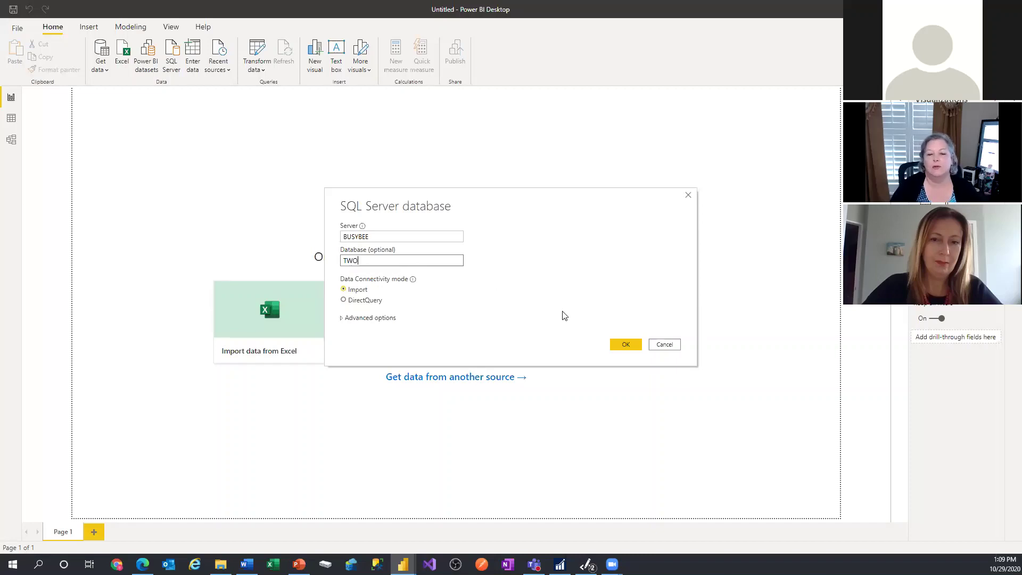
{"action": "left_click", "coordinate": [625, 343]}
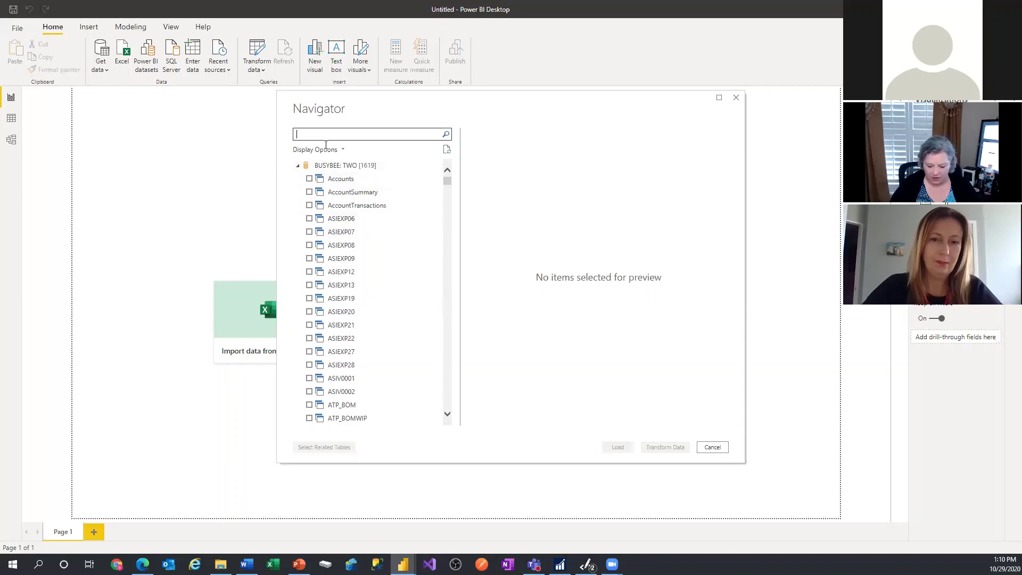
Search the database objects for "gl00" and for "see", and clear the search.
{"action": "type", "text": "gl00"}
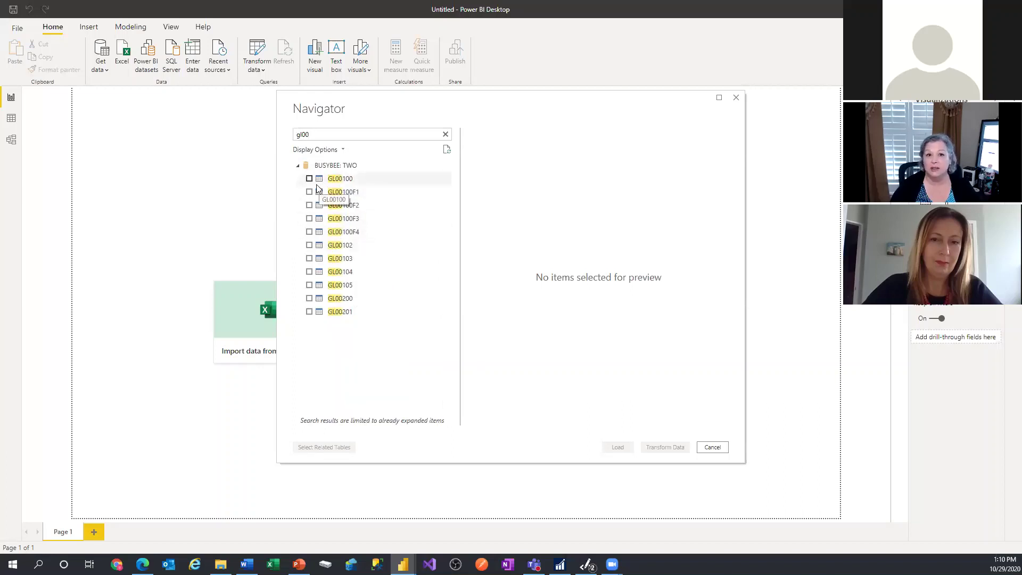
{"action": "double_click", "coordinate": [302, 134]}
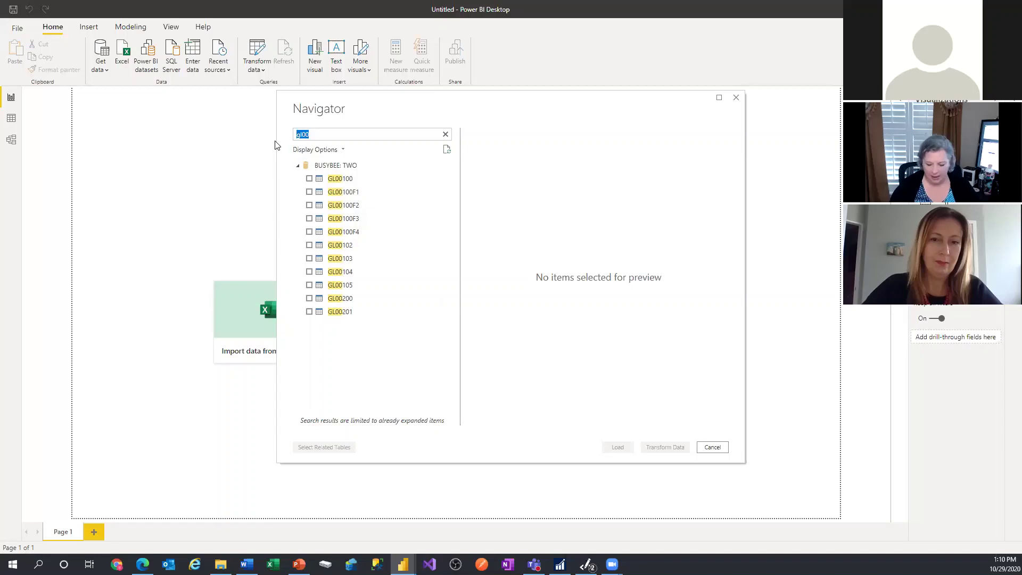
{"action": "type", "text": "see"}
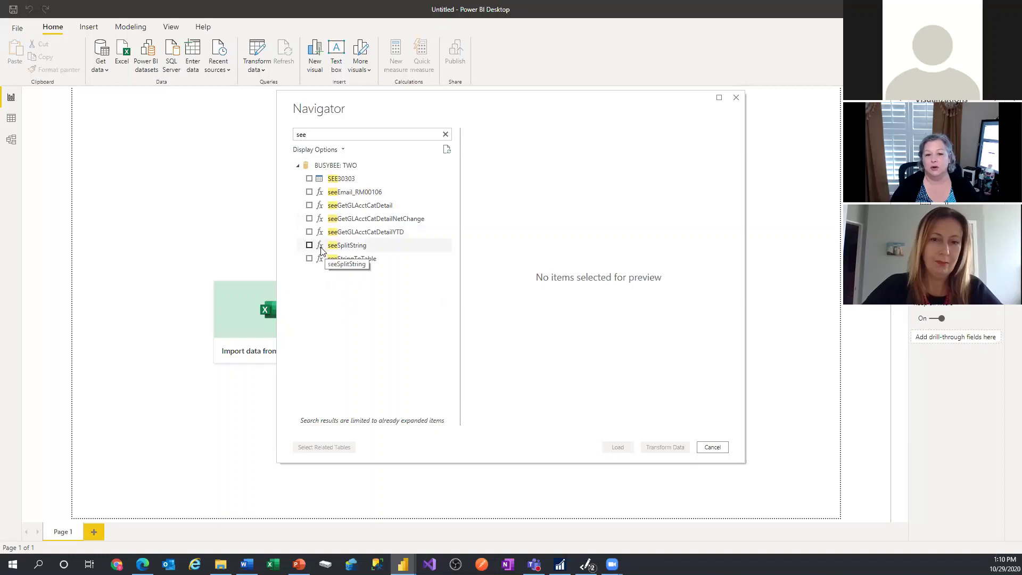
{"action": "double_click", "coordinate": [304, 134]}
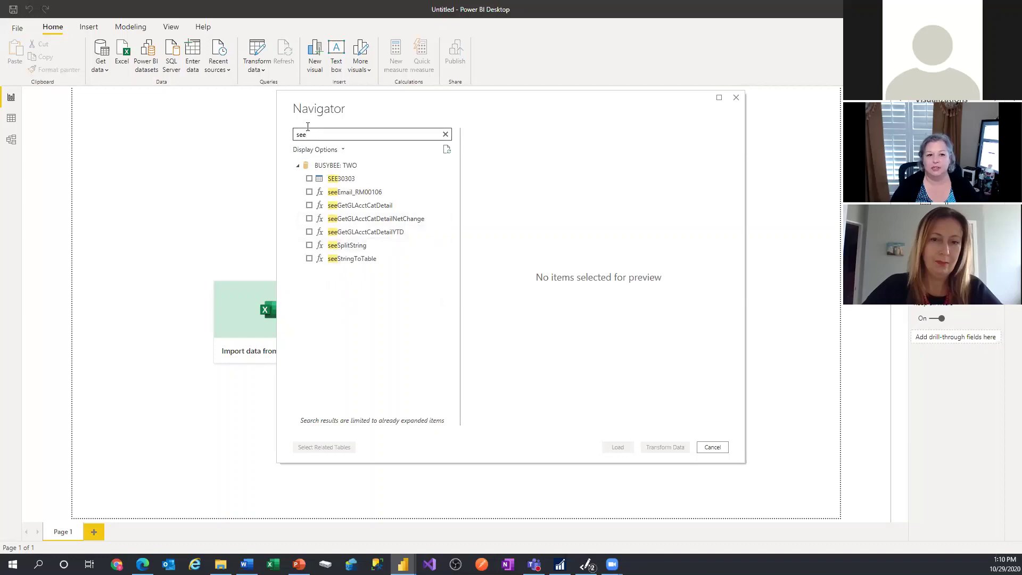
{"action": "key", "text": "BackSpace"}
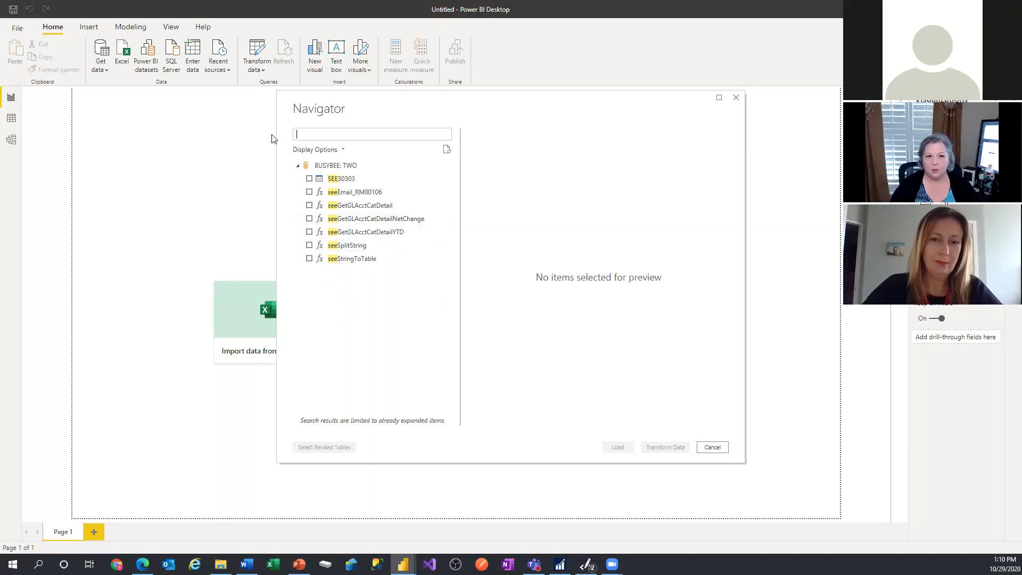
Search the database objects for "vendor" and select the Vendors view for import.
{"action": "type", "text": "vendor"}
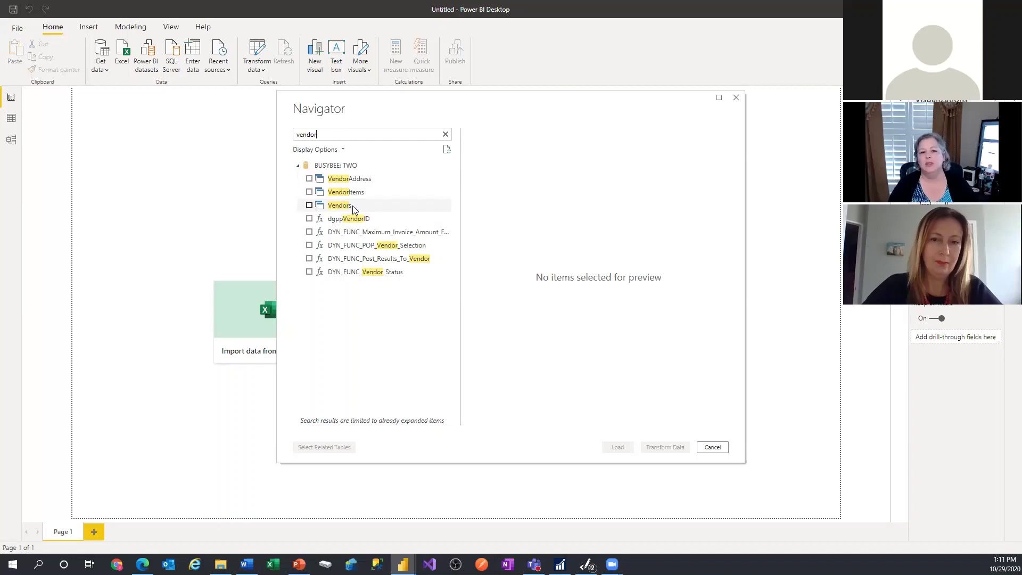
{"action": "left_click", "coordinate": [337, 208]}
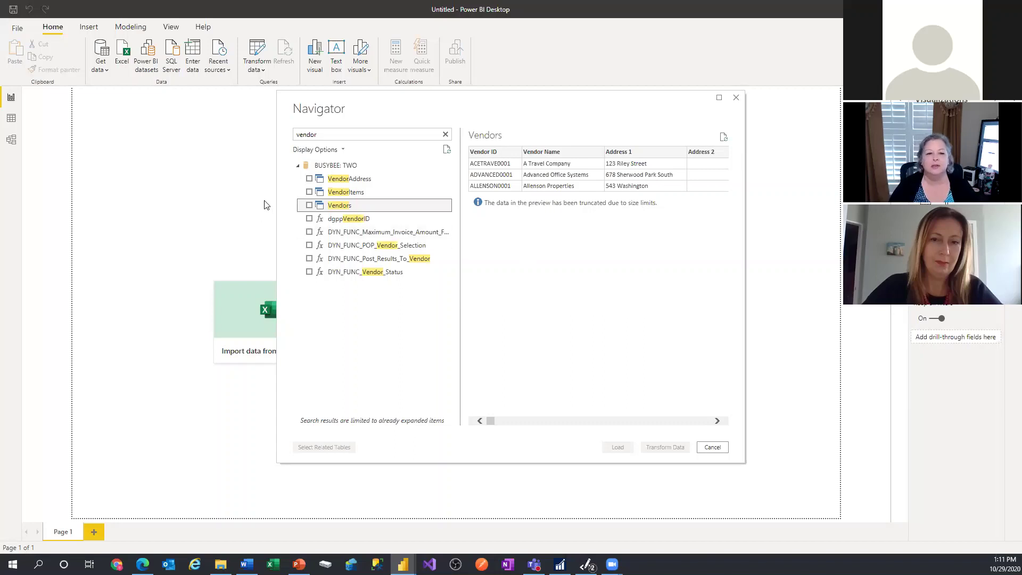
{"action": "left_click", "coordinate": [309, 206]}
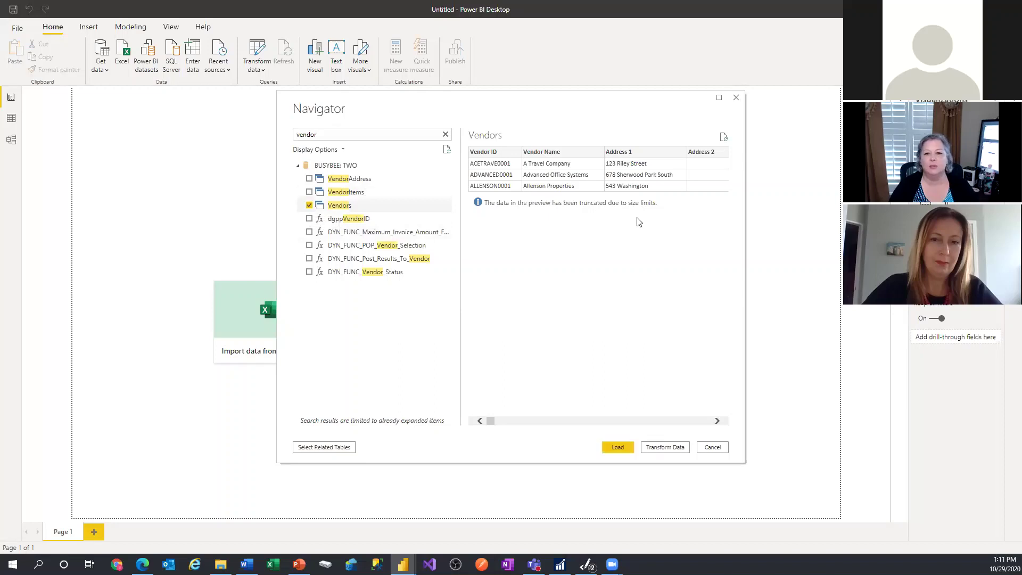
Find PayablesTransactions by searching "paya", add it to the selection, and open the selected views for transformation in Power Query.
{"action": "left_click_drag", "start_coordinate": [320, 134], "coordinate": [272, 141]}
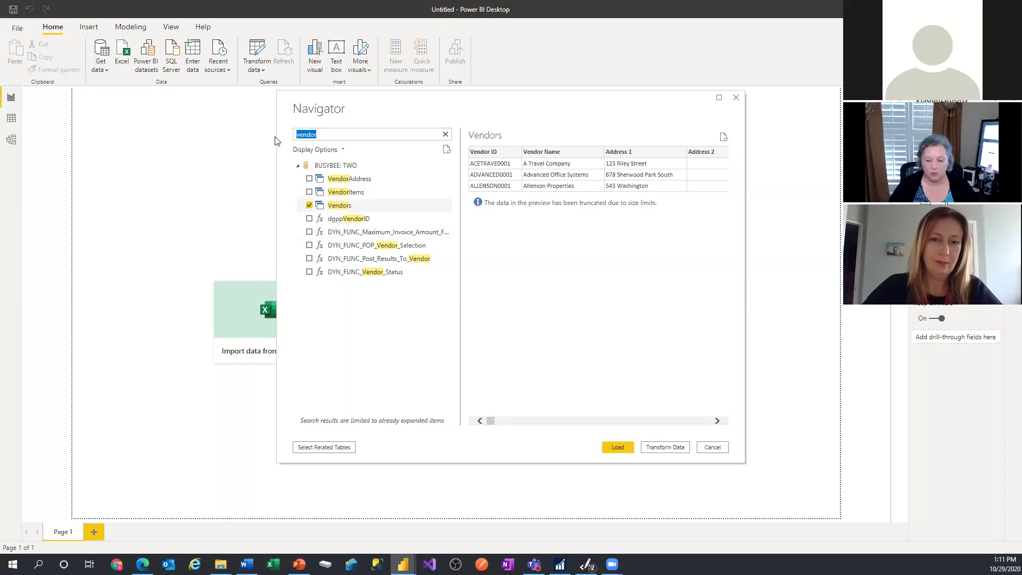
{"action": "type", "text": "paya"}
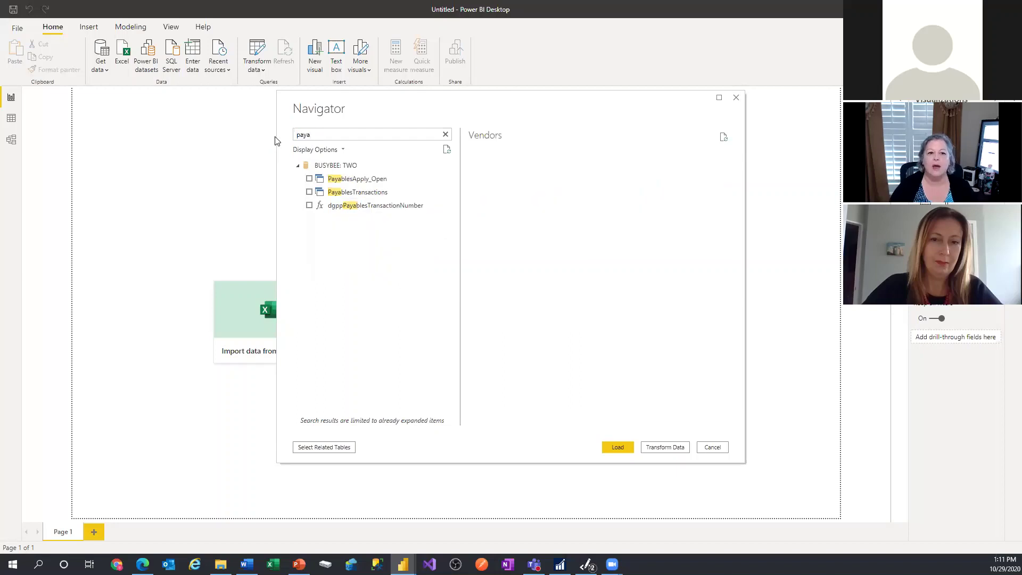
{"action": "left_click", "coordinate": [309, 192]}
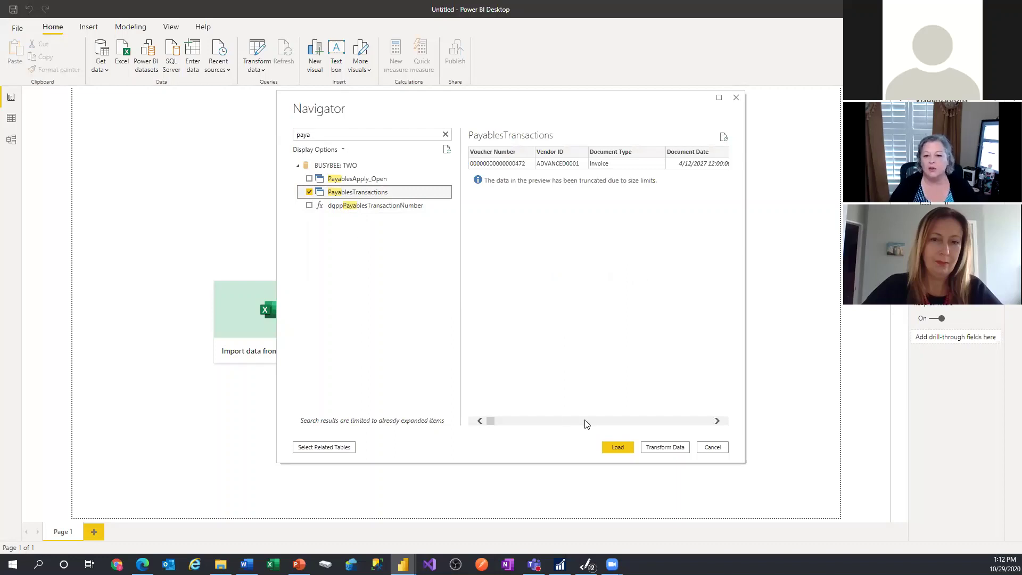
{"action": "left_click", "coordinate": [662, 450]}
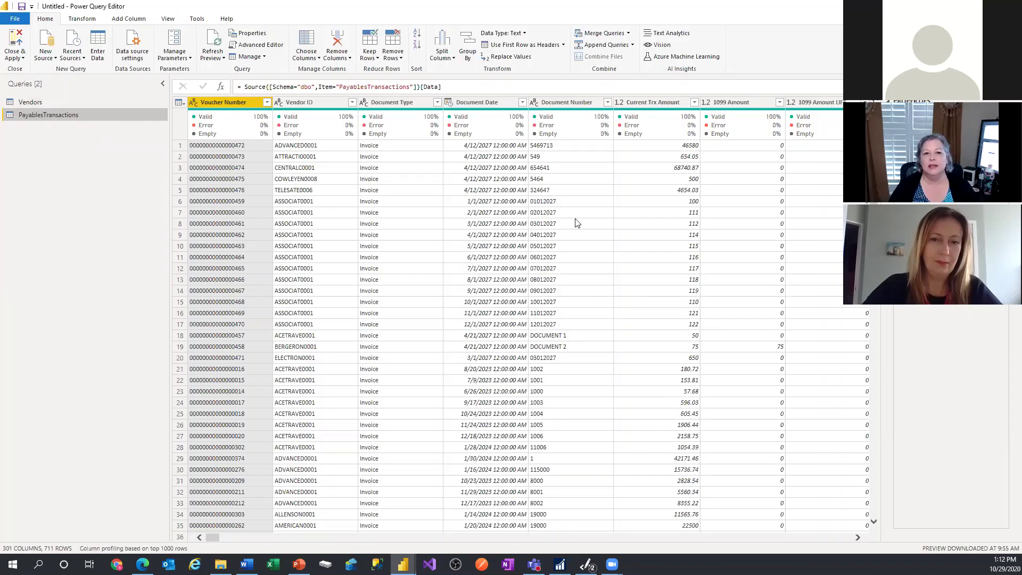
Display the data preview of the Vendors query.
{"action": "left_click", "coordinate": [95, 105]}
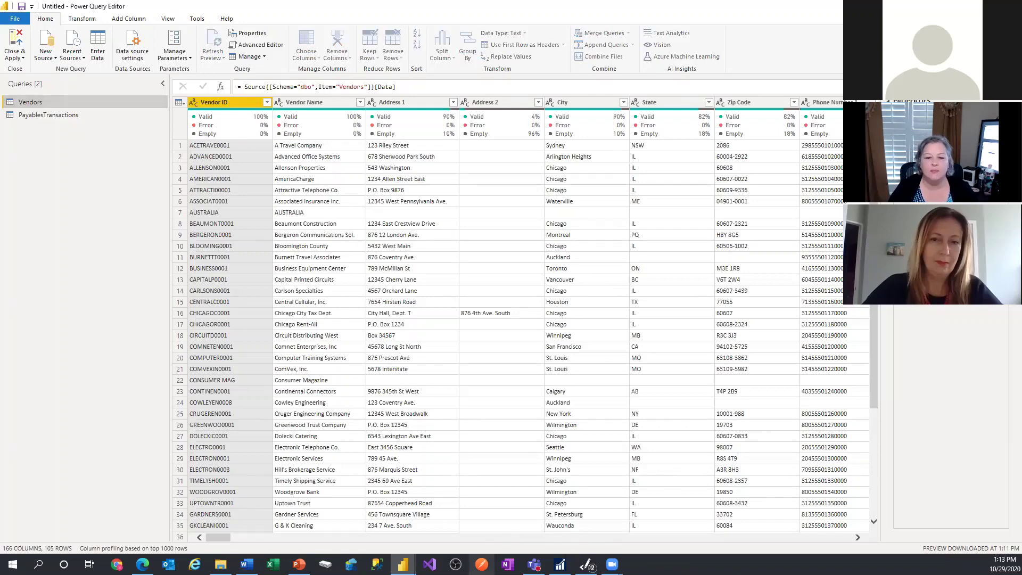
{"action": "left_click", "coordinate": [482, 564]}
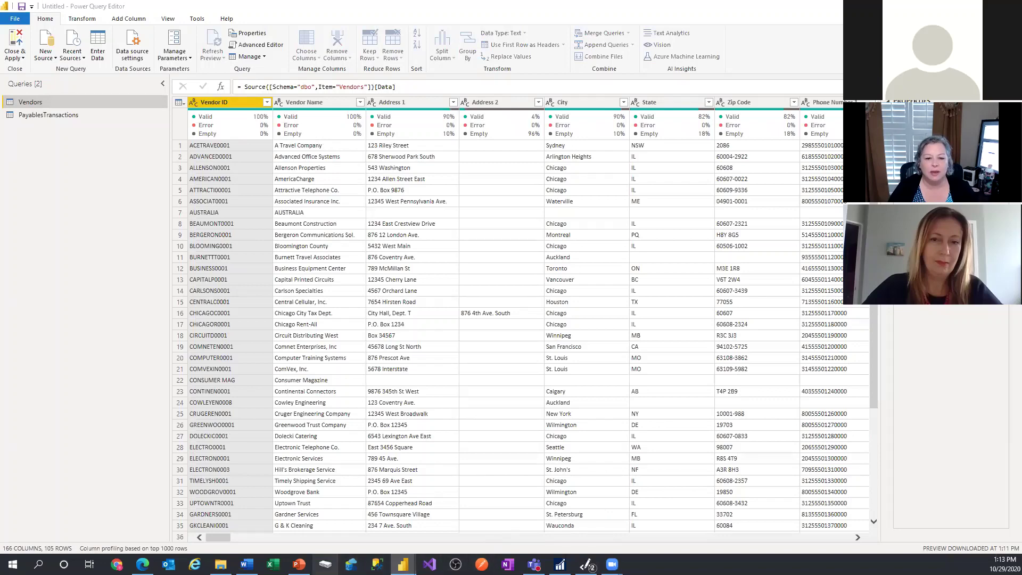
Consult the Vendors slide in PowerPoint for the list of columns to keep, and return to Power Query Editor.
{"action": "left_click", "coordinate": [299, 564]}
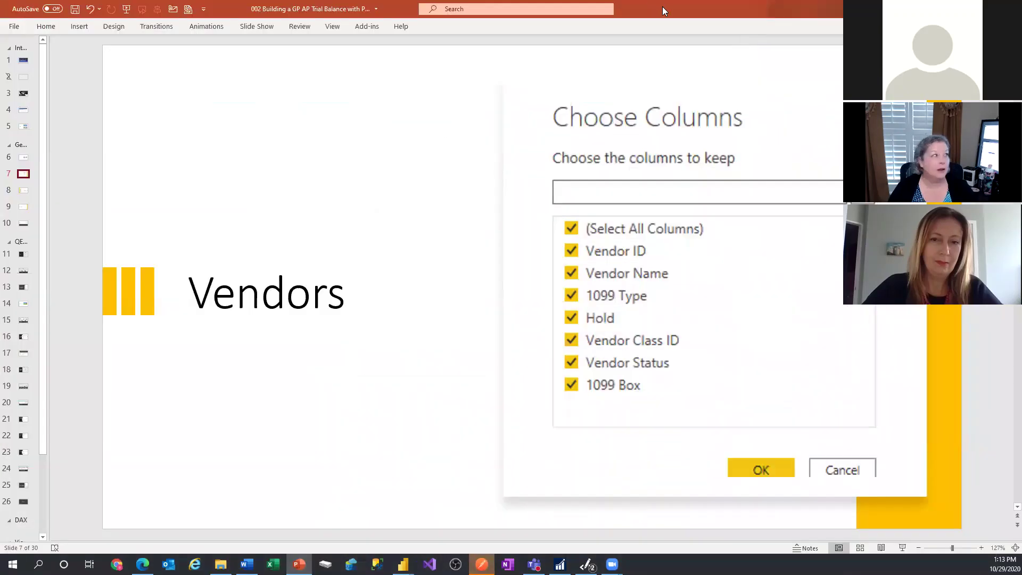
{"action": "key", "text": "alt+Tab"}
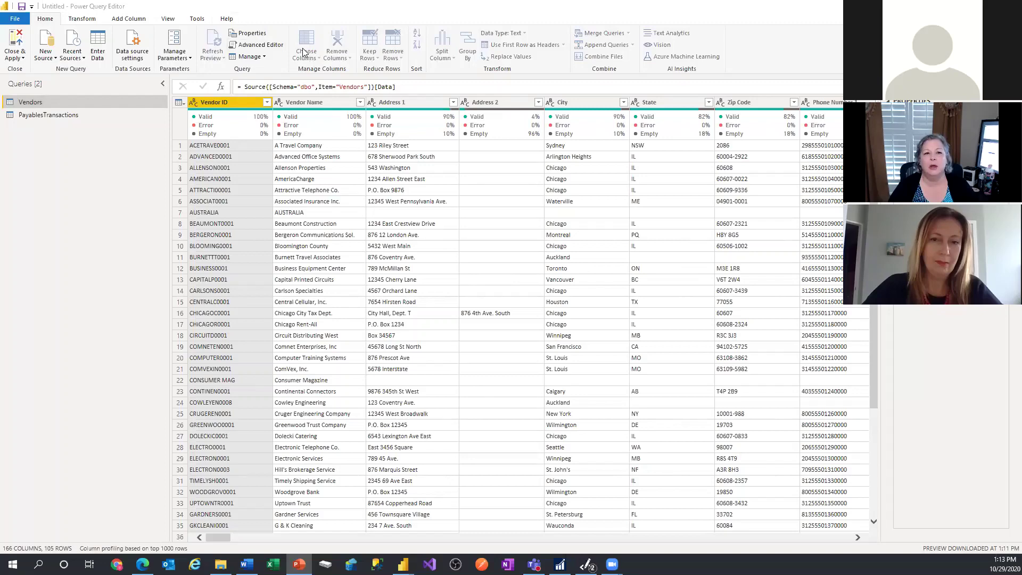
{"action": "left_click", "coordinate": [123, 194]}
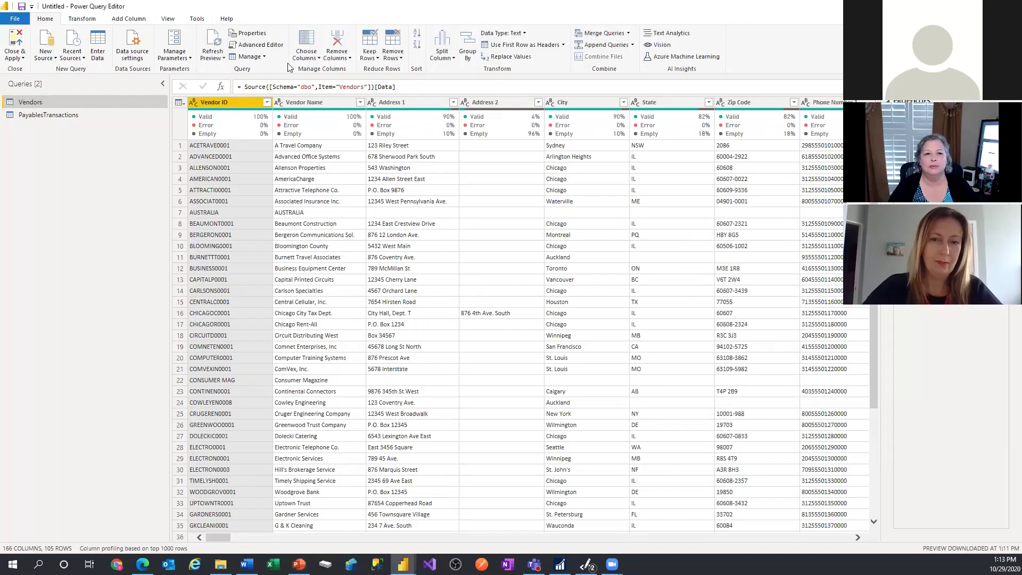
Start choosing the Vendors query's columns by deselecting all of them and selecting Vendor ID, Vendor Name and 1099 Type.
{"action": "left_click", "coordinate": [306, 41]}
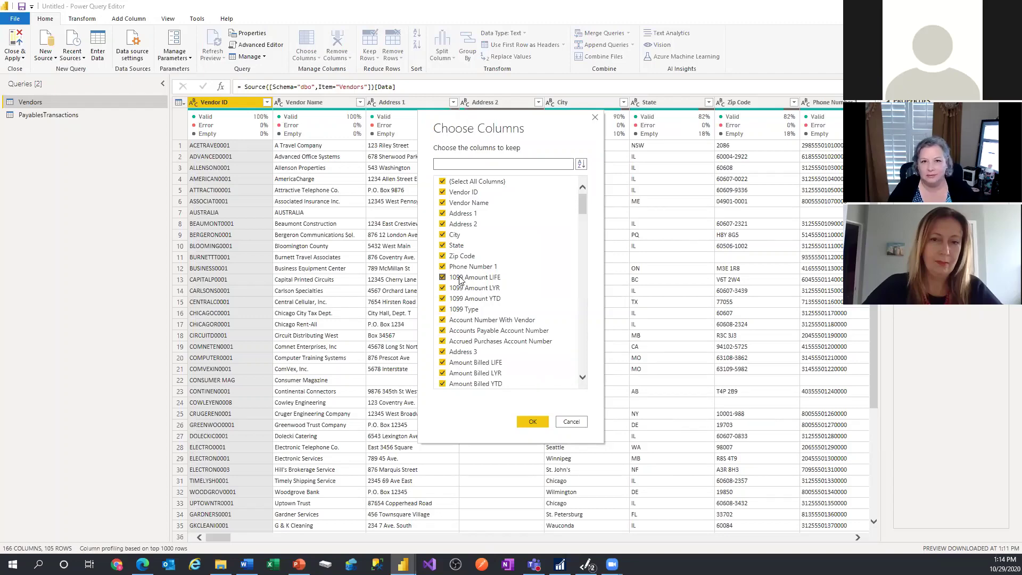
{"action": "left_click", "coordinate": [443, 182]}
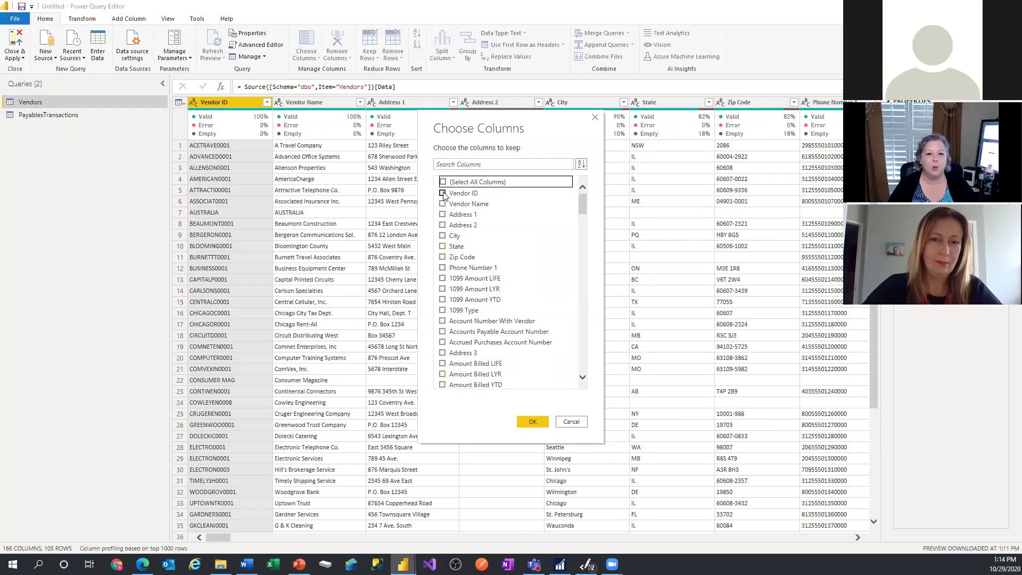
{"action": "left_click", "coordinate": [443, 194]}
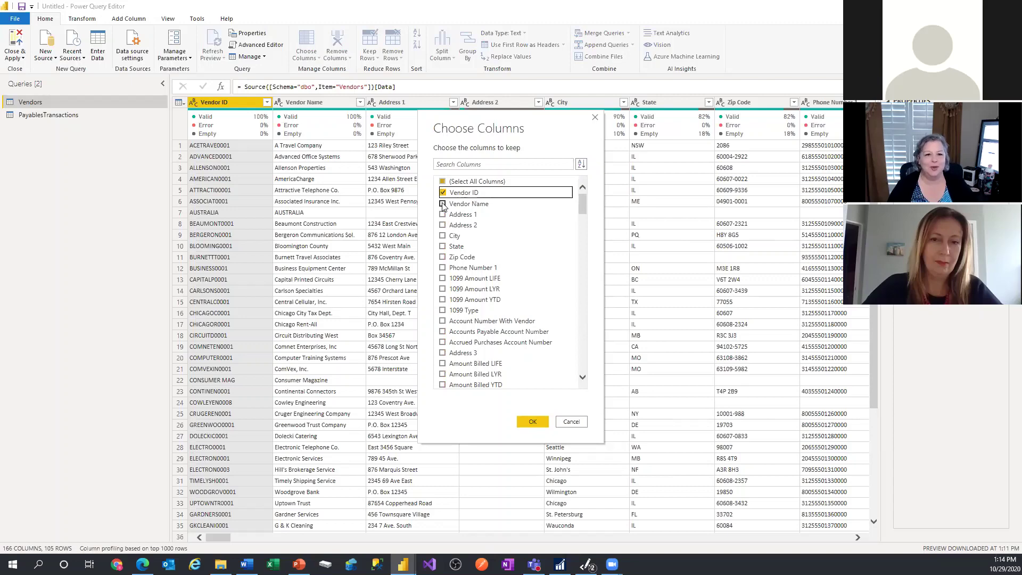
{"action": "left_click", "coordinate": [443, 204]}
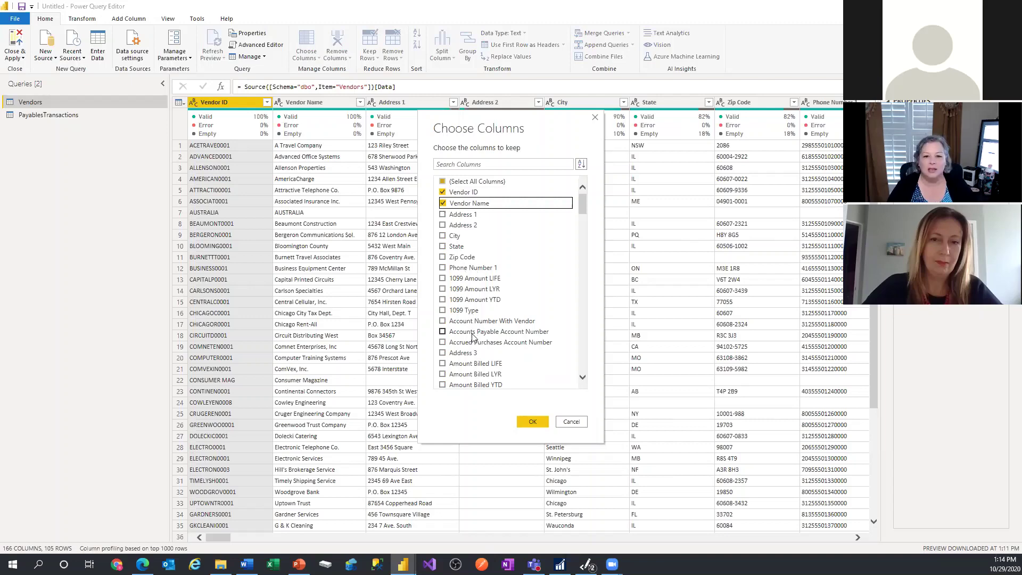
{"action": "scroll", "coordinate": [473, 336], "scroll_direction": "down", "scroll_amount": 1}
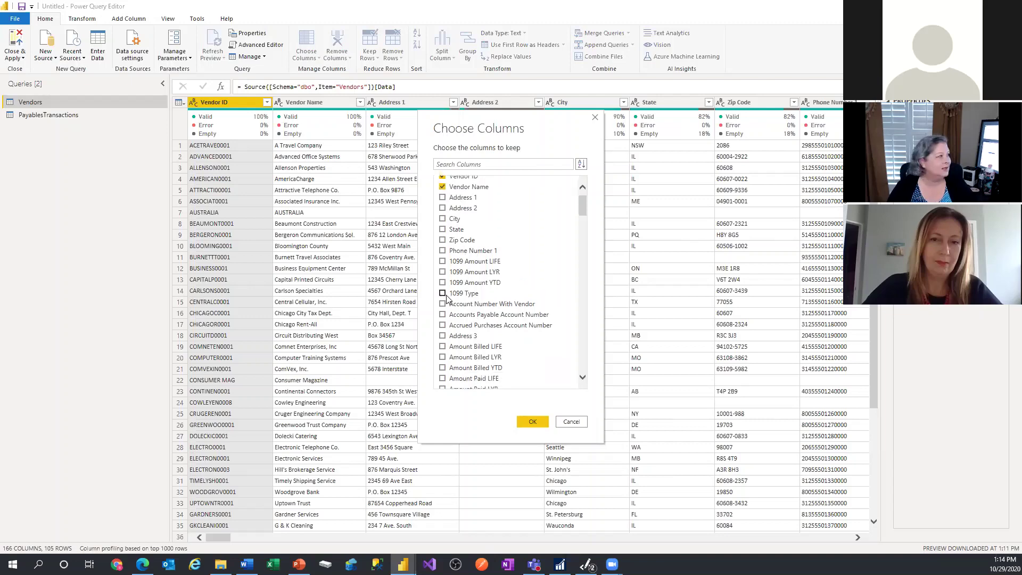
{"action": "left_click", "coordinate": [443, 294]}
Search the column list for "hol" and include the Hold column.
{"action": "scroll", "coordinate": [485, 303], "scroll_direction": "down", "scroll_amount": 8}
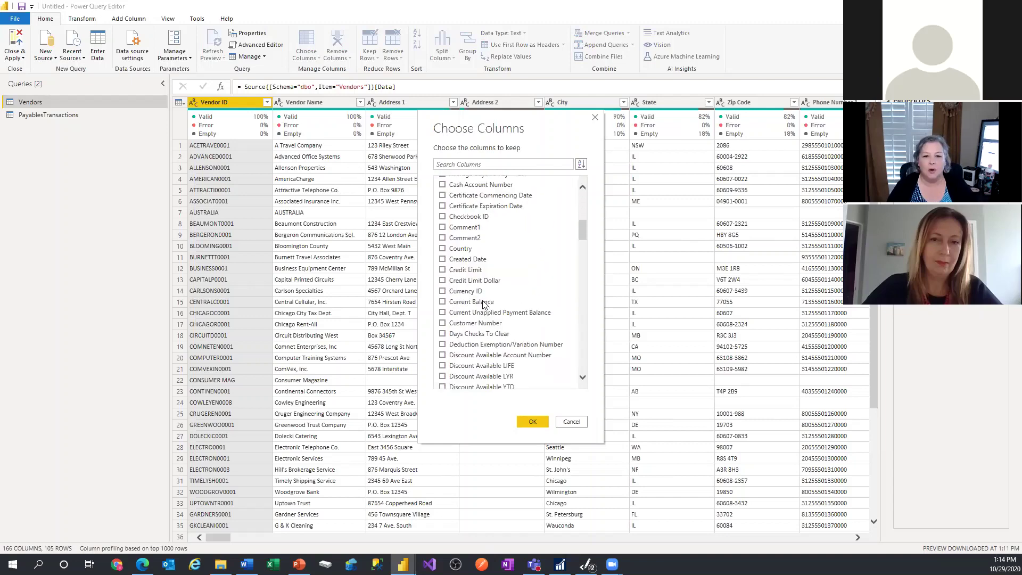
{"action": "left_click", "coordinate": [472, 164]}
{"action": "type", "text": "hol"}
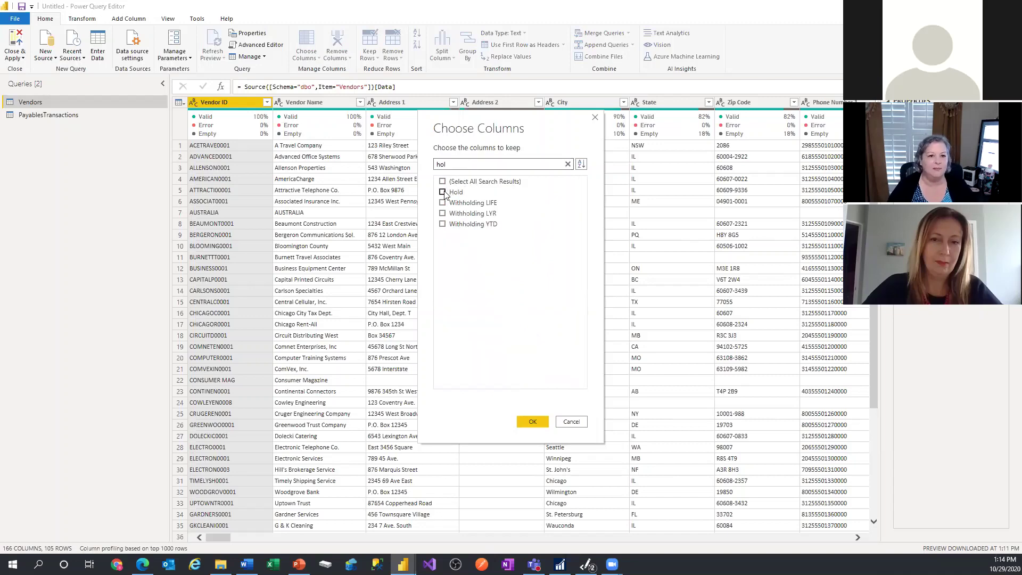
{"action": "left_click", "coordinate": [446, 192]}
Search the column list for "vendor" and include the Vendor Class ID and Vendor Status columns.
{"action": "double_click", "coordinate": [453, 166]}
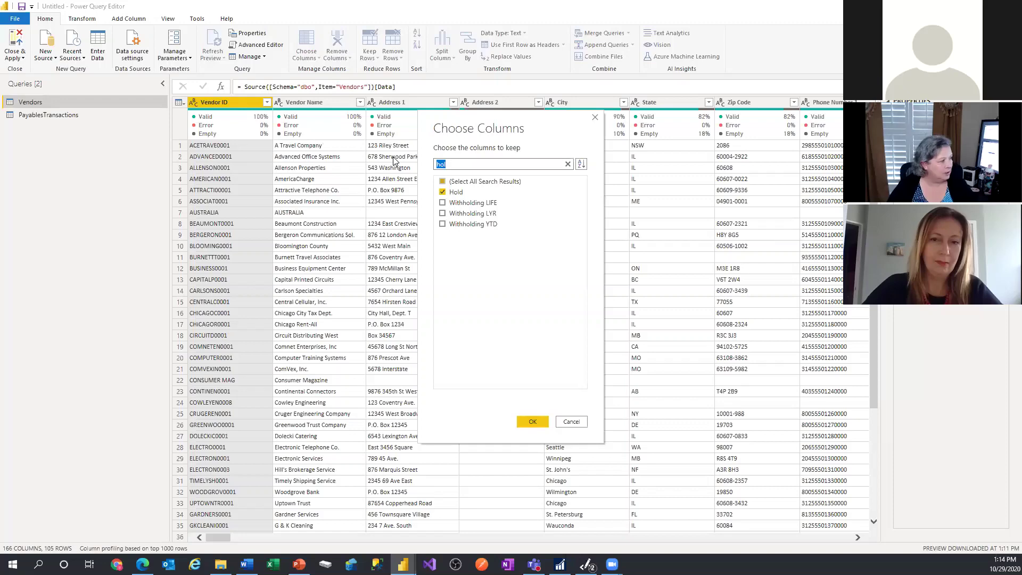
{"action": "key", "text": "BackSpace"}
{"action": "type", "text": "vendor"}
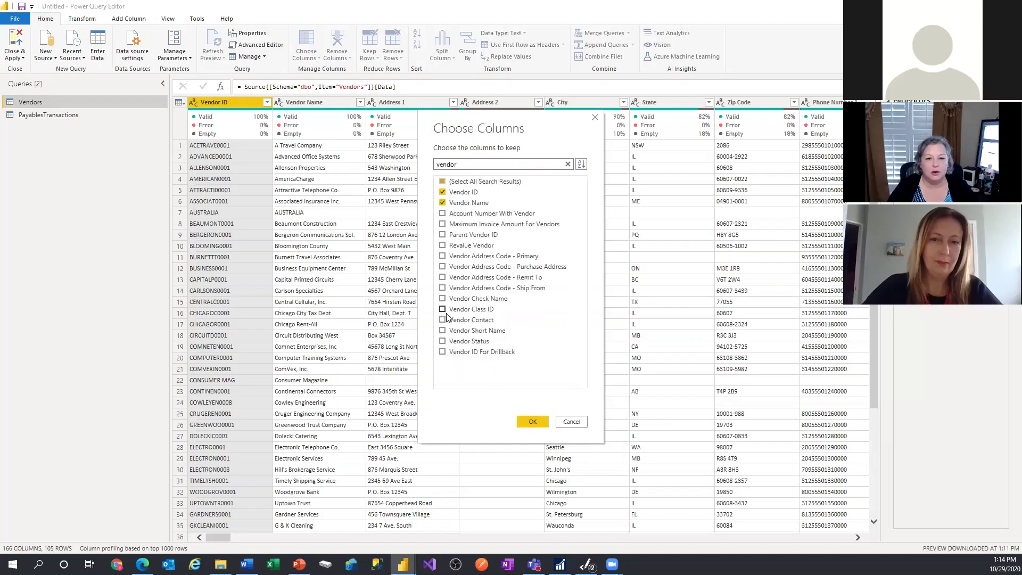
{"action": "left_click", "coordinate": [442, 310]}
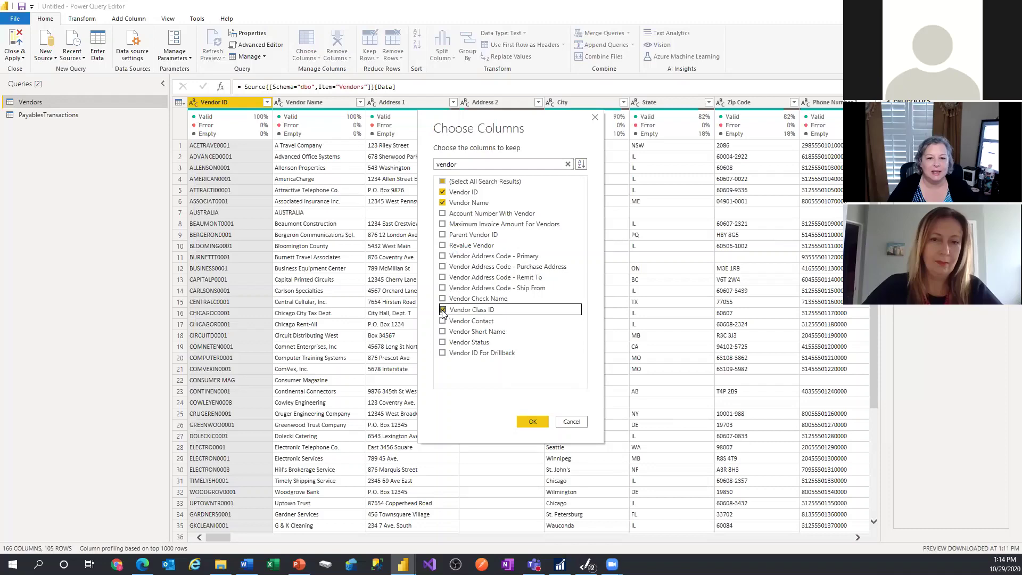
{"action": "left_click", "coordinate": [443, 342]}
Search the column list for "1099", include 1099 Box, clear the search and apply the column selection to the Vendors query.
{"action": "key", "text": "shift+Tab"}
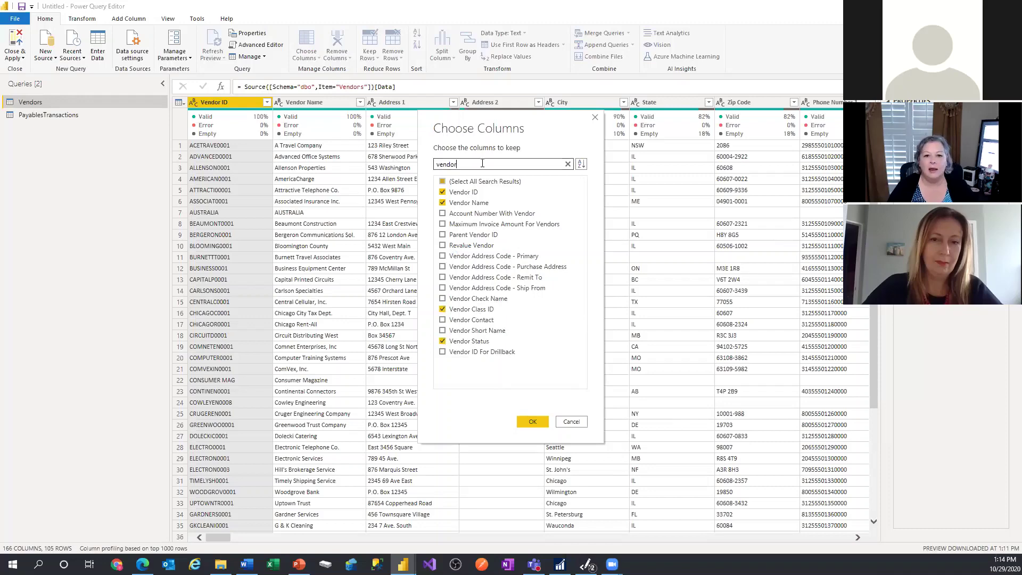
{"action": "type", "text": "1099"}
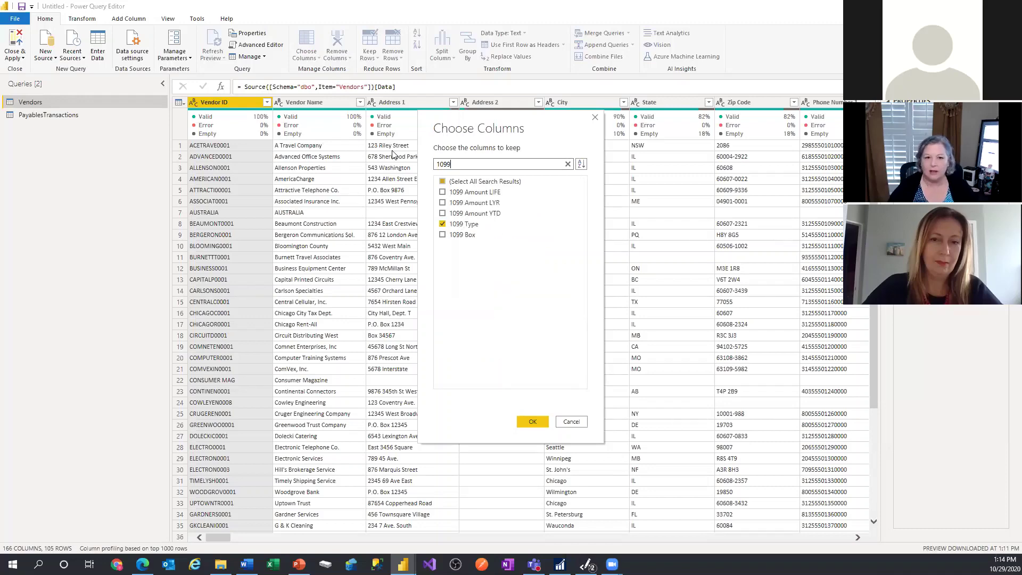
{"action": "left_click", "coordinate": [443, 235]}
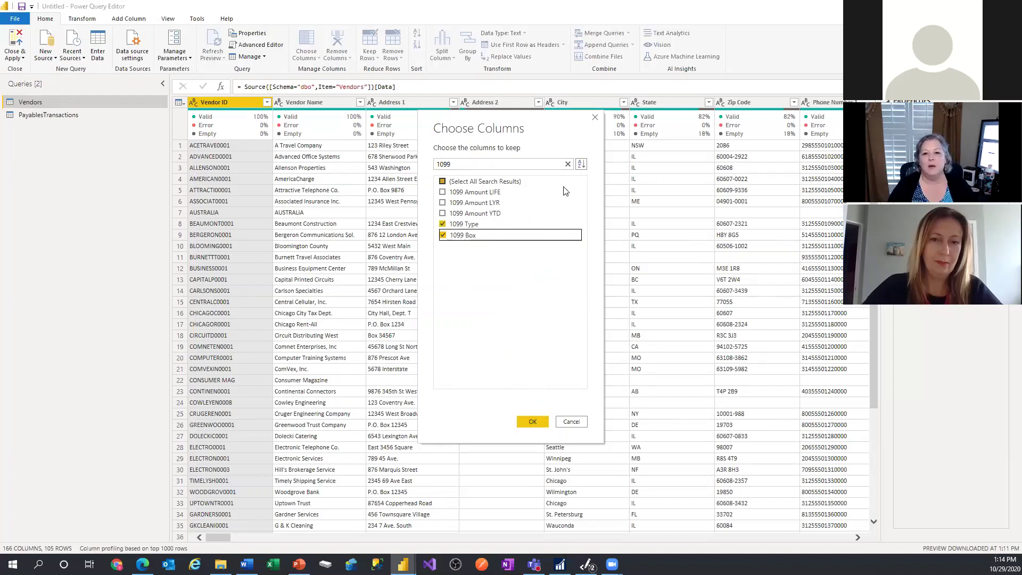
{"action": "left_click", "coordinate": [568, 164]}
{"action": "left_click", "coordinate": [568, 164]}
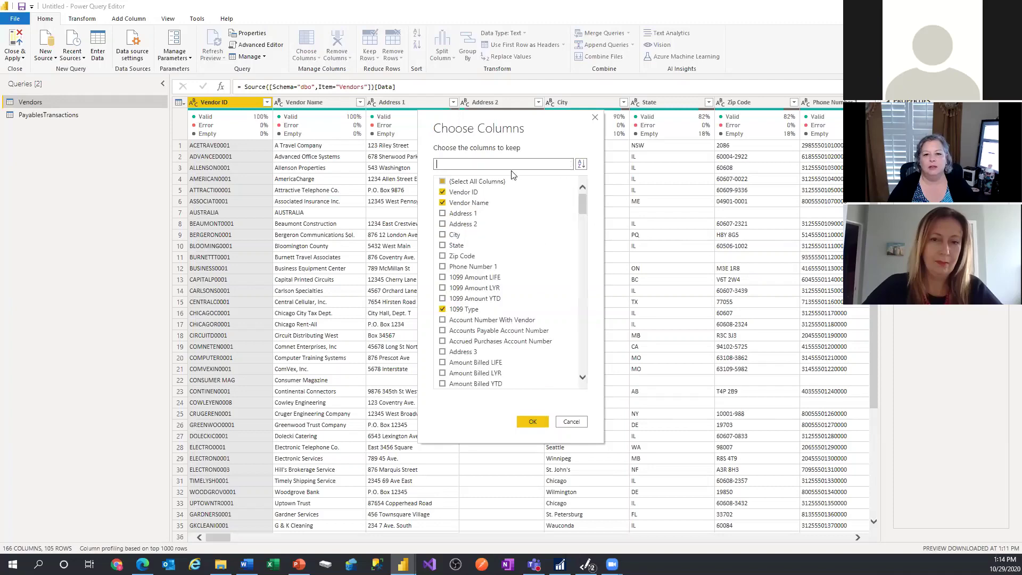
{"action": "scroll", "coordinate": [499, 319], "scroll_direction": "down", "scroll_amount": 10}
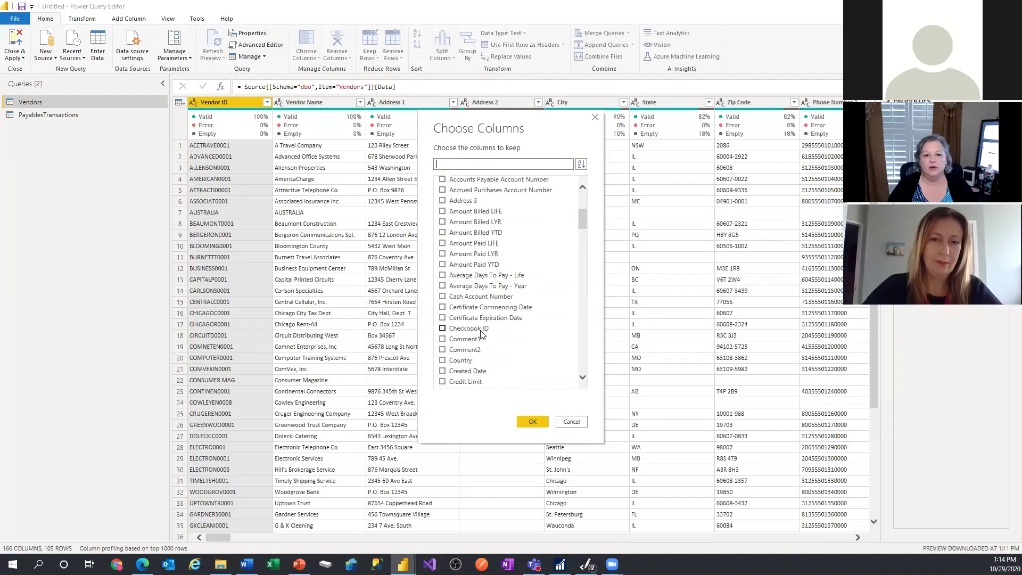
{"action": "left_click", "coordinate": [533, 422]}
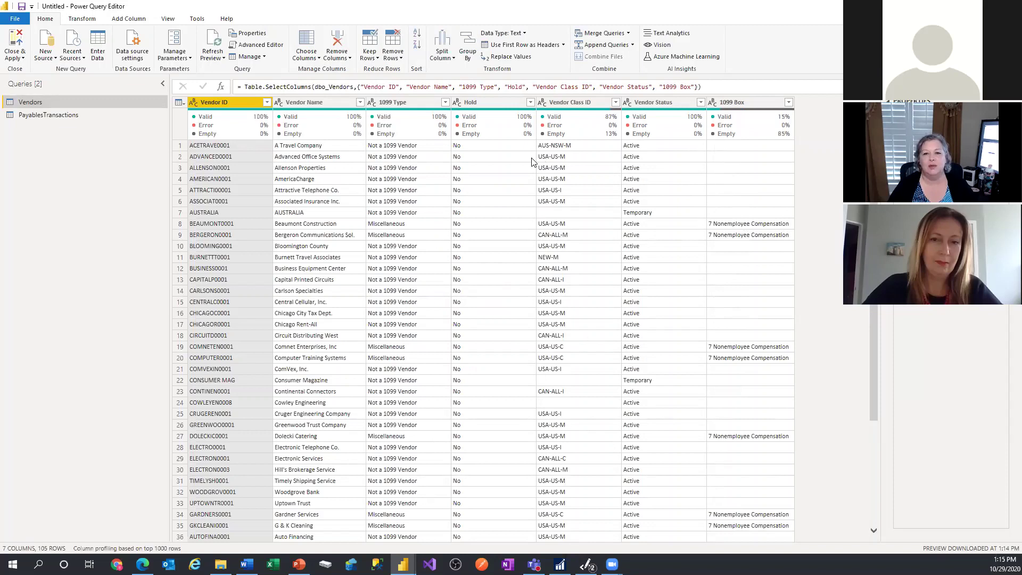
Review the column selection of the Vendors query in Choose Columns and close it without changes.
{"action": "mouse_move", "coordinate": [687, 127]}
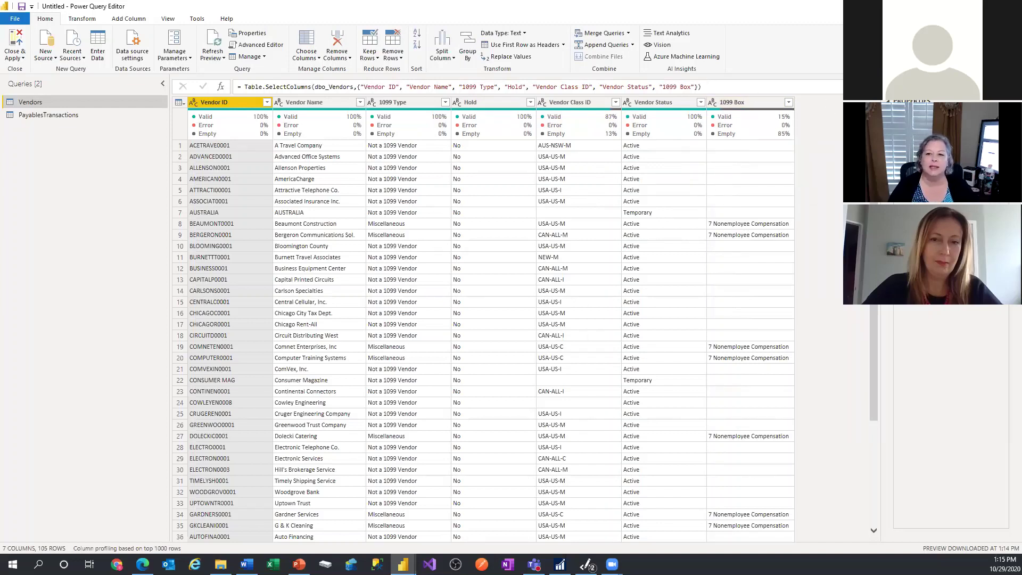
{"action": "left_click", "coordinate": [306, 48]}
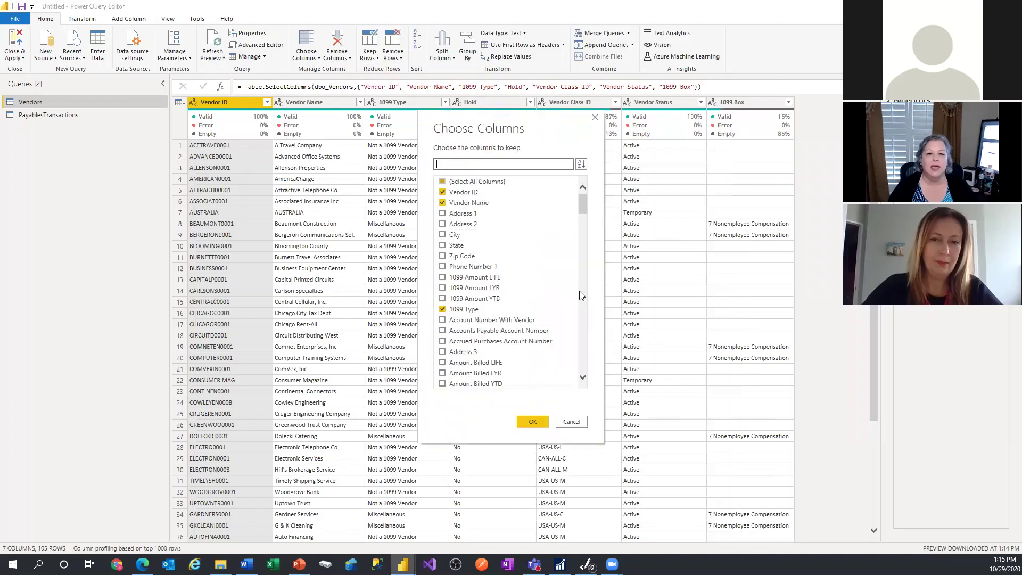
{"action": "left_click", "coordinate": [572, 422]}
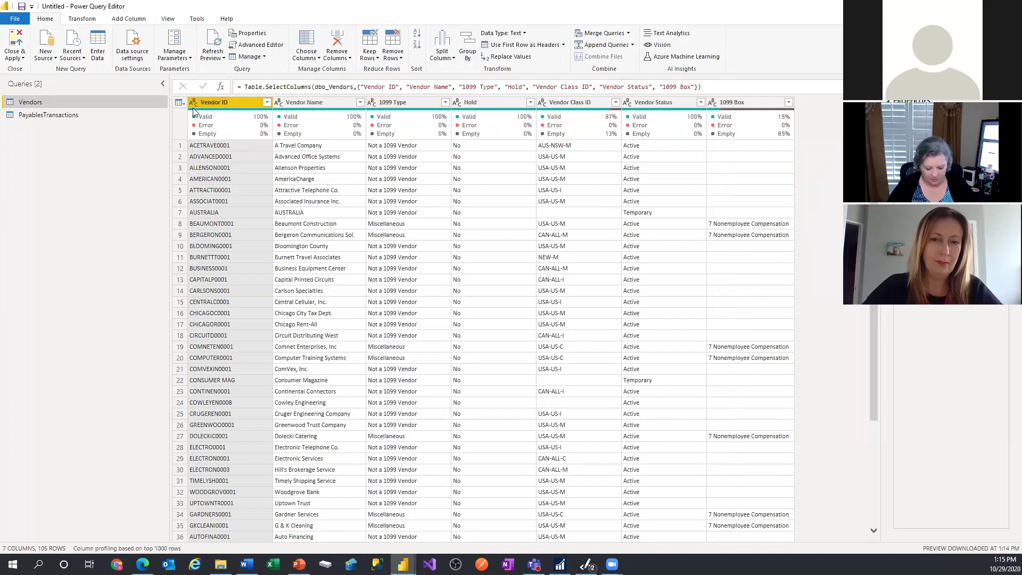
Set the data type of the Vendor ID column to Text.
{"action": "mouse_move", "coordinate": [193, 110]}
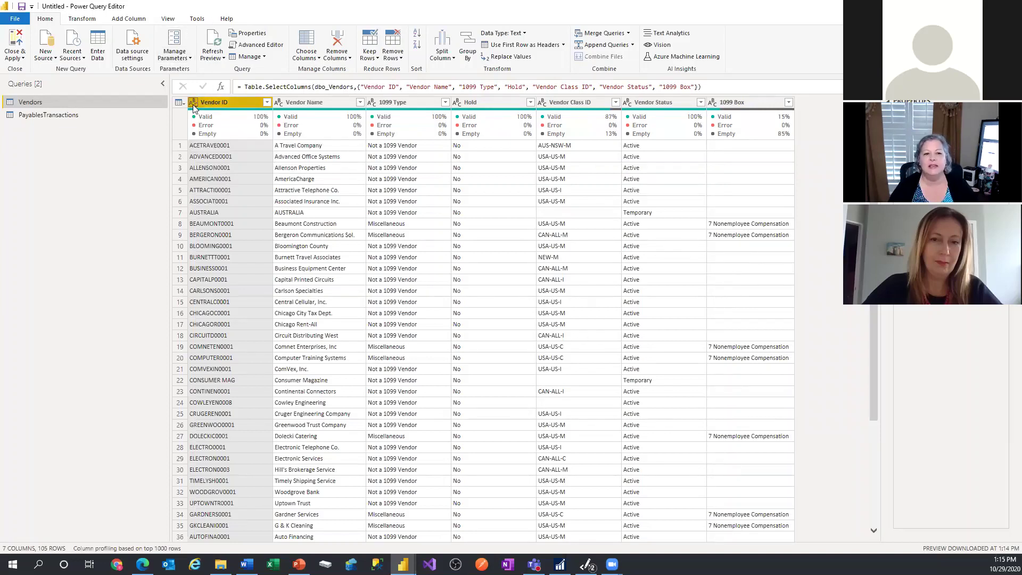
{"action": "left_click", "coordinate": [194, 106]}
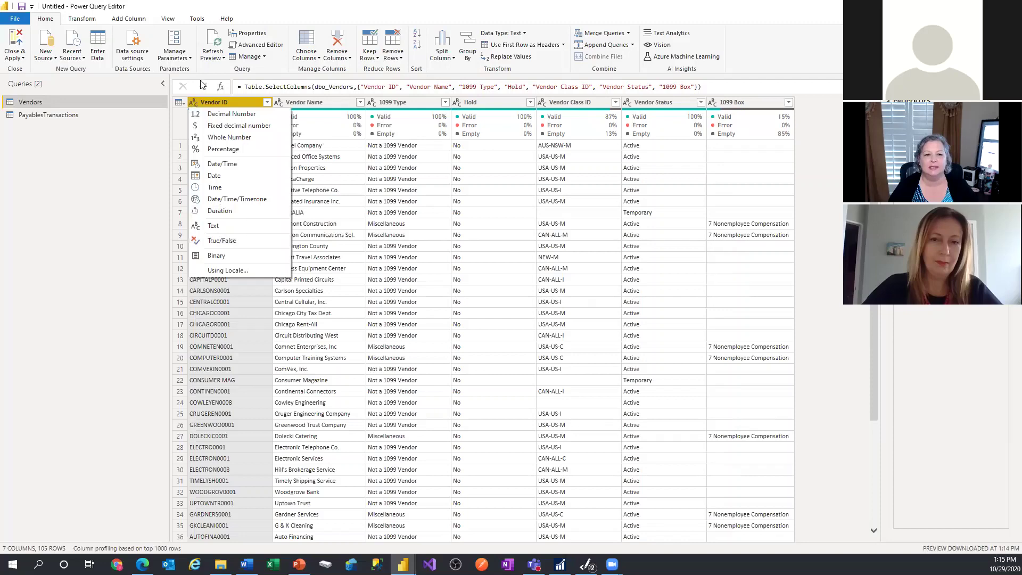
{"action": "left_click", "coordinate": [195, 102]}
{"action": "left_click", "coordinate": [196, 104]}
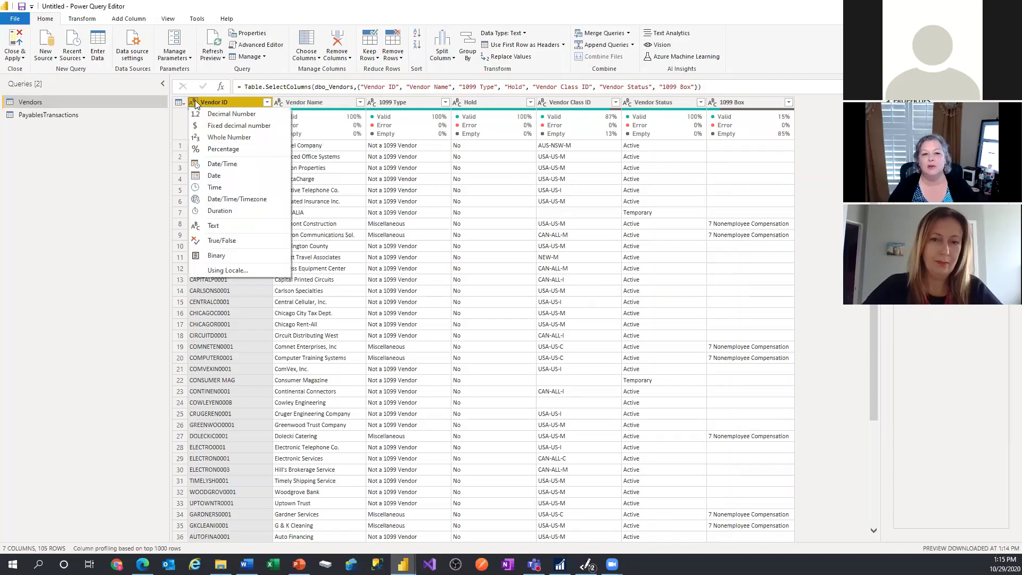
{"action": "left_click", "coordinate": [215, 226]}
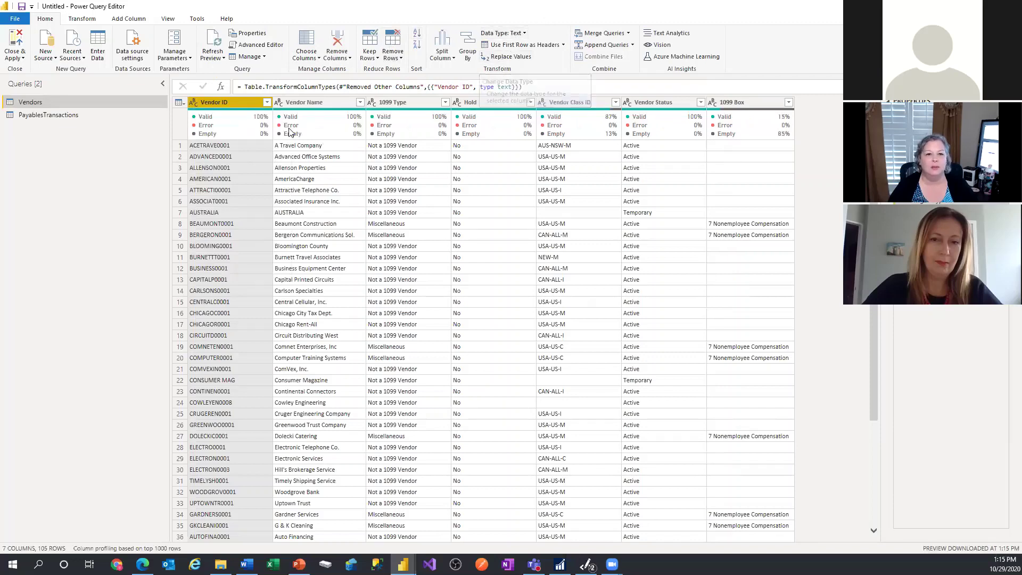
Check the data types of the remaining Vendors columns, from Vendor Name through 1099 Box.
{"action": "left_click", "coordinate": [320, 104]}
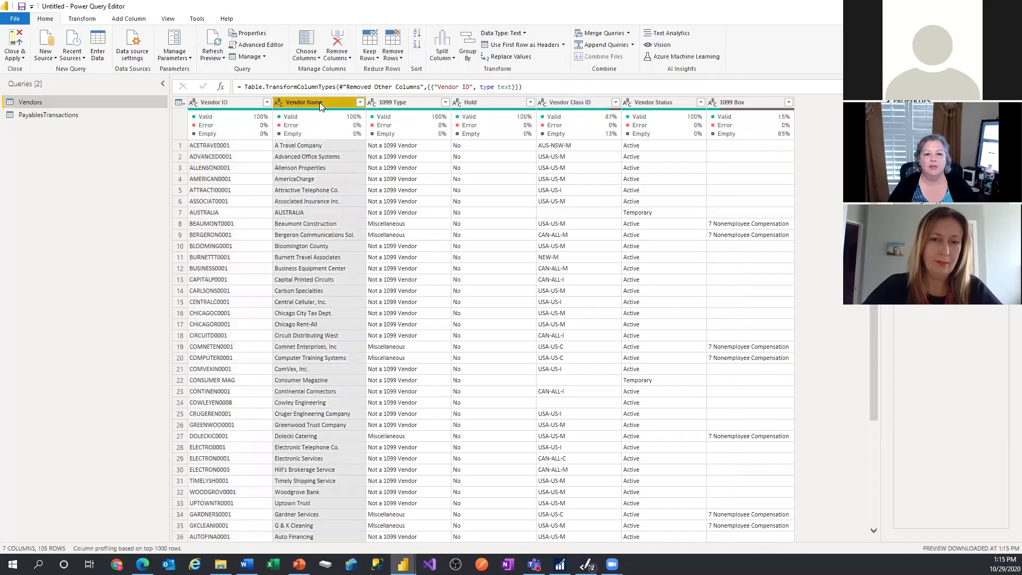
{"action": "left_click", "coordinate": [418, 99]}
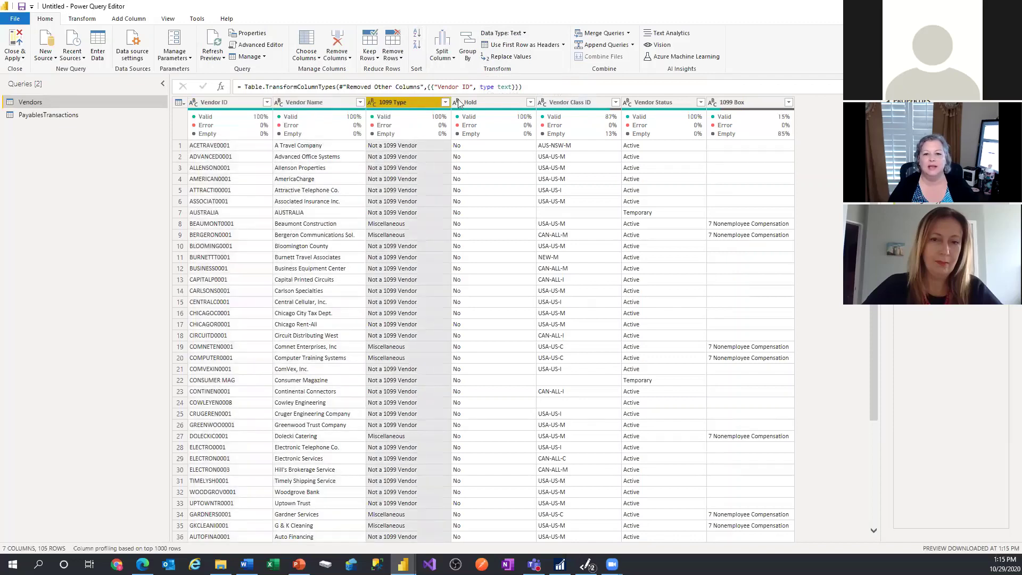
{"action": "left_click", "coordinate": [502, 102]}
{"action": "left_click", "coordinate": [583, 103]}
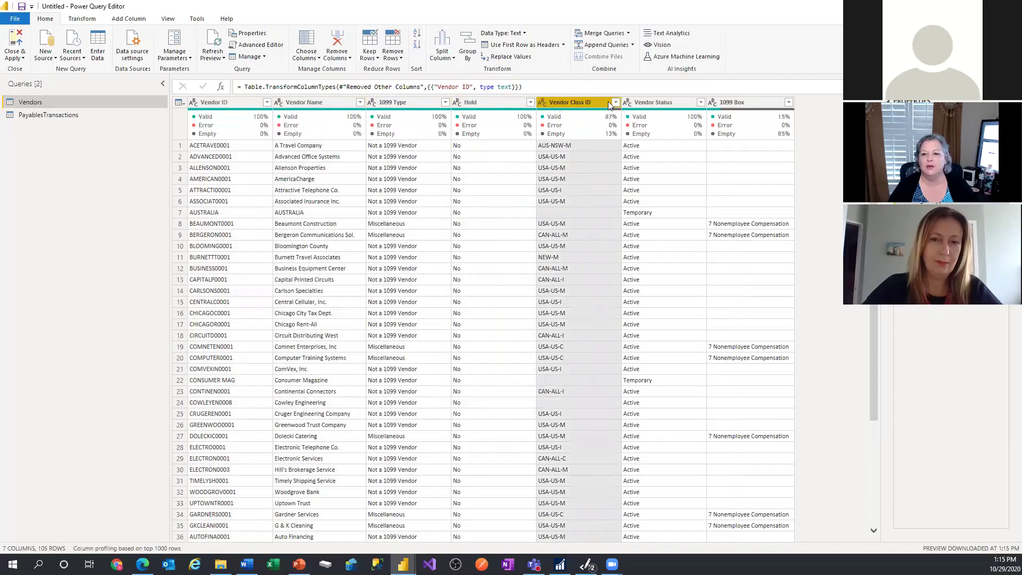
{"action": "left_click", "coordinate": [640, 104]}
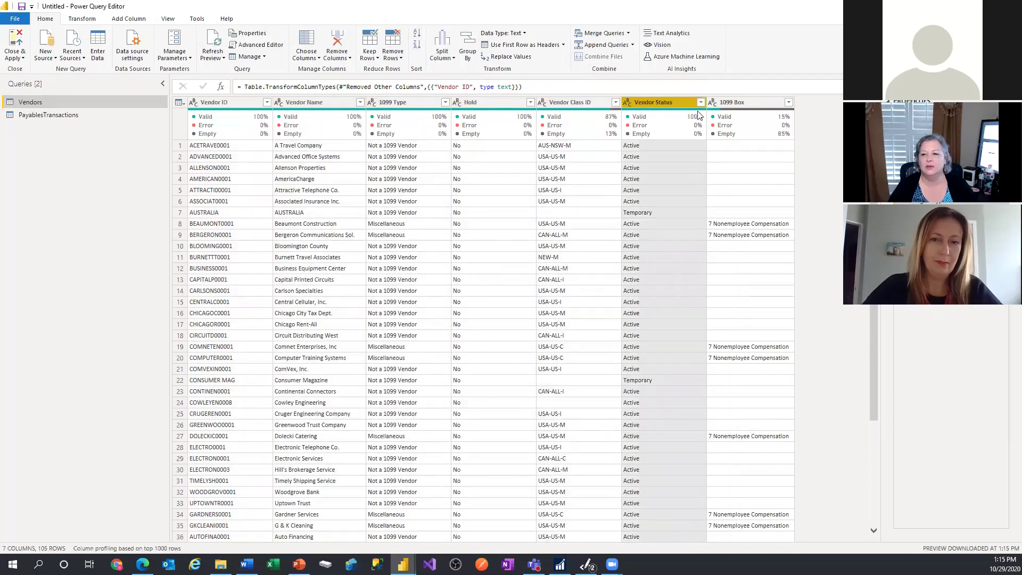
{"action": "left_click", "coordinate": [743, 103]}
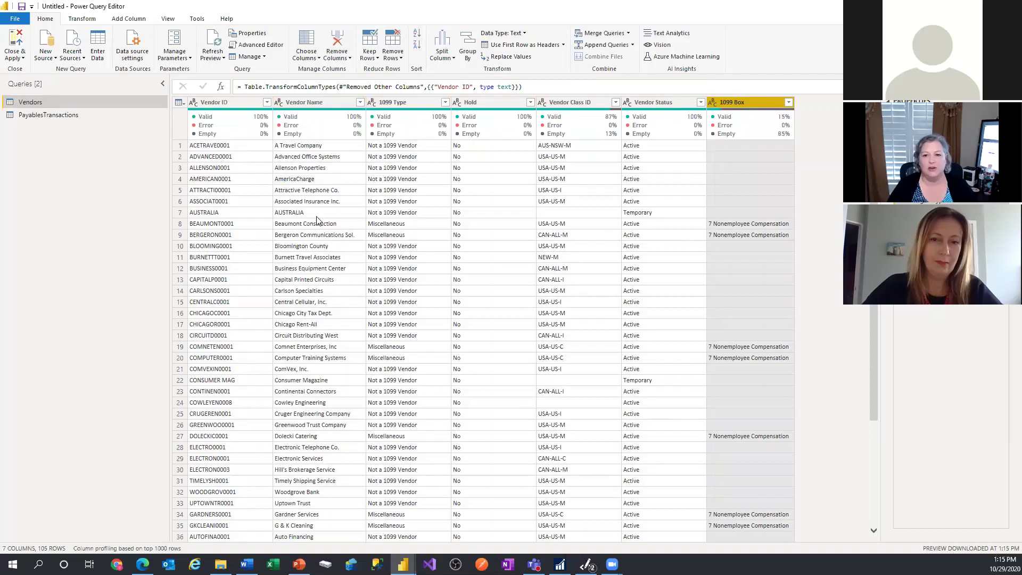
Apply the Trim transformation to the Vendor ID column.
{"action": "left_click", "coordinate": [218, 107]}
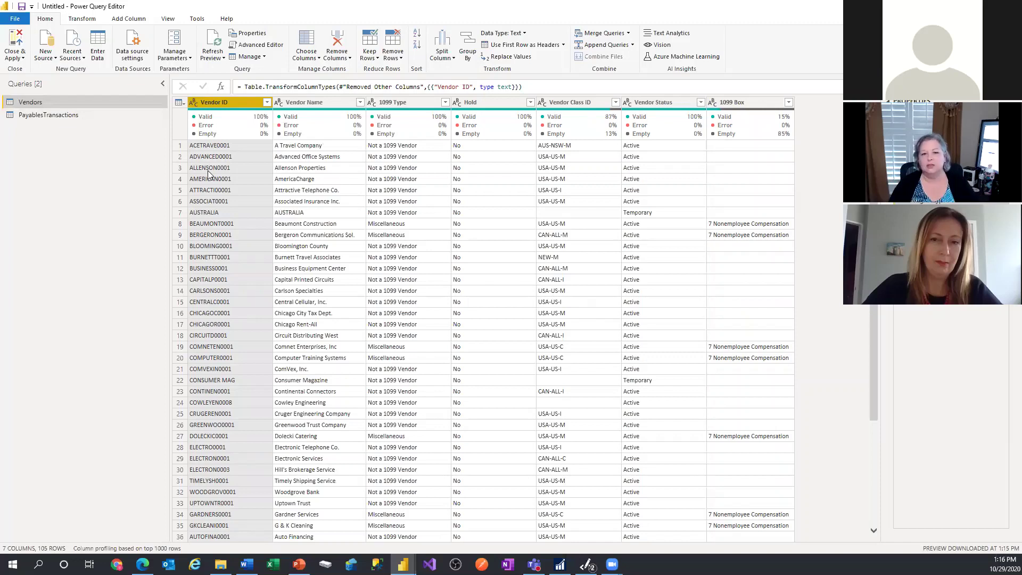
{"action": "right_click", "coordinate": [208, 103]}
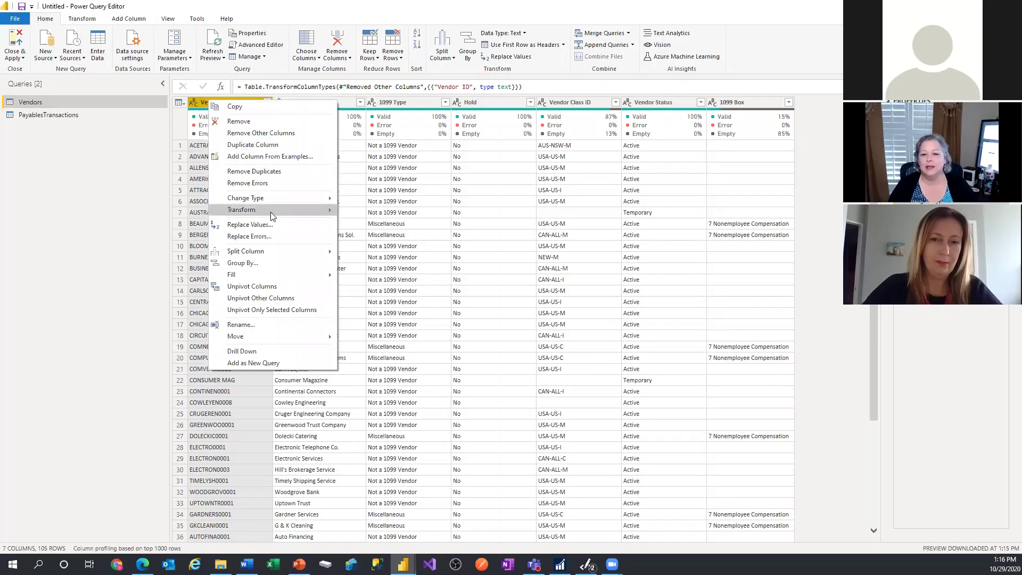
{"action": "mouse_move", "coordinate": [271, 212]}
{"action": "left_click", "coordinate": [374, 246]}
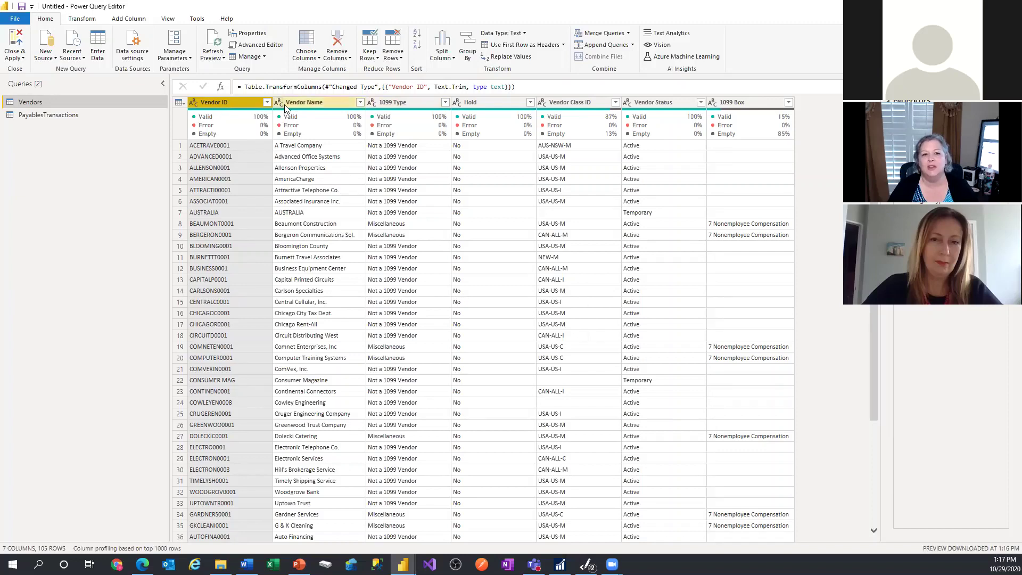
Rename the Vendor Name column of the Vendors query to Vendor.
{"action": "left_click", "coordinate": [303, 101]}
{"action": "double_click", "coordinate": [303, 102]}
{"action": "double_click", "coordinate": [322, 102]}
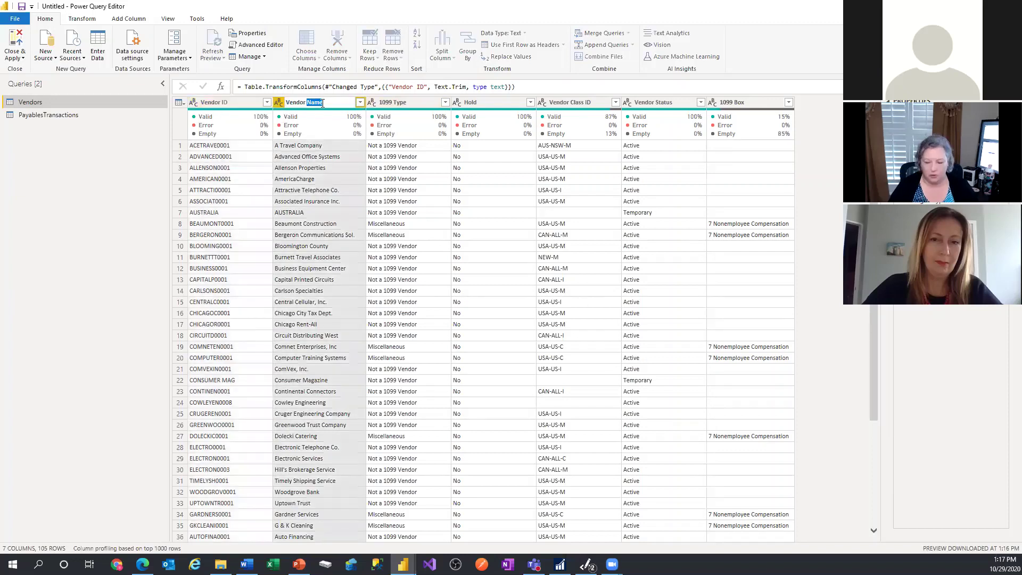
{"action": "key", "text": "BackSpace"}
{"action": "key", "text": "BackSpace"}
{"action": "key", "text": "Return"}
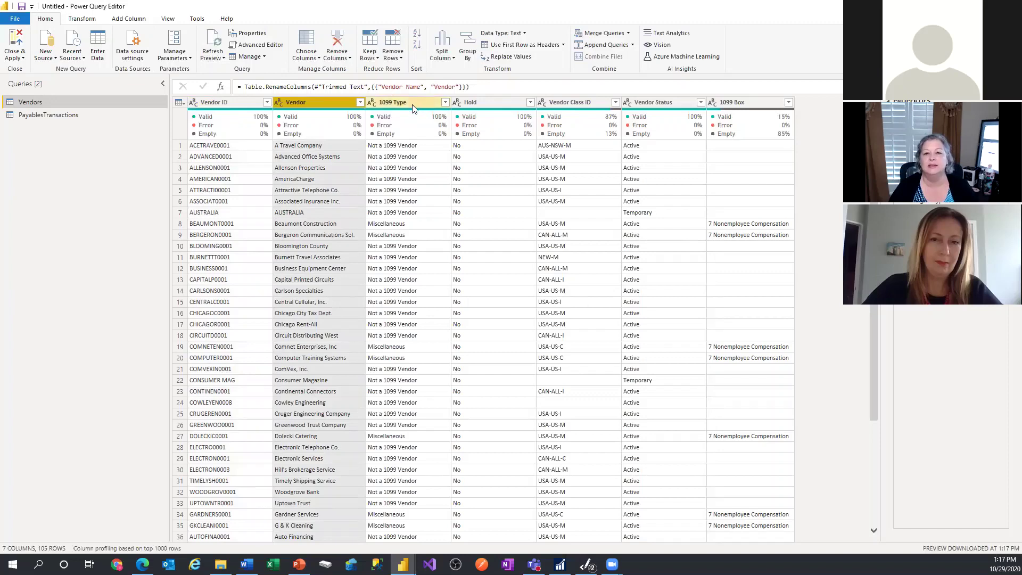
Rename the 1099 Type column of the Vendors query to Vendor 1099 Type.
{"action": "left_click", "coordinate": [379, 103]}
{"action": "double_click", "coordinate": [379, 103]}
{"action": "left_click", "coordinate": [379, 103]}
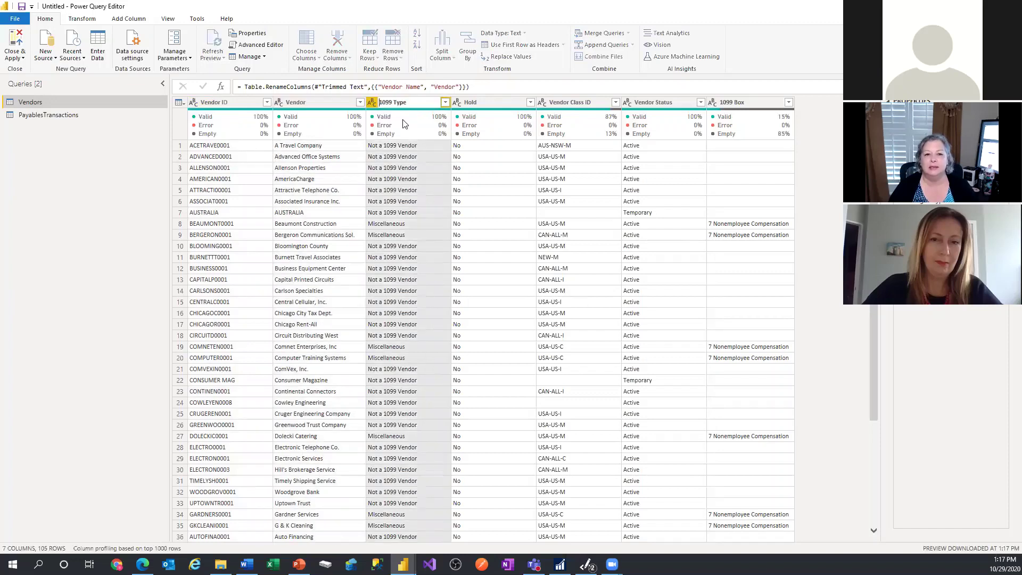
{"action": "type", "text": "Vendor"}
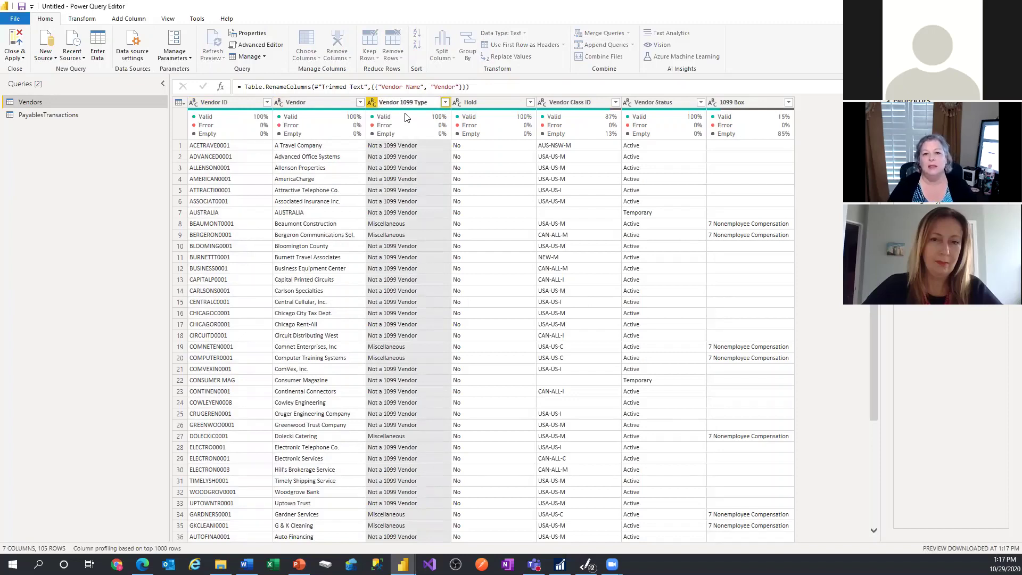
{"action": "key", "text": "Return"}
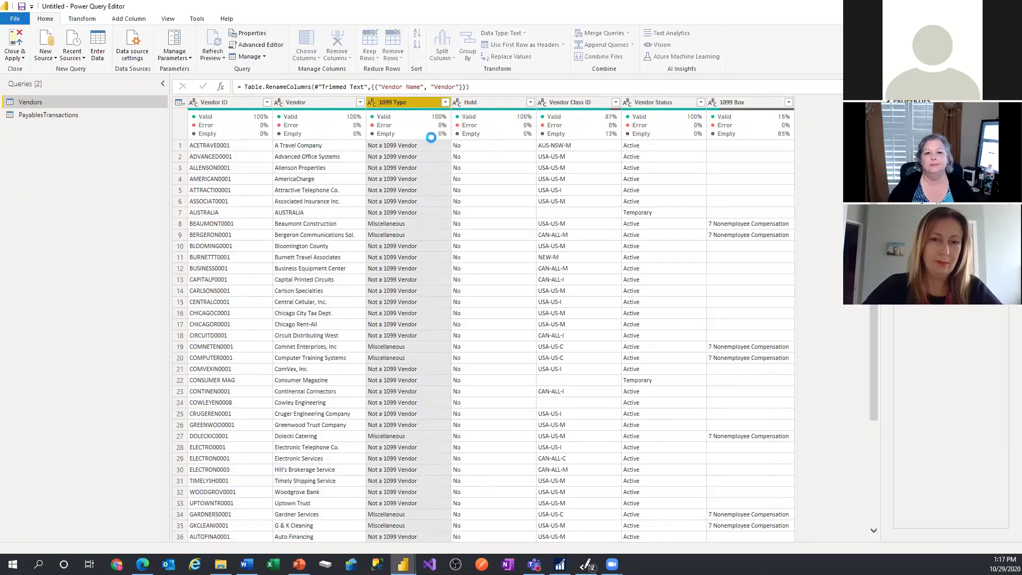
Rename the Hold column of the Vendors query to Vendor Hold.
{"action": "left_click", "coordinate": [480, 103]}
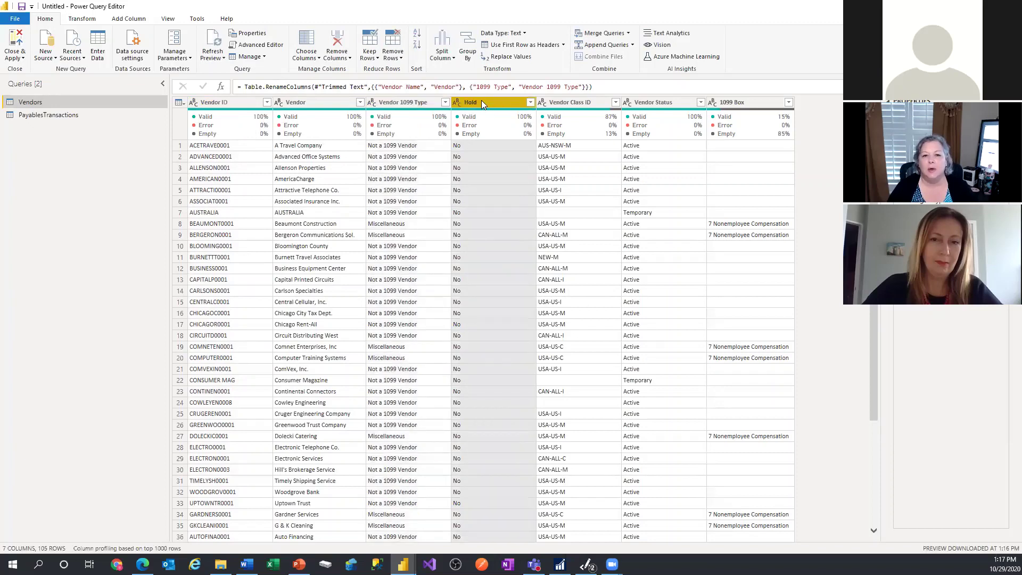
{"action": "double_click", "coordinate": [481, 101]}
{"action": "left_click", "coordinate": [491, 102]}
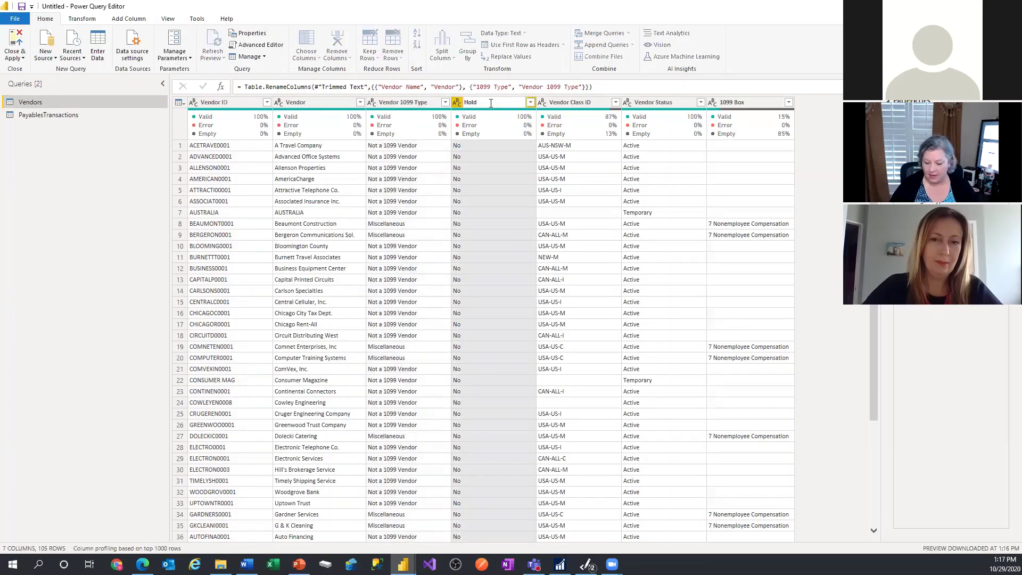
{"action": "type", "text": "Vendor"}
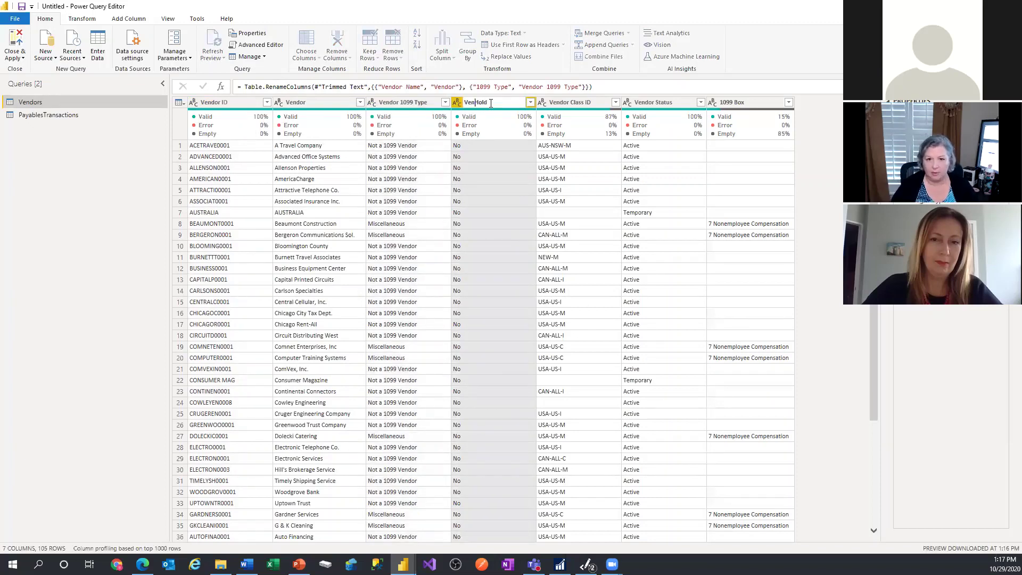
{"action": "key", "text": "Return"}
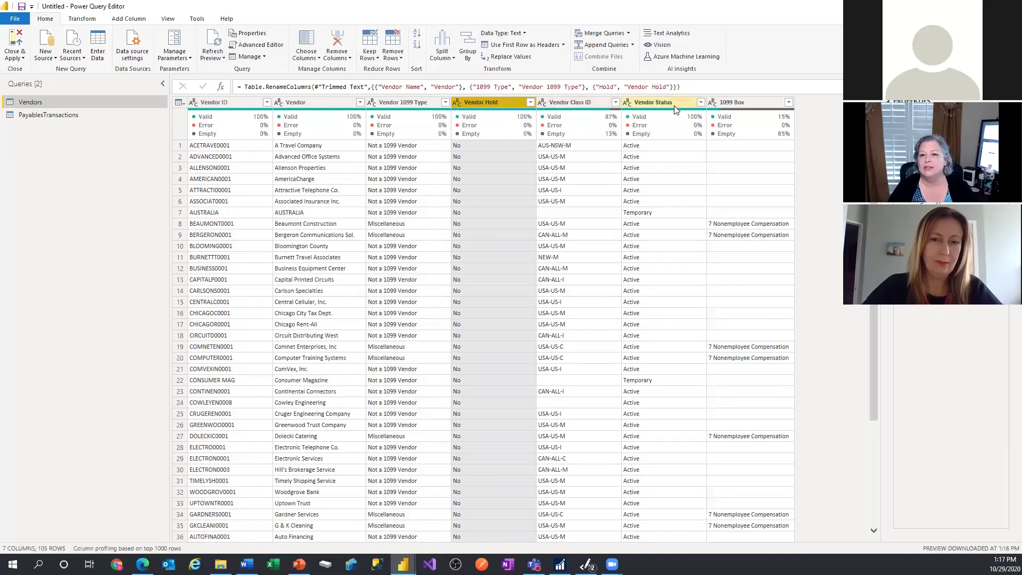
Rename the 1099 Box column of the Vendors query to Vendor 1099 Box.
{"action": "double_click", "coordinate": [725, 102]}
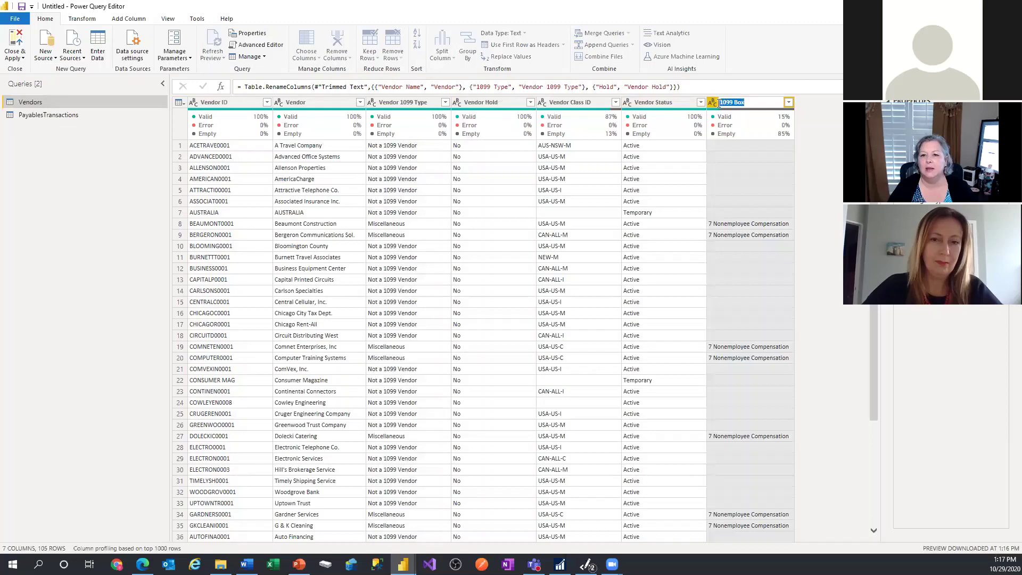
{"action": "left_click", "coordinate": [720, 102]}
{"action": "type", "text": "Vendor"}
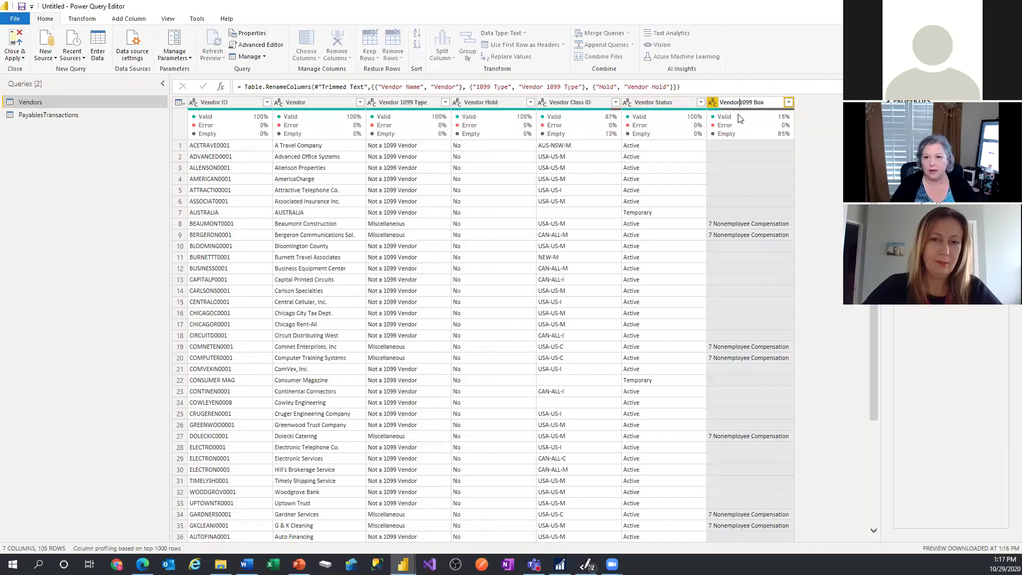
{"action": "key", "text": "Return"}
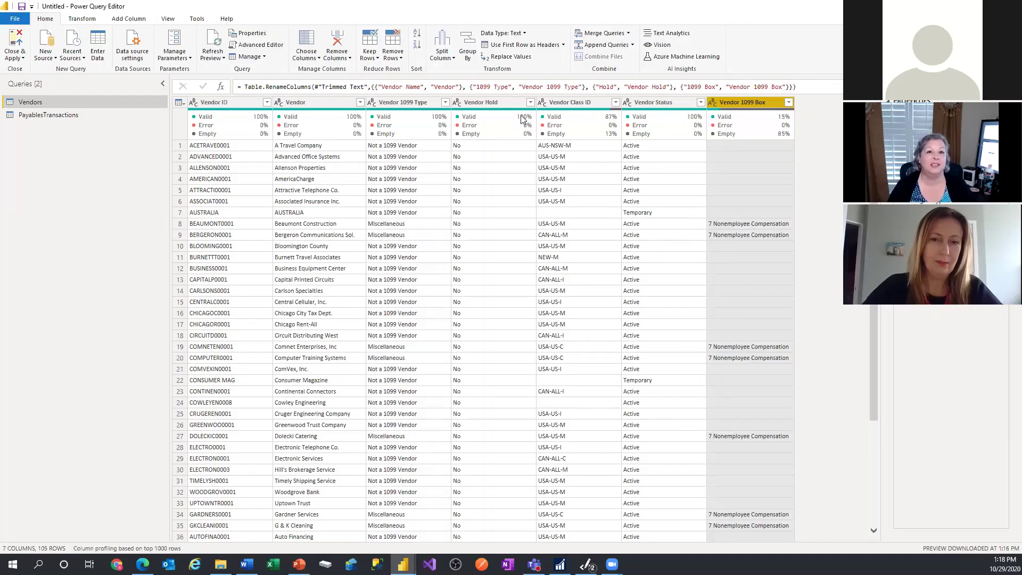
Rename the PayablesTransactions query to Payables Transactions, with a space between the words.
{"action": "left_click", "coordinate": [76, 114]}
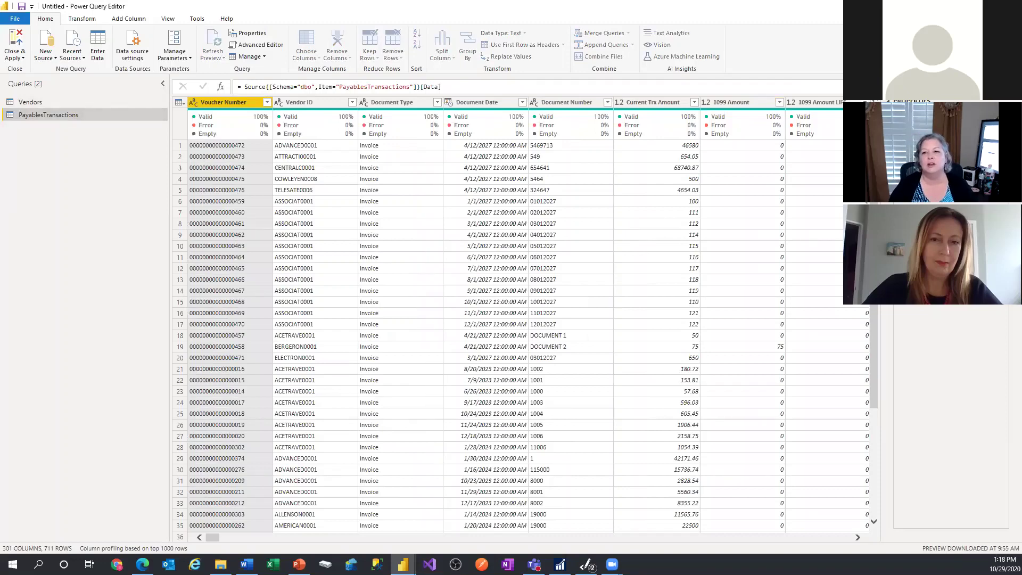
{"action": "key", "text": "Return"}
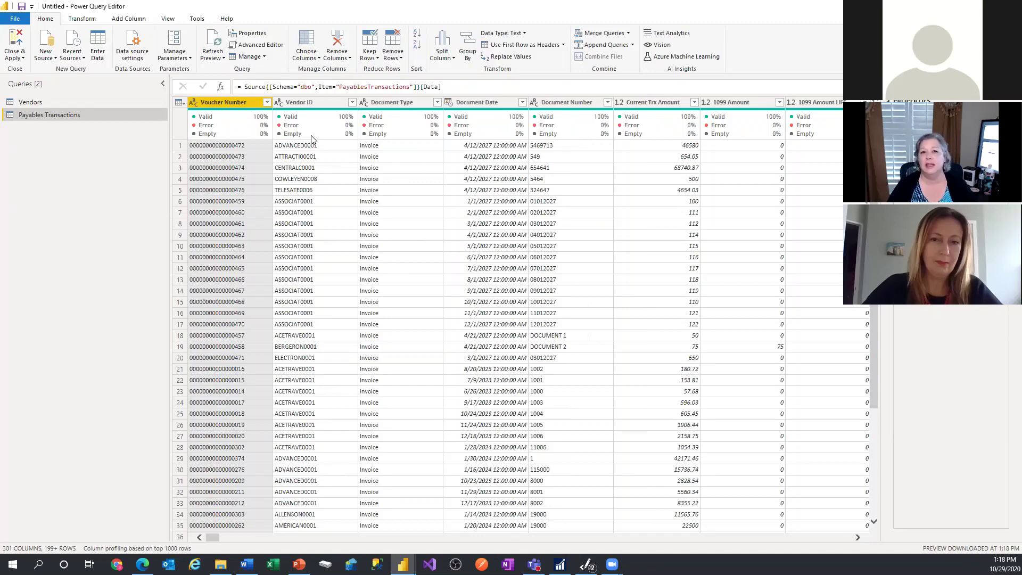
{"action": "mouse_move", "coordinate": [284, 129]}
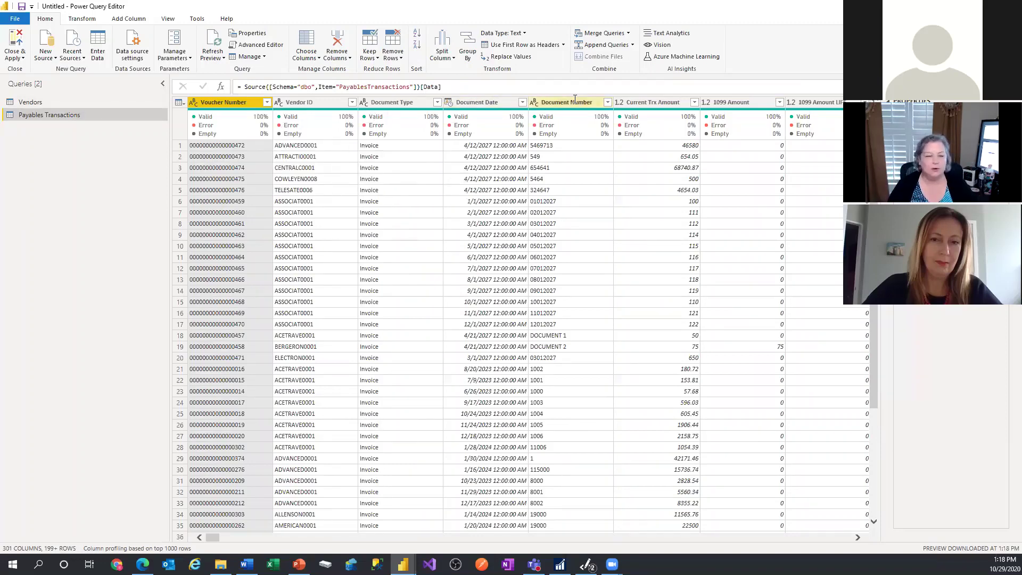
{"action": "key", "text": "alt+Tab"}
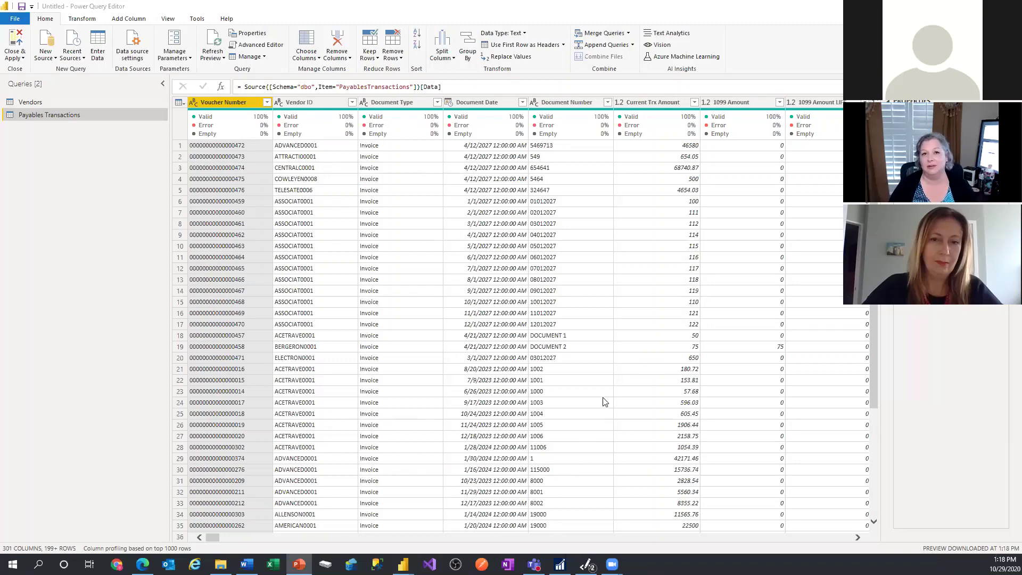
Clear the Choose Columns selection and select Voucher Number, Vendor ID, Document Type, Document Date, Document Number, Current Trx Amount and 1099 Amount.
{"action": "left_click", "coordinate": [306, 42]}
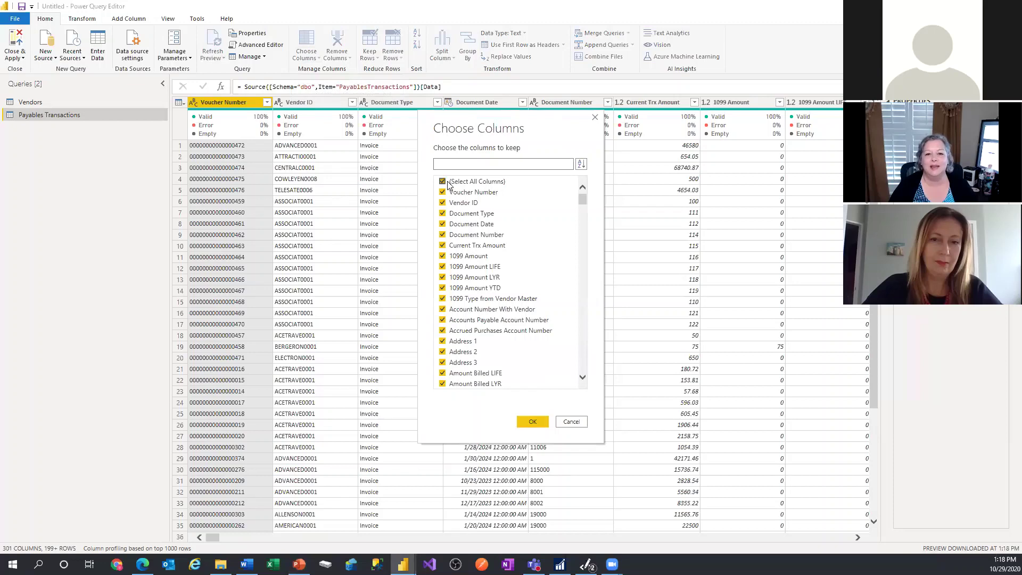
{"action": "left_click", "coordinate": [442, 181]}
{"action": "left_click", "coordinate": [443, 193]}
{"action": "left_click", "coordinate": [442, 204]}
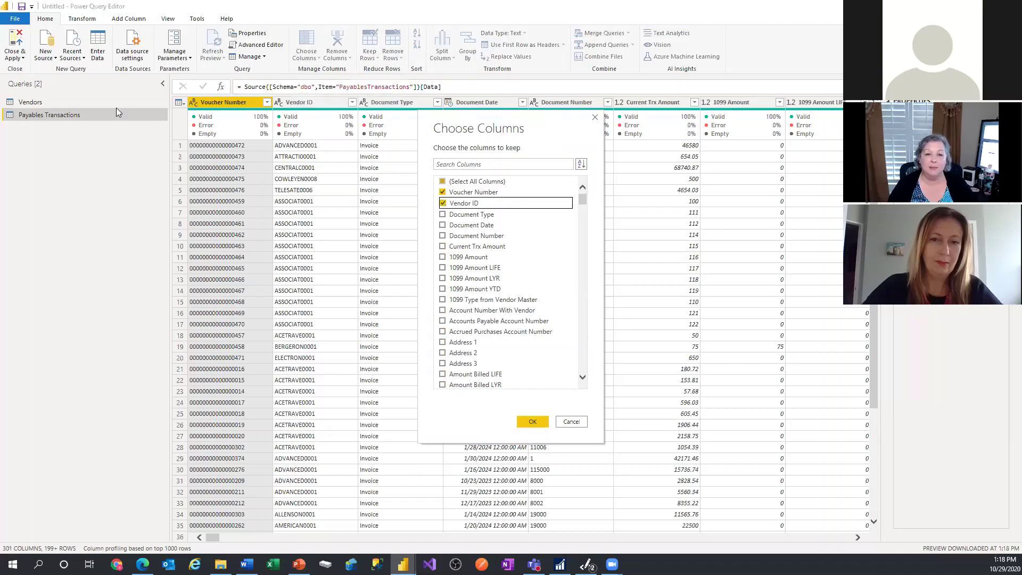
{"action": "left_click", "coordinate": [443, 215]}
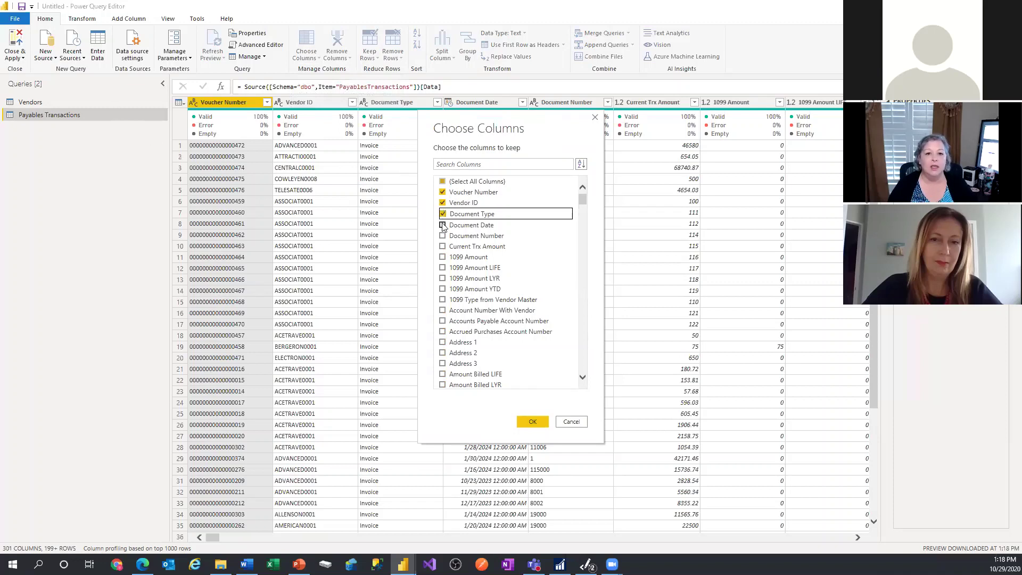
{"action": "left_click", "coordinate": [442, 226]}
{"action": "left_click", "coordinate": [443, 236]}
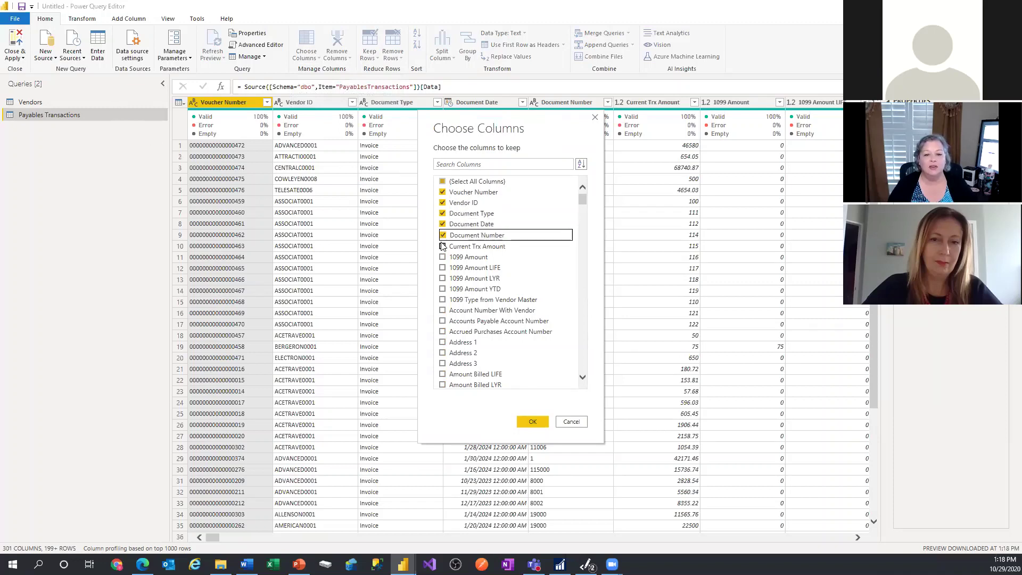
{"action": "left_click", "coordinate": [442, 247]}
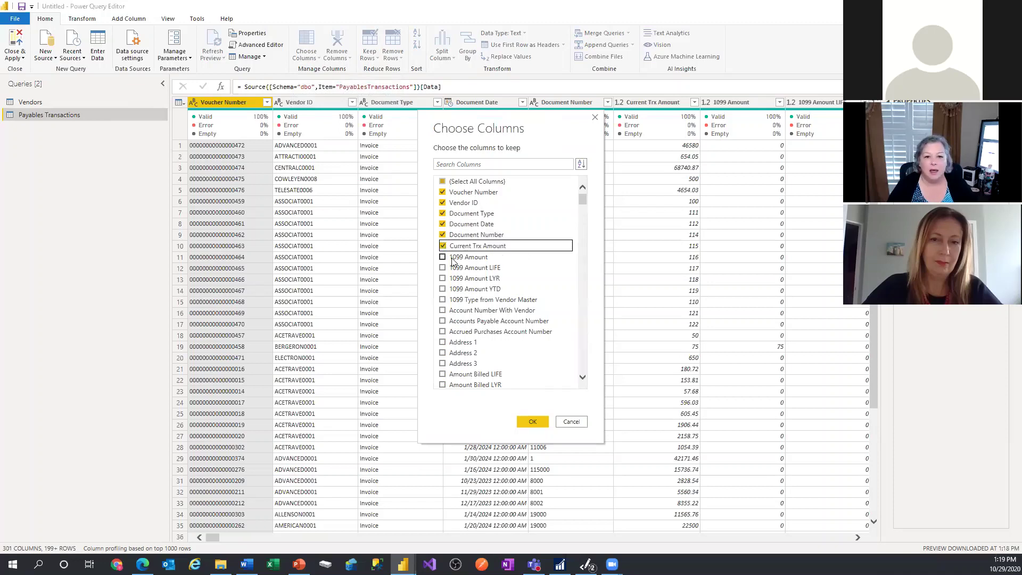
{"action": "left_click", "coordinate": [444, 257]}
{"action": "left_click", "coordinate": [443, 257]}
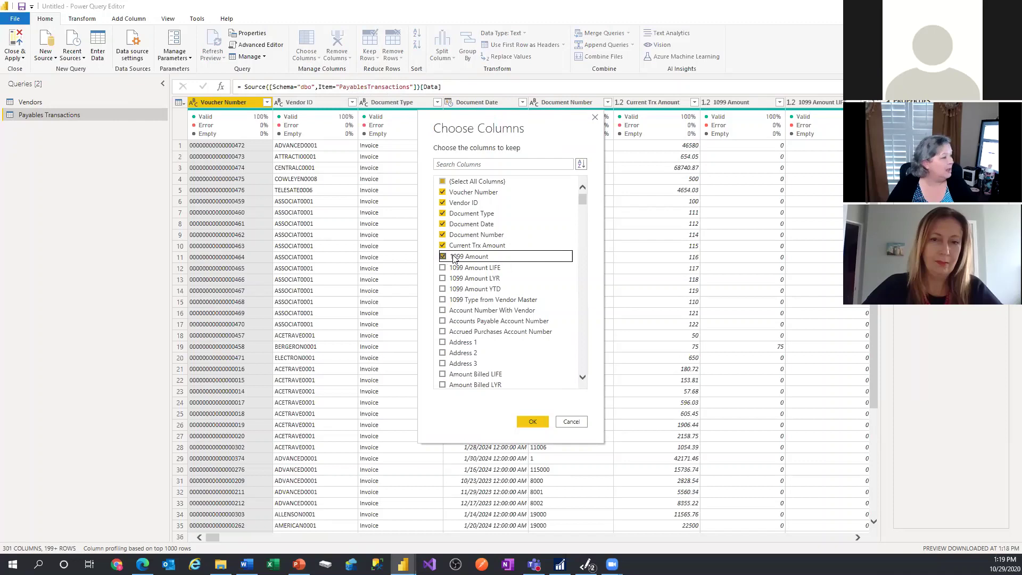
Search the column list for amount and add Document Amount to the columns to keep.
{"action": "left_click", "coordinate": [482, 164]}
{"action": "type", "text": "amount"}
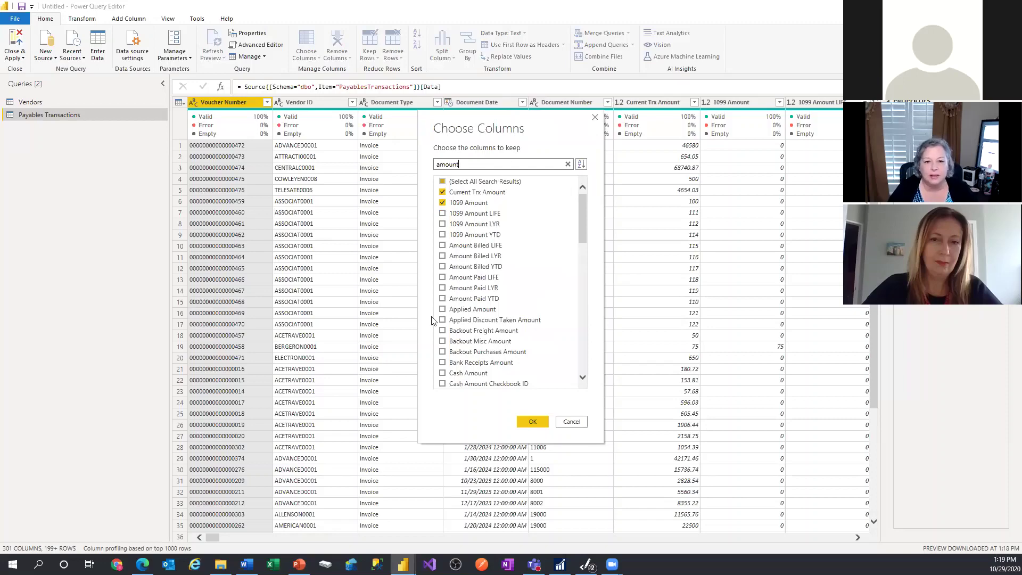
{"action": "scroll", "coordinate": [502, 353], "scroll_direction": "down", "scroll_amount": 4}
{"action": "scroll", "coordinate": [502, 353], "scroll_direction": "down", "scroll_amount": 3}
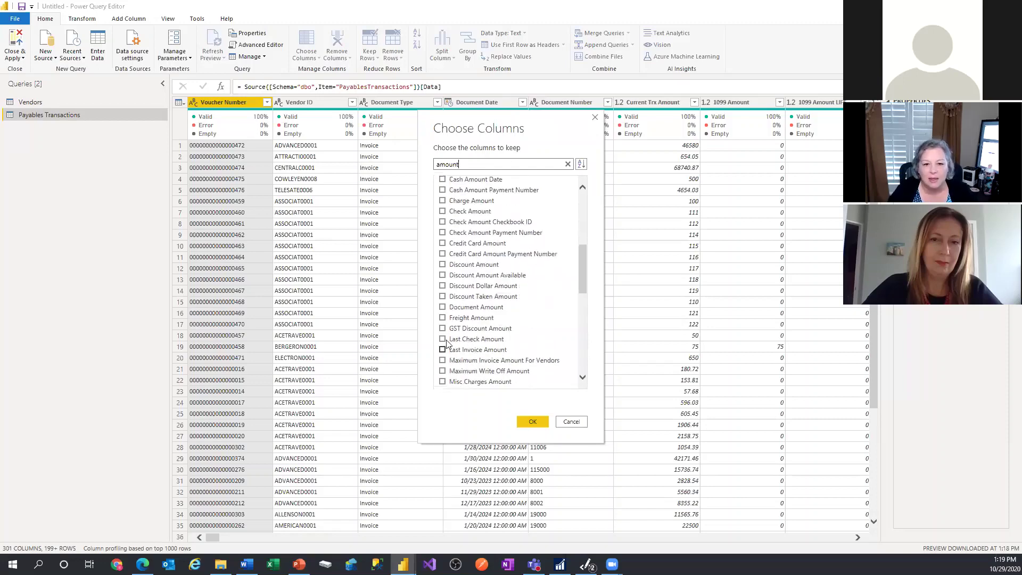
{"action": "left_click", "coordinate": [445, 309]}
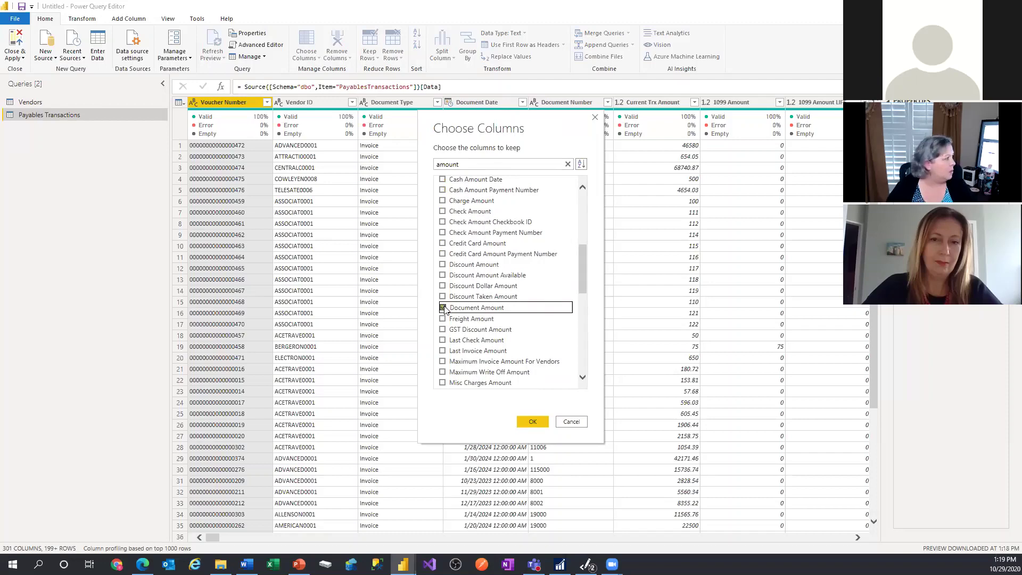
Find Document Status and Due Date in the column list and add both to the columns to keep.
{"action": "double_click", "coordinate": [458, 164]}
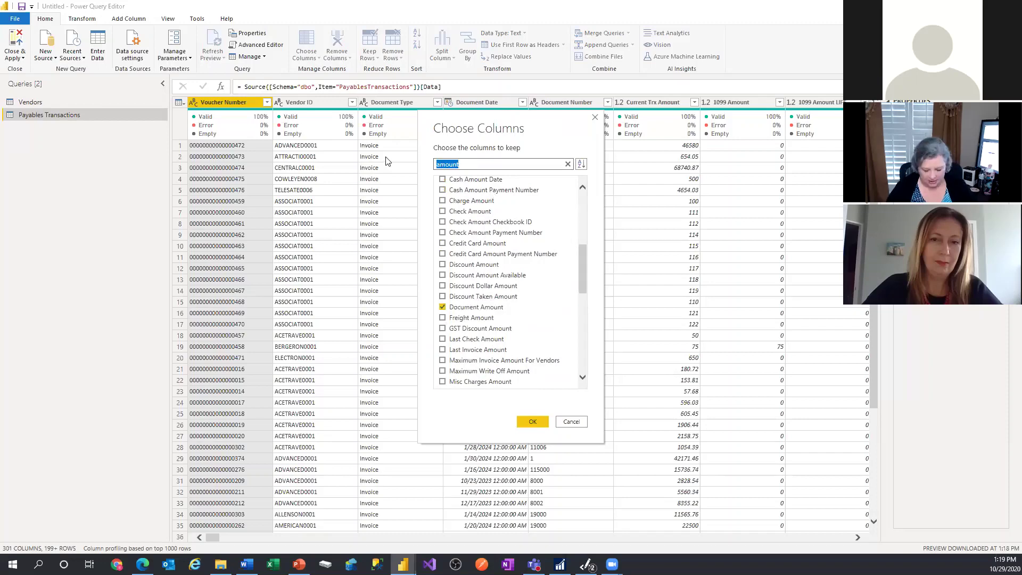
{"action": "type", "text": "statu"}
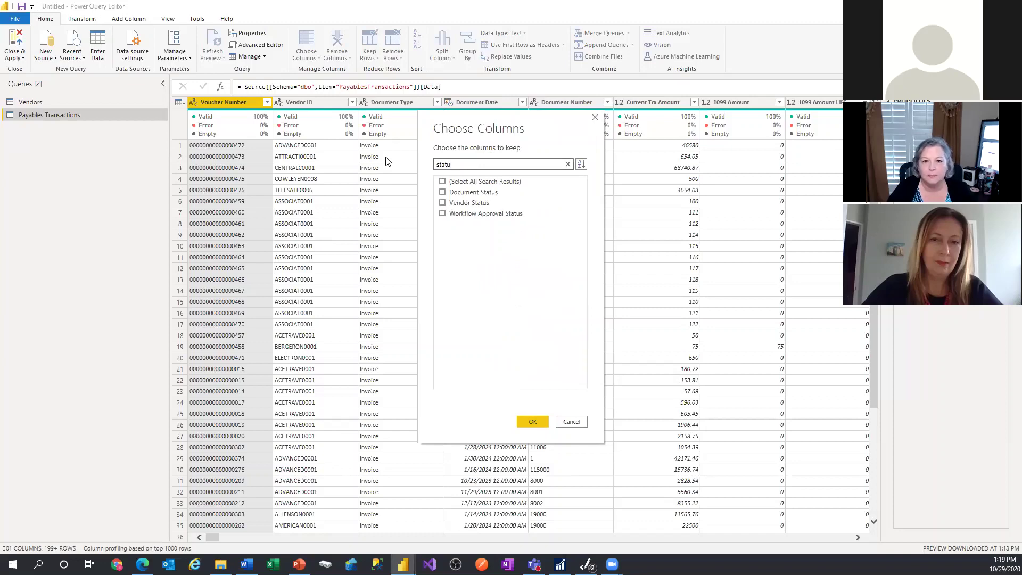
{"action": "left_click", "coordinate": [443, 193]}
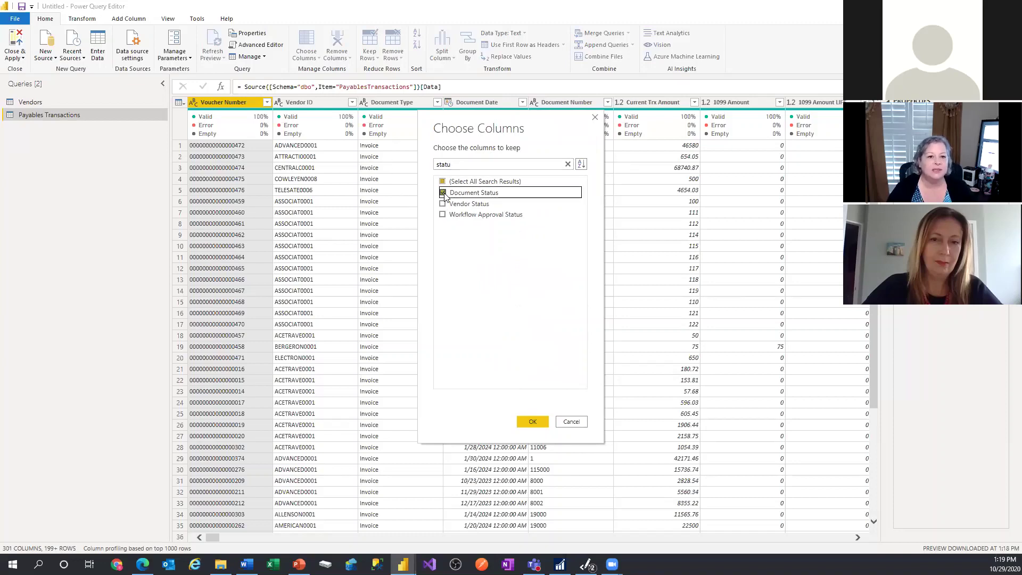
{"action": "double_click", "coordinate": [460, 164]}
{"action": "type", "text": "due"}
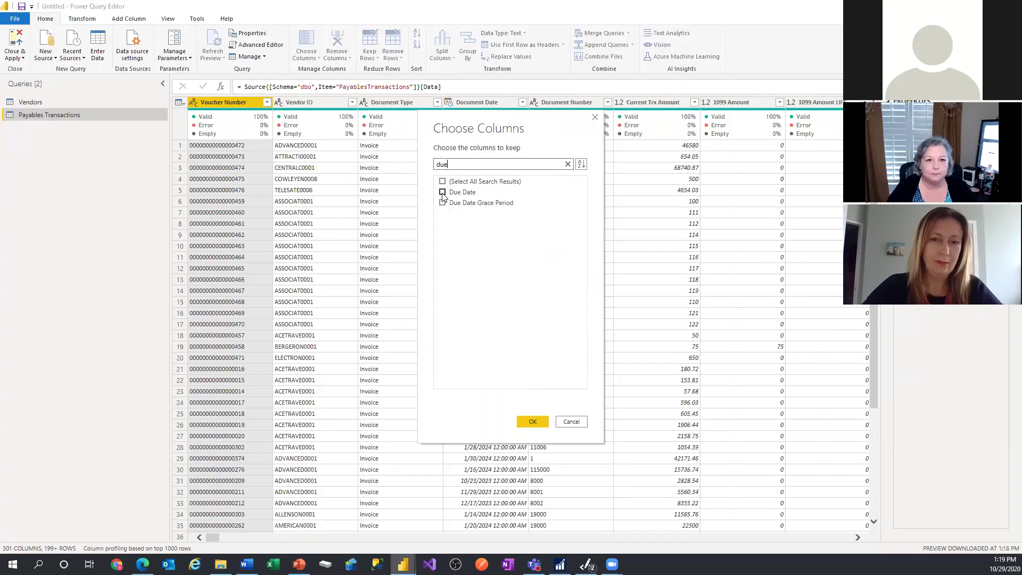
{"action": "left_click", "coordinate": [442, 193]}
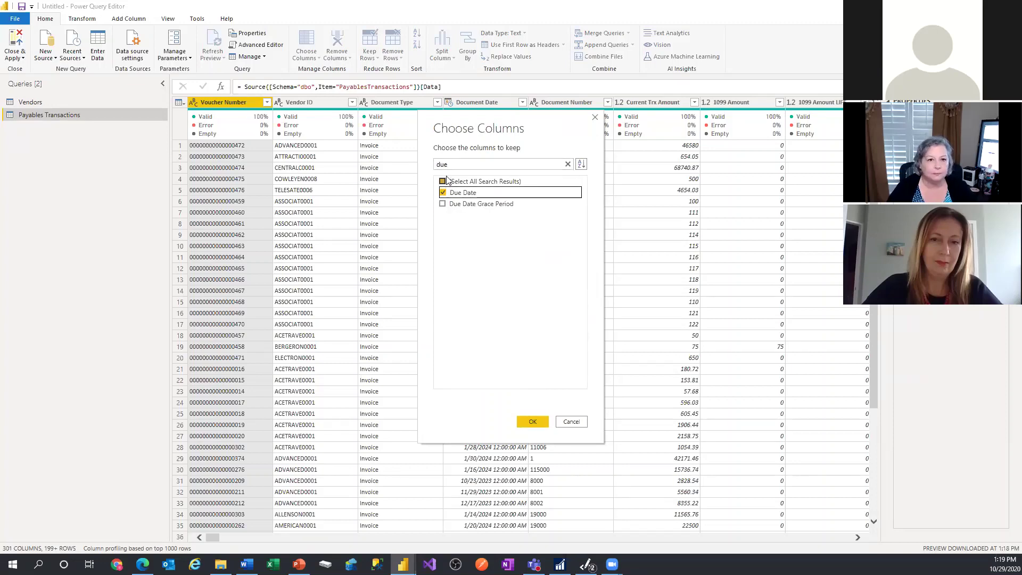
Find the Hold and Voided columns in the column list and add both to the columns to keep.
{"action": "key", "text": "shift+Tab"}
{"action": "key", "text": "shift+Tab"}
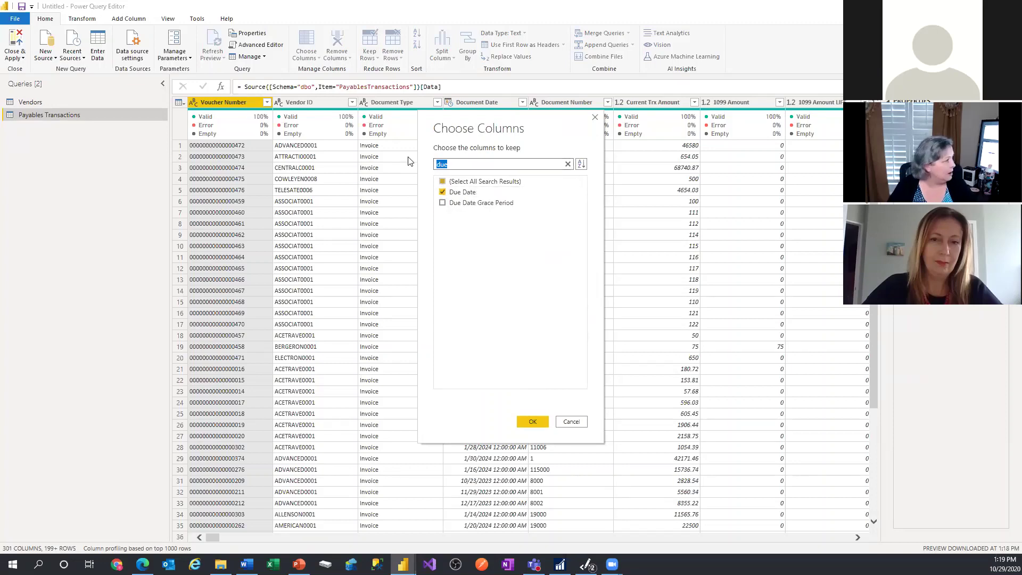
{"action": "type", "text": "hol"}
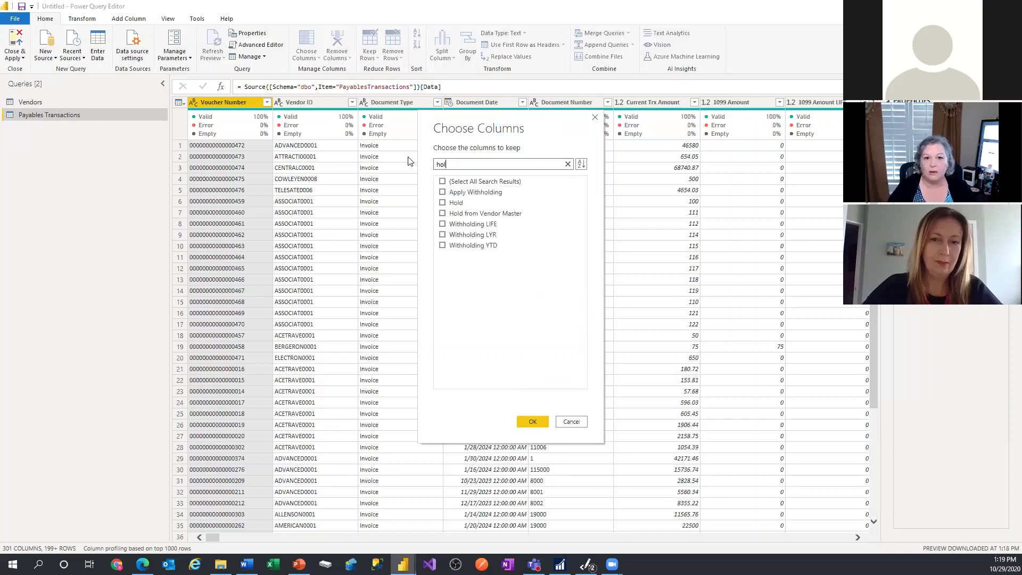
{"action": "left_click", "coordinate": [443, 203]}
{"action": "key", "text": "shift+Tab"}
{"action": "key", "text": "shift+Tab"}
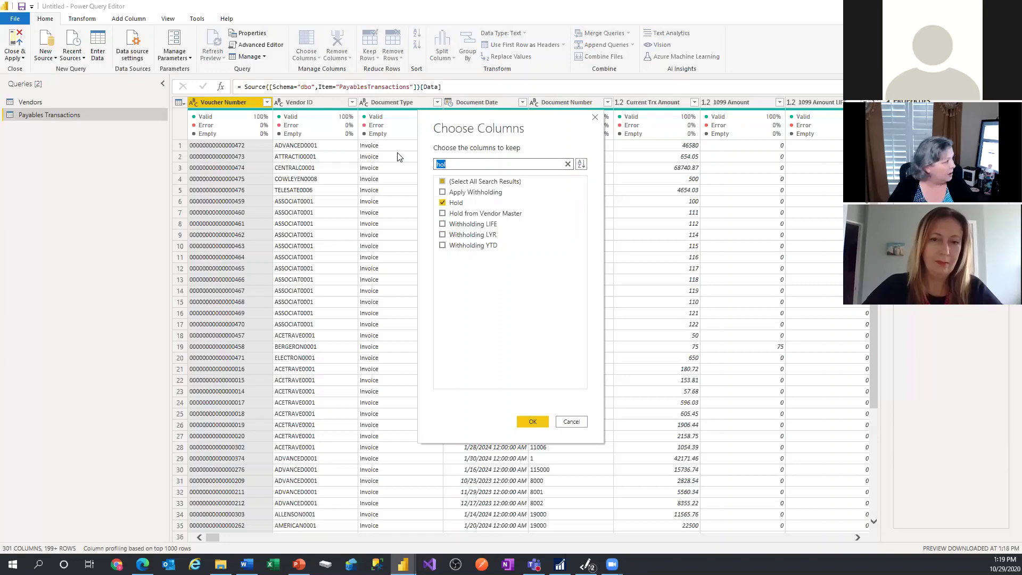
{"action": "type", "text": "void"}
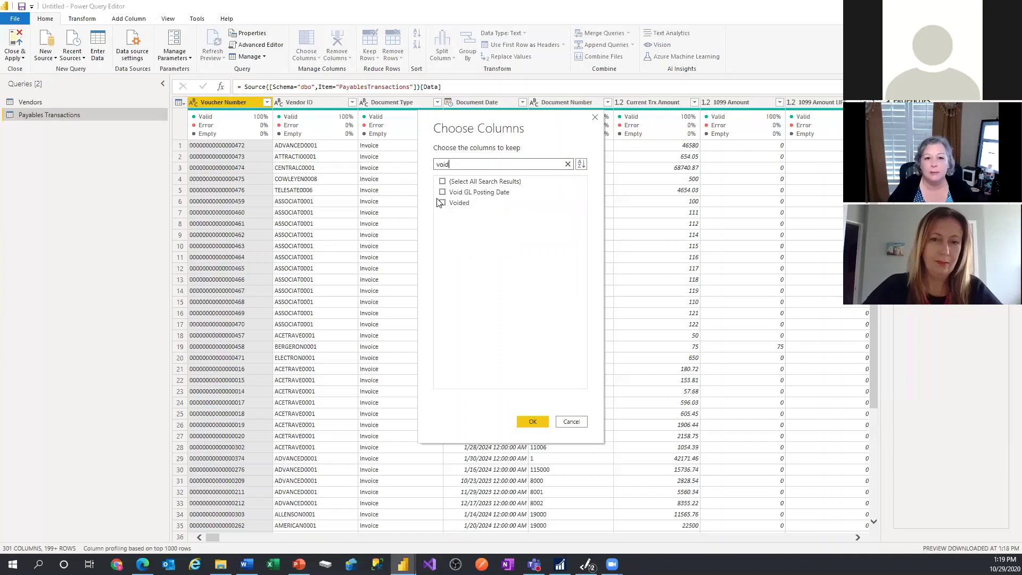
{"action": "left_click", "coordinate": [441, 203]}
{"action": "key", "text": "shift+Tab"}
{"action": "key", "text": "shift+Tab"}
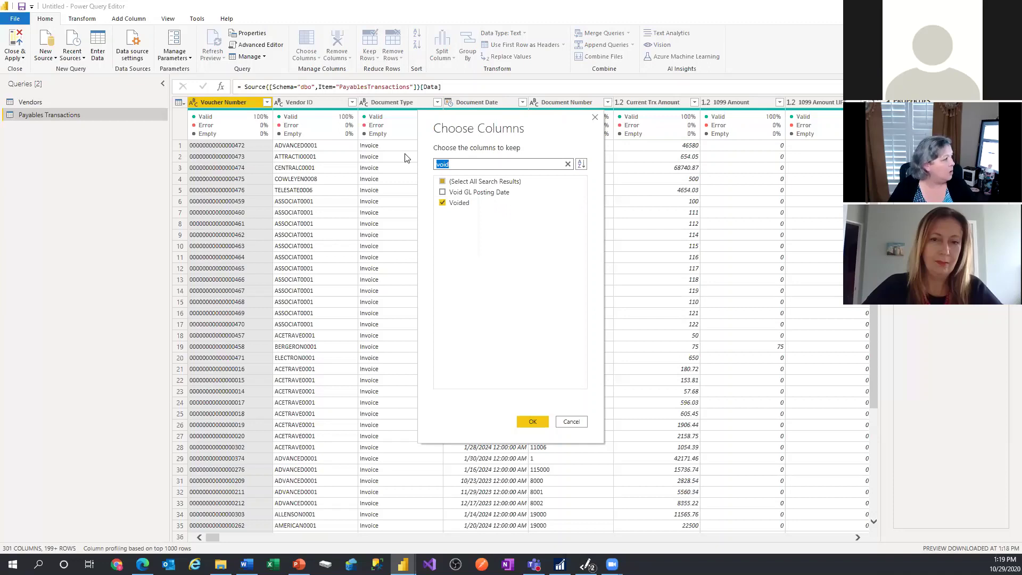
Search the column list for int and add Document Type Int to the columns to keep.
{"action": "type", "text": "int"}
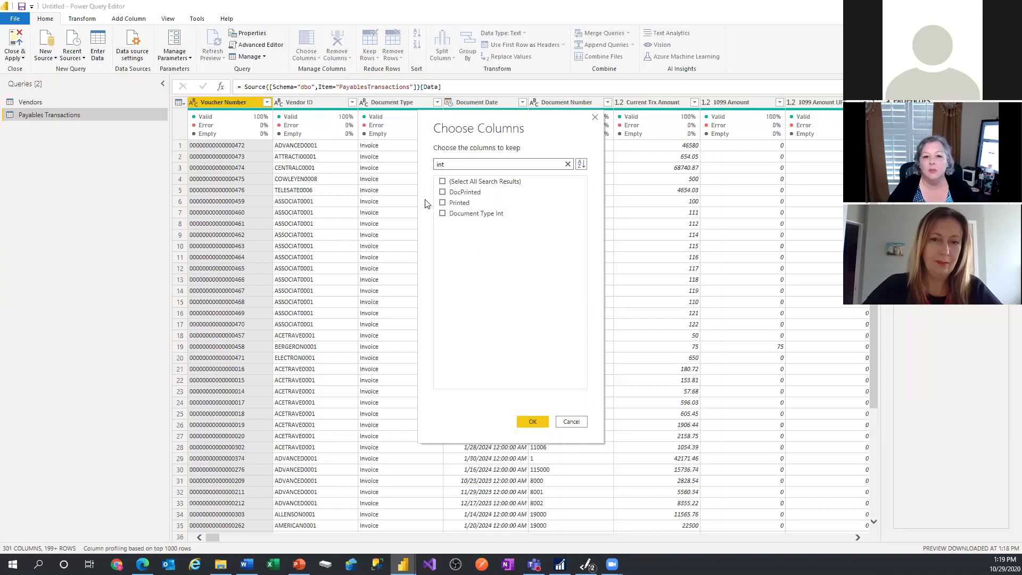
{"action": "left_click", "coordinate": [443, 212]}
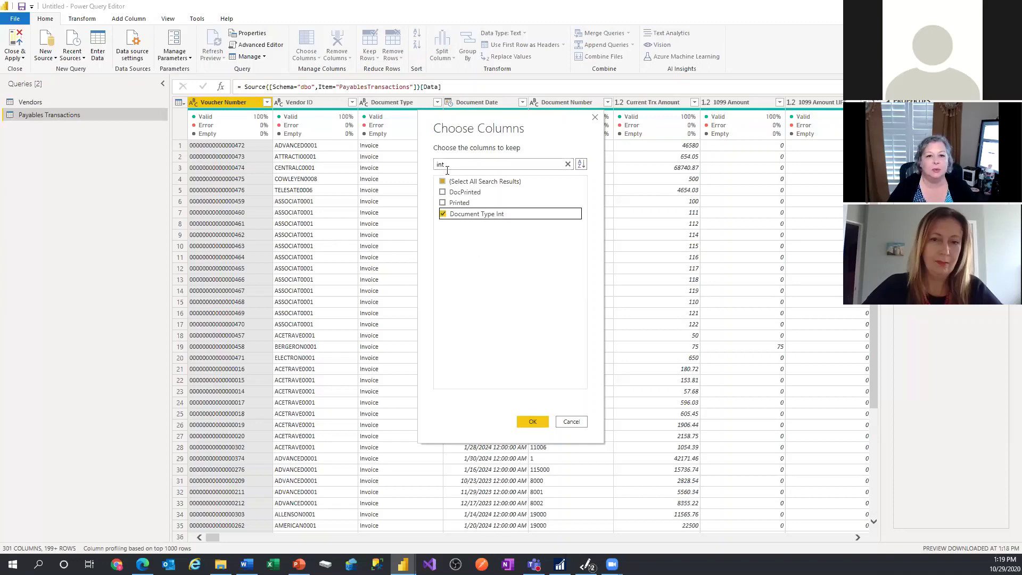
{"action": "key", "text": "shift+Tab"}
{"action": "key", "text": "shift+Tab"}
{"action": "key", "text": "BackSpace"}
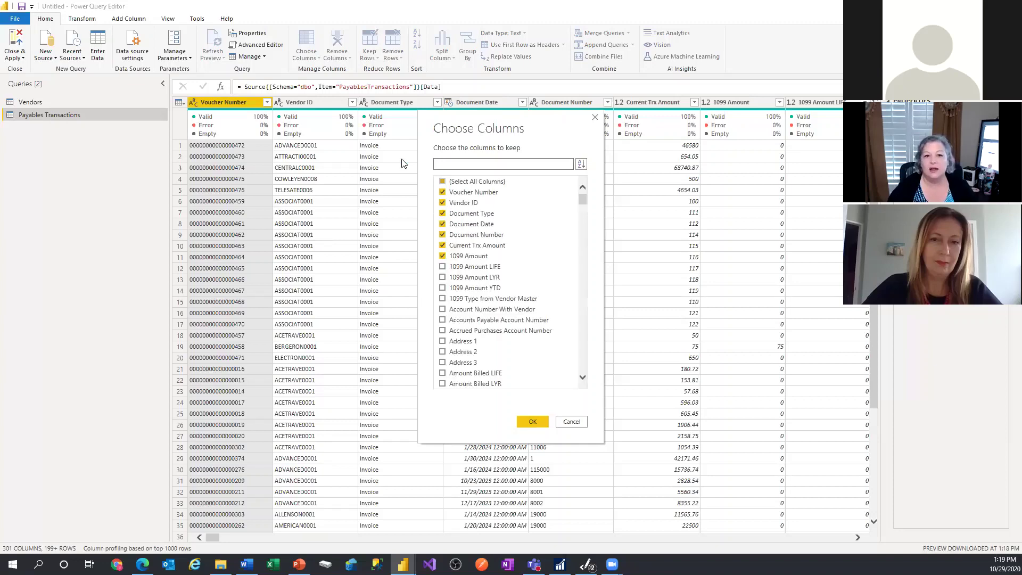
Search the column list for 1099, add 1099 Type and 1099 Box, and apply the column selection.
{"action": "type", "text": "1099"}
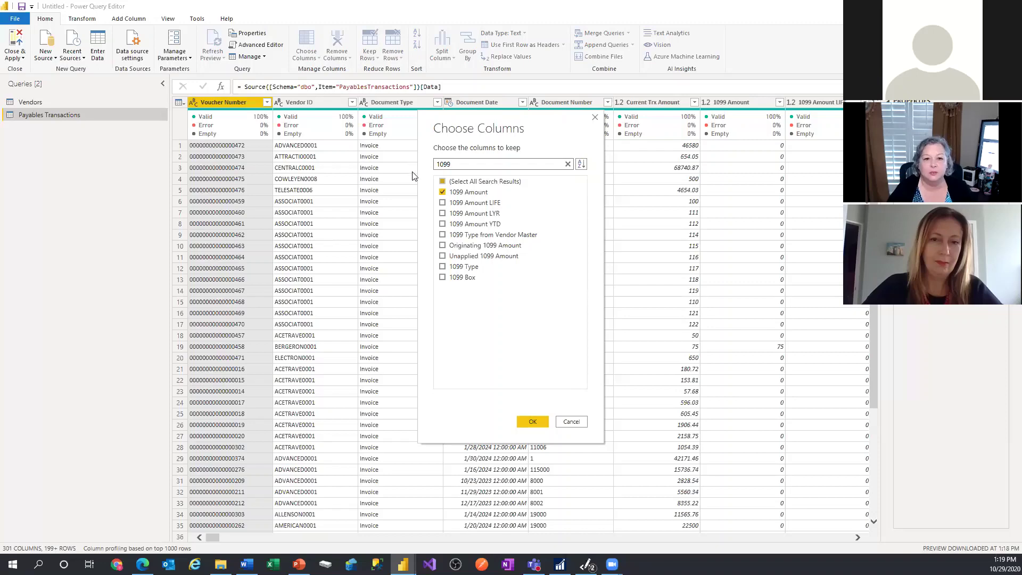
{"action": "left_click", "coordinate": [443, 266]}
{"action": "left_click", "coordinate": [442, 277]}
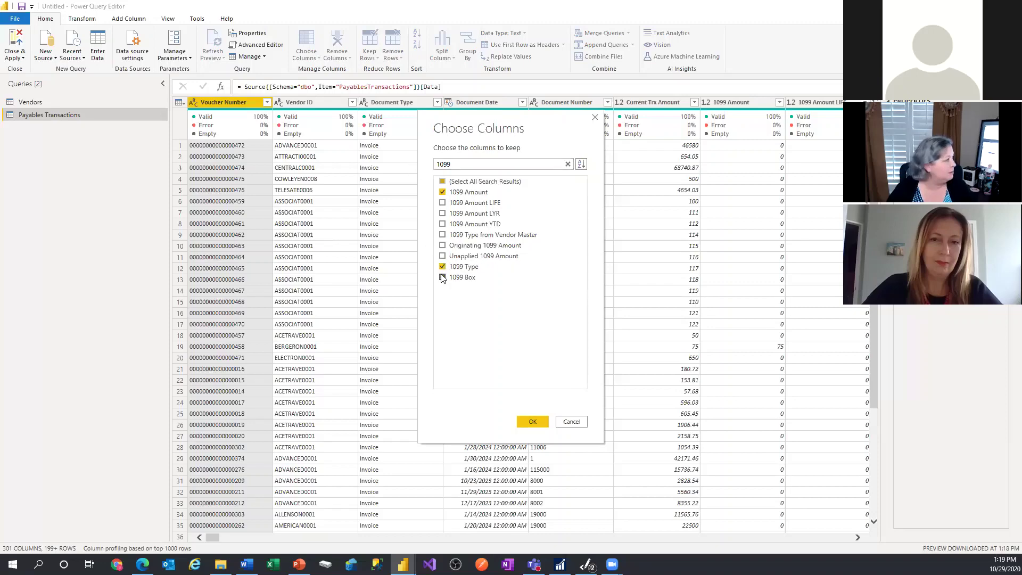
{"action": "left_click", "coordinate": [530, 422]}
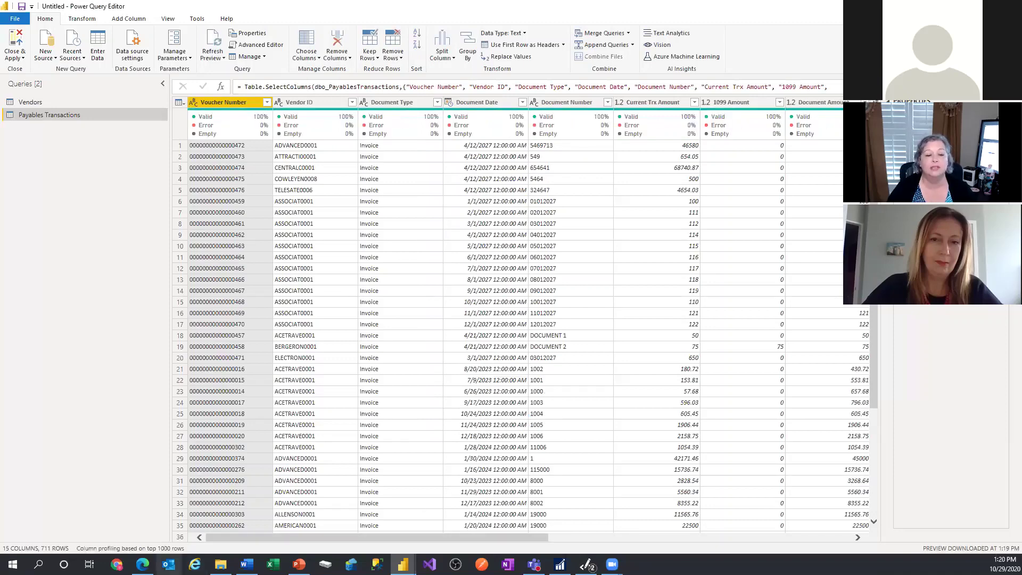
Change the data type of the Document Date column to Date.
{"action": "mouse_move", "coordinate": [247, 564]}
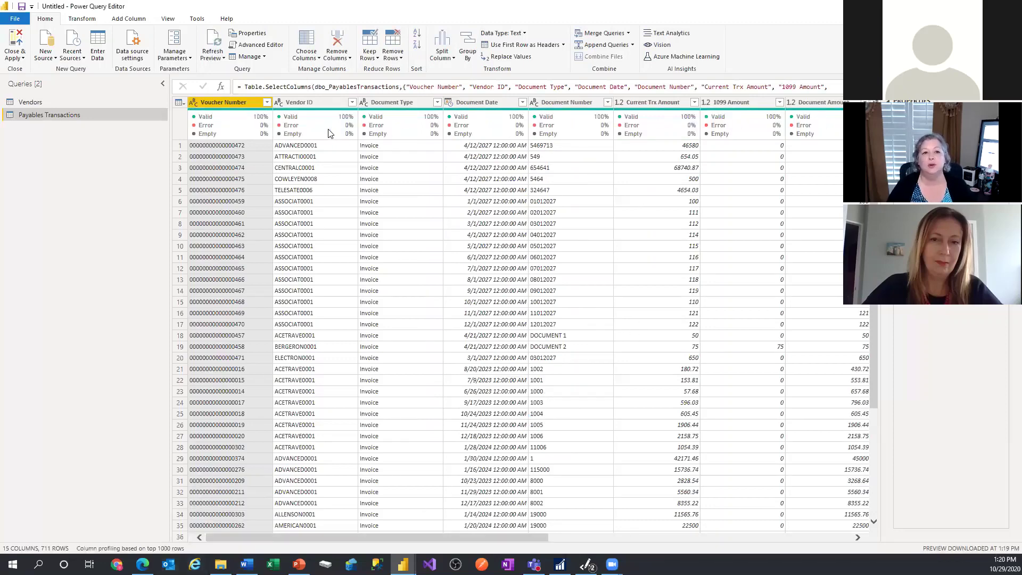
{"action": "mouse_move", "coordinate": [205, 111]}
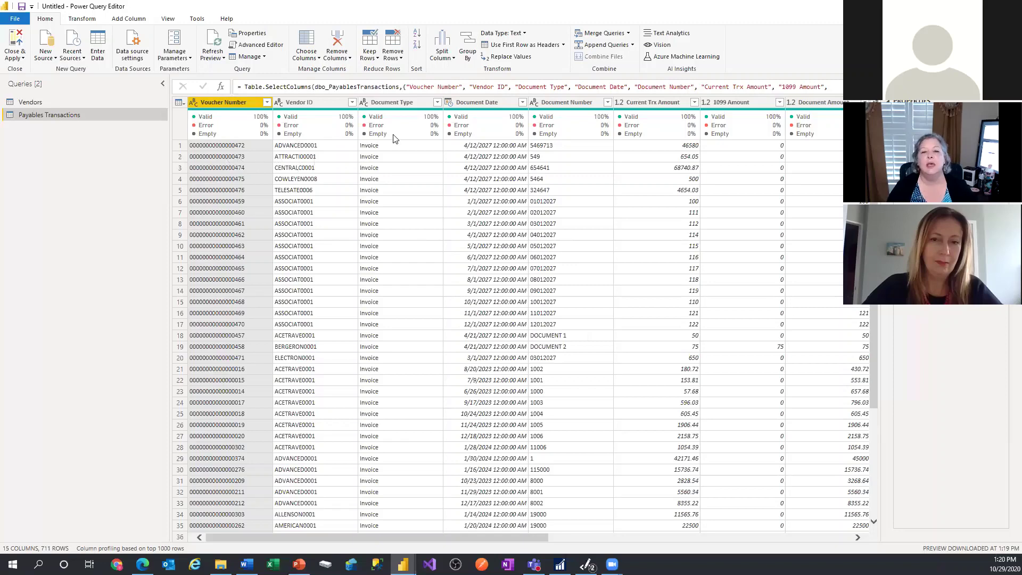
{"action": "mouse_move", "coordinate": [388, 133]}
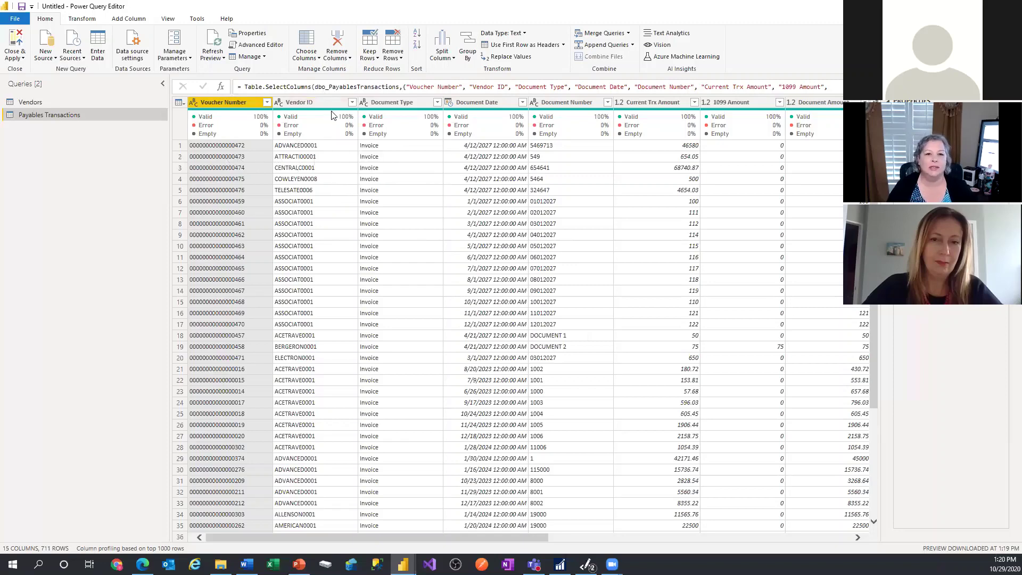
{"action": "mouse_move", "coordinate": [307, 120]}
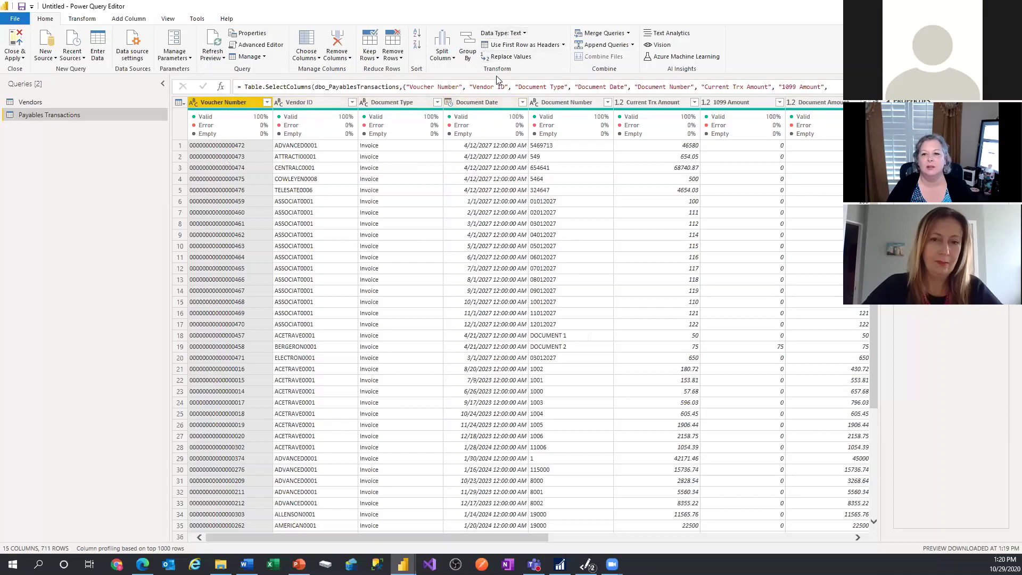
{"action": "left_click", "coordinate": [489, 104]}
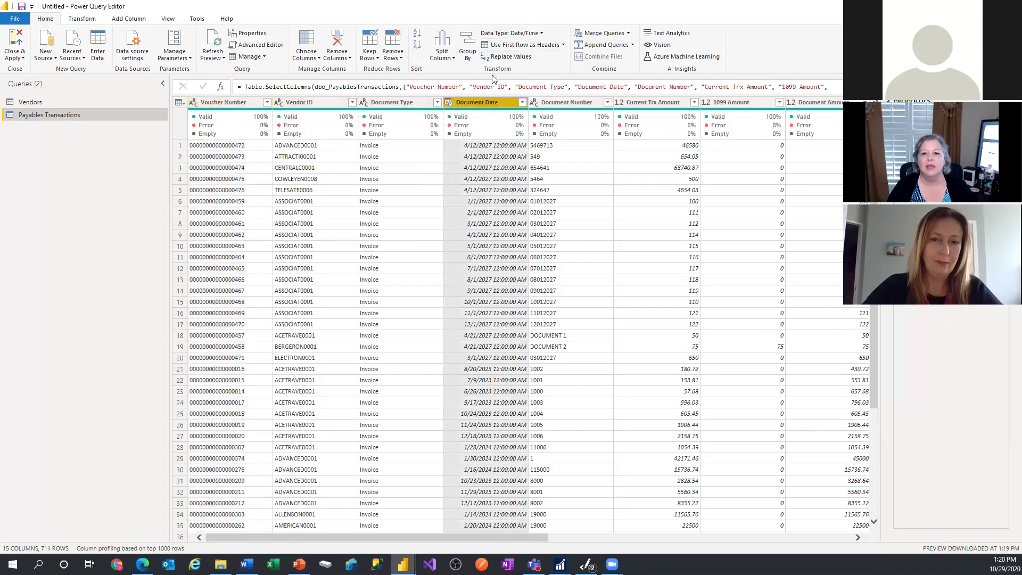
{"action": "left_click", "coordinate": [448, 102]}
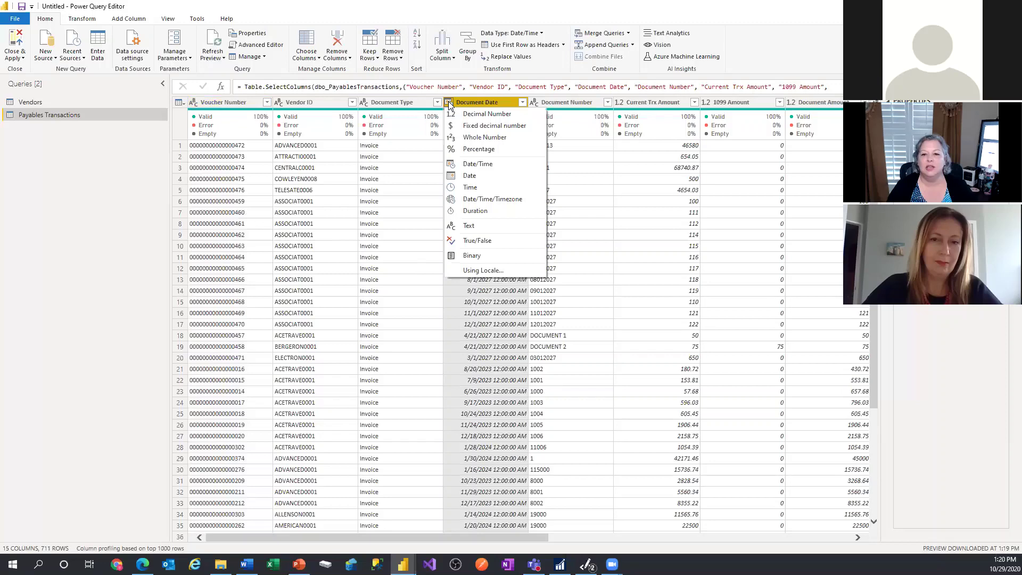
{"action": "left_click", "coordinate": [540, 33]}
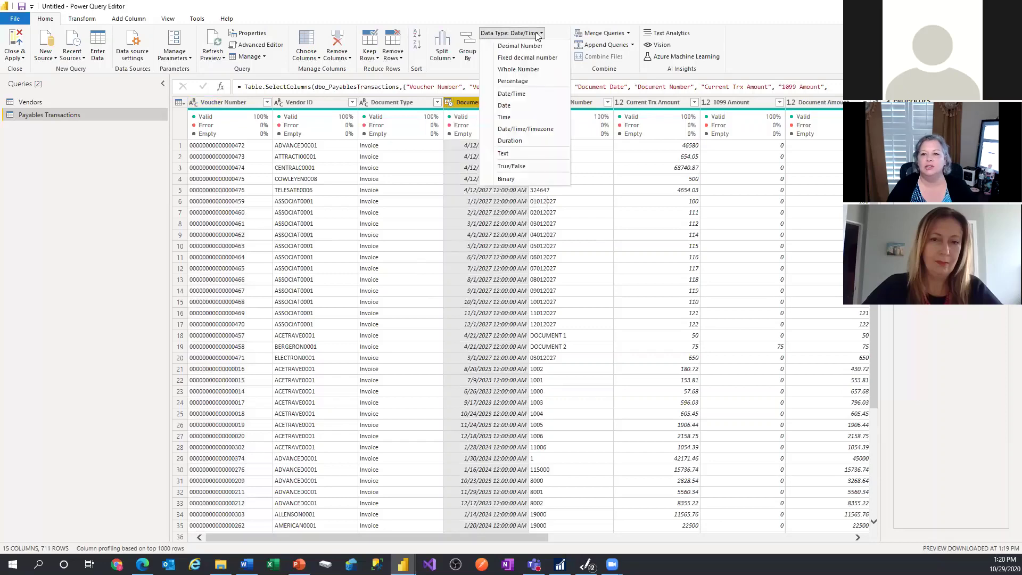
{"action": "left_click", "coordinate": [503, 106]}
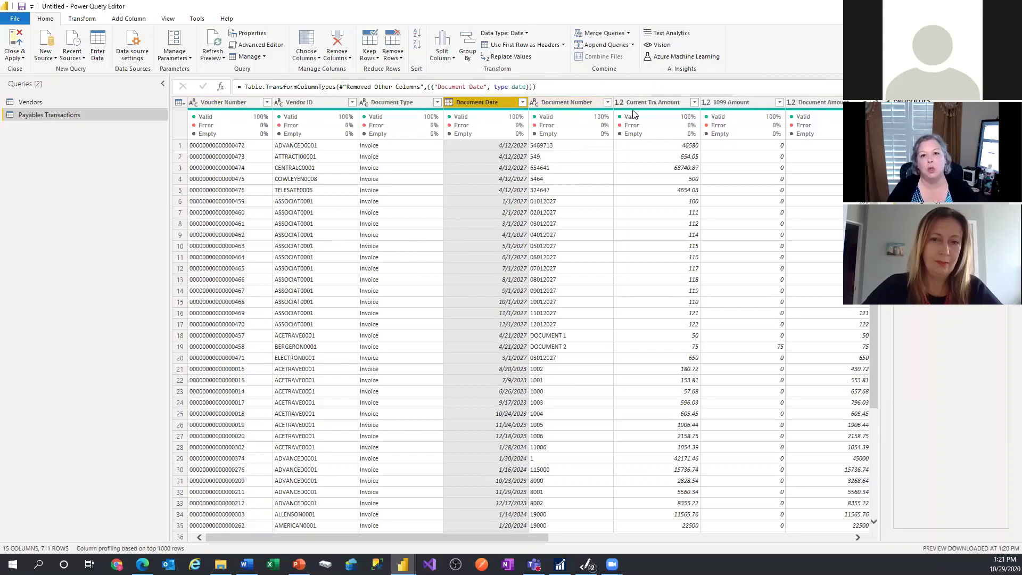
Change the data type of the Due Date column to Date.
{"action": "mouse_move", "coordinate": [569, 115]}
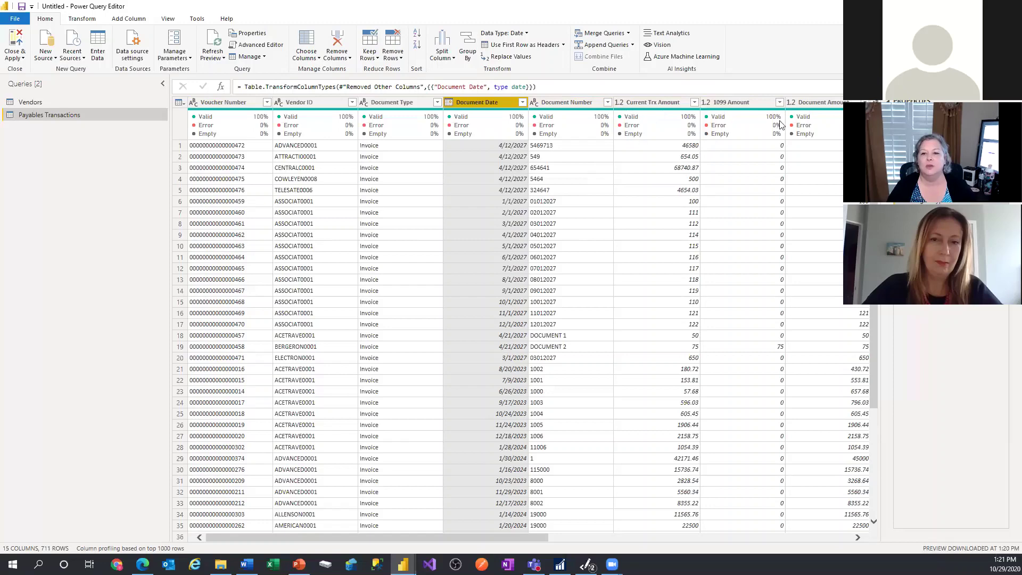
{"action": "mouse_move", "coordinate": [833, 132]}
{"action": "left_click", "coordinate": [841, 103]}
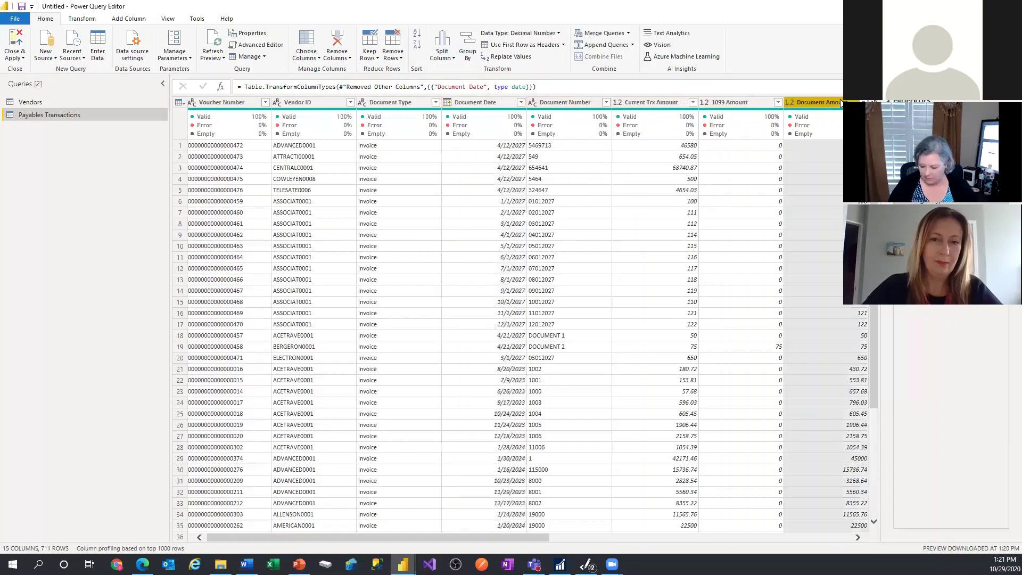
{"action": "key", "text": "Right"}
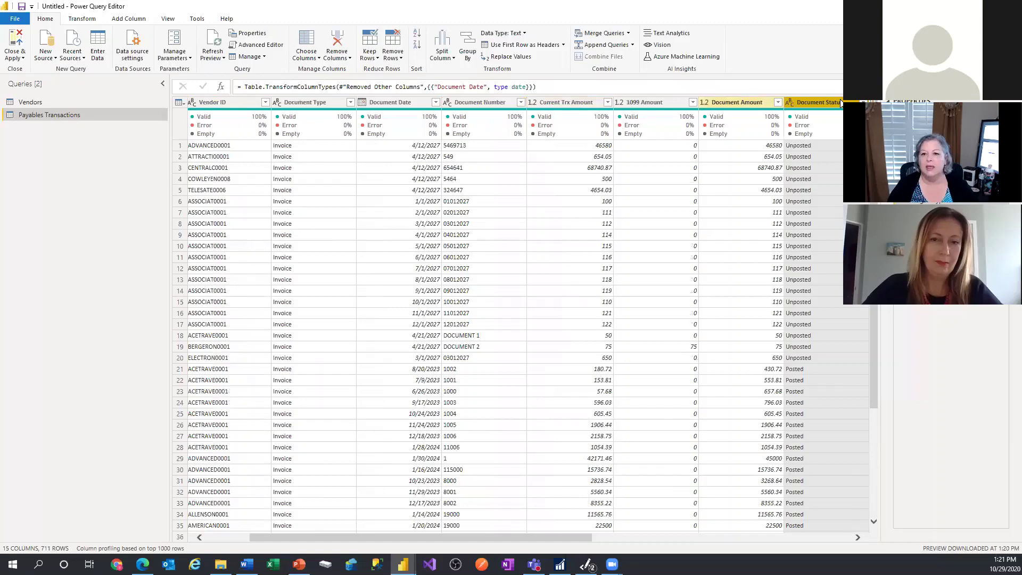
{"action": "key", "text": "Right"}
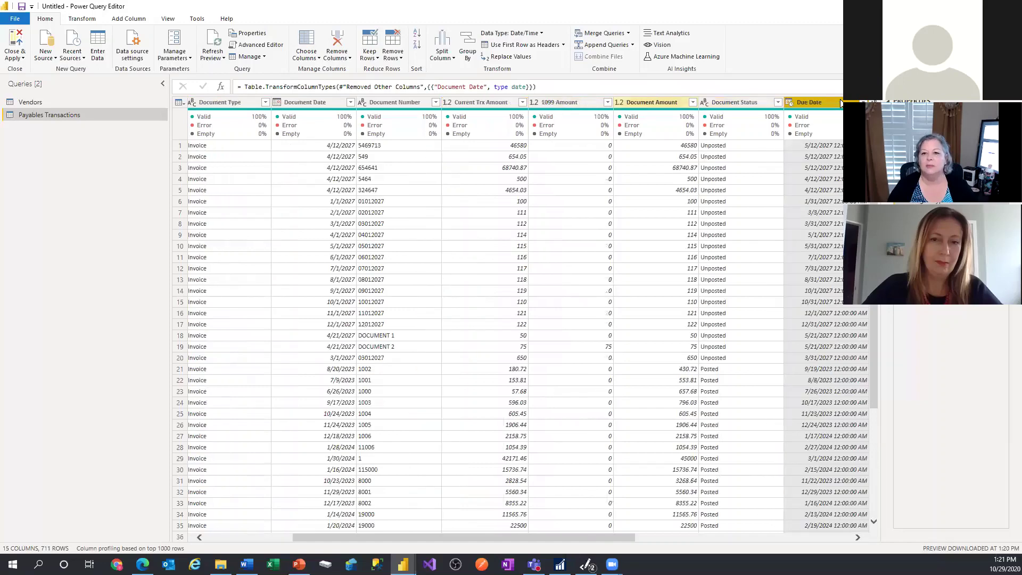
{"action": "left_click", "coordinate": [789, 103]}
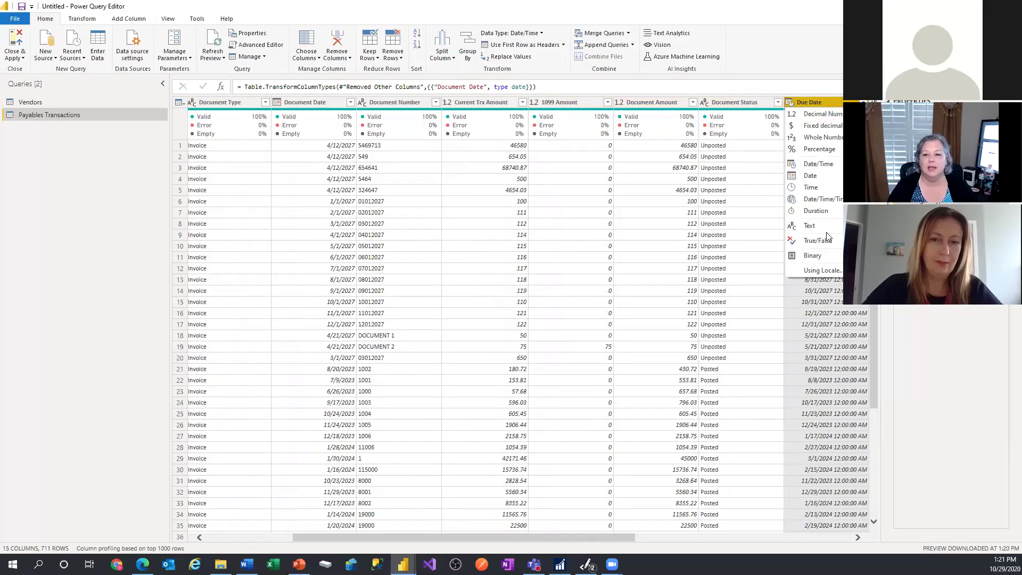
{"action": "left_click", "coordinate": [837, 176]}
Review the data types of the remaining Payables Transactions columns, from Hold through 1099 Box.
{"action": "key", "text": "Right"}
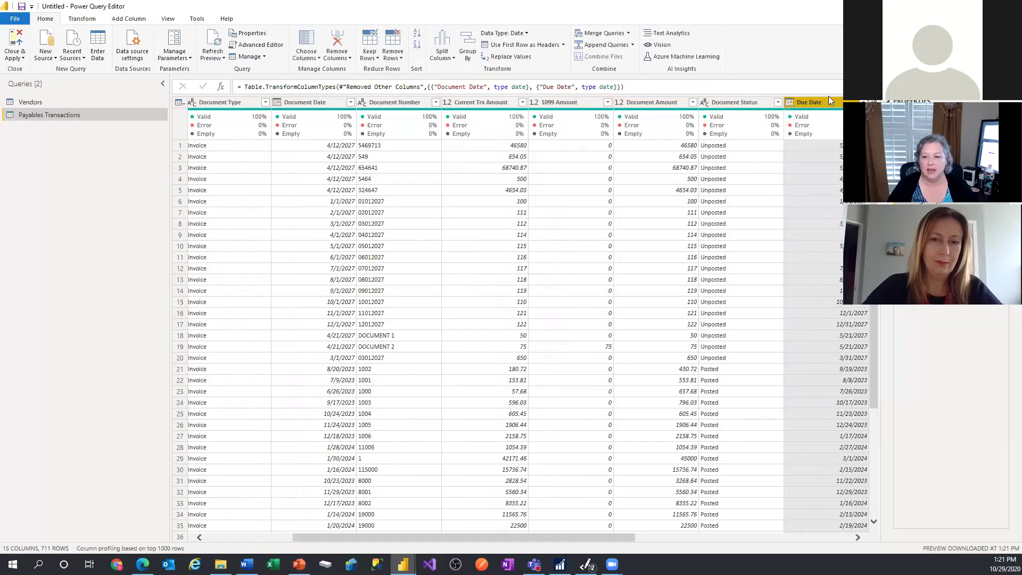
{"action": "key", "text": "Right"}
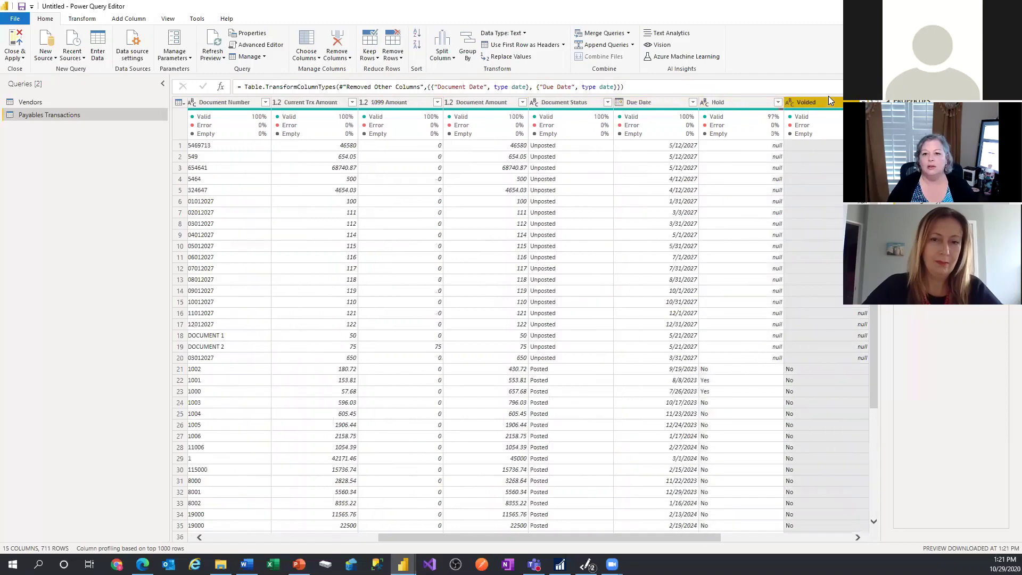
{"action": "key", "text": "Right"}
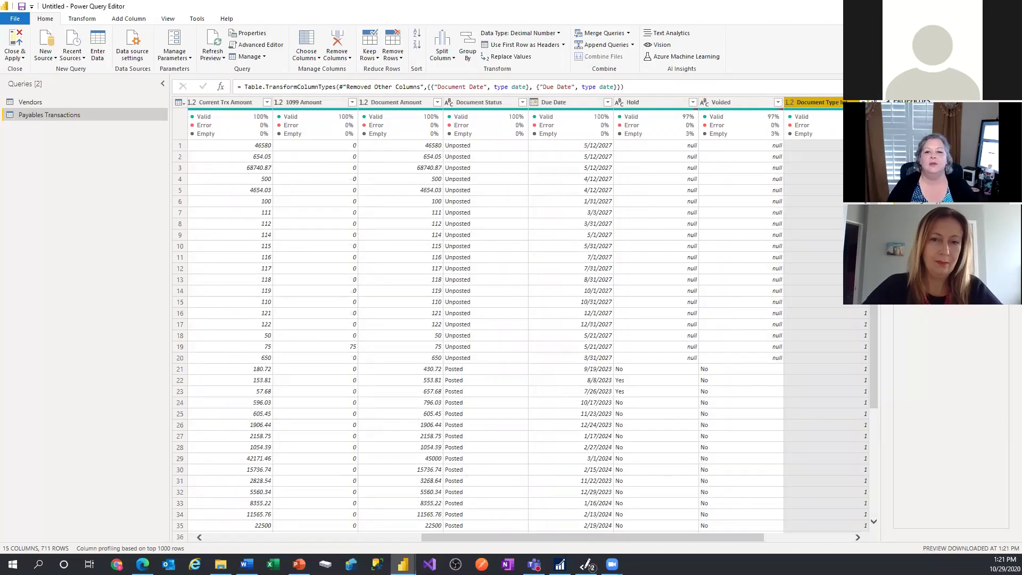
{"action": "key", "text": "Right"}
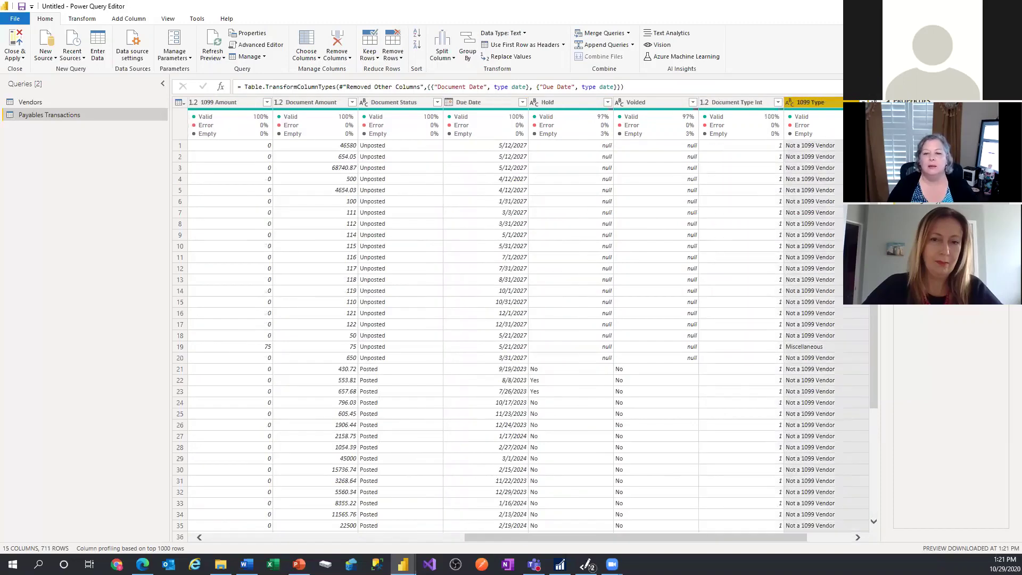
{"action": "key", "text": "Right"}
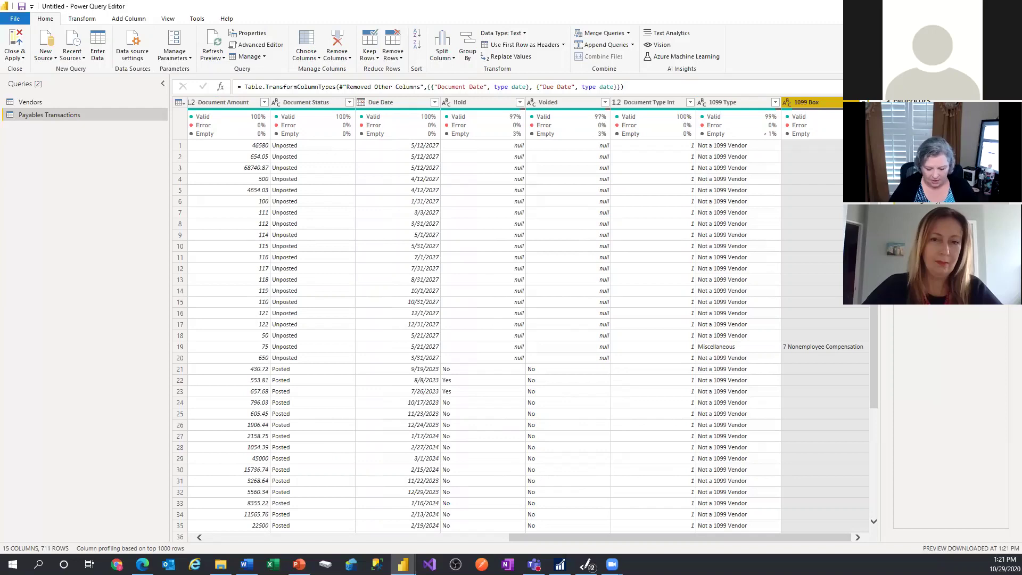
{"action": "key", "text": "alt"}
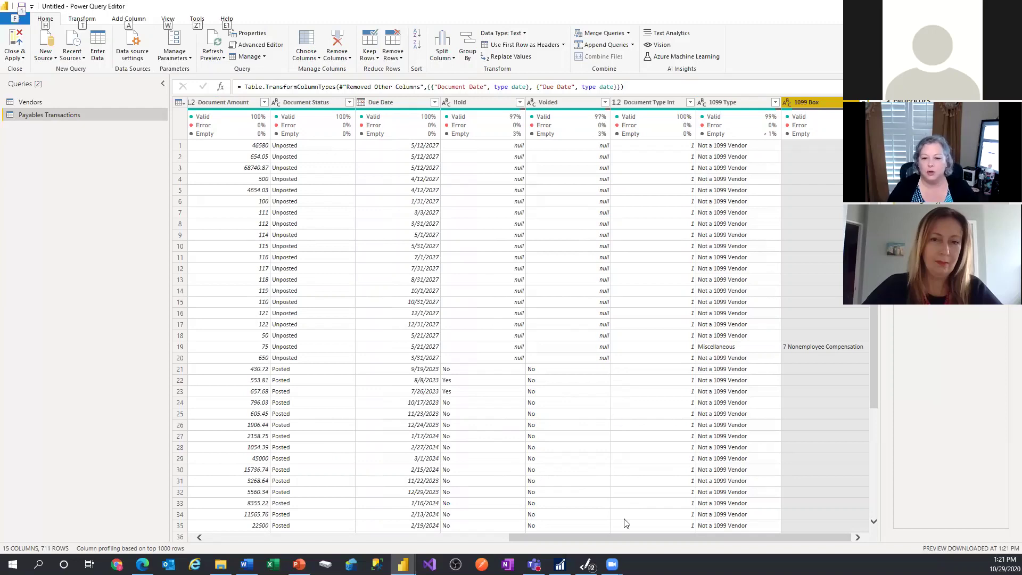
Check a Vendor ID value for trailing spaces and apply the Trim format to the Vendor ID column.
{"action": "left_click_drag", "start_coordinate": [617, 541], "coordinate": [219, 537]}
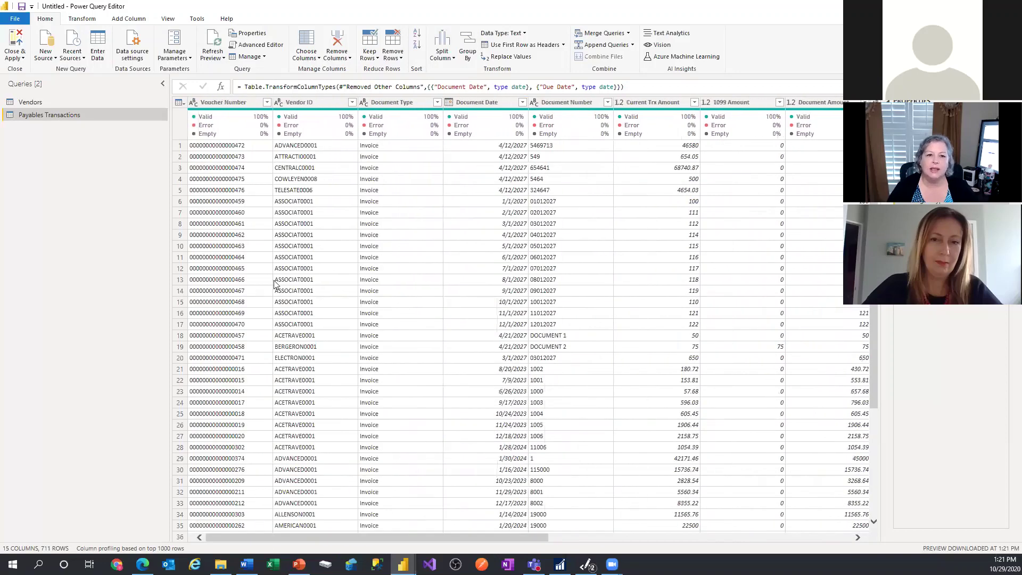
{"action": "left_click", "coordinate": [295, 104]}
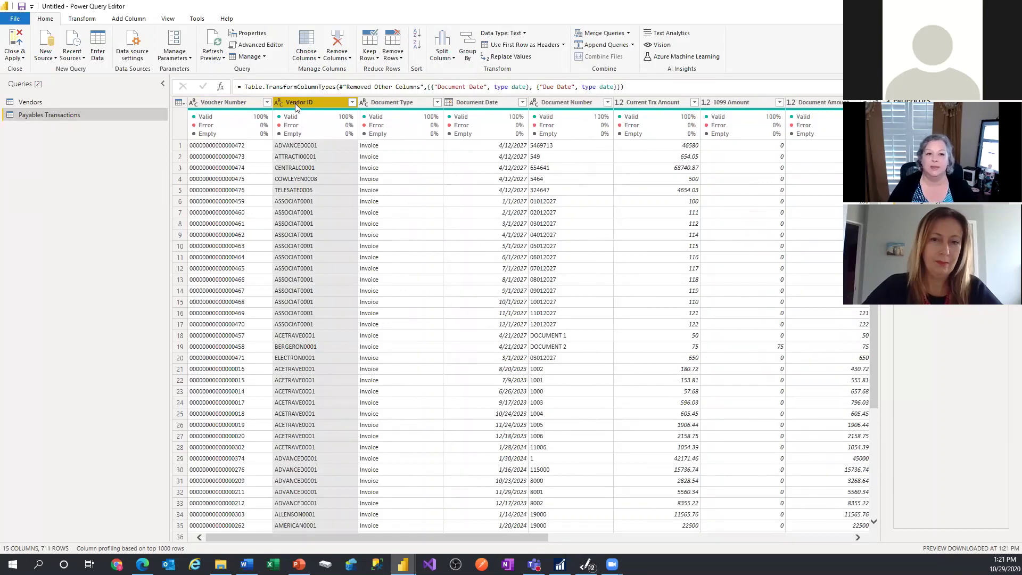
{"action": "left_click", "coordinate": [305, 190]}
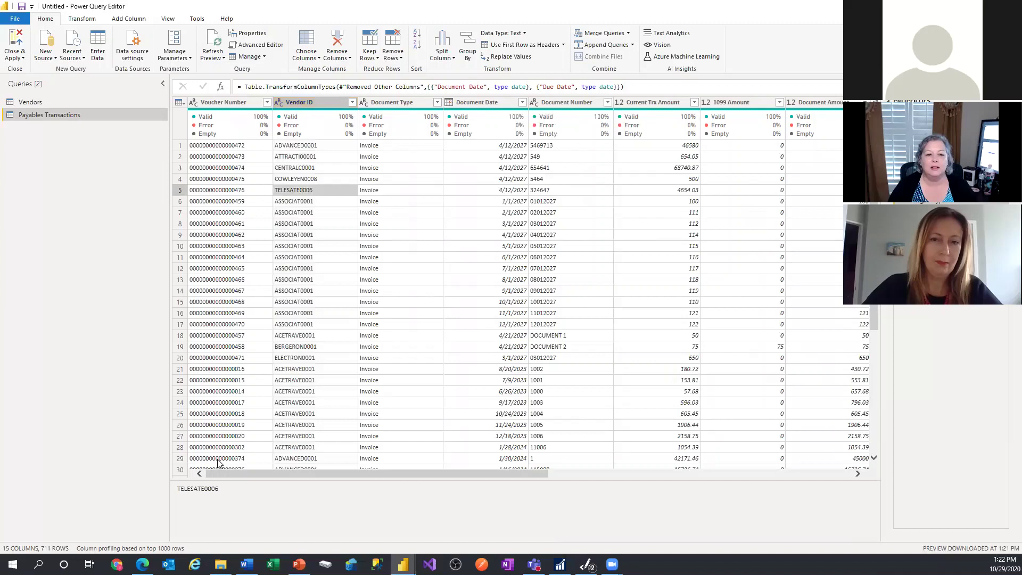
{"action": "left_click", "coordinate": [225, 488]}
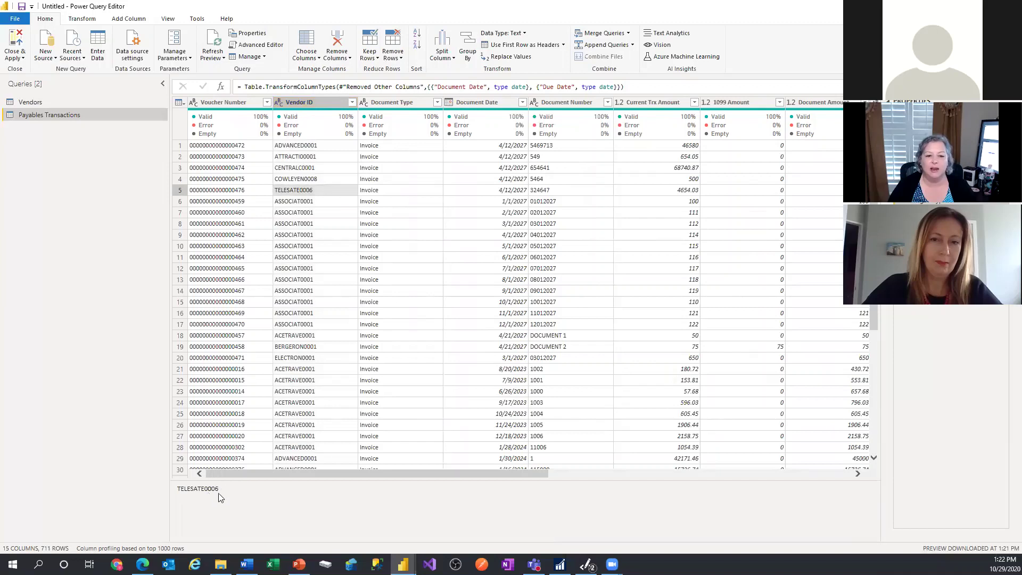
{"action": "left_click", "coordinate": [308, 105]}
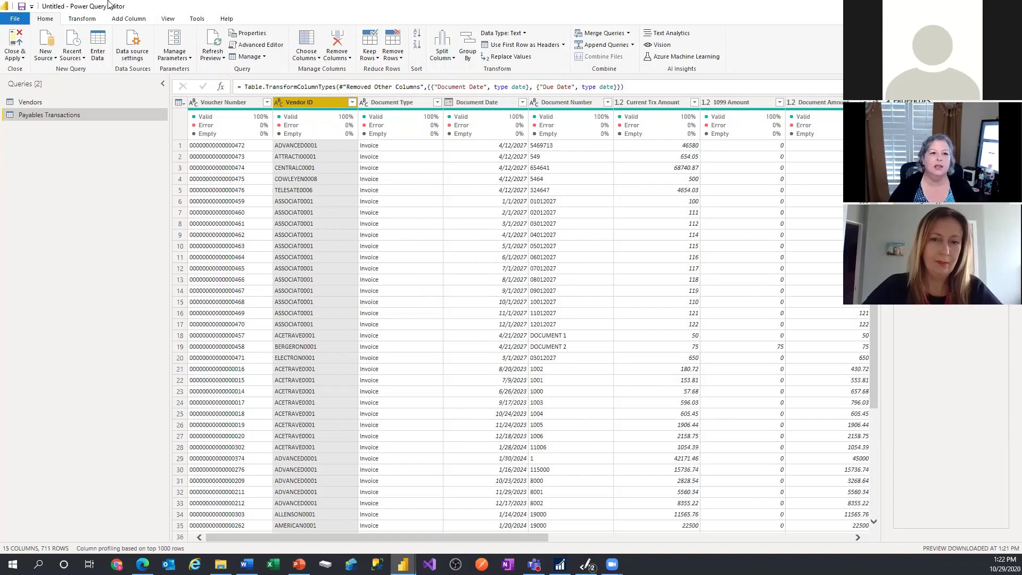
{"action": "left_click", "coordinate": [76, 19]}
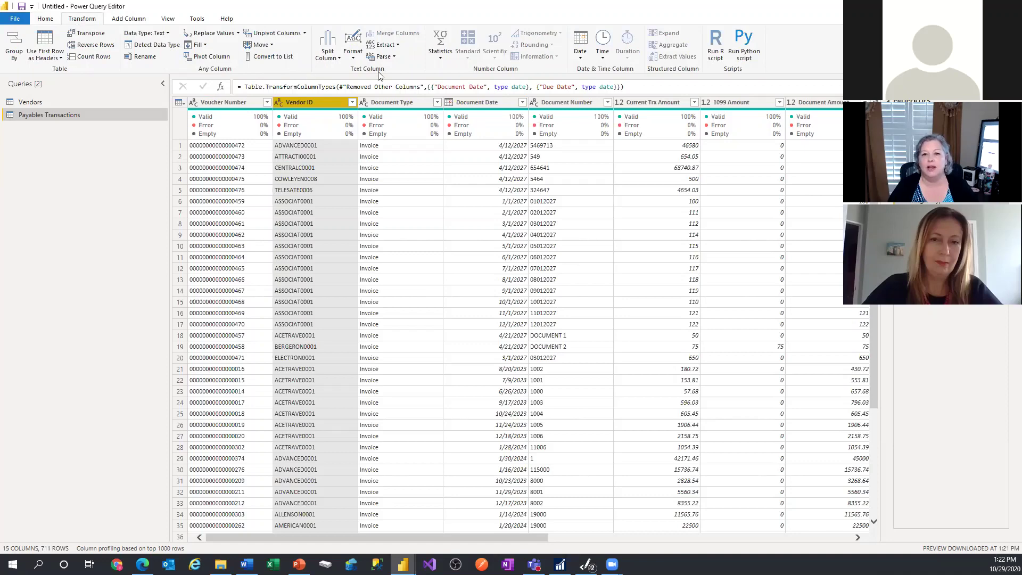
{"action": "left_click", "coordinate": [353, 48]}
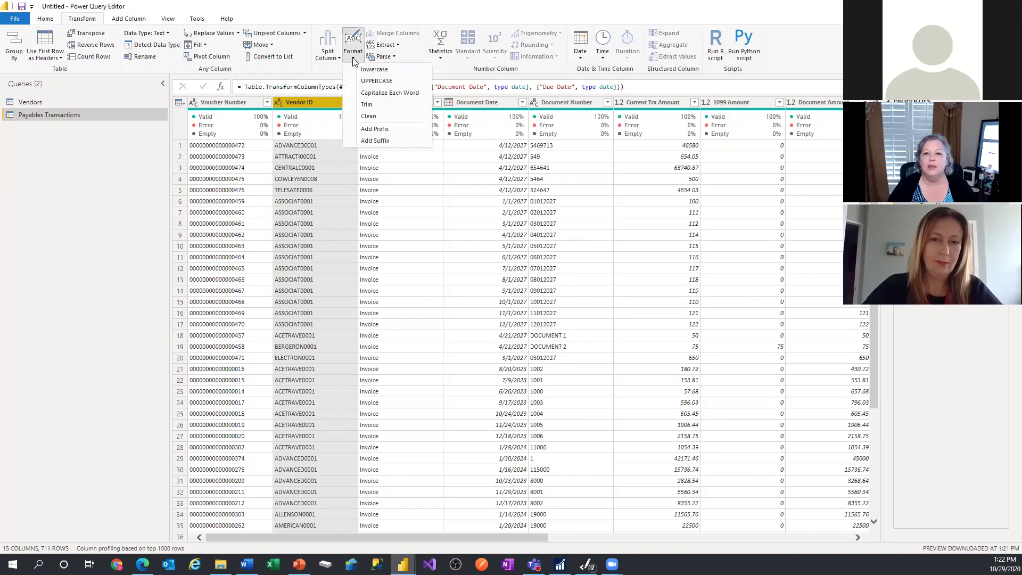
{"action": "left_click", "coordinate": [367, 104]}
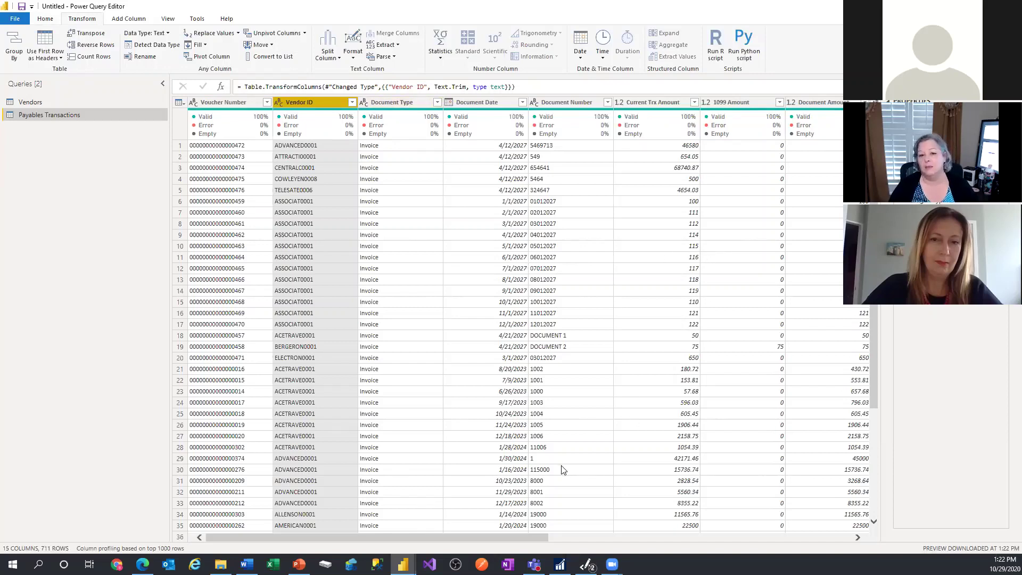
Locate the Voided column in Payables Transactions and check its available data types.
{"action": "left_click_drag", "start_coordinate": [532, 535], "coordinate": [871, 550]}
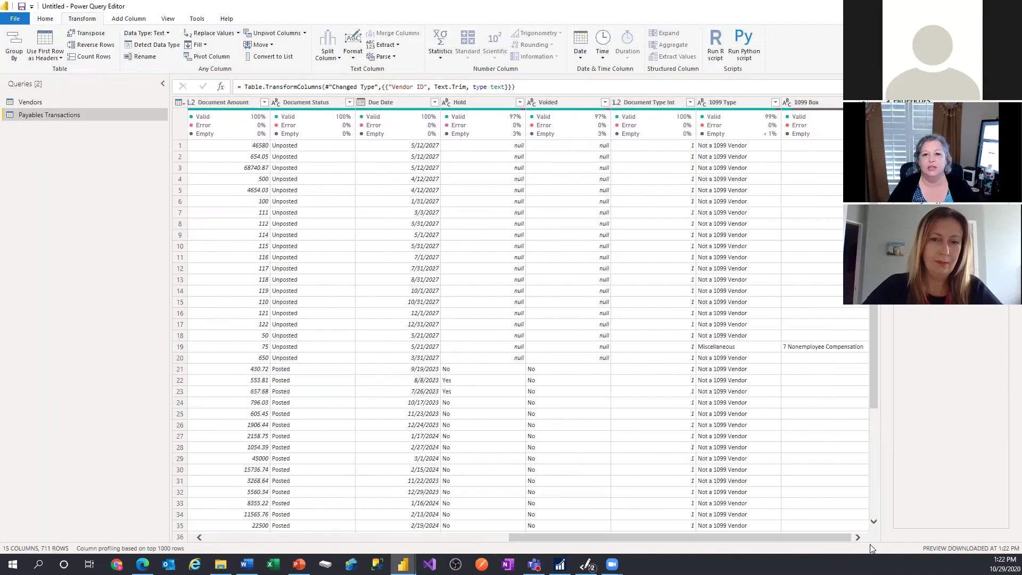
{"action": "left_click", "coordinate": [580, 109]}
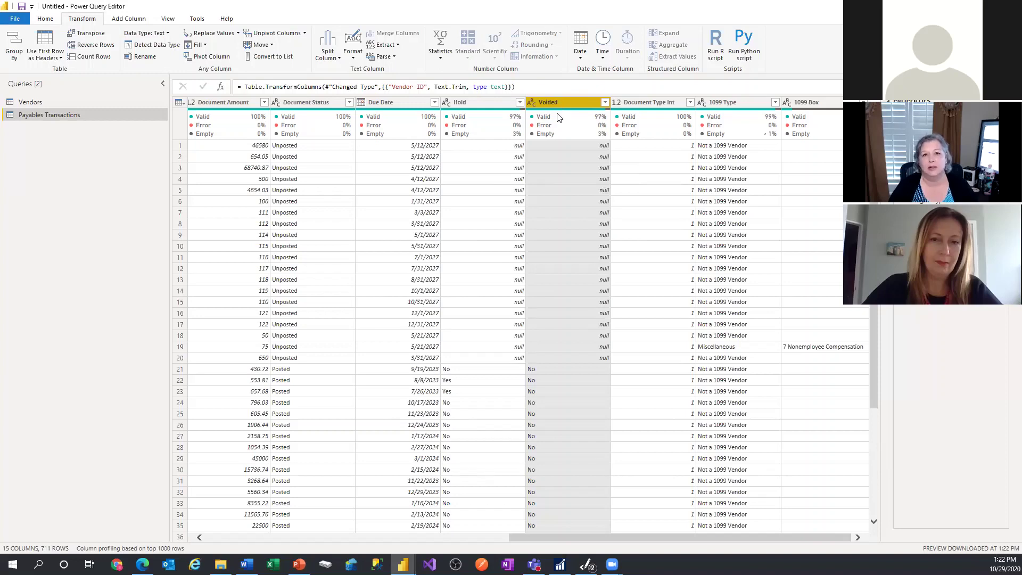
{"action": "mouse_move", "coordinate": [562, 116]}
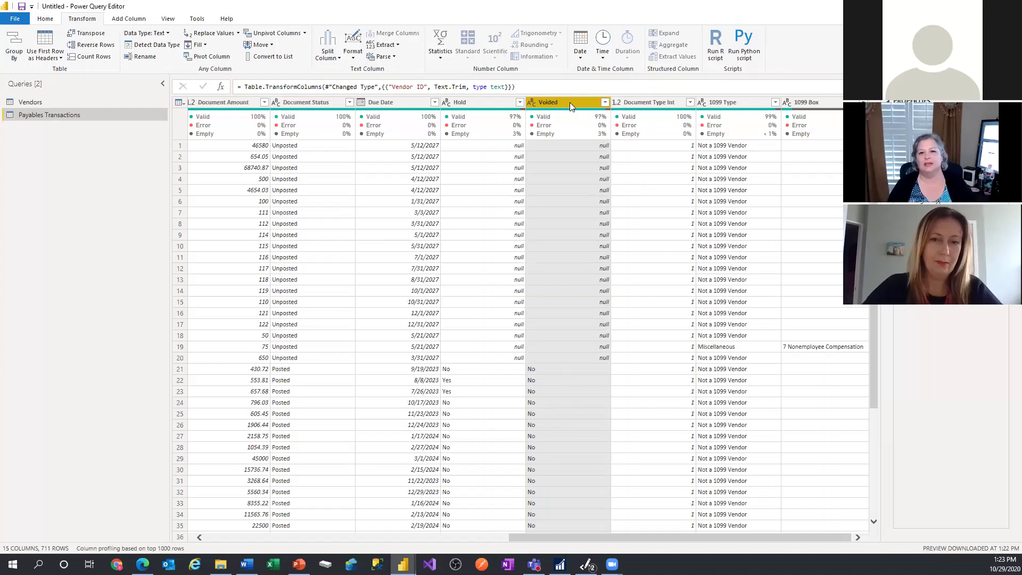
{"action": "left_click", "coordinate": [475, 103]}
{"action": "left_click", "coordinate": [533, 102]}
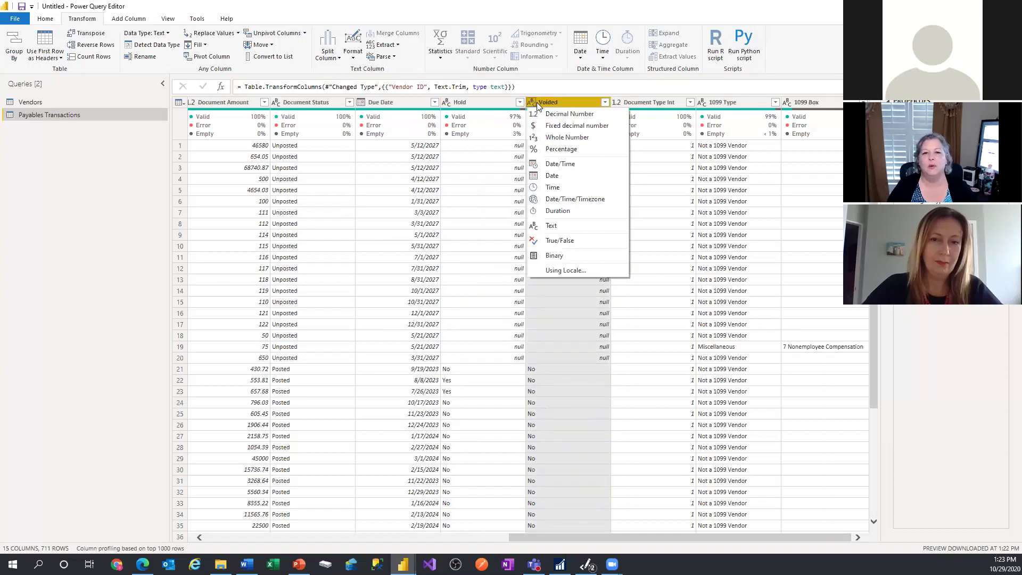
{"action": "left_click", "coordinate": [566, 102]}
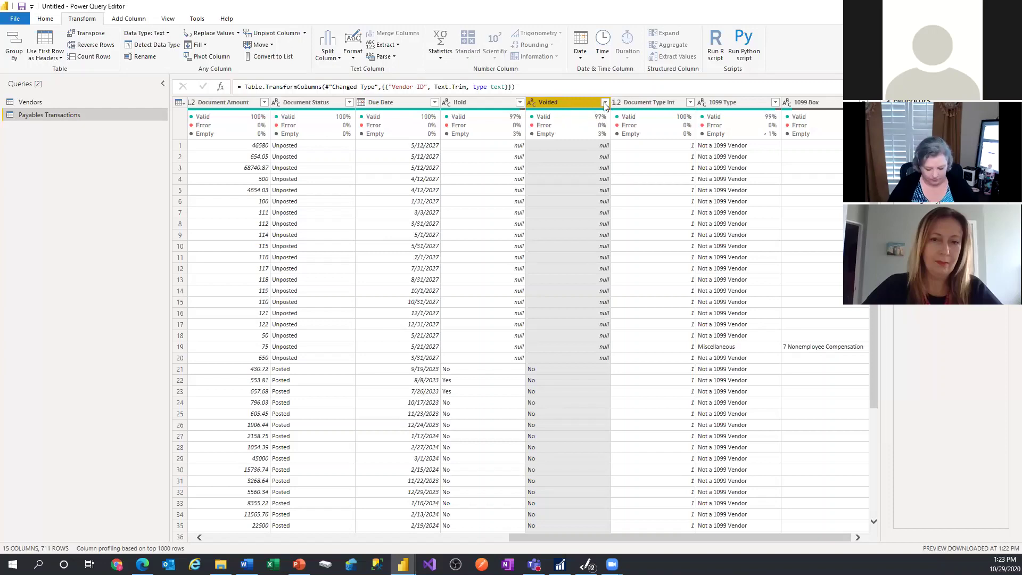
{"action": "key", "text": "alt"}
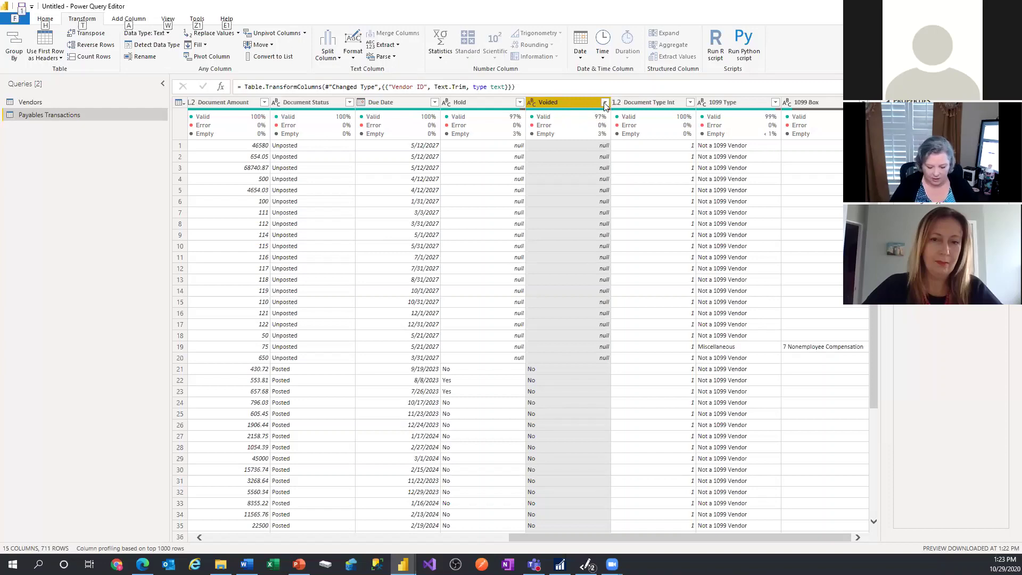
Filter the Voided column with a text filter that keeps rows where the value does not equal Yes.
{"action": "left_click", "coordinate": [605, 103]}
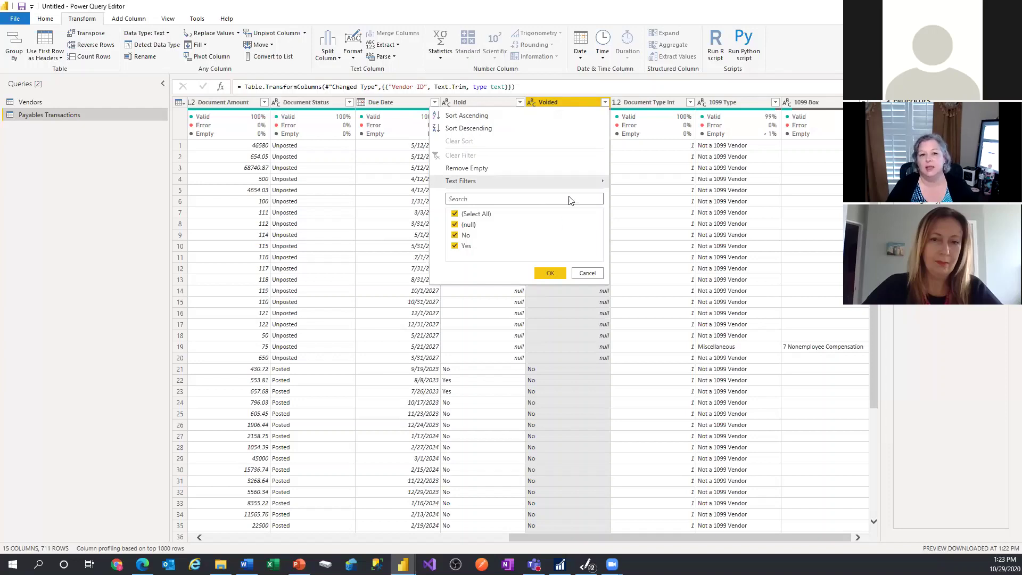
{"action": "mouse_move", "coordinate": [579, 183]}
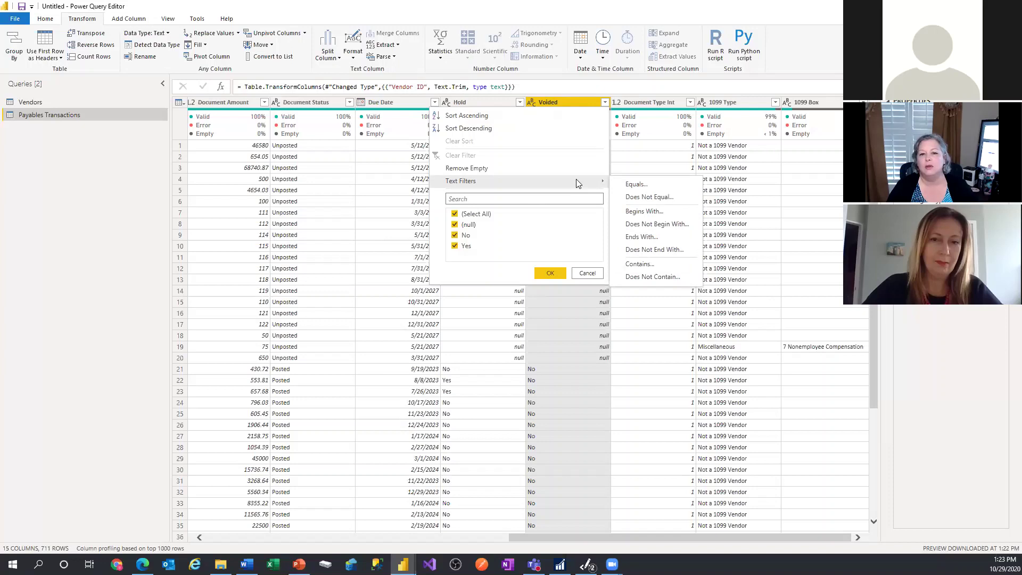
{"action": "left_click", "coordinate": [635, 199]}
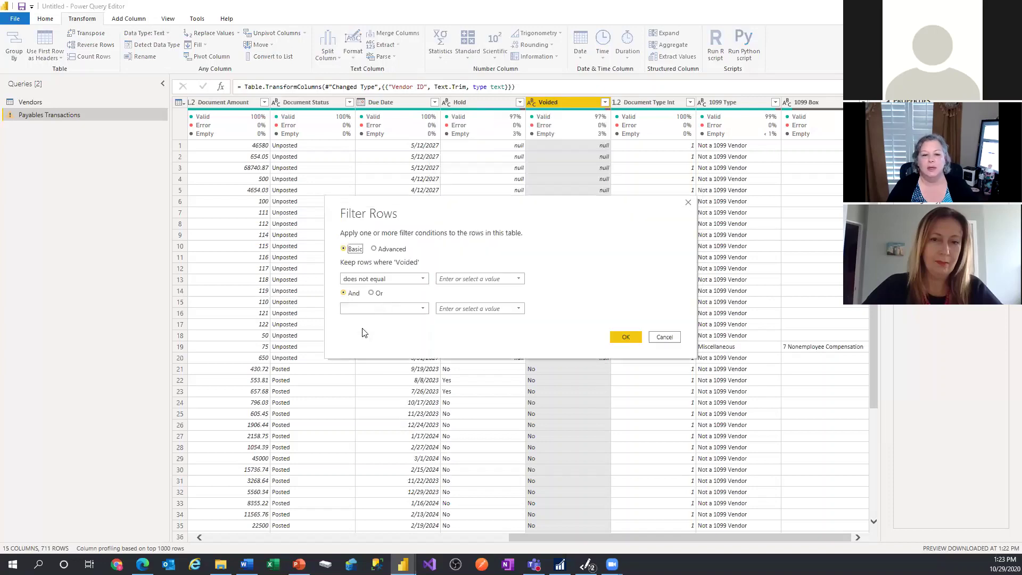
{"action": "left_click", "coordinate": [496, 279]}
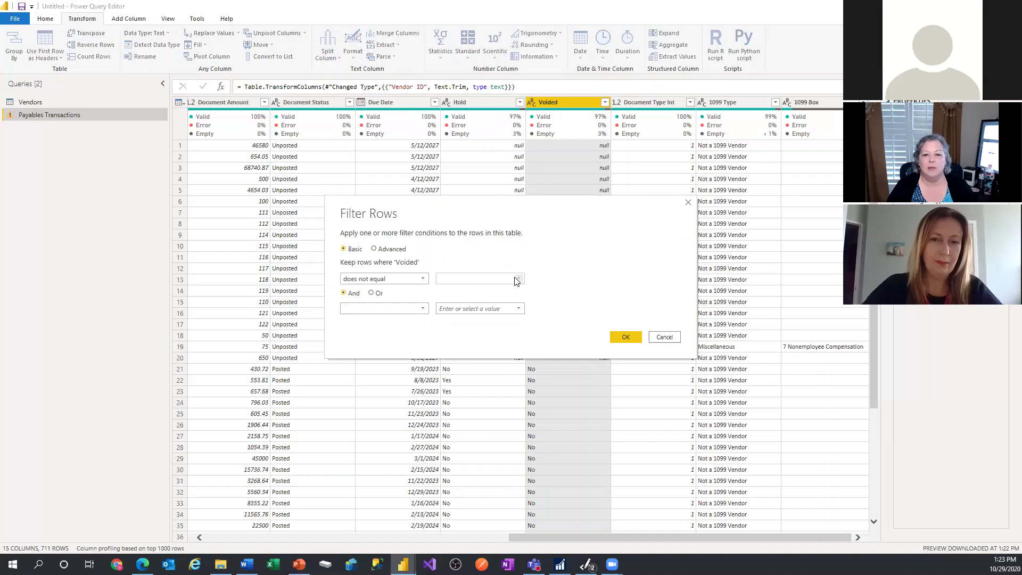
{"action": "left_click", "coordinate": [518, 279]}
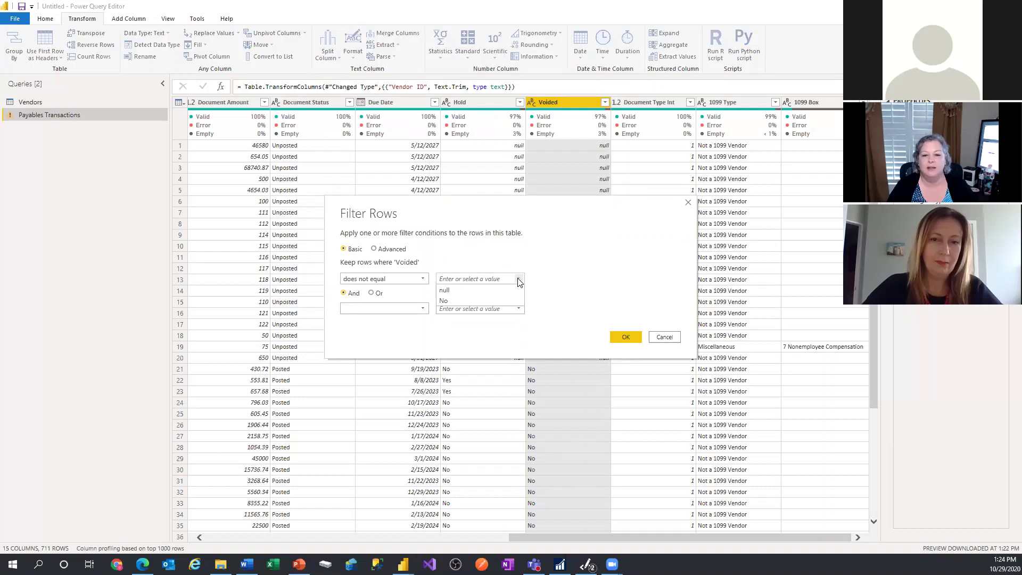
{"action": "left_click", "coordinate": [519, 280]}
{"action": "left_click", "coordinate": [461, 277]}
{"action": "type", "text": "Ye"}
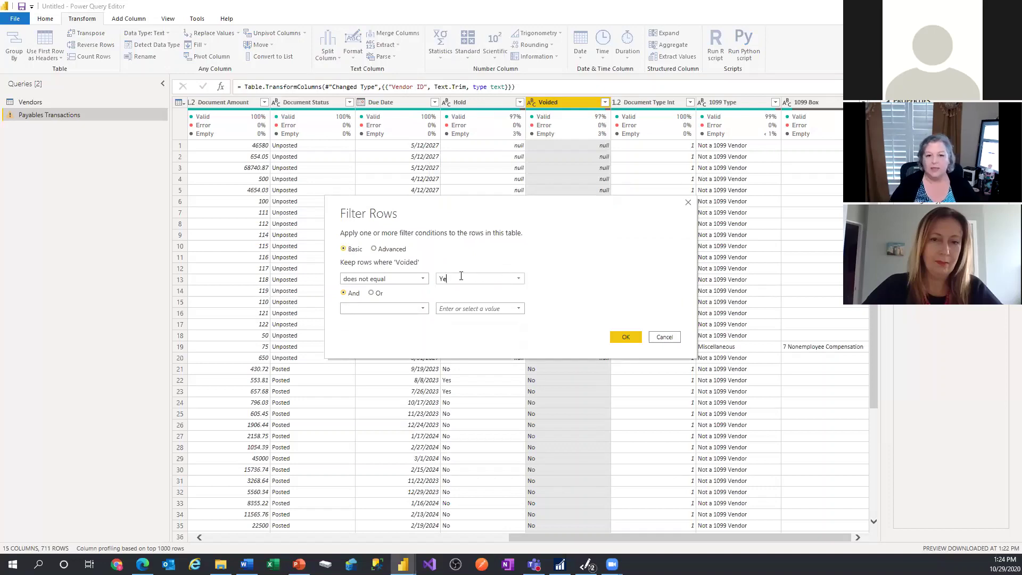
{"action": "type", "text": "s"}
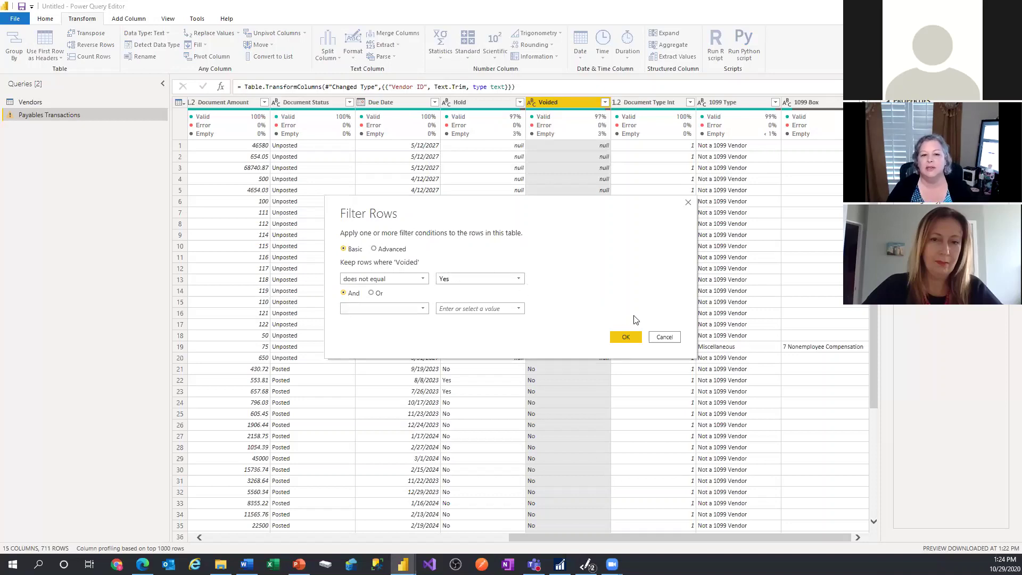
{"action": "left_click", "coordinate": [626, 336]}
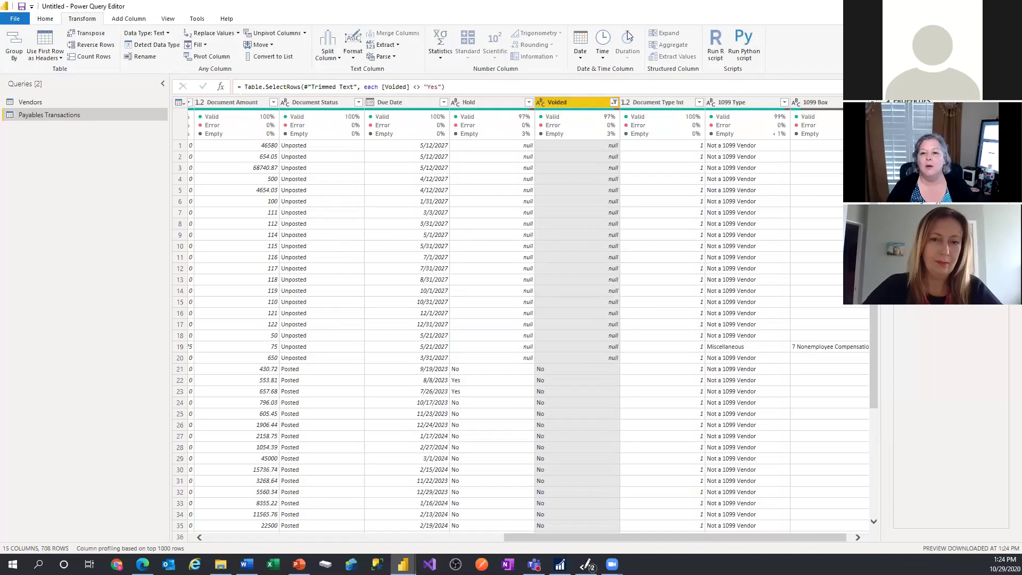
Check which values the Voided filter keeps and which options the applied filter step offers.
{"action": "left_click", "coordinate": [614, 102]}
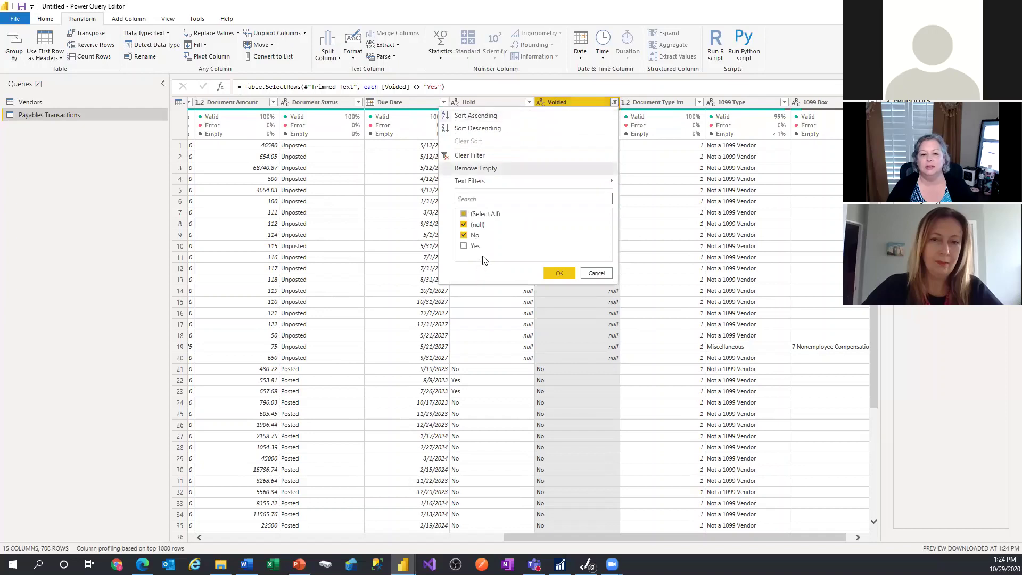
{"action": "left_click", "coordinate": [596, 273]}
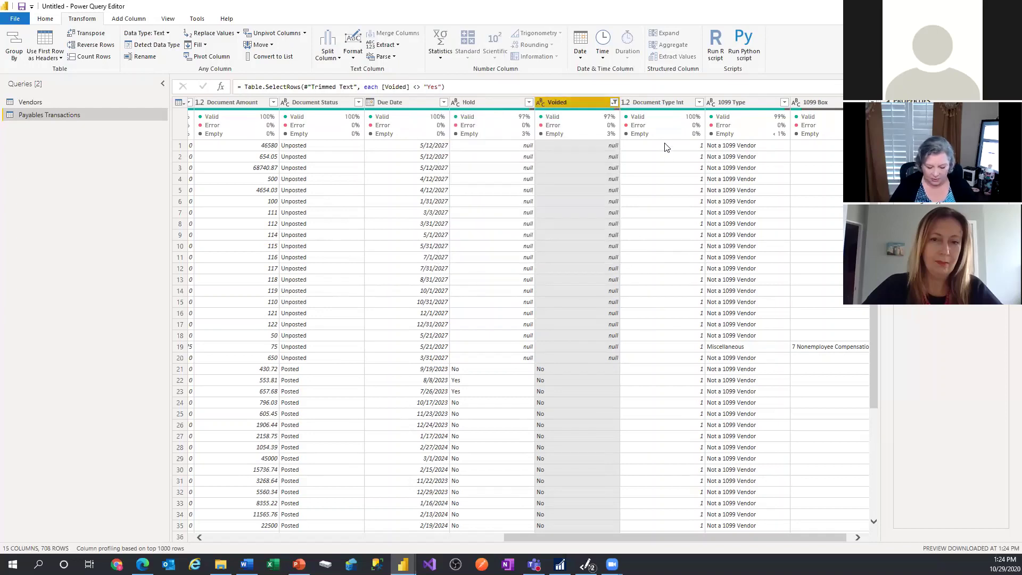
{"action": "key", "text": "alt"}
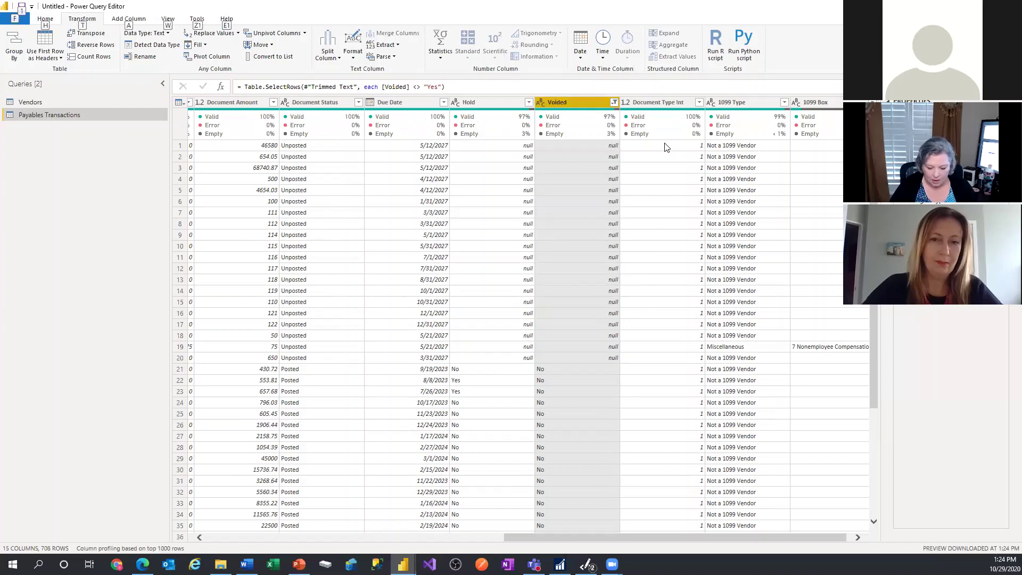
{"action": "key", "text": "Escape"}
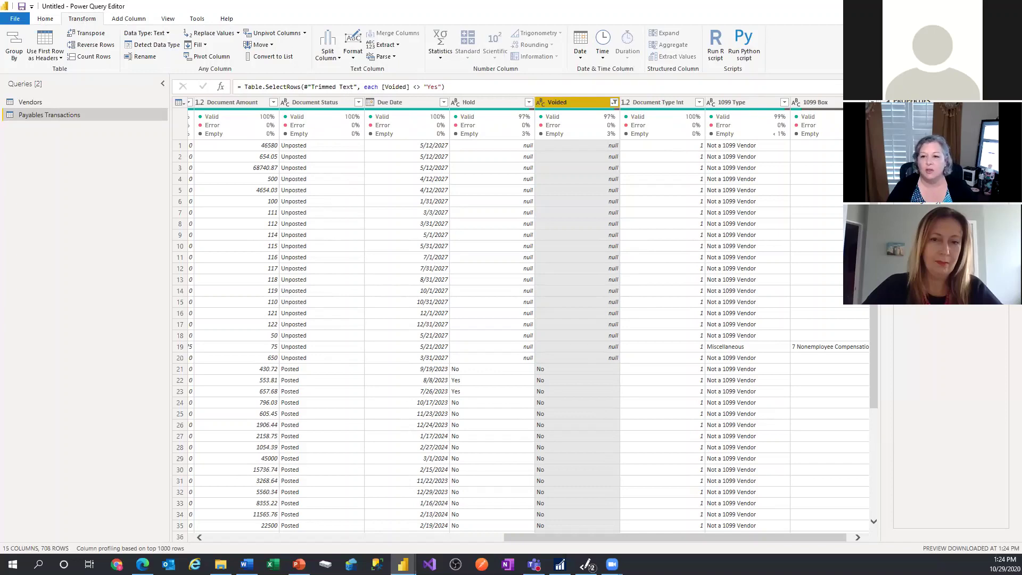
{"action": "right_click", "coordinate": [933, 227]}
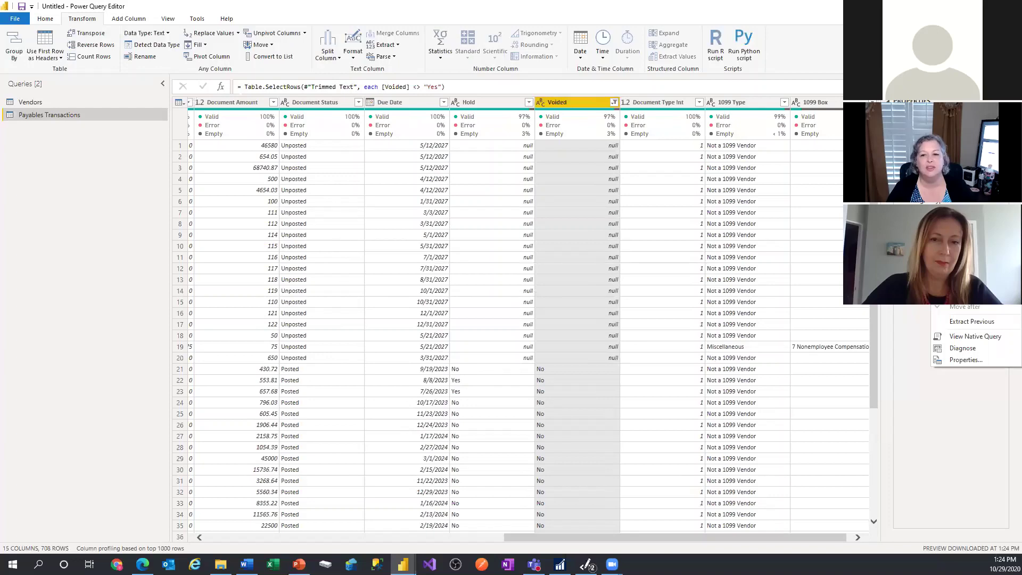
{"action": "left_click", "coordinate": [970, 457]}
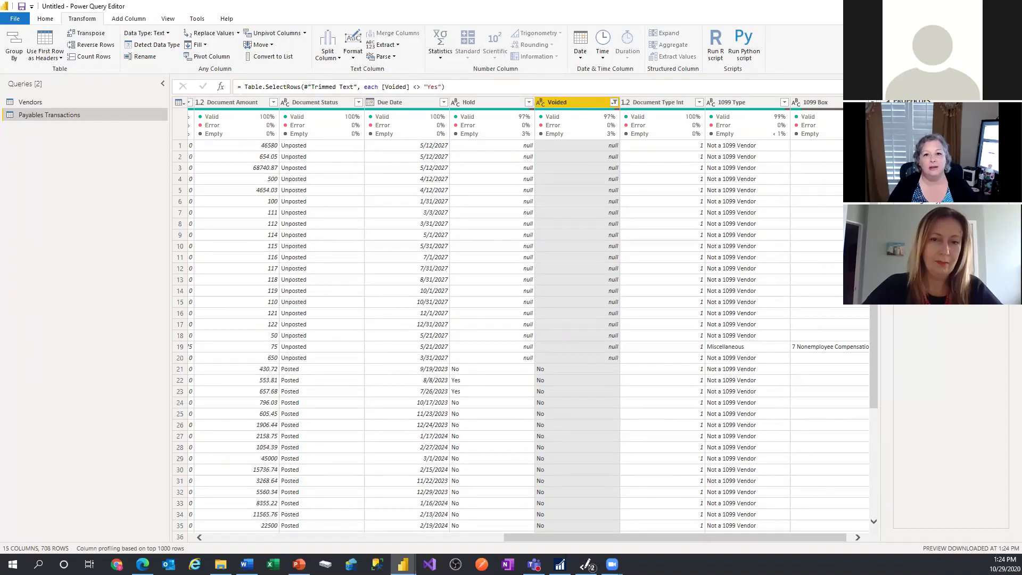
Remove the Voided column and compare the table at the filter step with the column-removal step.
{"action": "right_click", "coordinate": [575, 108]}
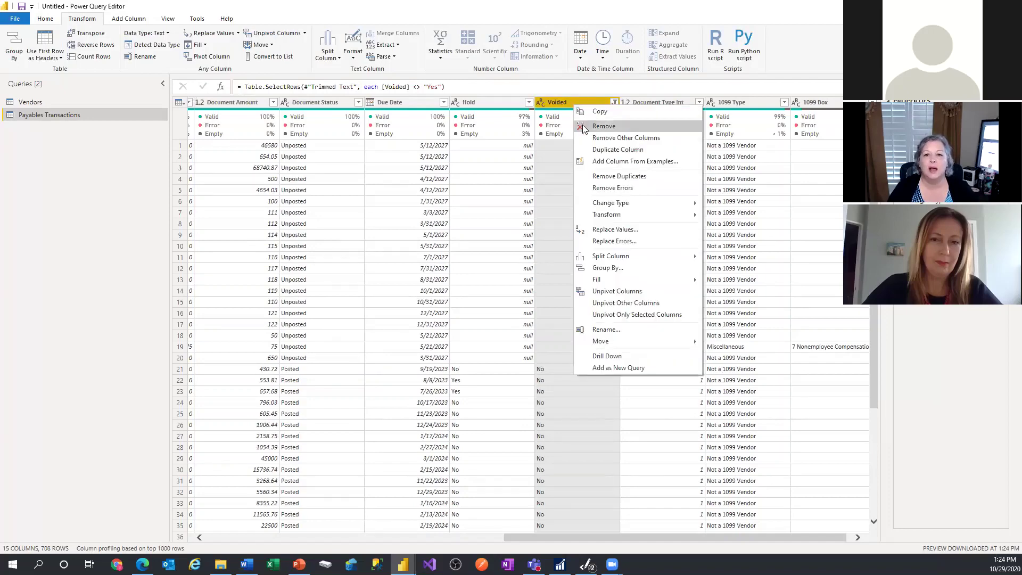
{"action": "left_click", "coordinate": [587, 127]}
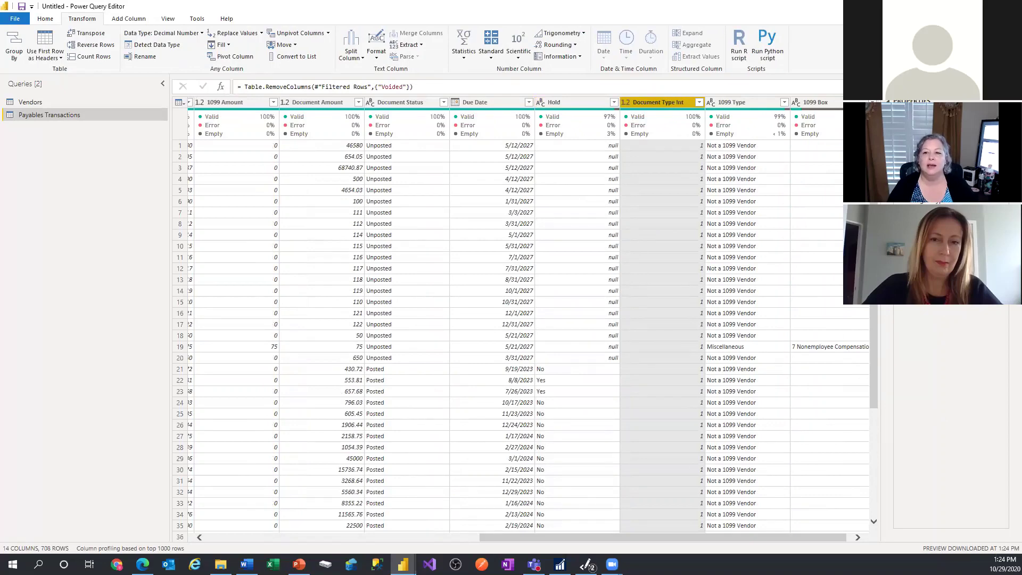
{"action": "key", "text": "ctrl+z"}
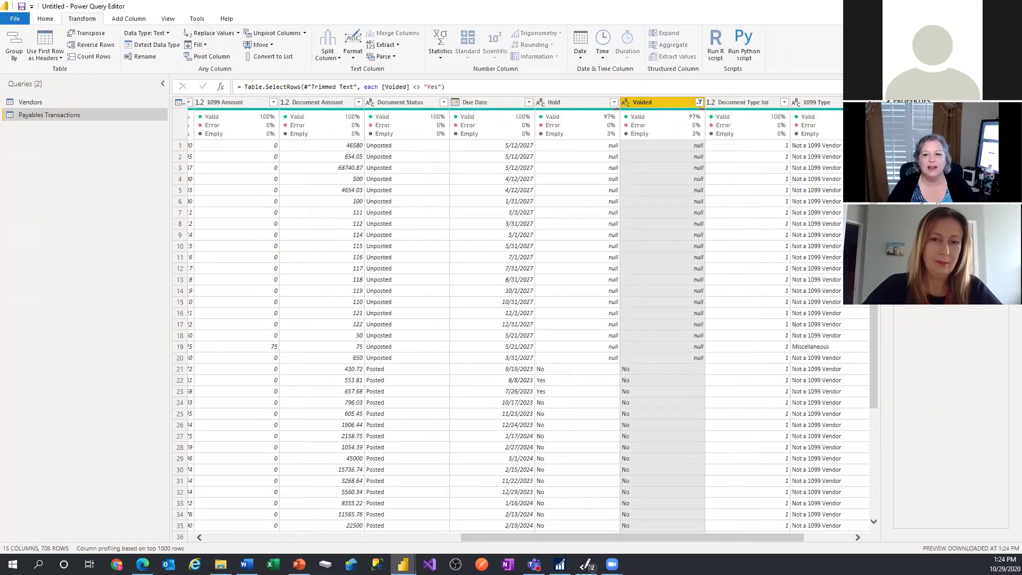
{"action": "left_click", "coordinate": [927, 232]}
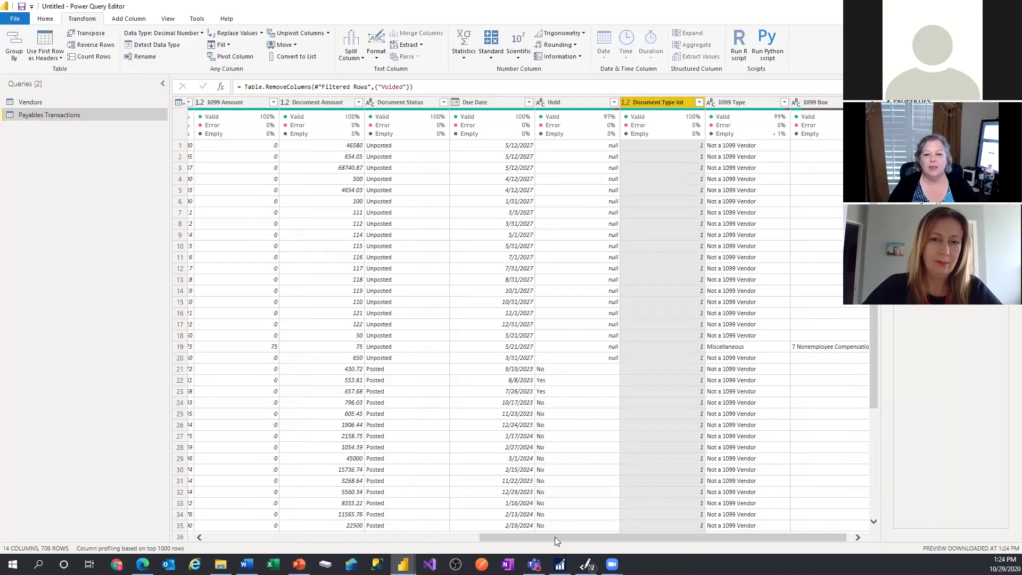
Replace the null values in the Hold column with Unposted and check the column's quality summary.
{"action": "left_click", "coordinate": [583, 100]}
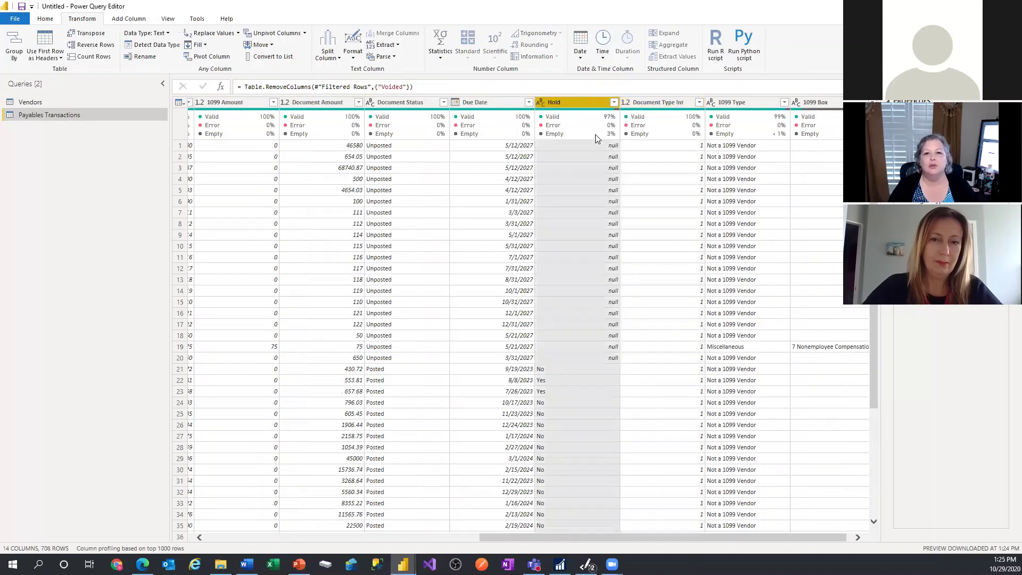
{"action": "mouse_move", "coordinate": [596, 139]}
{"action": "right_click", "coordinate": [561, 105]}
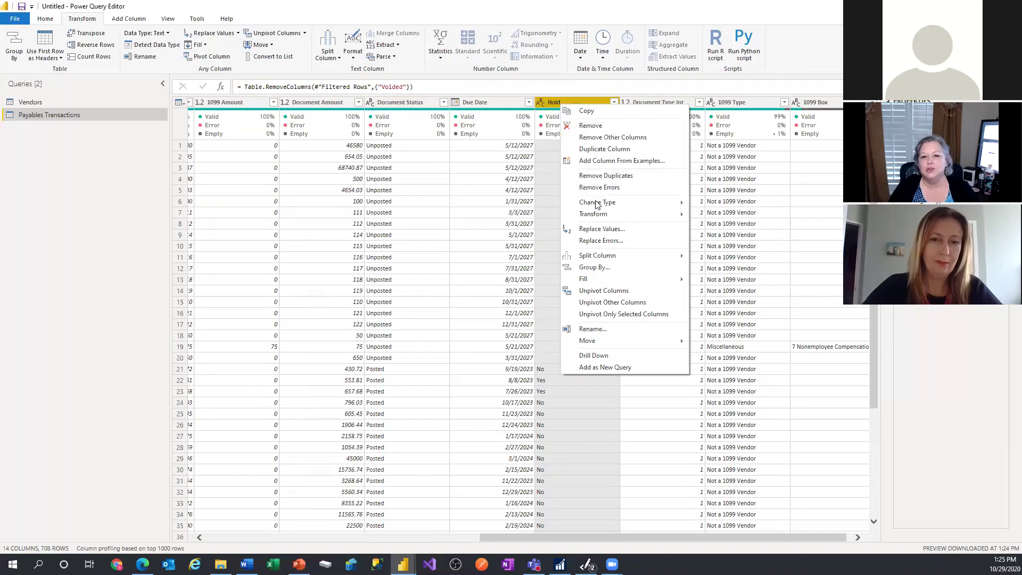
{"action": "left_click", "coordinate": [595, 228]}
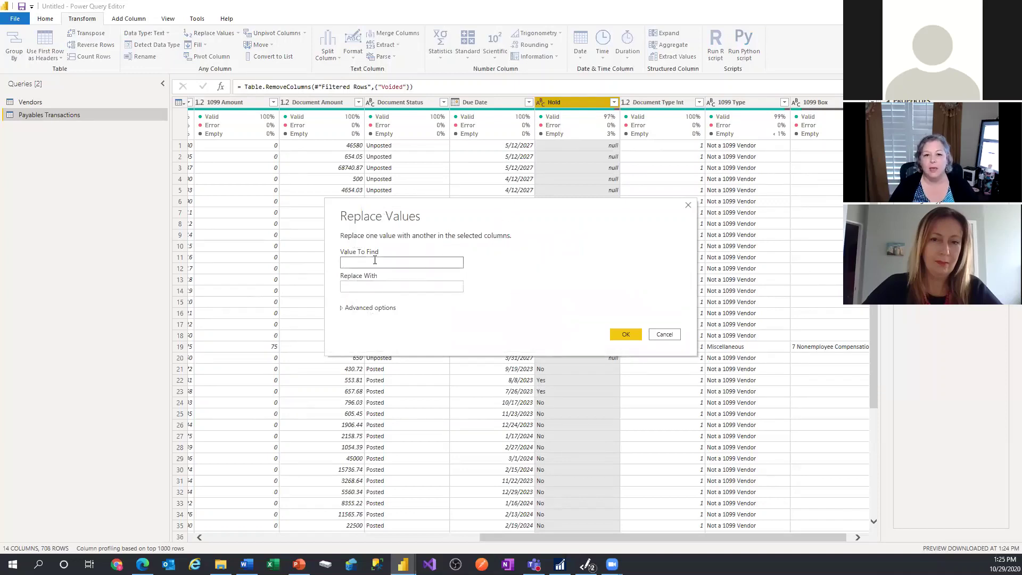
{"action": "type", "text": "null"}
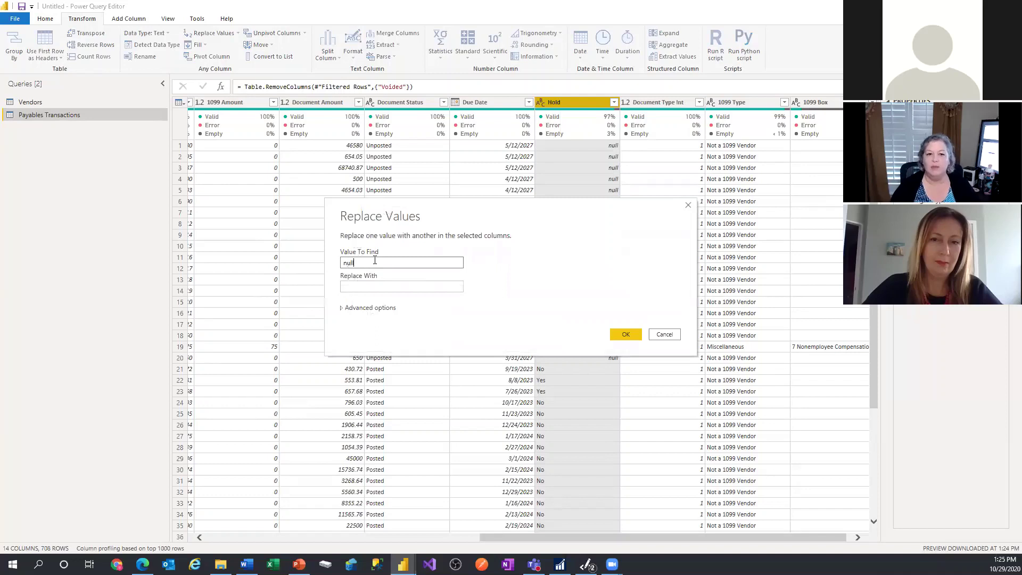
{"action": "left_click", "coordinate": [368, 284]}
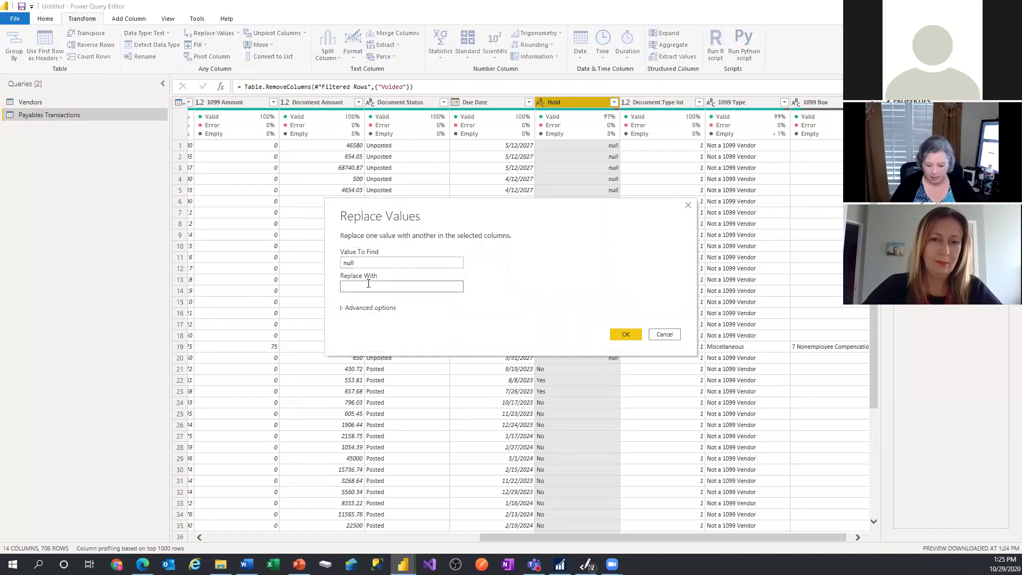
{"action": "type", "text": "Unposted"}
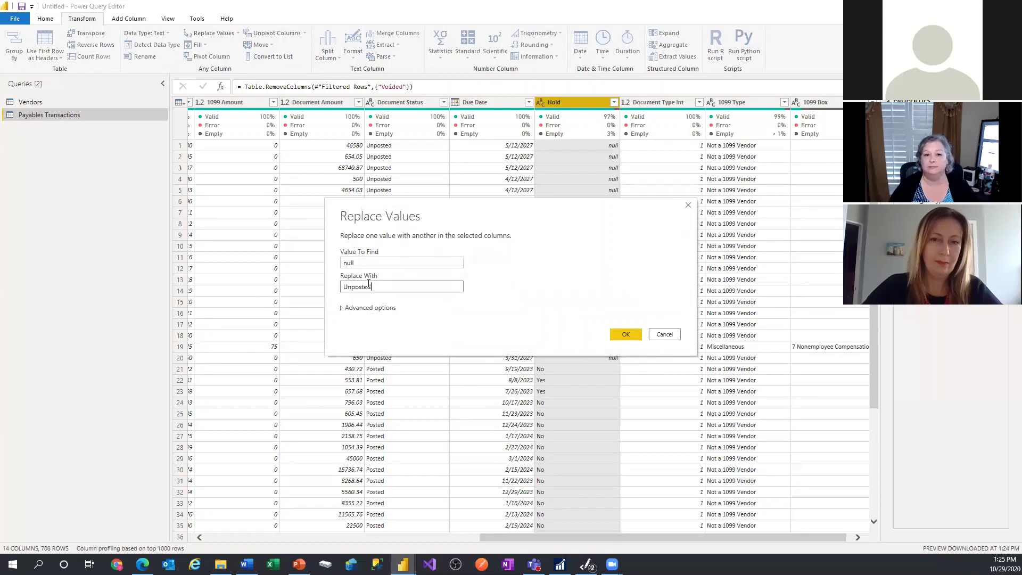
{"action": "left_click", "coordinate": [627, 334]}
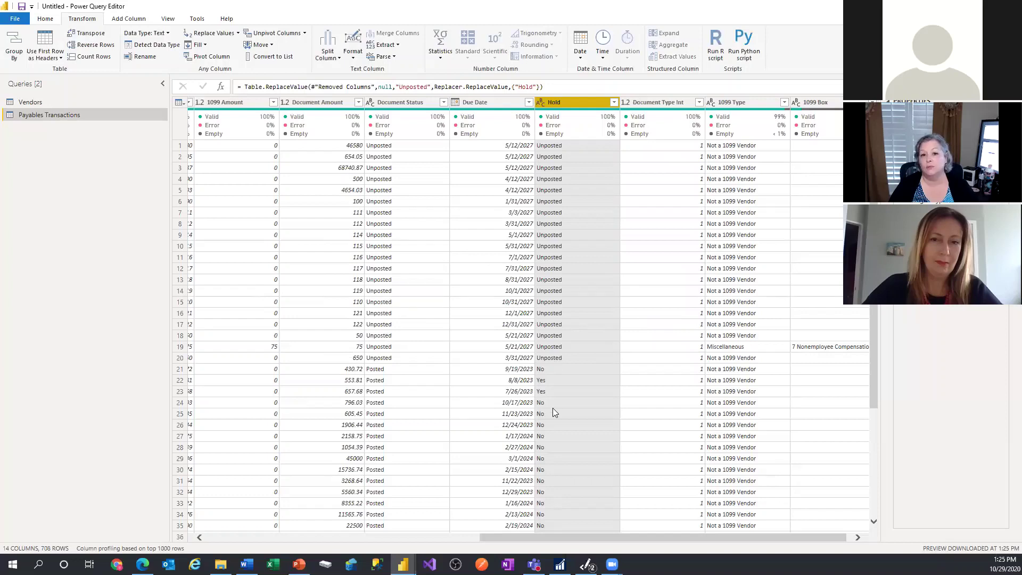
{"action": "mouse_move", "coordinate": [568, 117]}
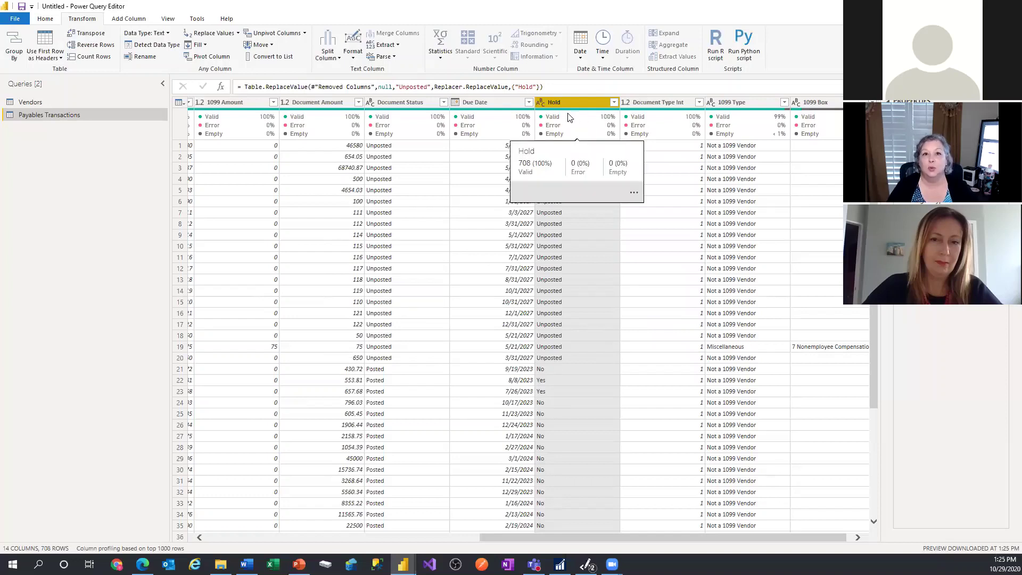
Remove the Document Status column from Payables Transactions.
{"action": "left_click", "coordinate": [400, 100]}
{"action": "right_click", "coordinate": [400, 102]}
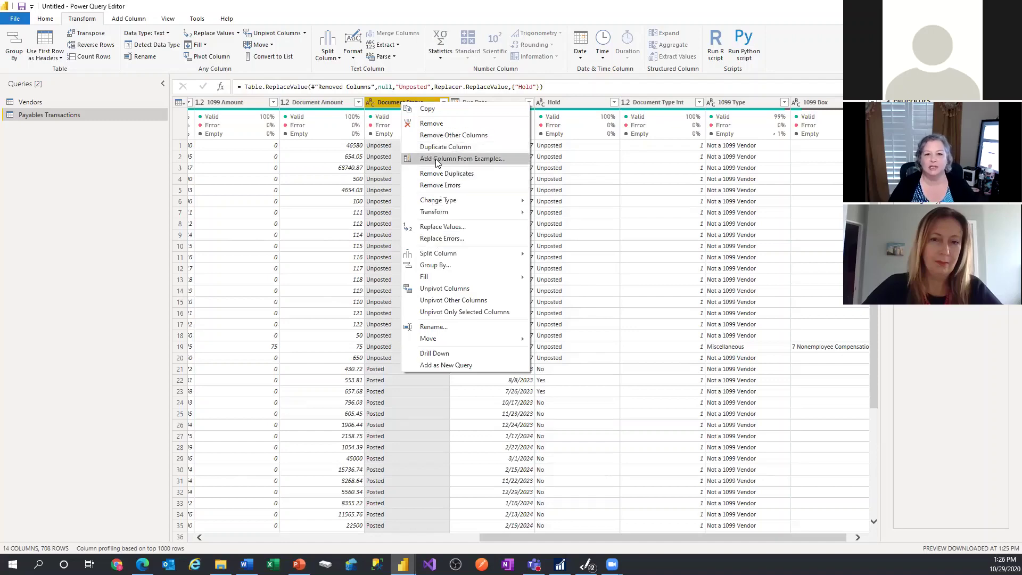
{"action": "left_click", "coordinate": [434, 125]}
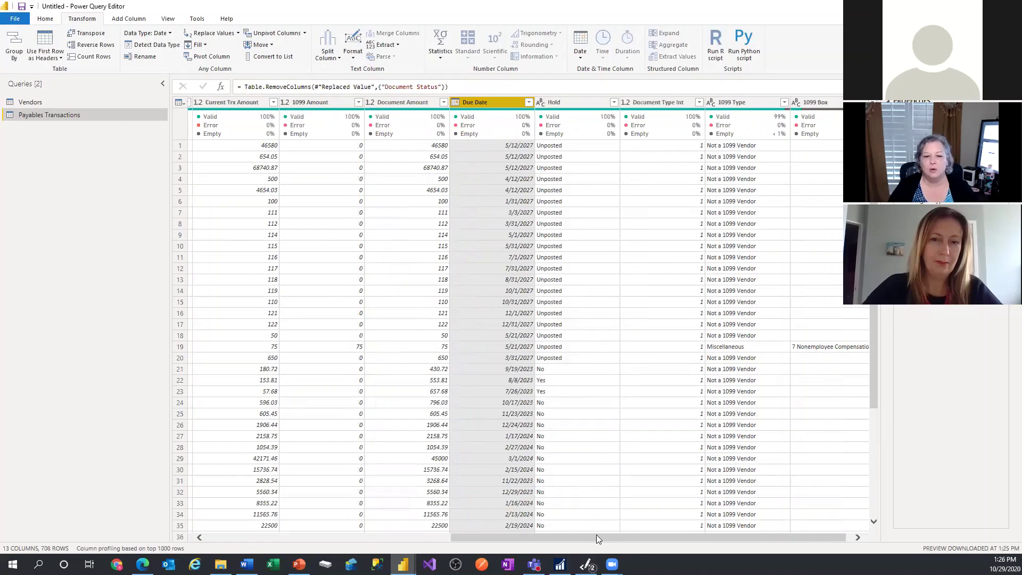
{"action": "left_click_drag", "start_coordinate": [597, 537], "coordinate": [446, 515]}
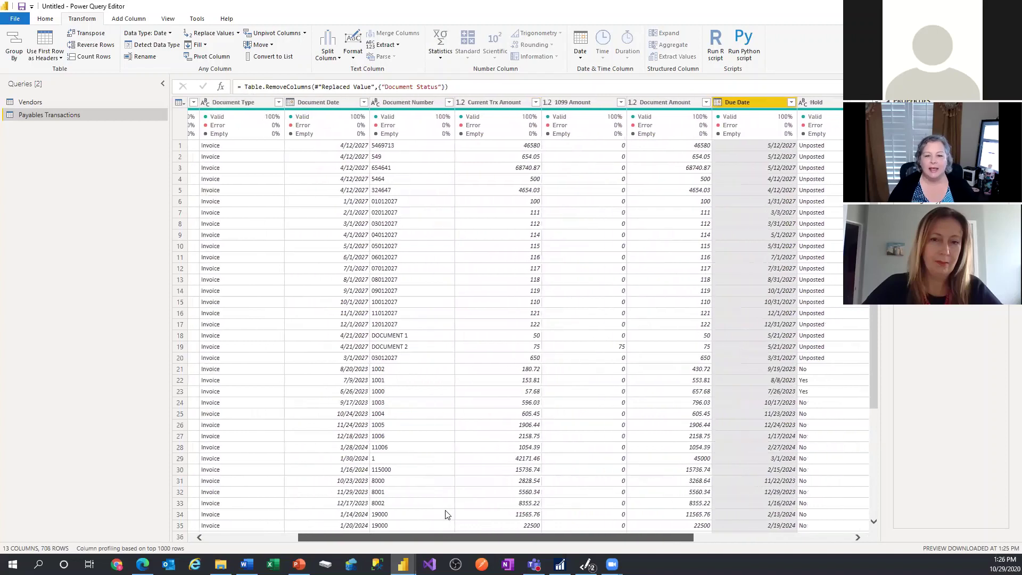
Look across the Payables Transactions columns from Voucher Number through 1099 Box.
{"action": "mouse_move", "coordinate": [483, 129]}
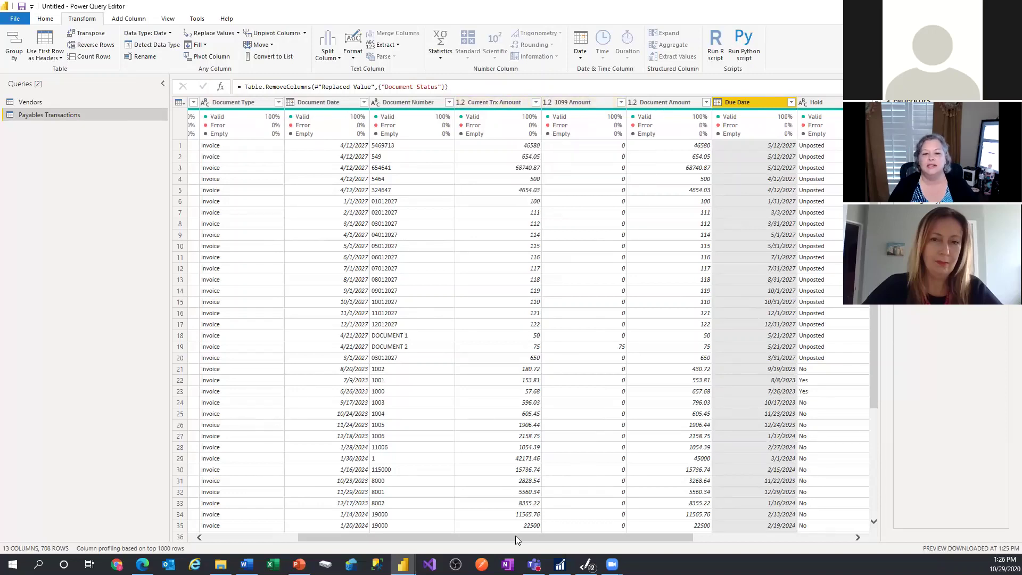
{"action": "left_click_drag", "start_coordinate": [516, 536], "coordinate": [346, 535]}
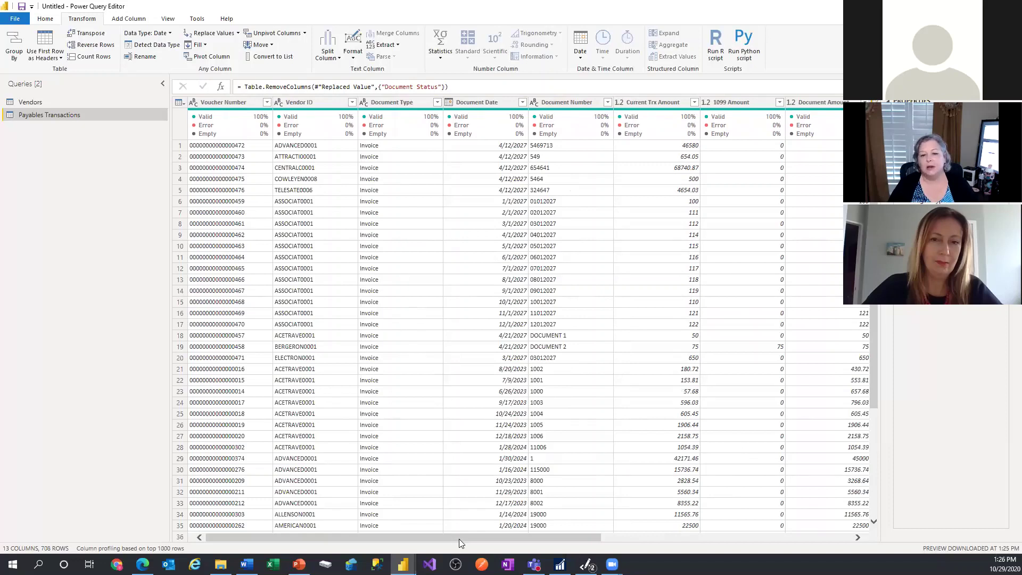
{"action": "left_click_drag", "start_coordinate": [459, 538], "coordinate": [459, 538]}
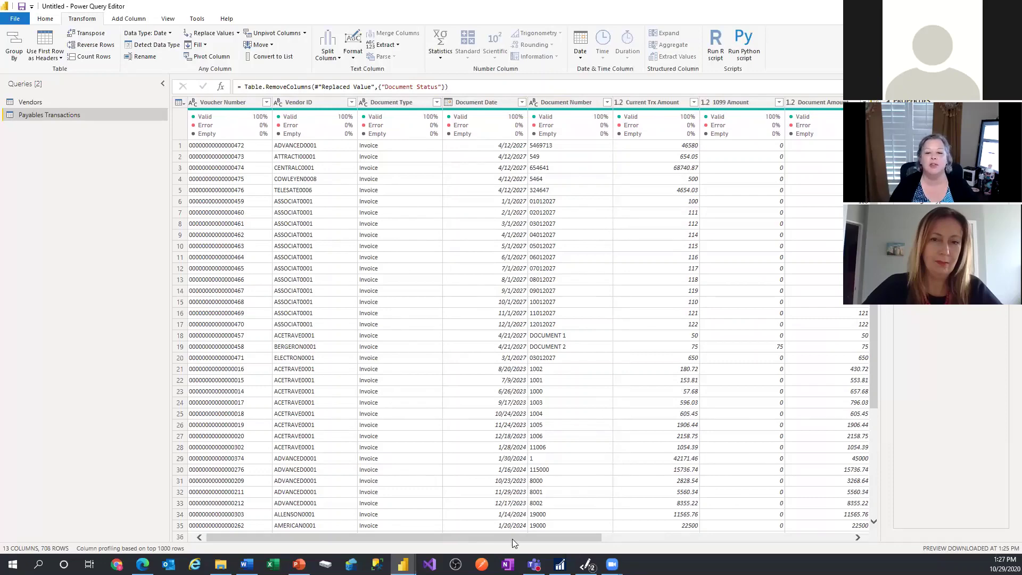
{"action": "left_click_drag", "start_coordinate": [512, 539], "coordinate": [634, 536]}
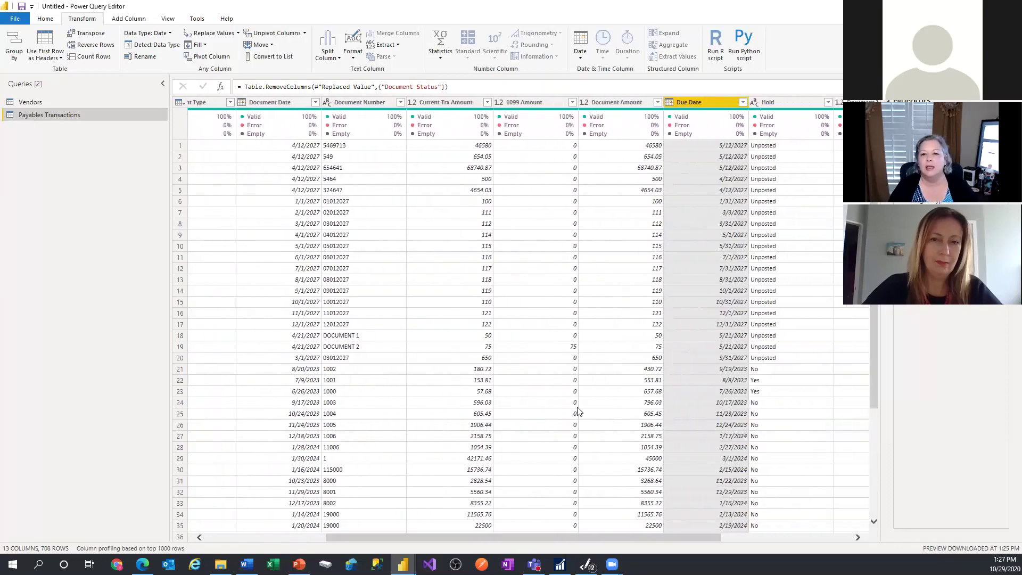
{"action": "left_click_drag", "start_coordinate": [517, 539], "coordinate": [646, 537]}
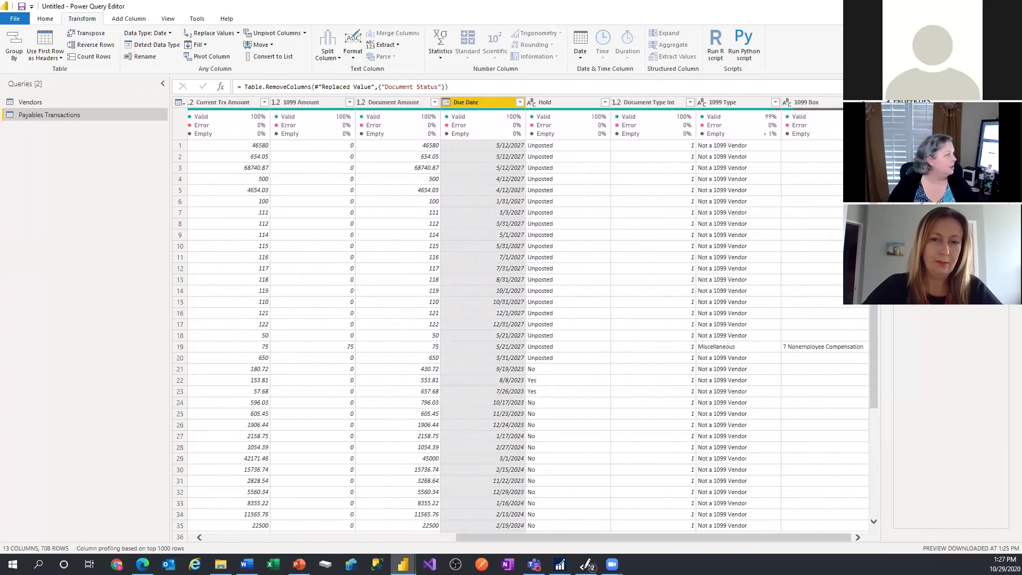
Switch to the PowerPoint deck and review the slides on sign reversal, decimal data types, removing voids and aging method.
{"action": "key", "text": "alt+Tab"}
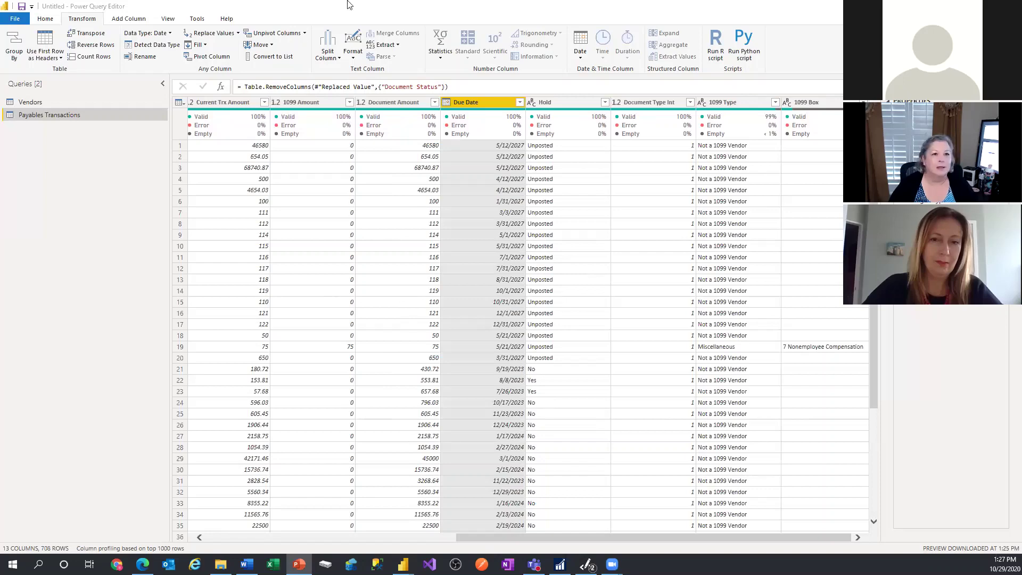
{"action": "key", "text": "alt+Tab"}
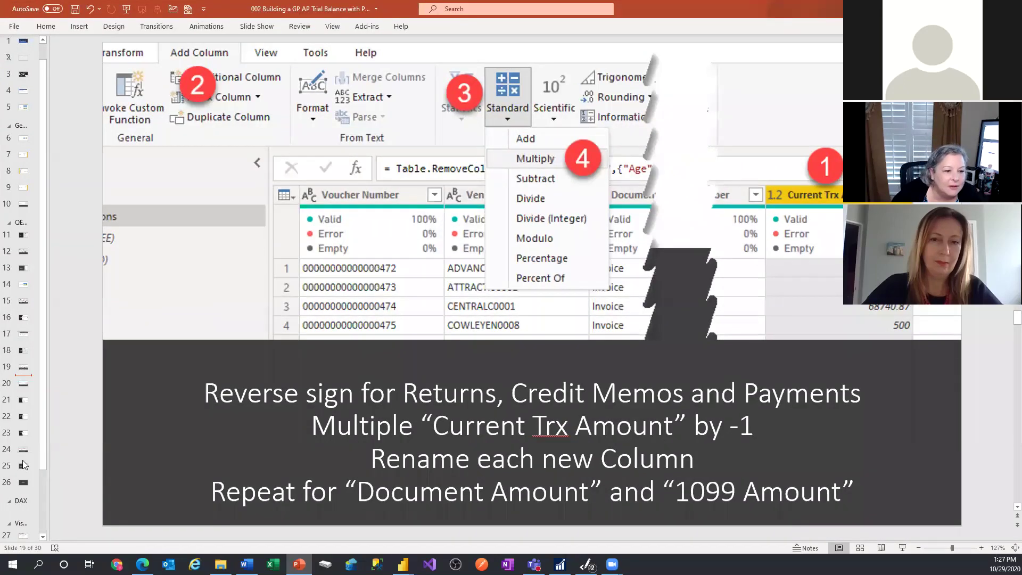
{"action": "left_click", "coordinate": [25, 463]}
{"action": "left_click", "coordinate": [25, 450]}
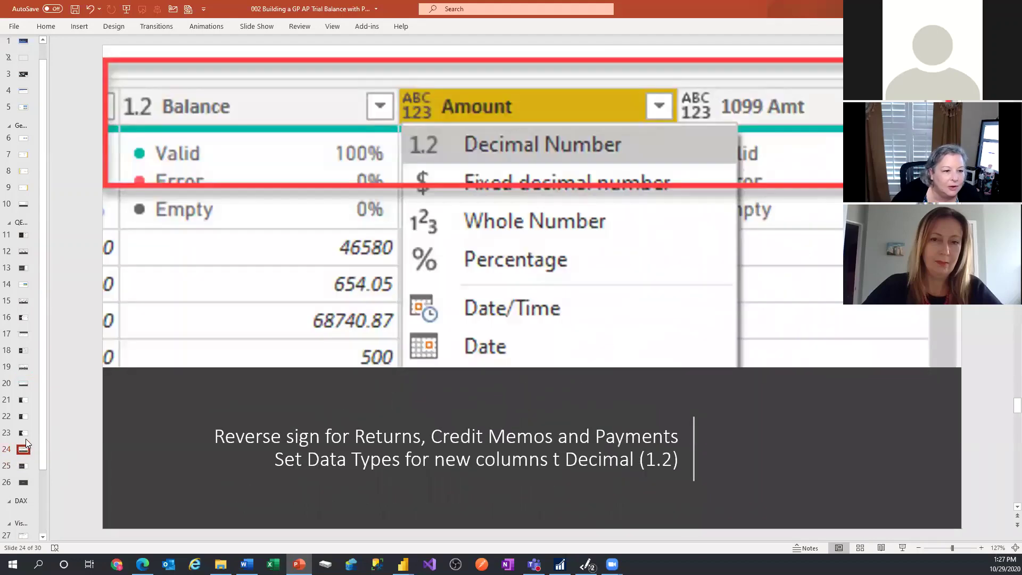
{"action": "left_click", "coordinate": [23, 367]}
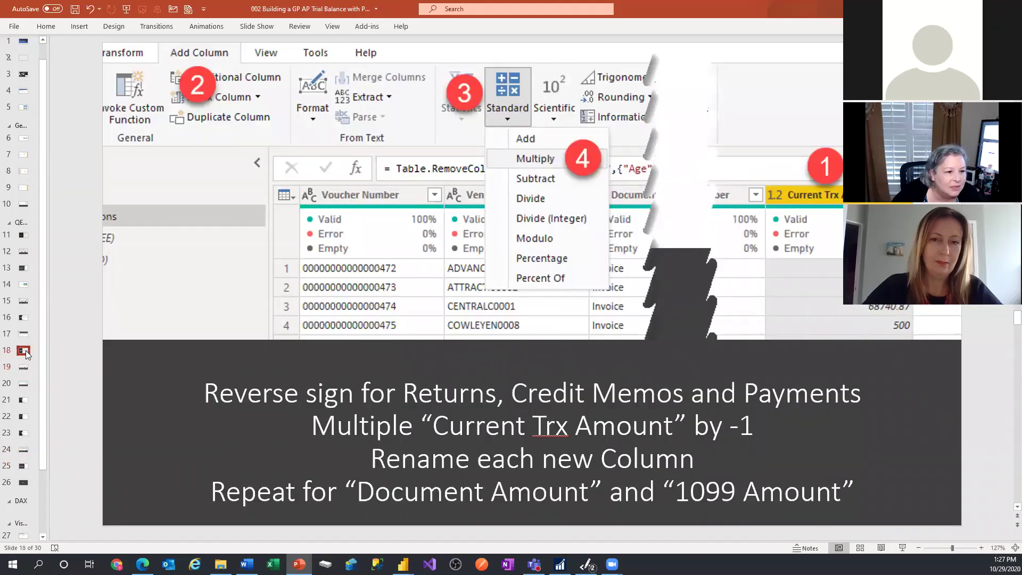
{"action": "left_click", "coordinate": [26, 350]}
{"action": "left_click", "coordinate": [25, 334]}
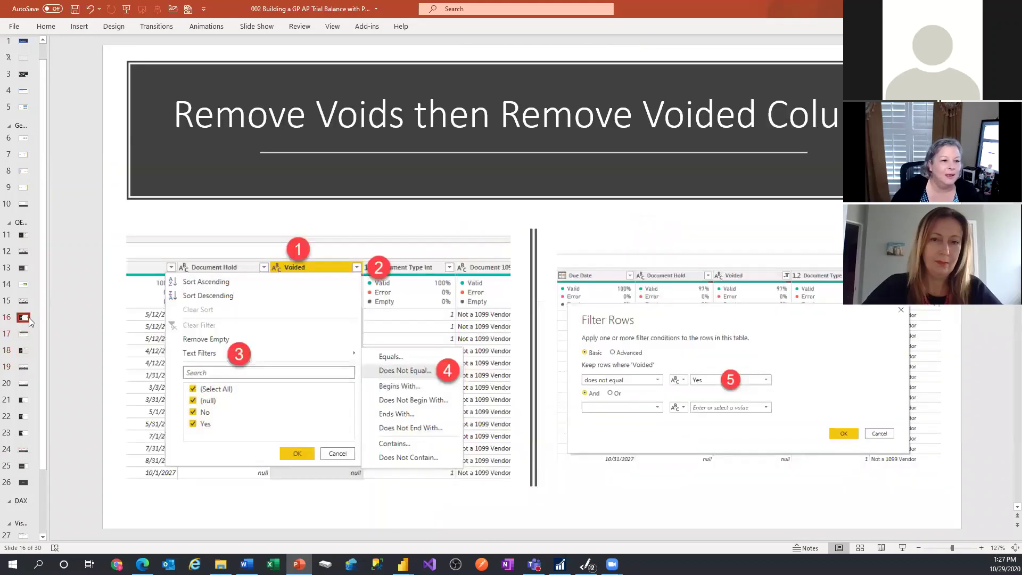
{"action": "left_click", "coordinate": [29, 318]}
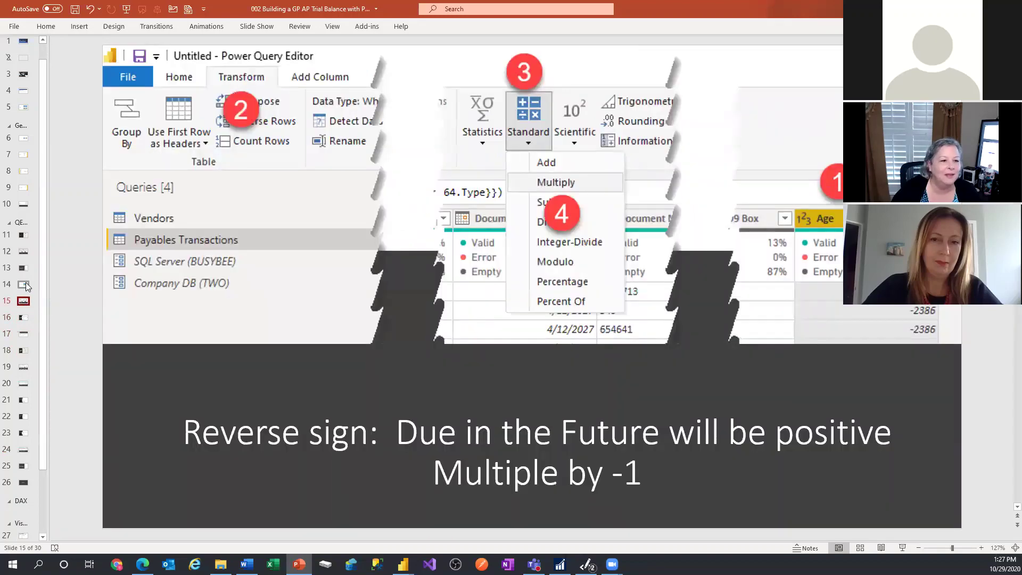
{"action": "left_click", "coordinate": [25, 284]}
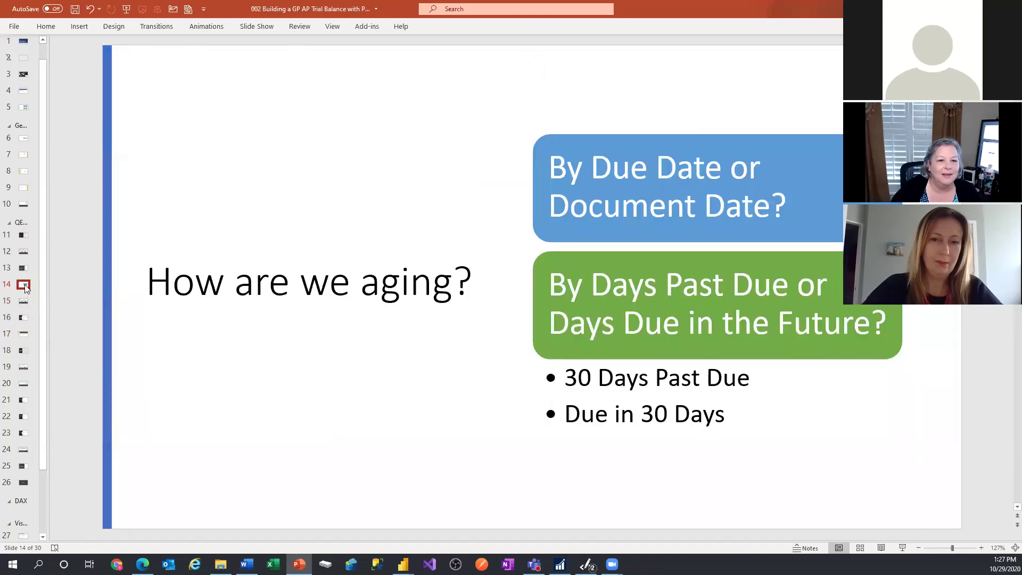
{"action": "left_click", "coordinate": [26, 271]}
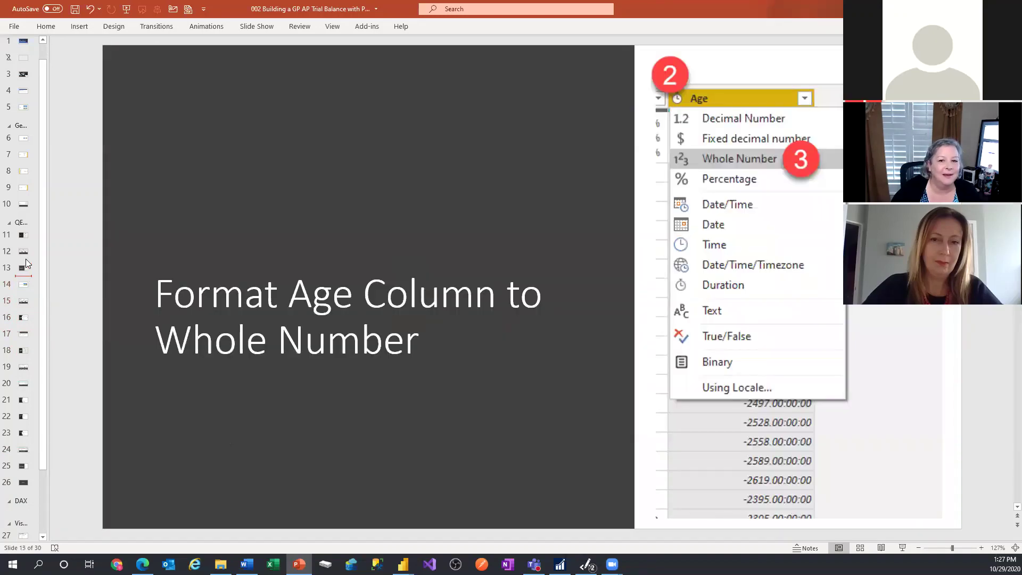
Review the slides on aging by due date, choosing vendor columns and applying parameters, and return to Power Query Editor.
{"action": "left_click", "coordinate": [23, 234]}
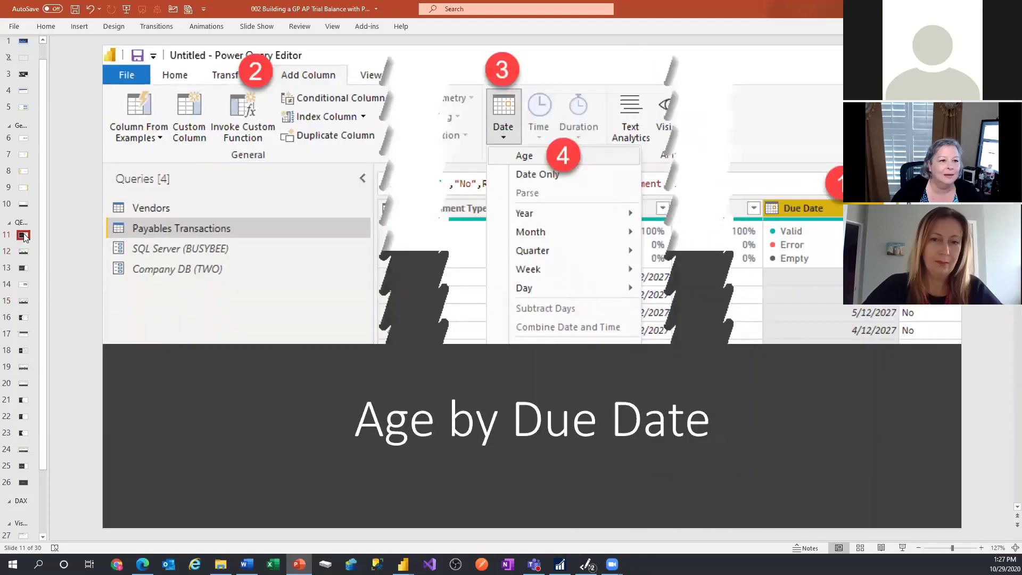
{"action": "left_click", "coordinate": [24, 252]}
{"action": "left_click", "coordinate": [23, 205]}
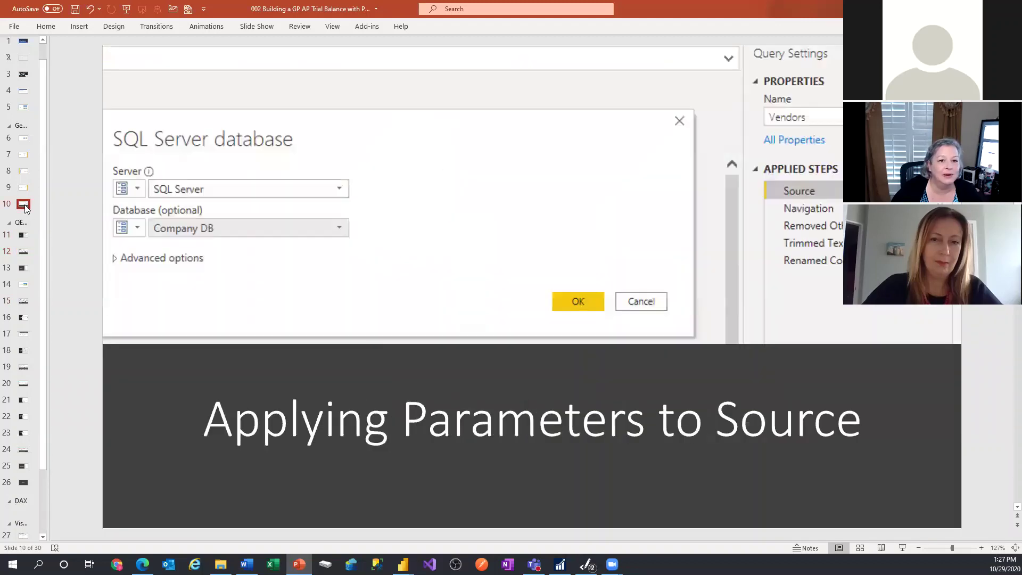
{"action": "left_click", "coordinate": [23, 139]}
{"action": "left_click", "coordinate": [21, 155]}
{"action": "left_click", "coordinate": [23, 171]}
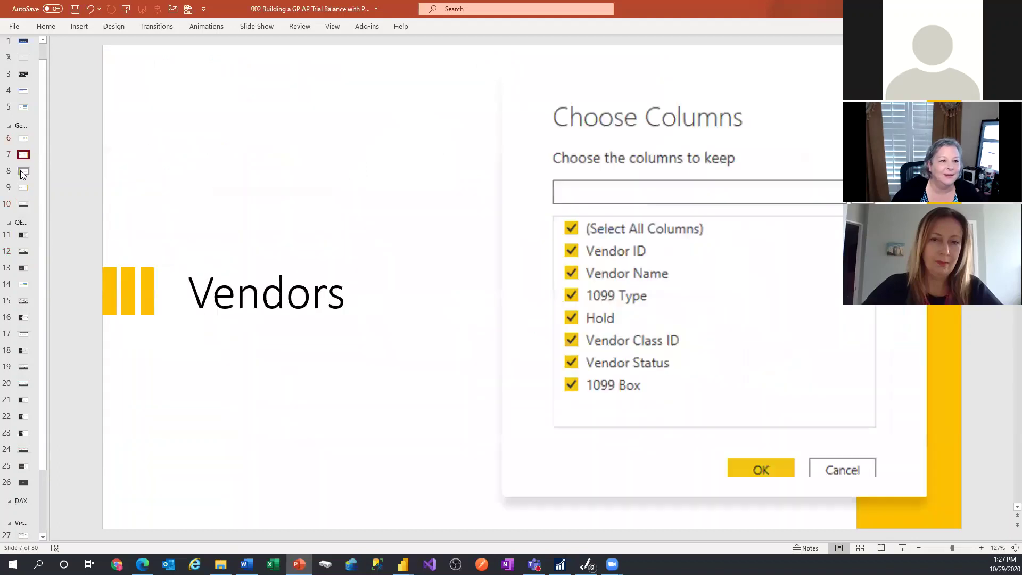
{"action": "left_click", "coordinate": [25, 191]}
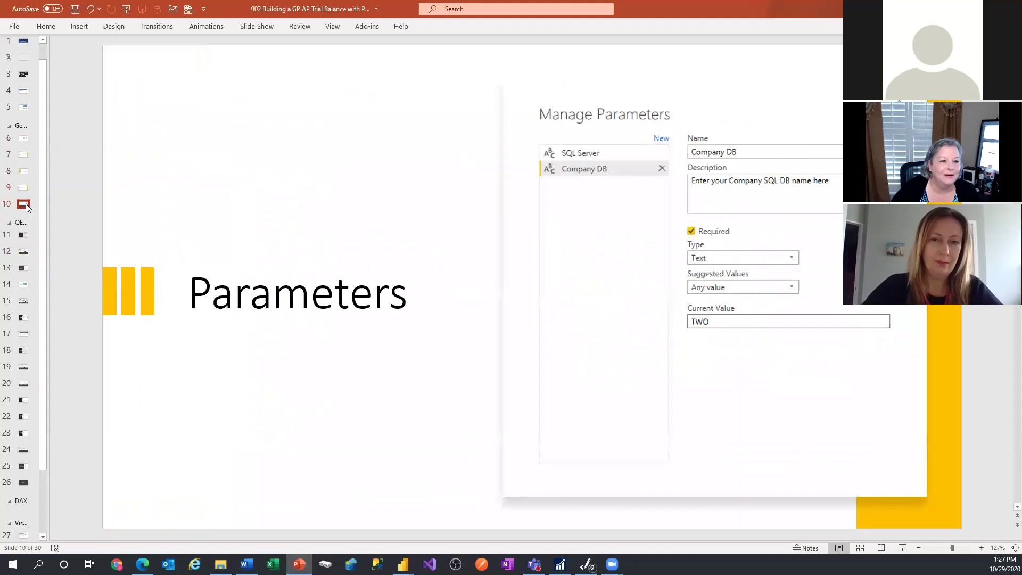
{"action": "left_click", "coordinate": [23, 204]}
{"action": "double_click", "coordinate": [662, 11]}
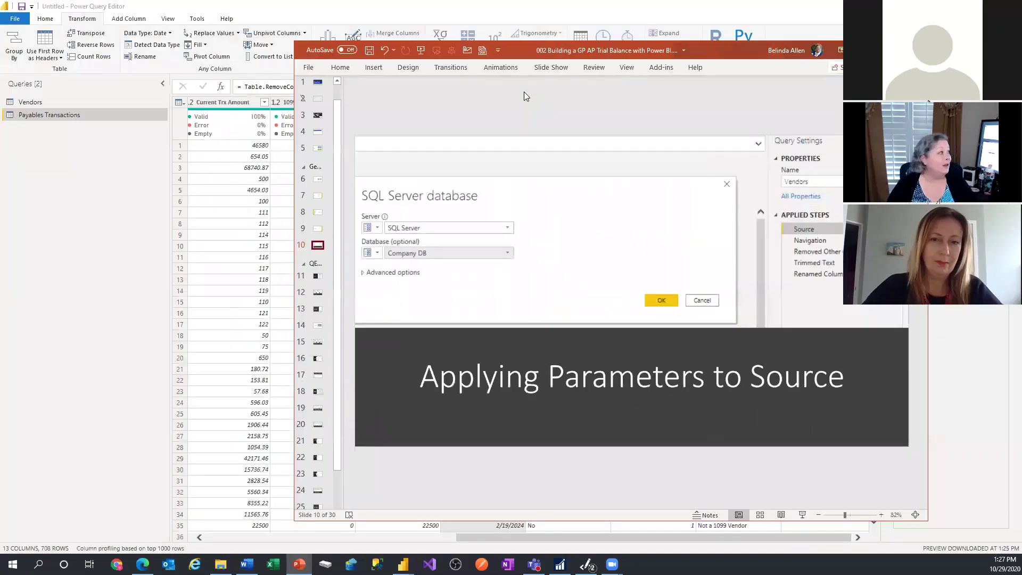
{"action": "key", "text": "alt+Tab"}
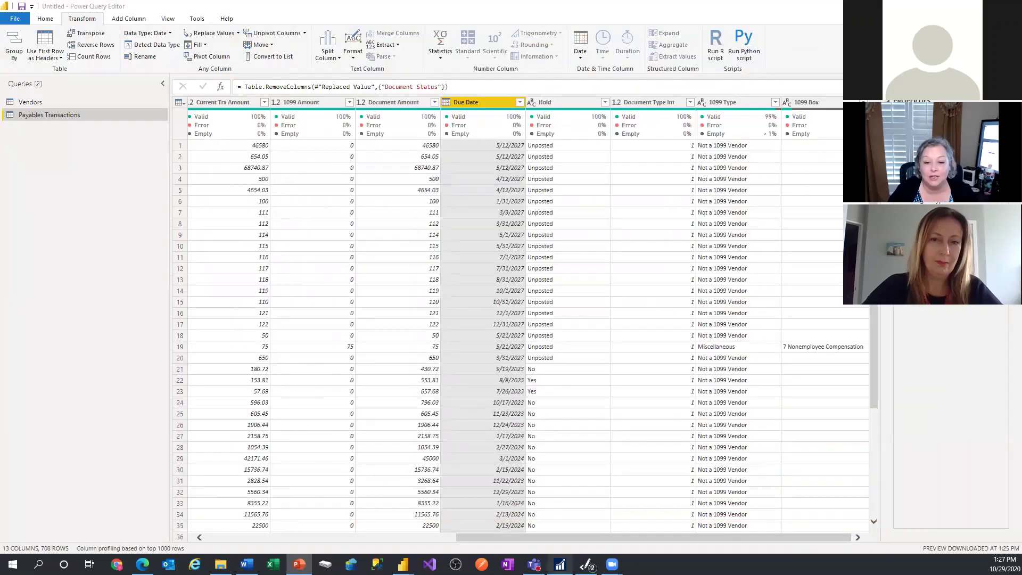
Switch to Microsoft Dynamics GP and examine the document type descriptions in the Payables Management Setup options.
{"action": "left_click", "coordinate": [560, 565]}
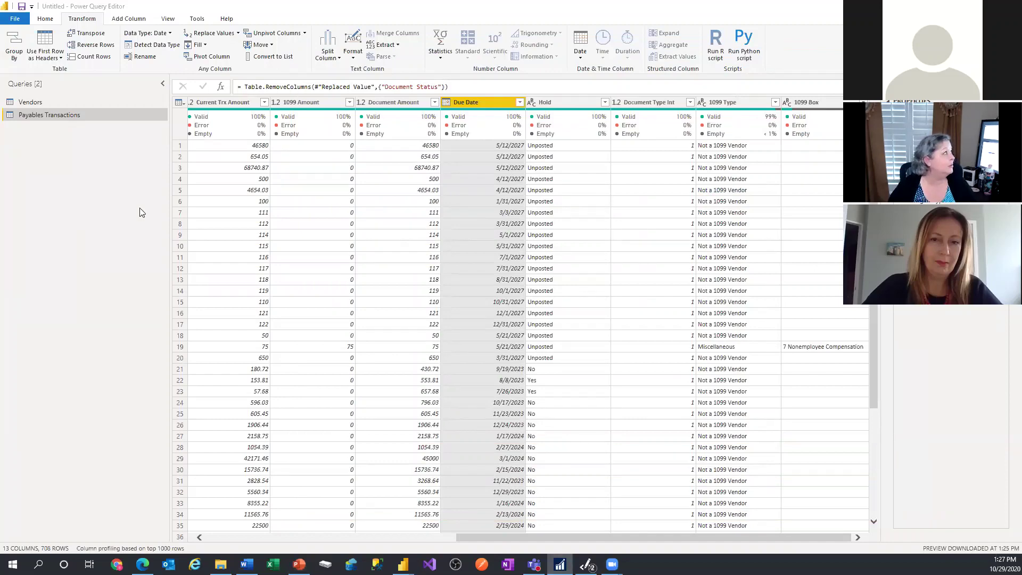
{"action": "key", "text": "alt+Tab"}
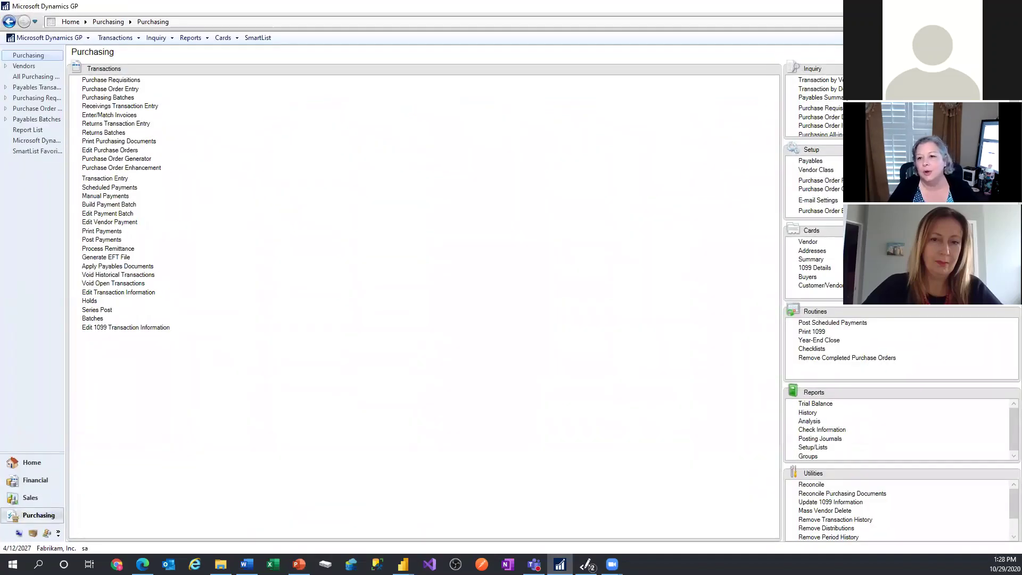
{"action": "left_click", "coordinate": [811, 161]}
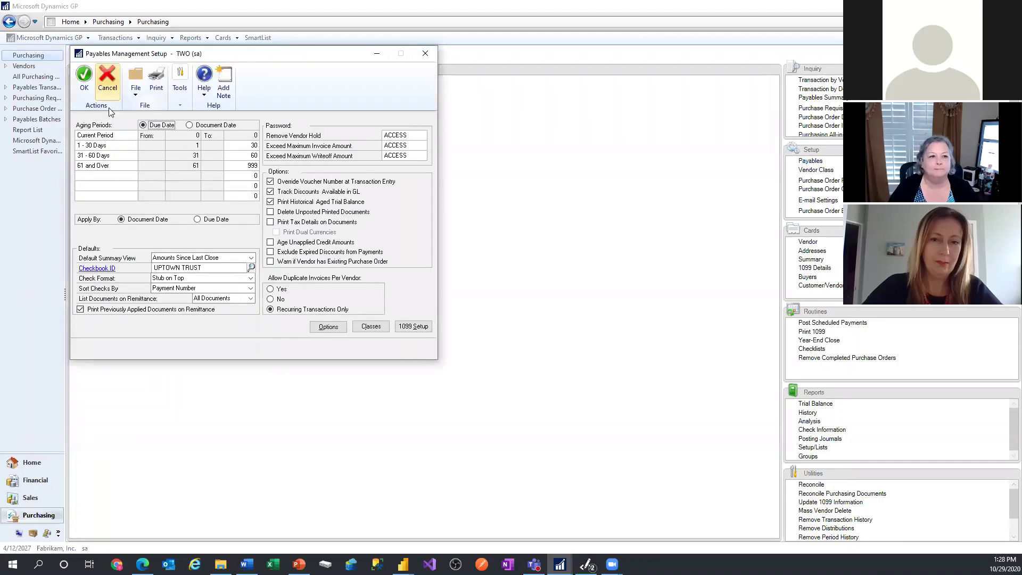
{"action": "left_click", "coordinate": [335, 330]}
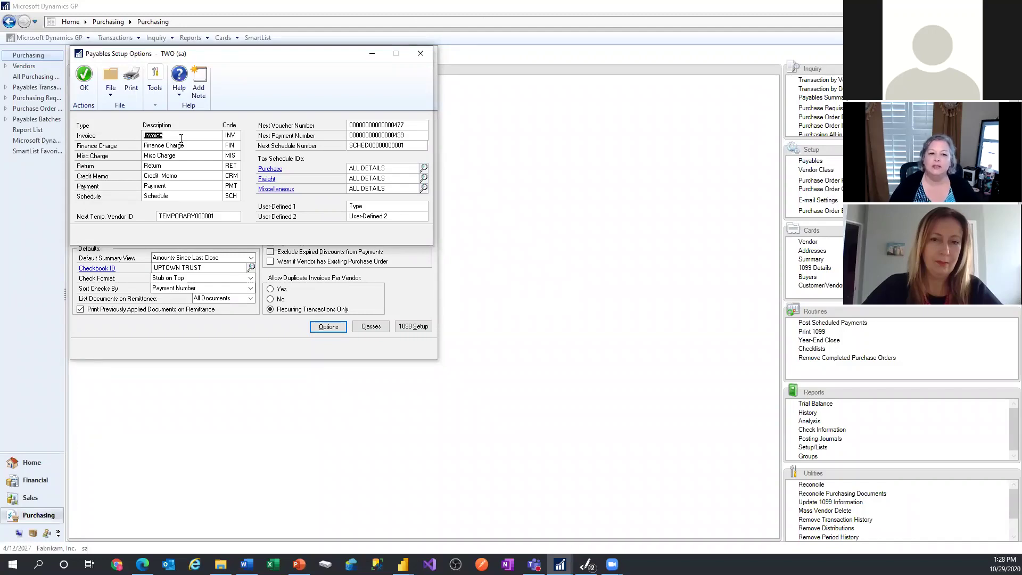
{"action": "left_click", "coordinate": [183, 145]}
{"action": "left_click", "coordinate": [183, 155]}
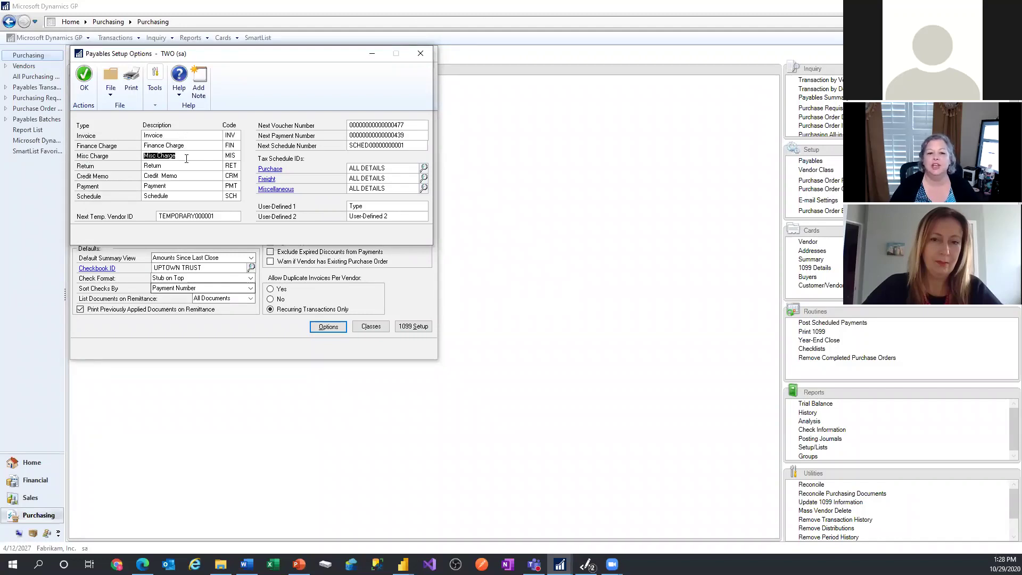
{"action": "left_click", "coordinate": [184, 166]}
{"action": "left_click", "coordinate": [184, 175]}
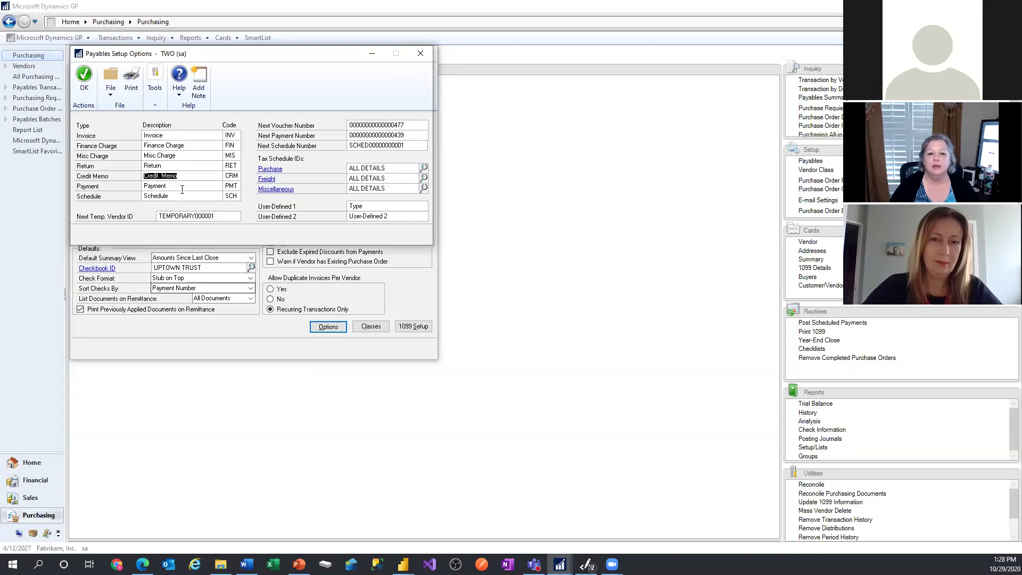
Try shortening the Credit Memo type's description to Credit, and close the payables setup, discarding the changes.
{"action": "double_click", "coordinate": [168, 177]}
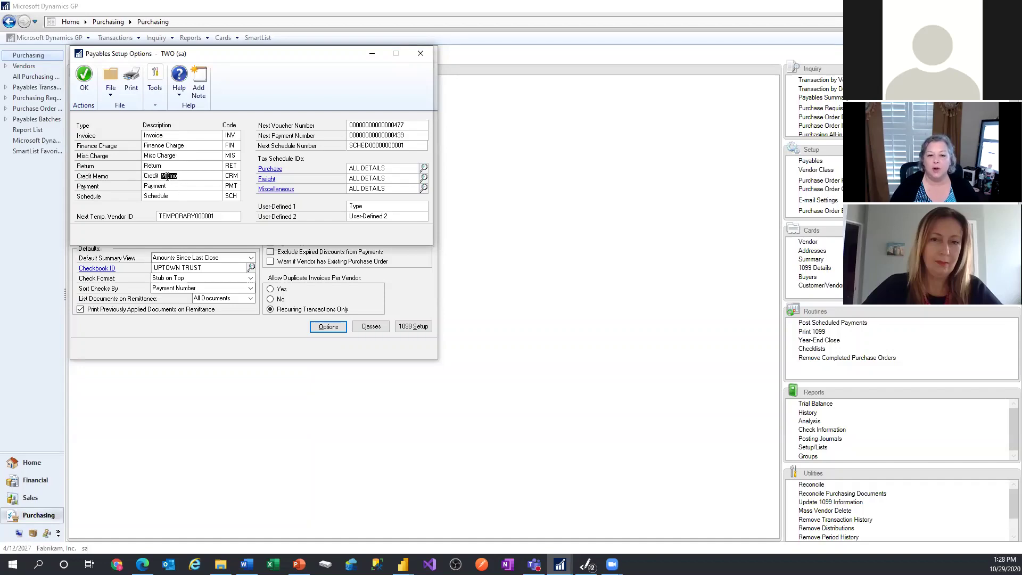
{"action": "key", "text": "BackSpace"}
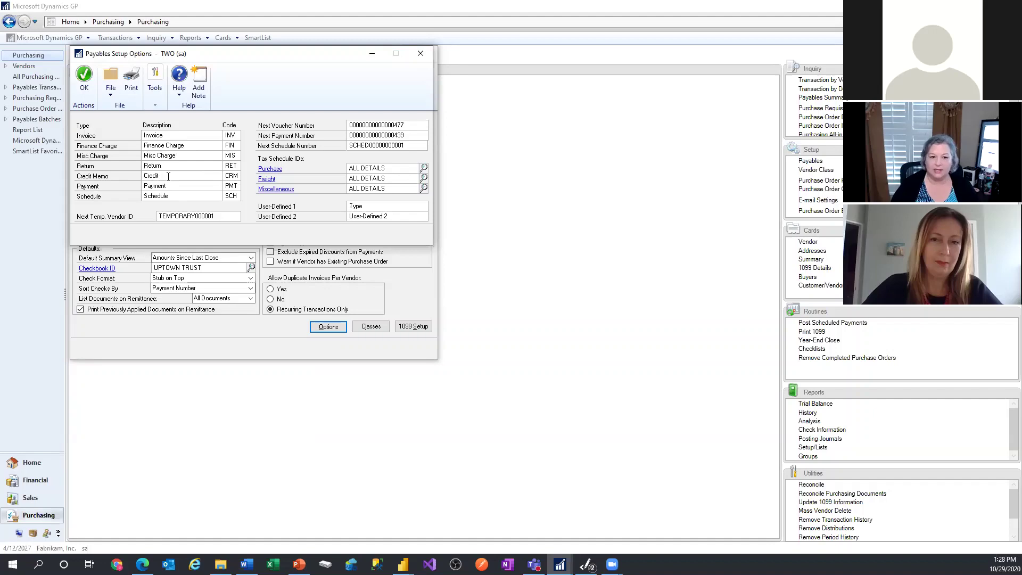
{"action": "left_click", "coordinate": [171, 187]}
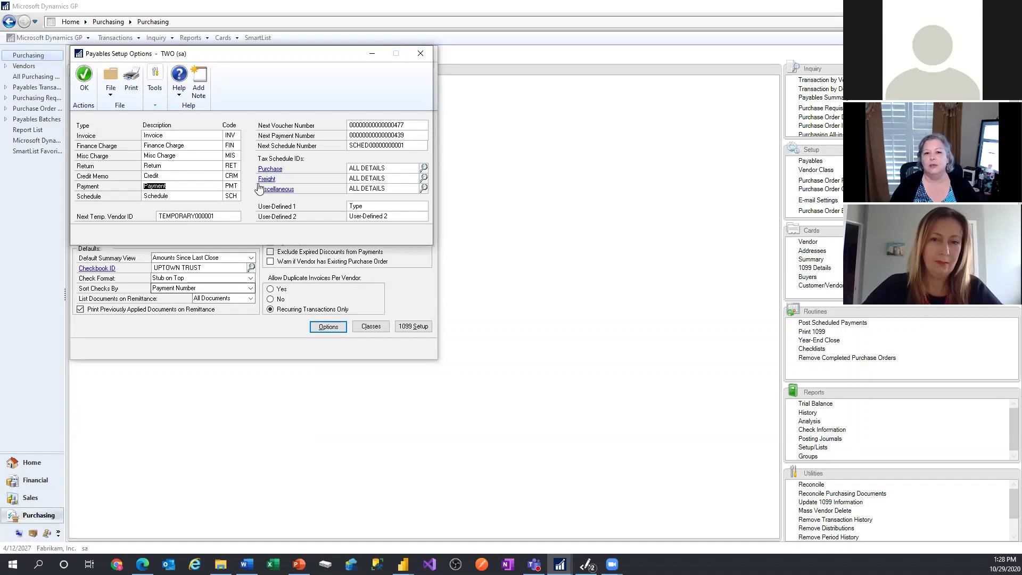
{"action": "left_click", "coordinate": [236, 185]}
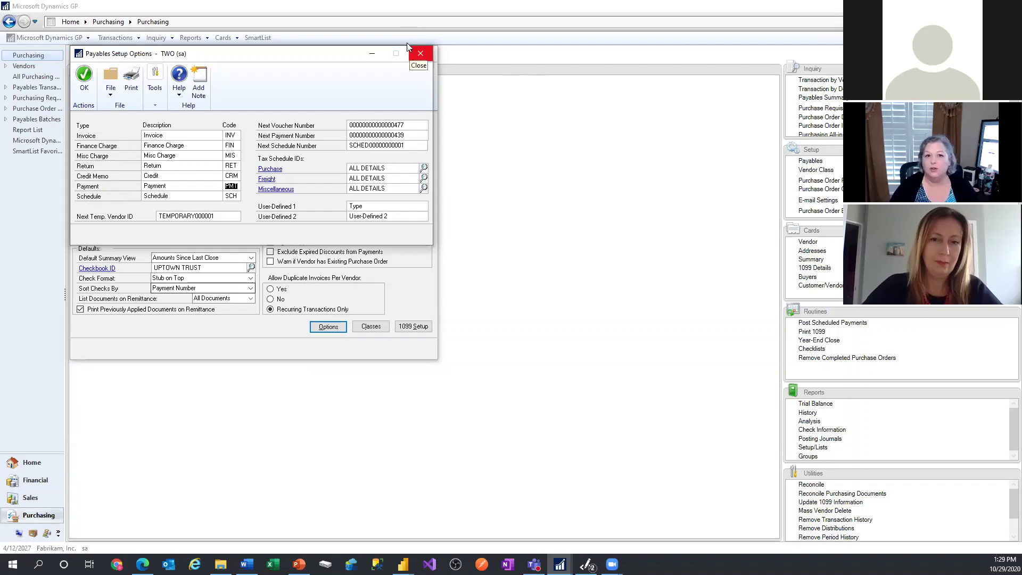
{"action": "left_click", "coordinate": [419, 54]}
{"action": "left_click", "coordinate": [424, 54]}
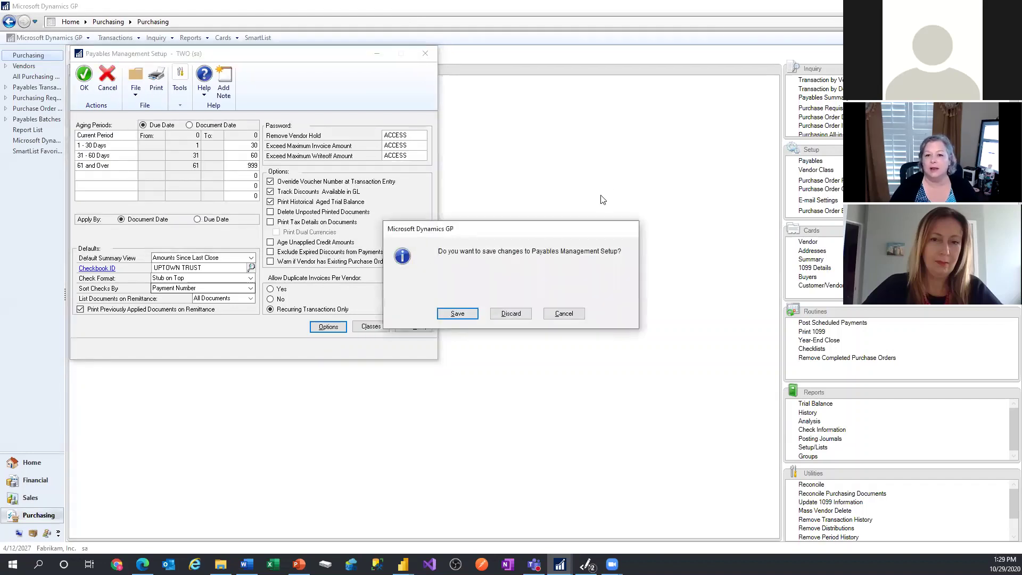
{"action": "left_click", "coordinate": [512, 313]}
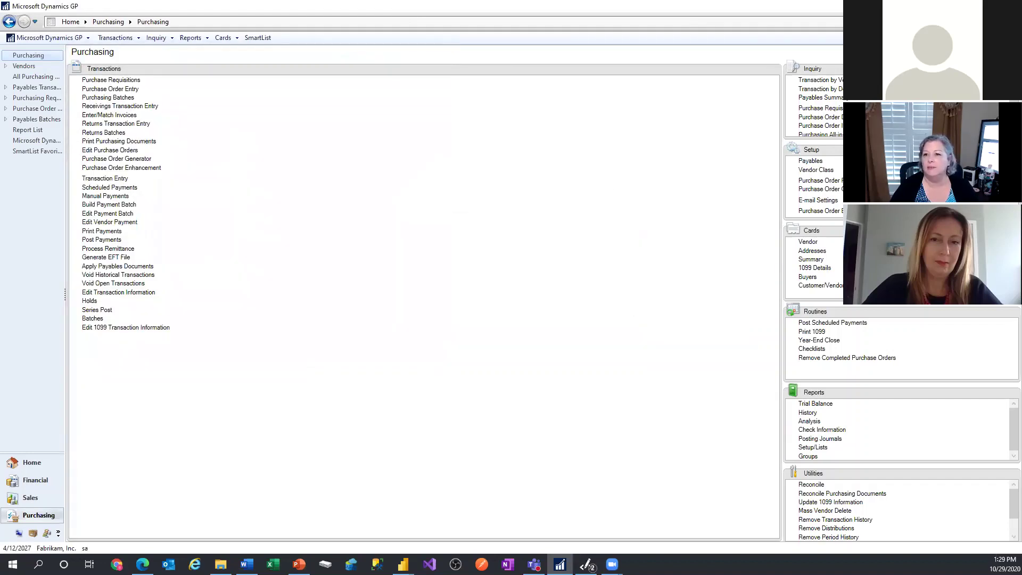
Return to Power Query Editor and check which values the Document Type Int column's filter lists.
{"action": "key", "text": "alt+Tab"}
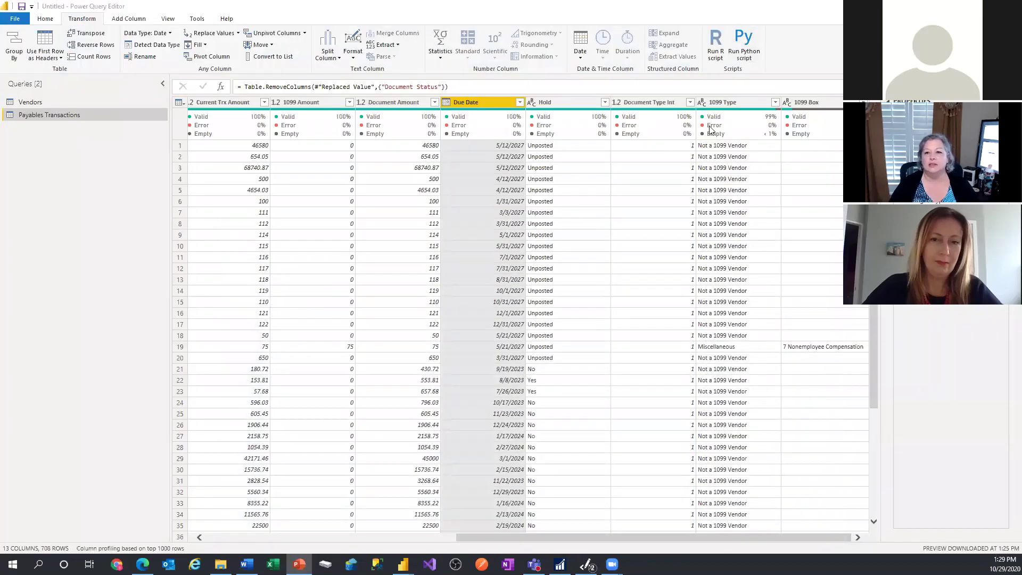
{"action": "left_click", "coordinate": [690, 104]}
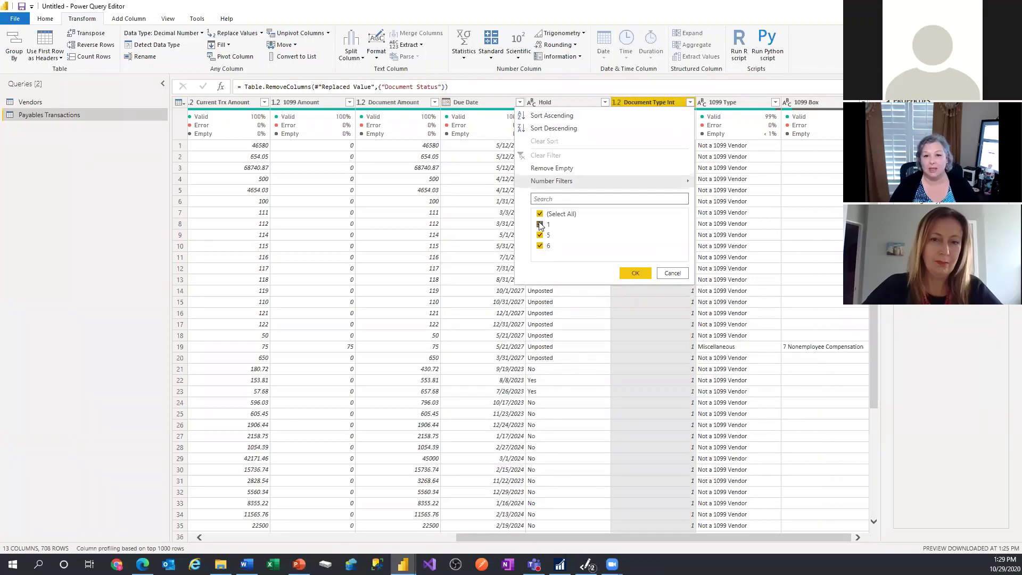
{"action": "left_click", "coordinate": [672, 273]}
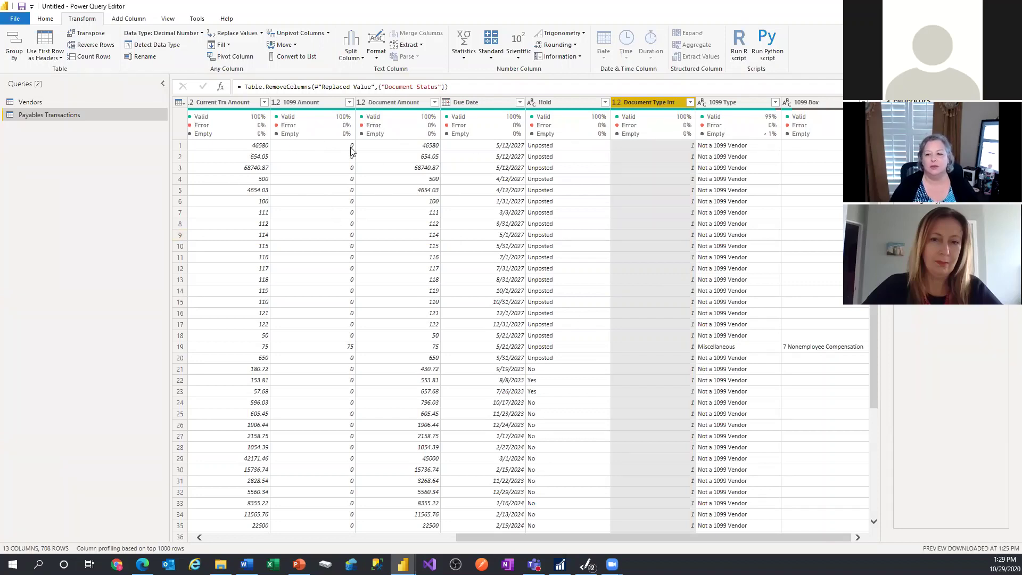
Remove the 1099 Amount and Document Amount columns from the Payables Transactions query.
{"action": "left_click", "coordinate": [311, 103]}
{"action": "mouse_move", "coordinate": [381, 109]}
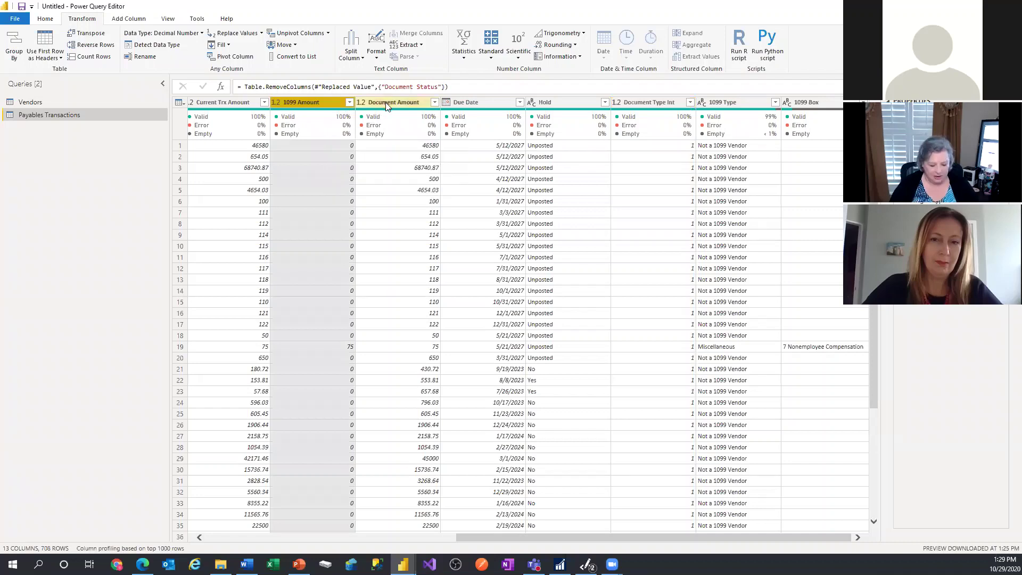
{"action": "left_click", "coordinate": [388, 105]}
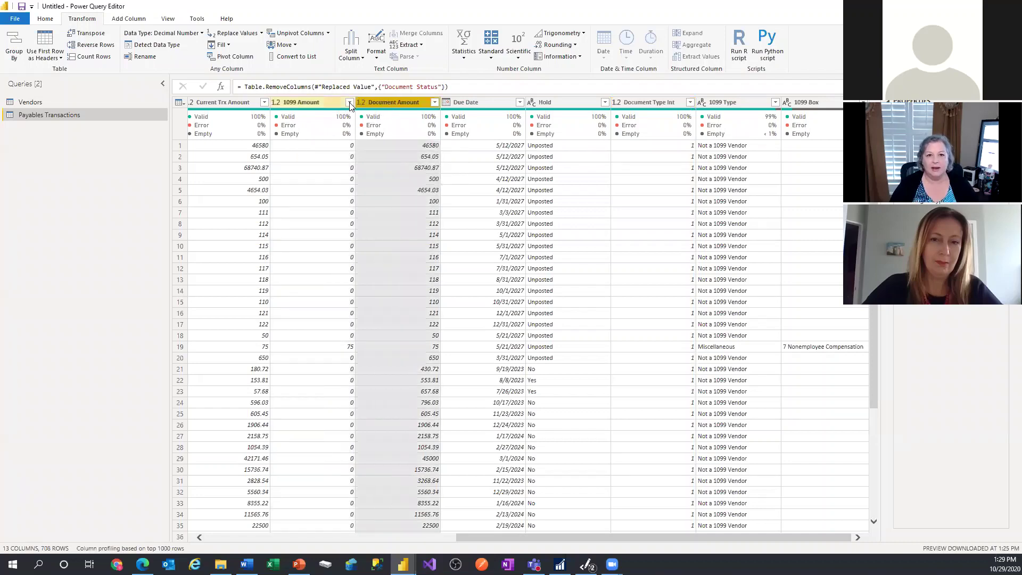
{"action": "right_click", "coordinate": [391, 101]}
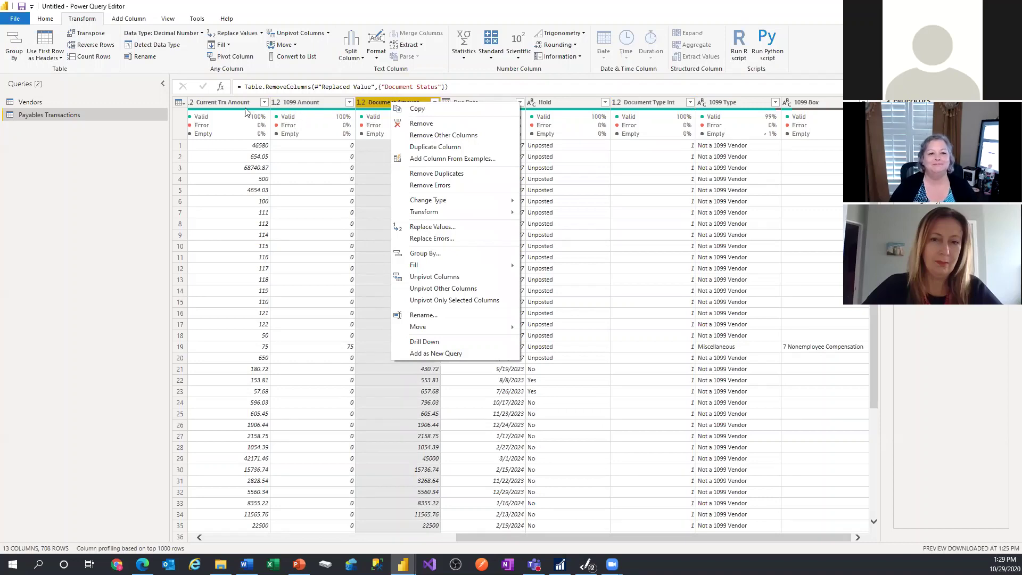
{"action": "left_click", "coordinate": [218, 105]}
{"action": "left_click", "coordinate": [217, 102]}
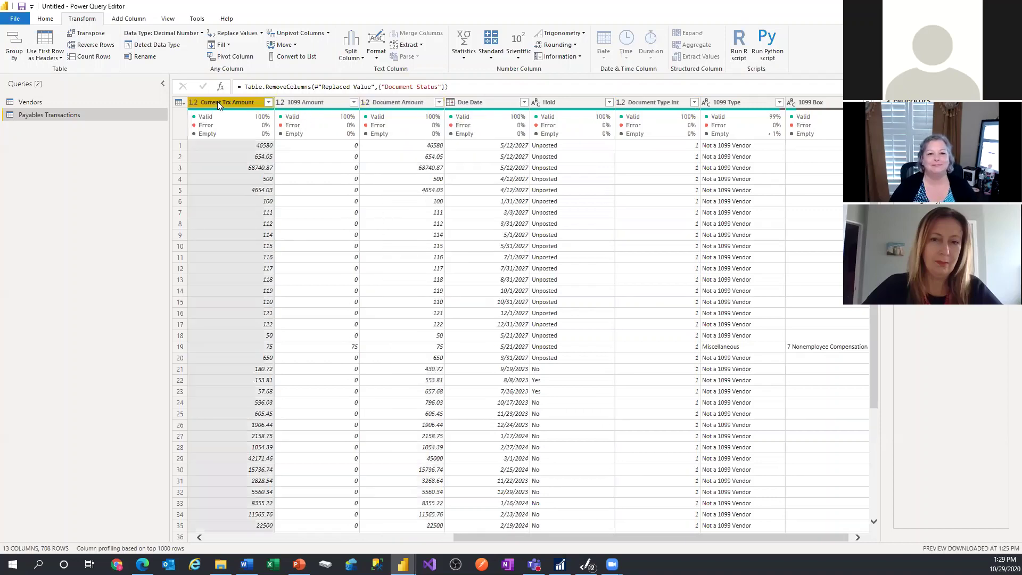
{"action": "left_click", "coordinate": [315, 103]}
{"action": "left_click", "coordinate": [391, 104], "text": "ctrl"}
{"action": "right_click", "coordinate": [391, 106]}
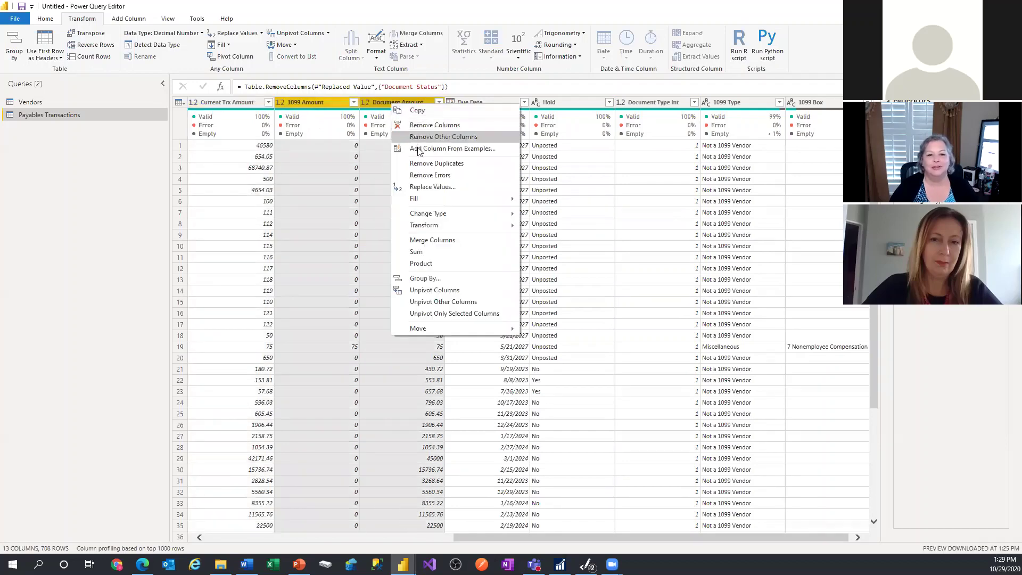
{"action": "left_click", "coordinate": [247, 112]}
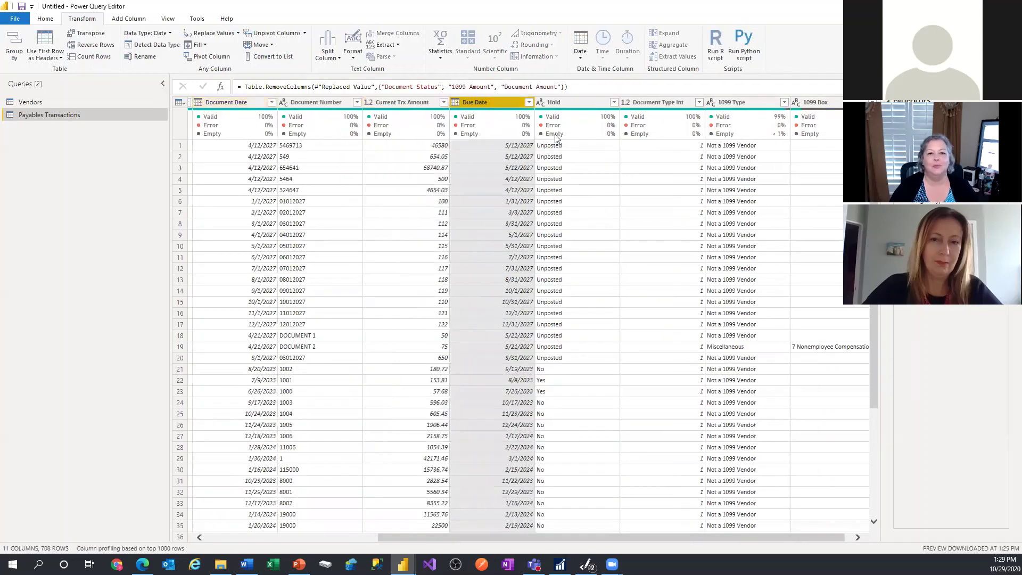
Add a new column that multiplies Current Trx Amount by -1.
{"action": "left_click", "coordinate": [400, 102]}
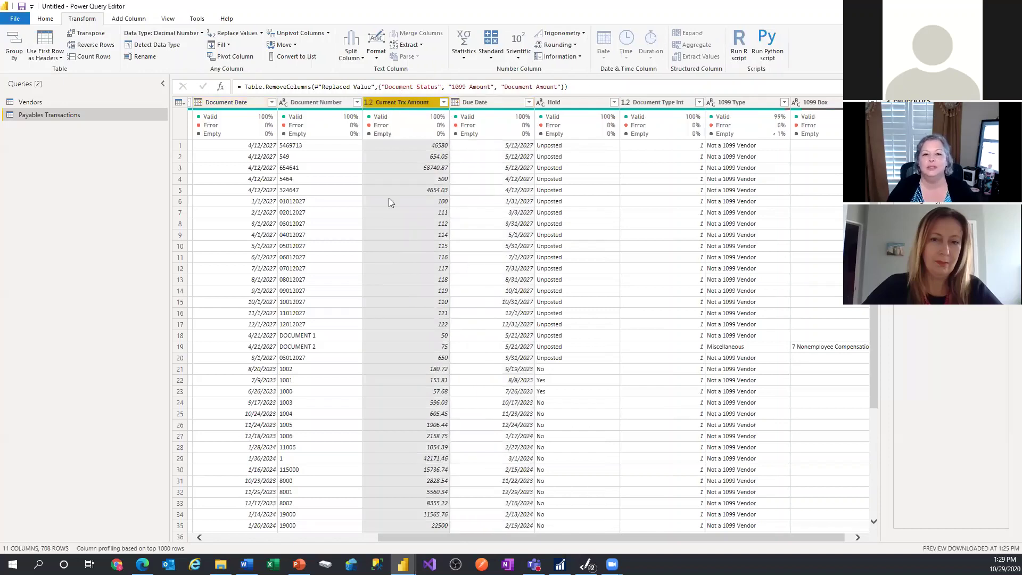
{"action": "mouse_move", "coordinate": [408, 119]}
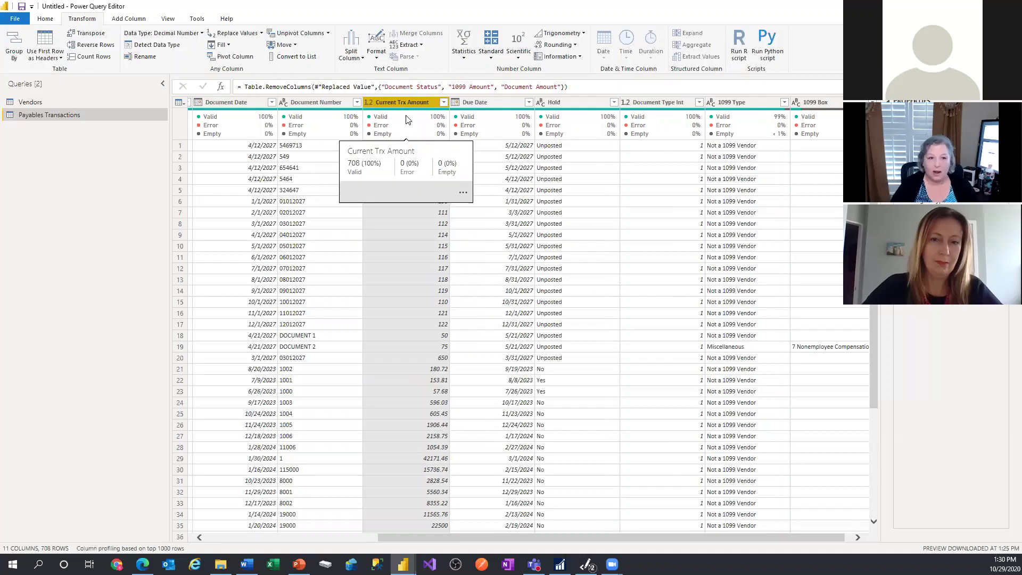
{"action": "left_click", "coordinate": [136, 22]}
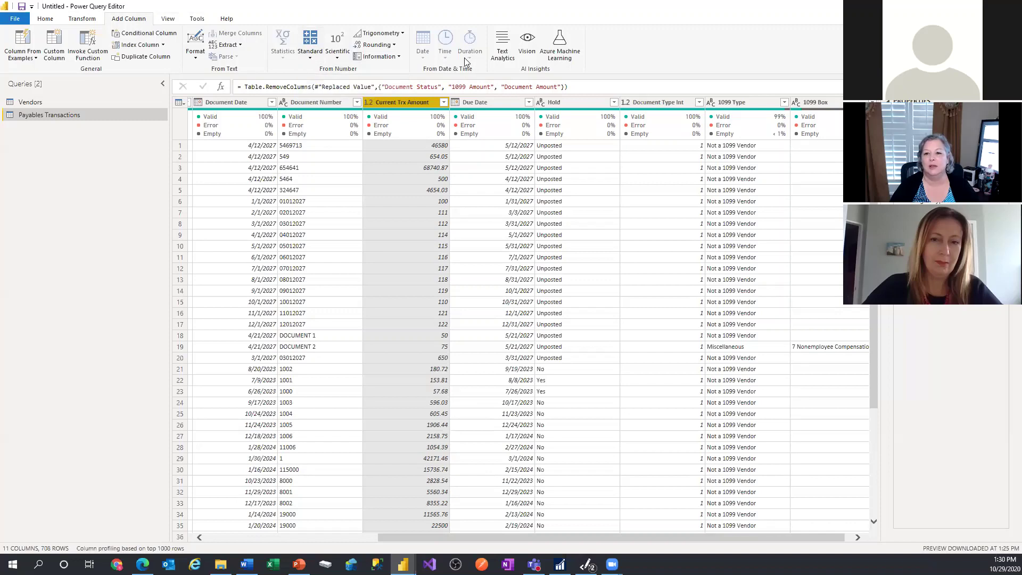
{"action": "left_click", "coordinate": [312, 53]}
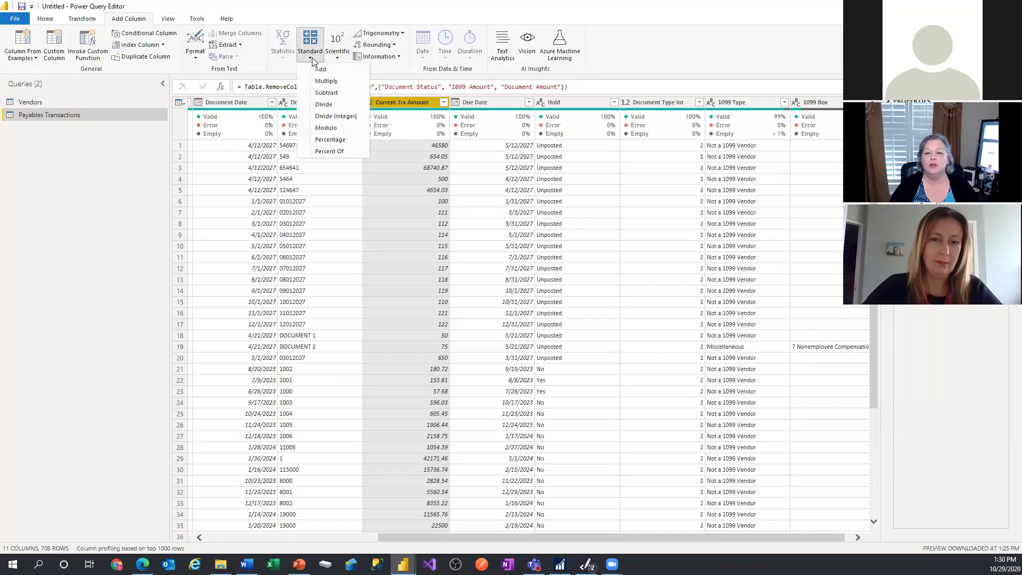
{"action": "left_click", "coordinate": [326, 81]}
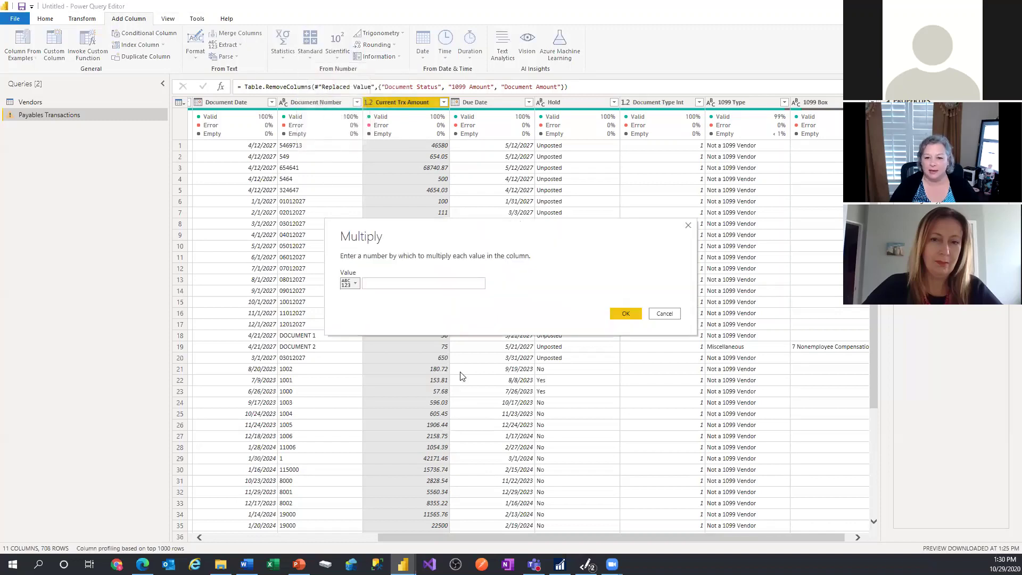
{"action": "left_click", "coordinate": [400, 285]}
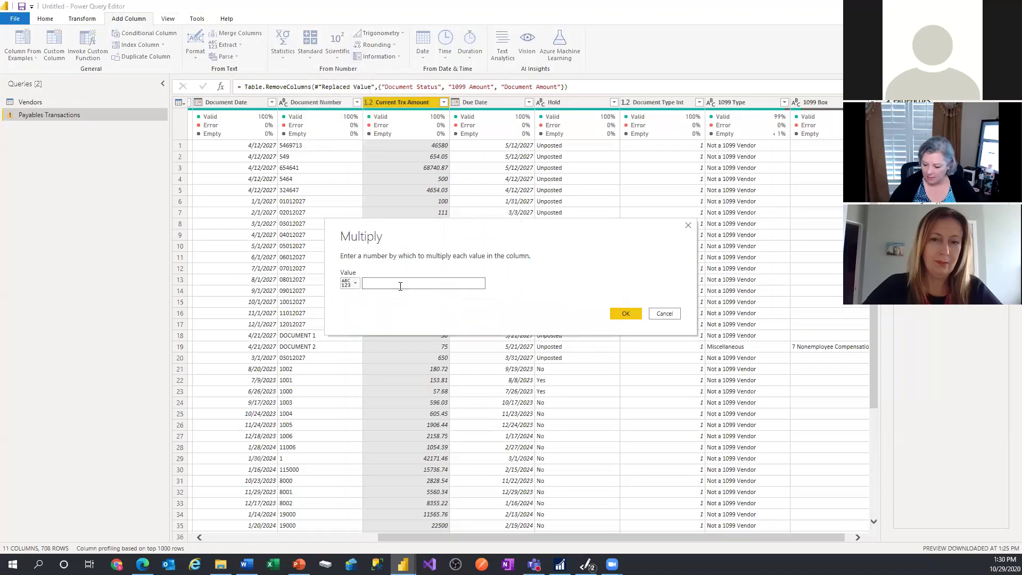
{"action": "type", "text": "-1"}
{"action": "key", "text": "Return"}
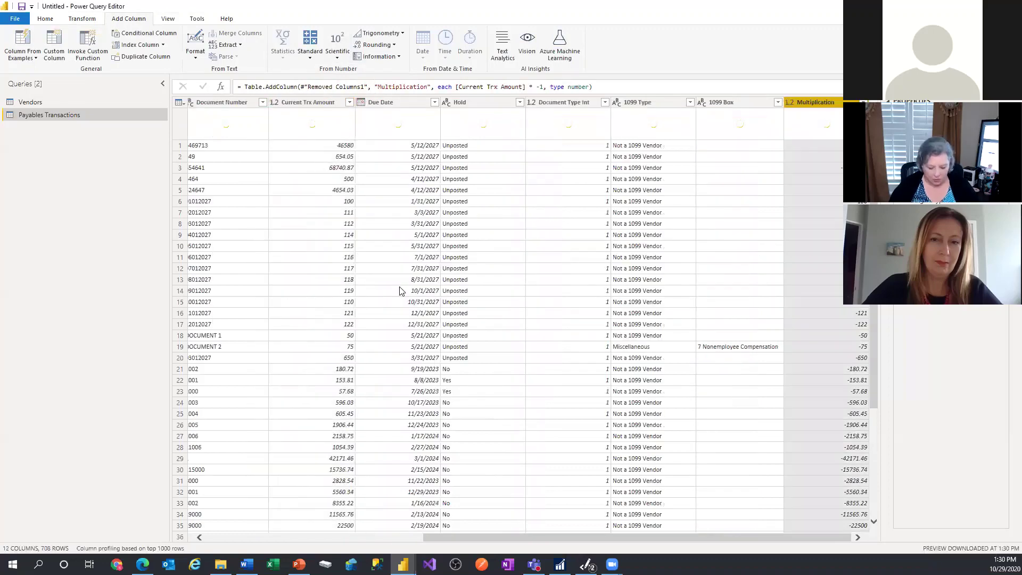
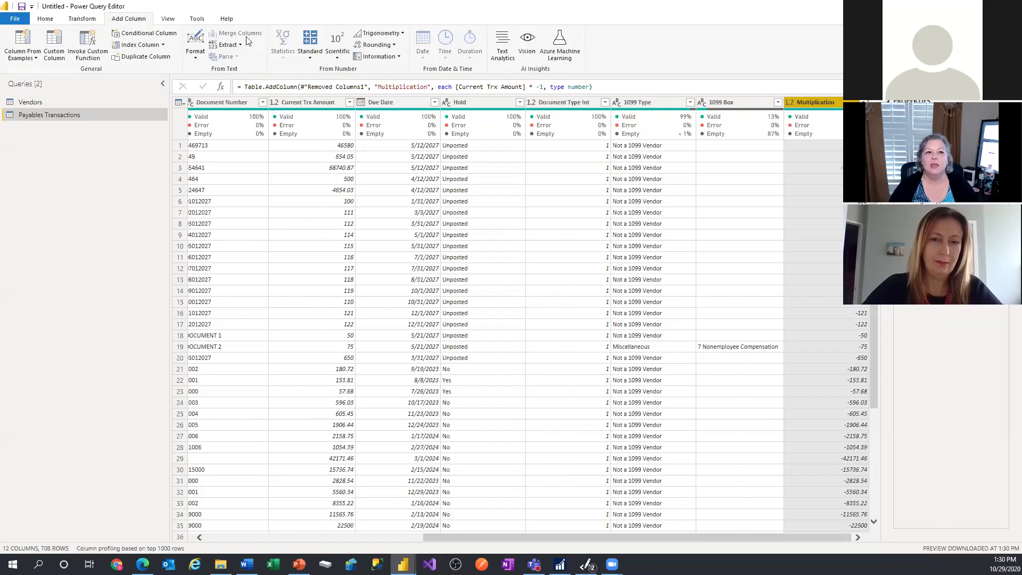
Start a conditional column named Balance whose first condition is Document Type Int is less than 4.
{"action": "left_click", "coordinate": [132, 36]}
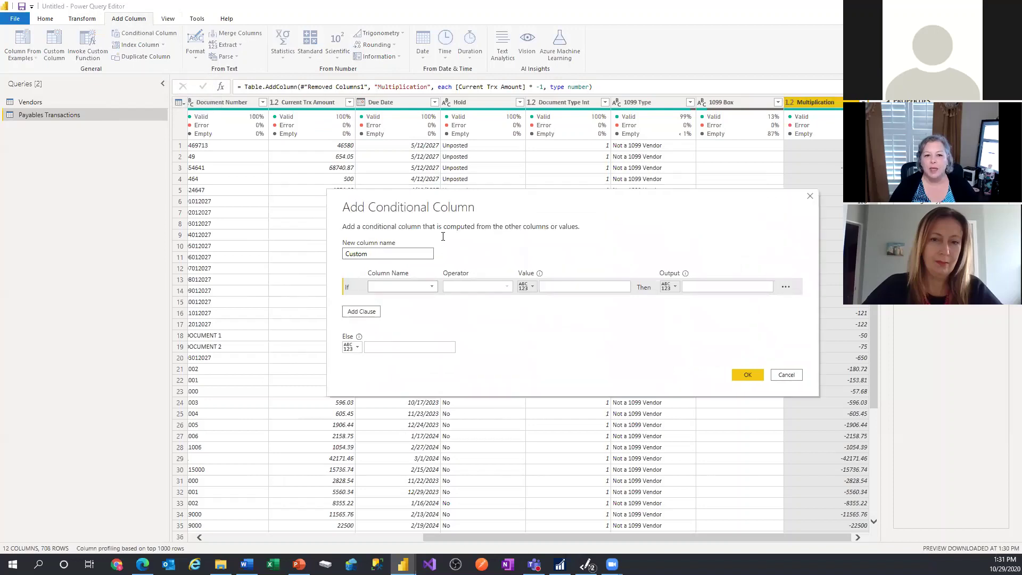
{"action": "type", "text": "Balance"}
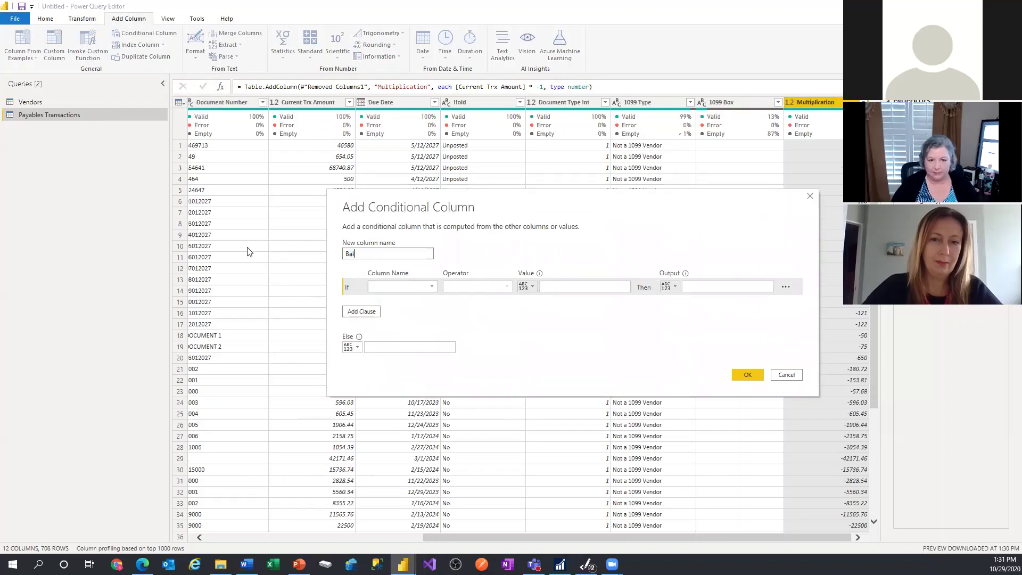
{"action": "left_click", "coordinate": [409, 289]}
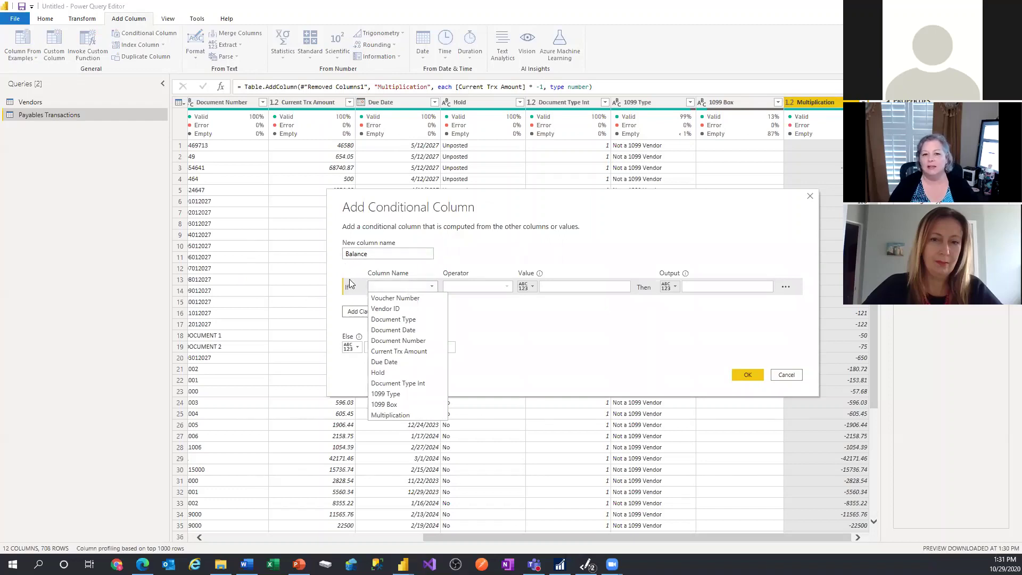
{"action": "left_click", "coordinate": [405, 383]}
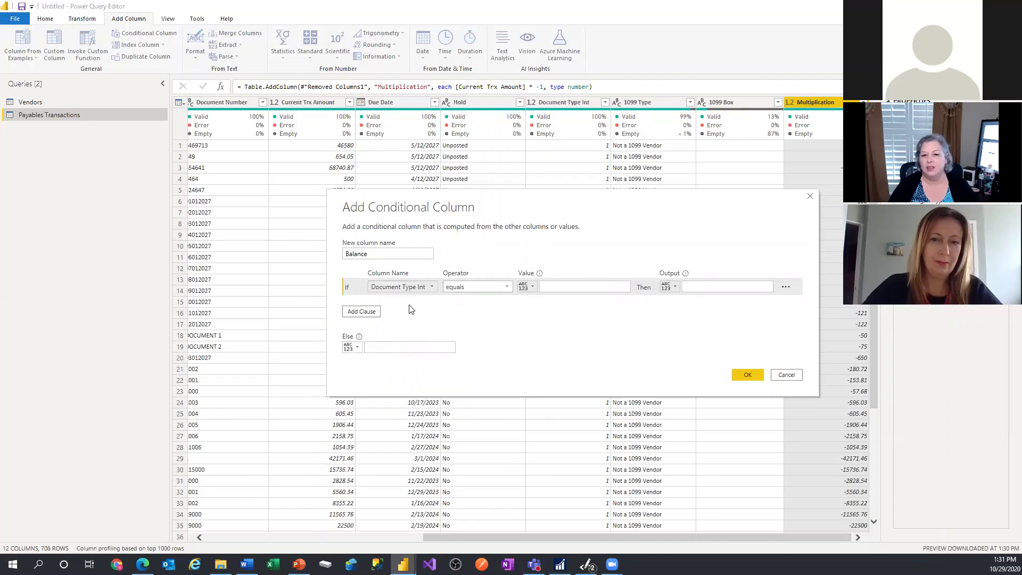
{"action": "left_click", "coordinate": [507, 287]}
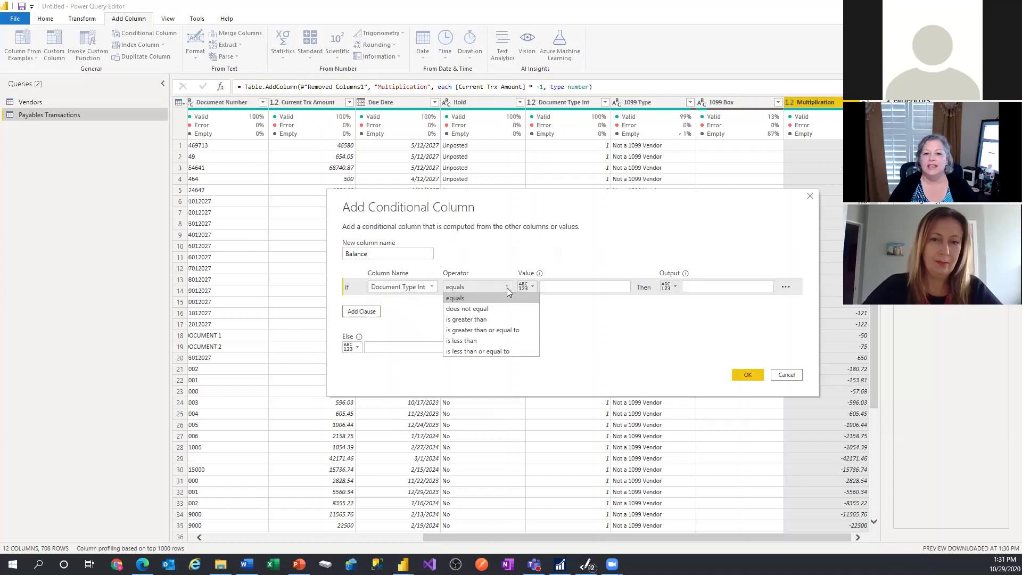
{"action": "left_click", "coordinate": [506, 319]}
{"action": "left_click", "coordinate": [494, 288]}
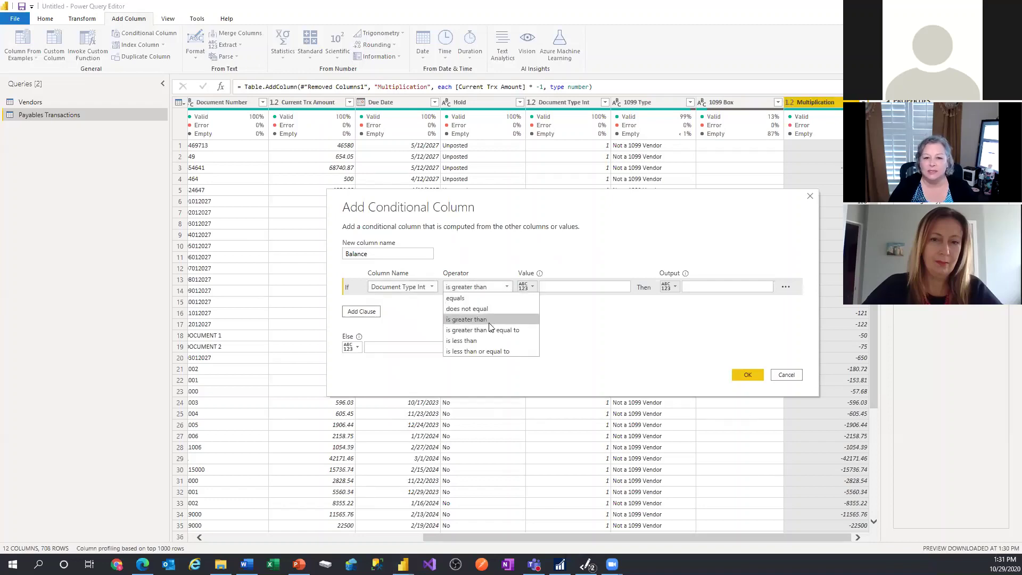
{"action": "left_click", "coordinate": [490, 341]}
{"action": "left_click", "coordinate": [554, 286]}
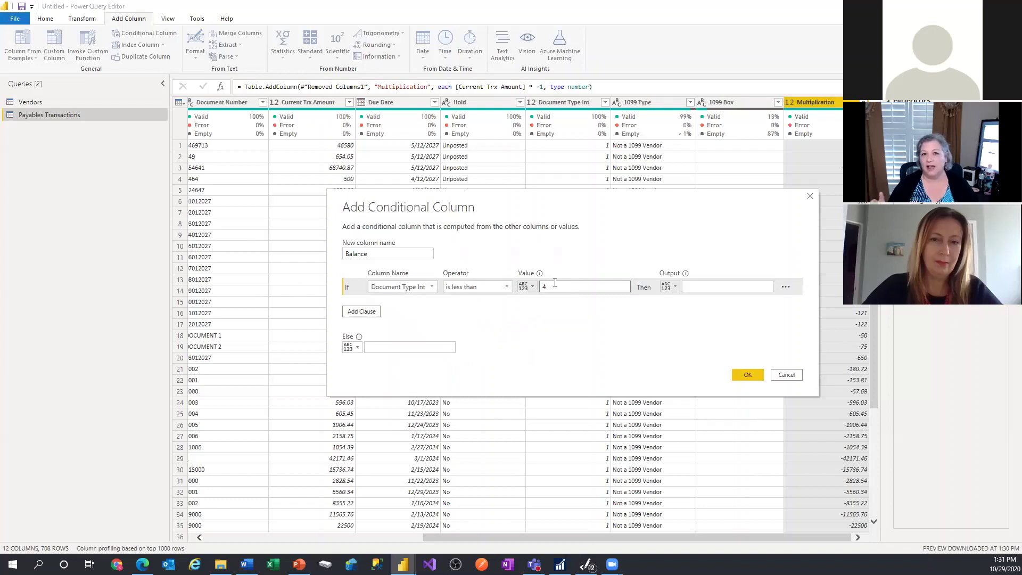
{"action": "type", "text": "4"}
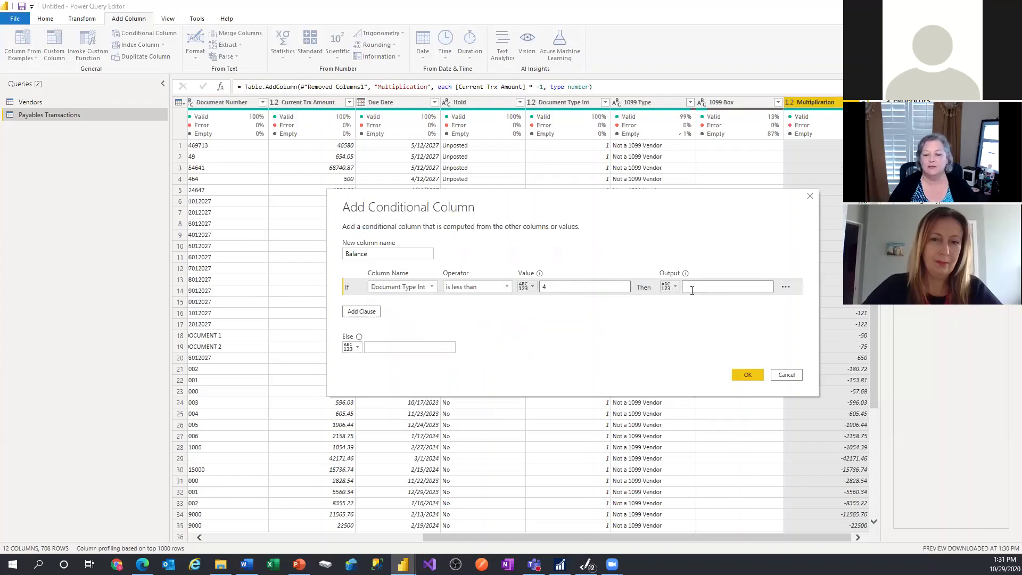
Make the first clause output the Current Trx Amount column.
{"action": "left_click", "coordinate": [675, 290]}
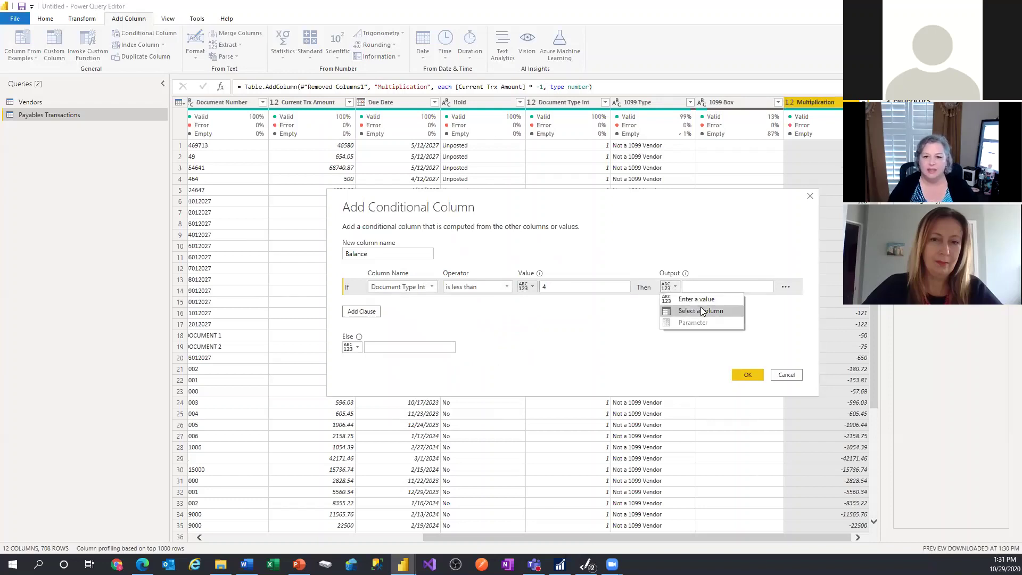
{"action": "left_click", "coordinate": [700, 311]}
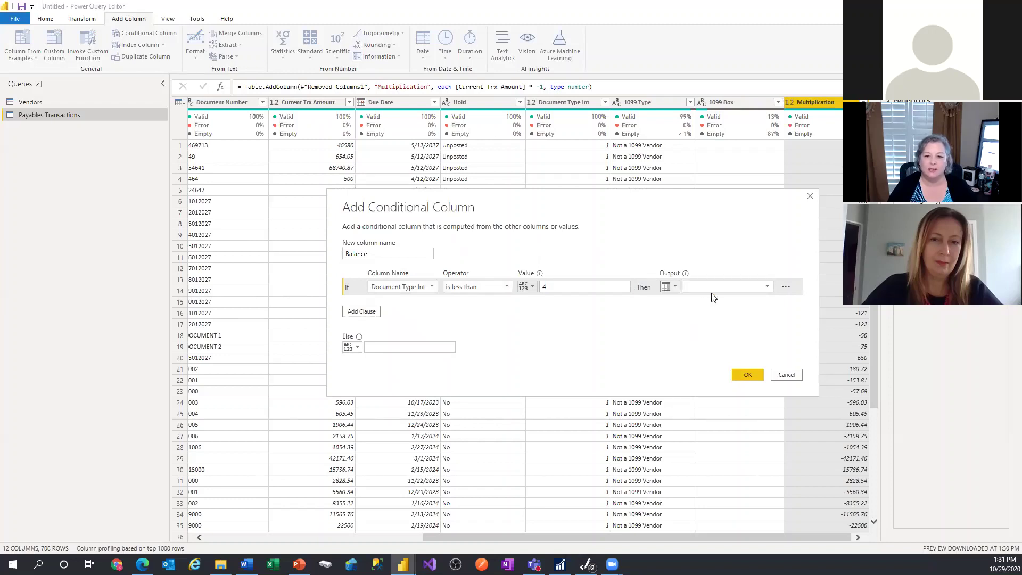
{"action": "left_click", "coordinate": [766, 287]}
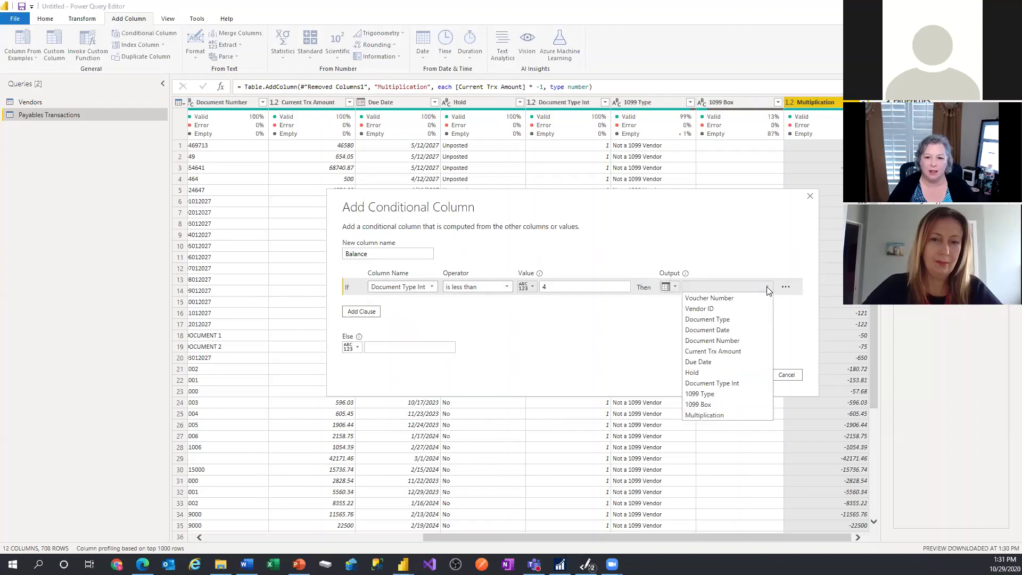
{"action": "left_click", "coordinate": [739, 351]}
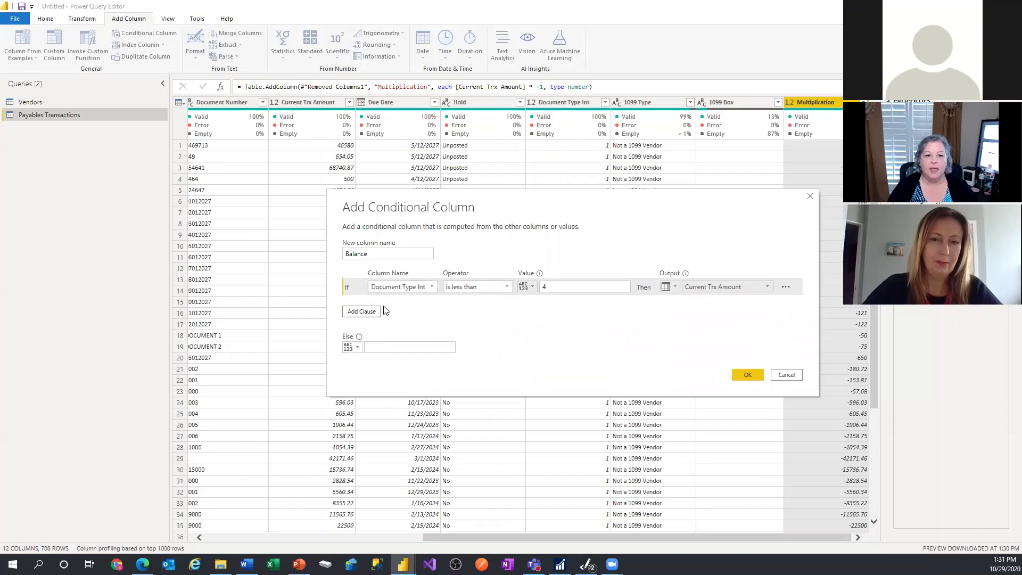
Add an Else If clause that outputs the Current Trx Amount column when Document Type Int equals 7.
{"action": "left_click", "coordinate": [362, 311]}
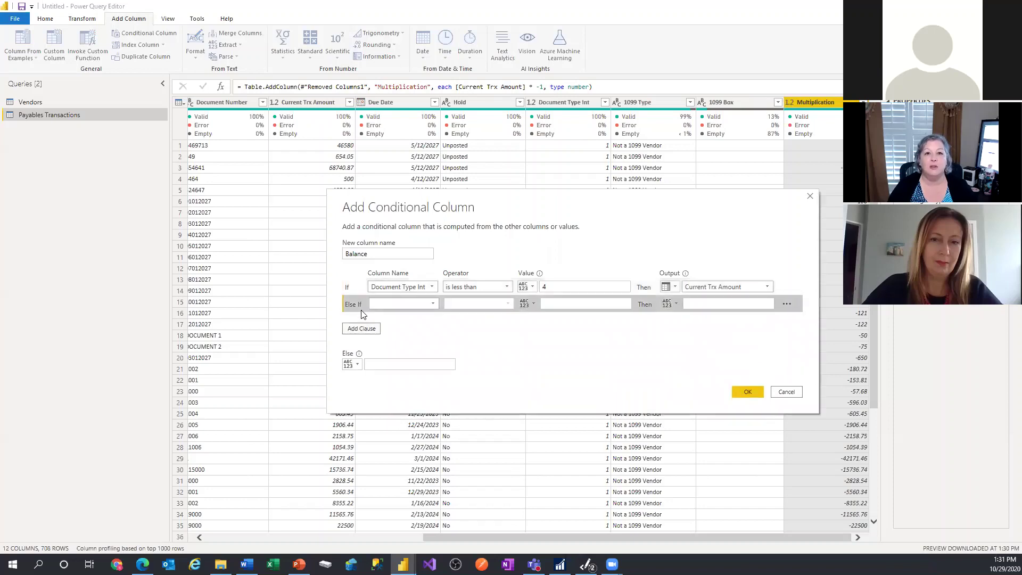
{"action": "left_click", "coordinate": [433, 304]}
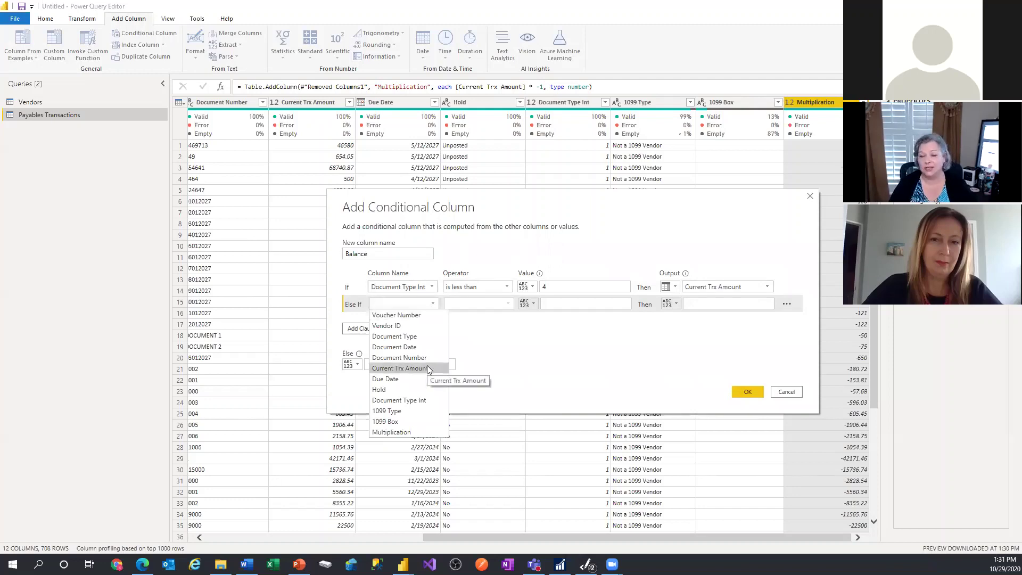
{"action": "left_click", "coordinate": [418, 404]}
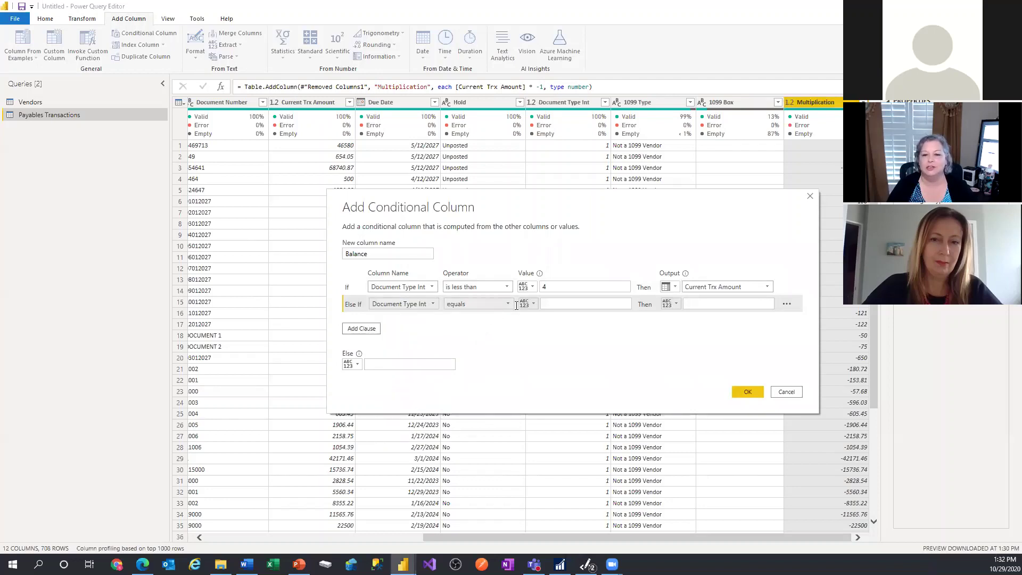
{"action": "left_click", "coordinate": [546, 303]}
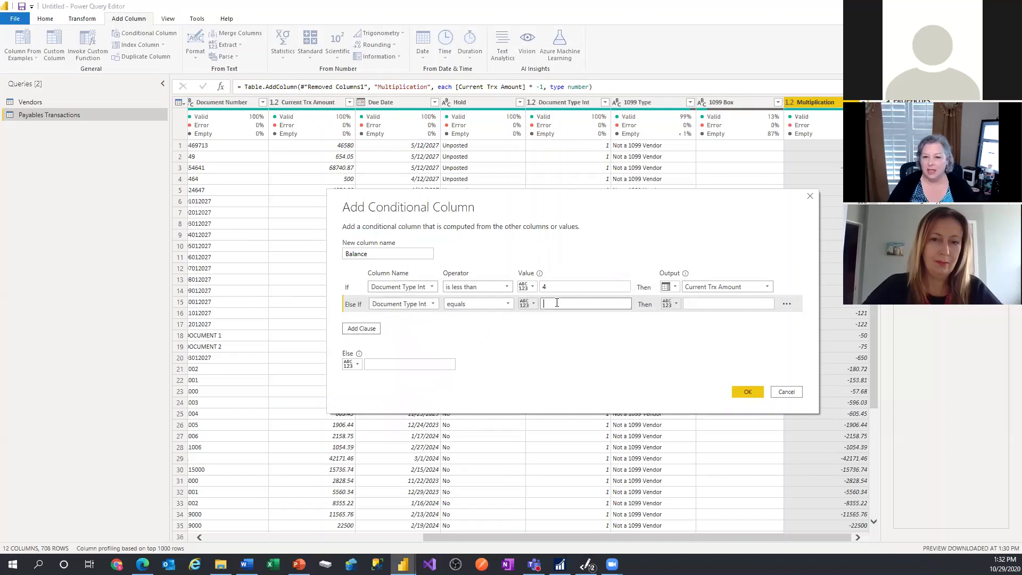
{"action": "type", "text": "7"}
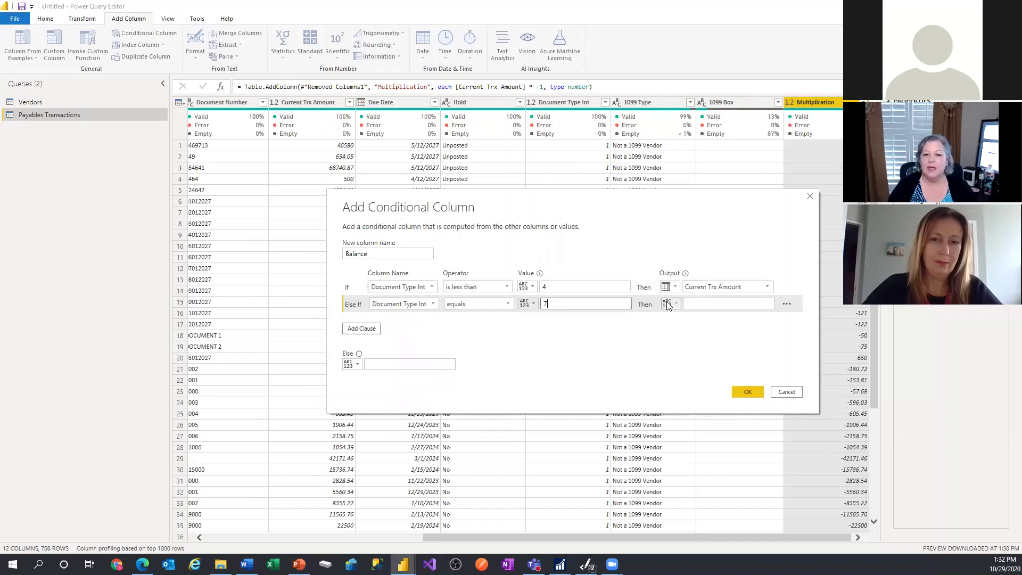
{"action": "left_click", "coordinate": [672, 303]}
{"action": "left_click", "coordinate": [692, 328]}
{"action": "left_click", "coordinate": [756, 305]}
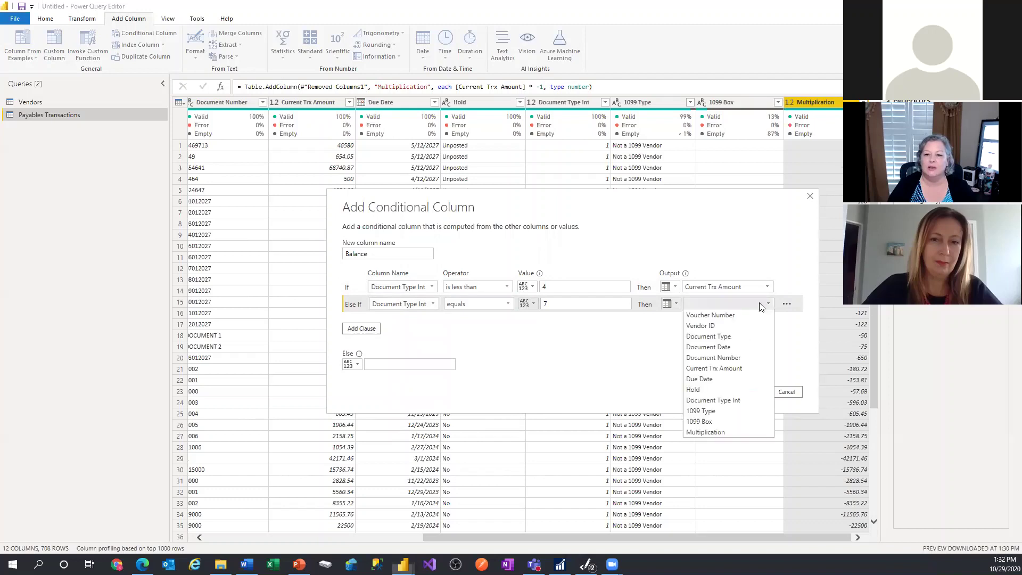
{"action": "left_click", "coordinate": [728, 430]}
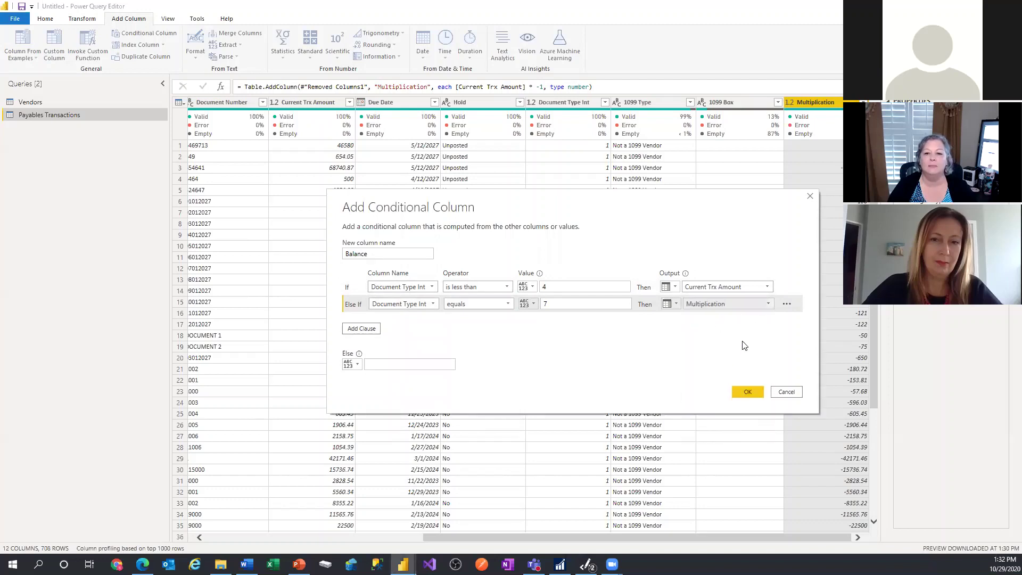
{"action": "left_click", "coordinate": [734, 303]}
{"action": "left_click", "coordinate": [729, 368]}
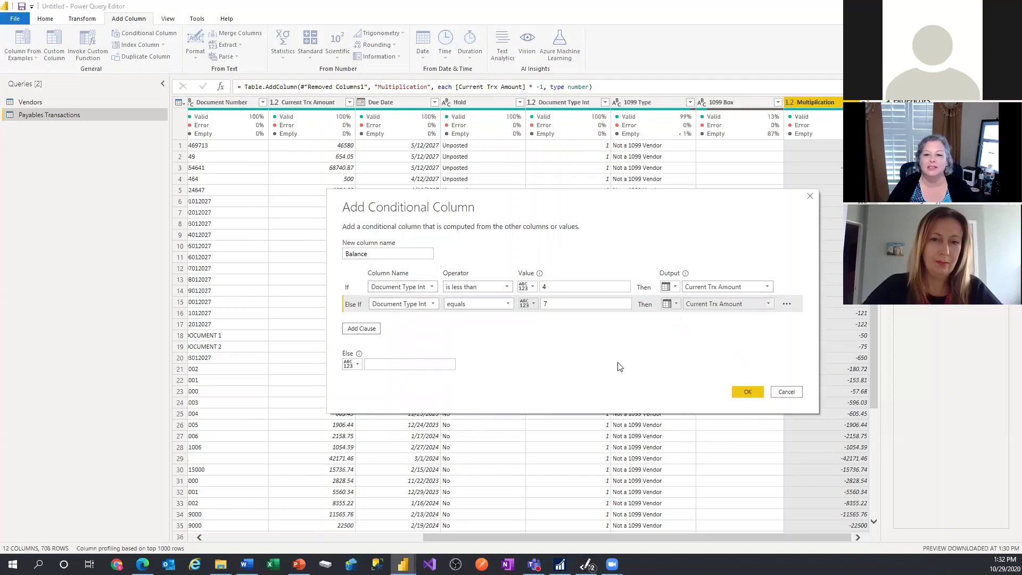
Make the Else result output the Multiplication column and create the conditional Balance column.
{"action": "left_click", "coordinate": [350, 366]}
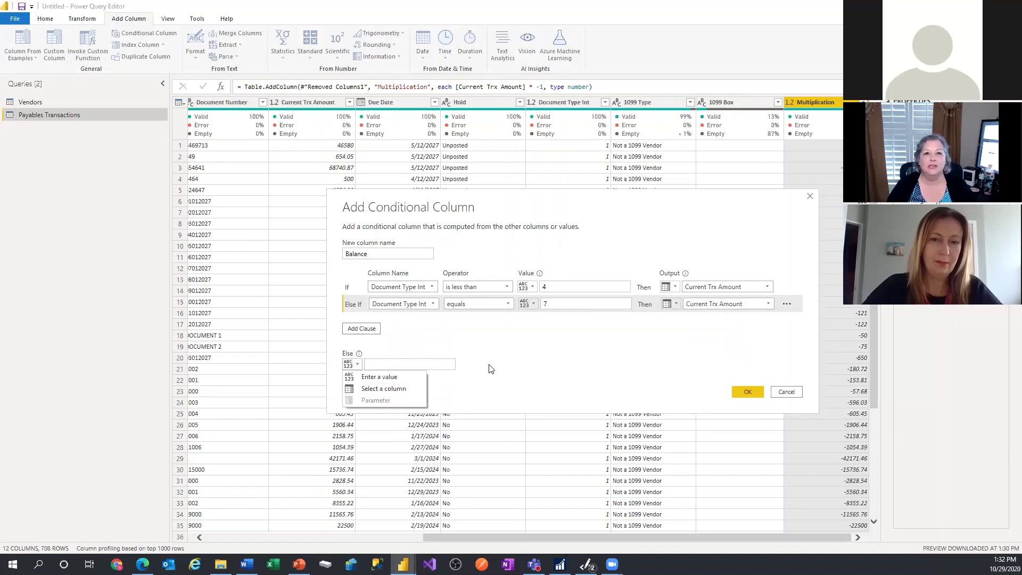
{"action": "left_click", "coordinate": [385, 388]}
{"action": "left_click", "coordinate": [407, 364]}
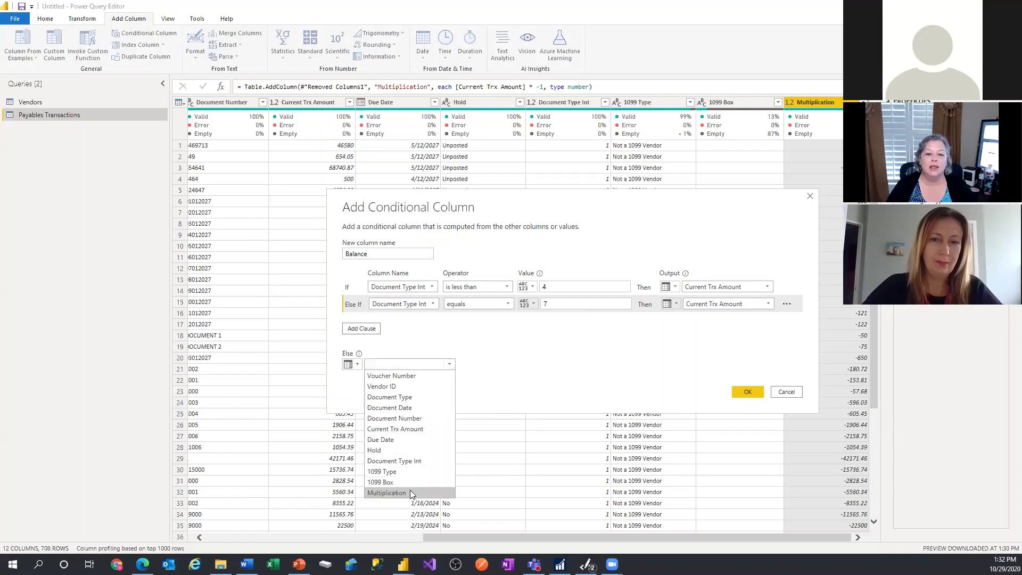
{"action": "left_click", "coordinate": [747, 392]}
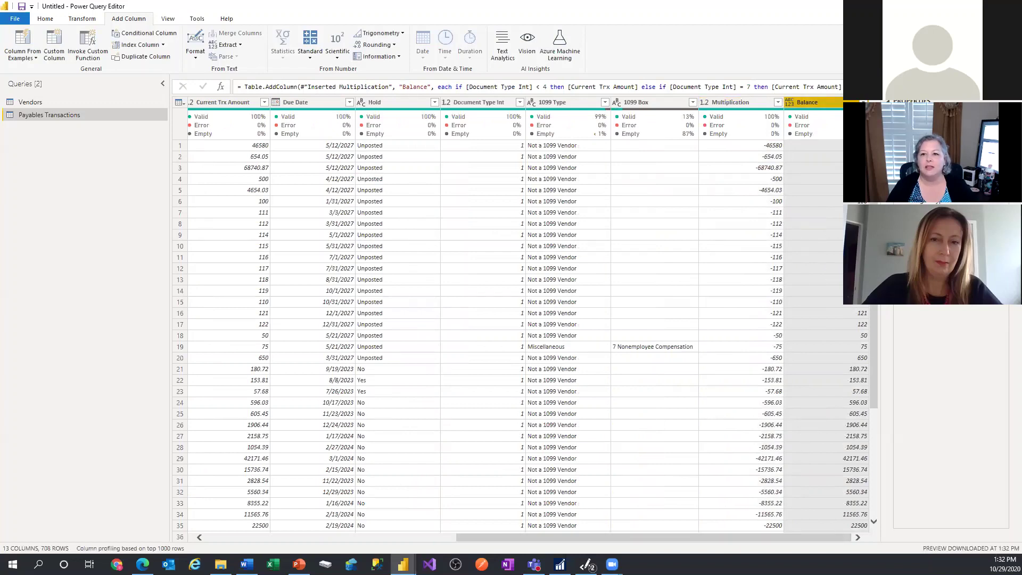
Set the Balance column's data type to Decimal Number and check its list of values, keeping all of them selected.
{"action": "left_click", "coordinate": [793, 102]}
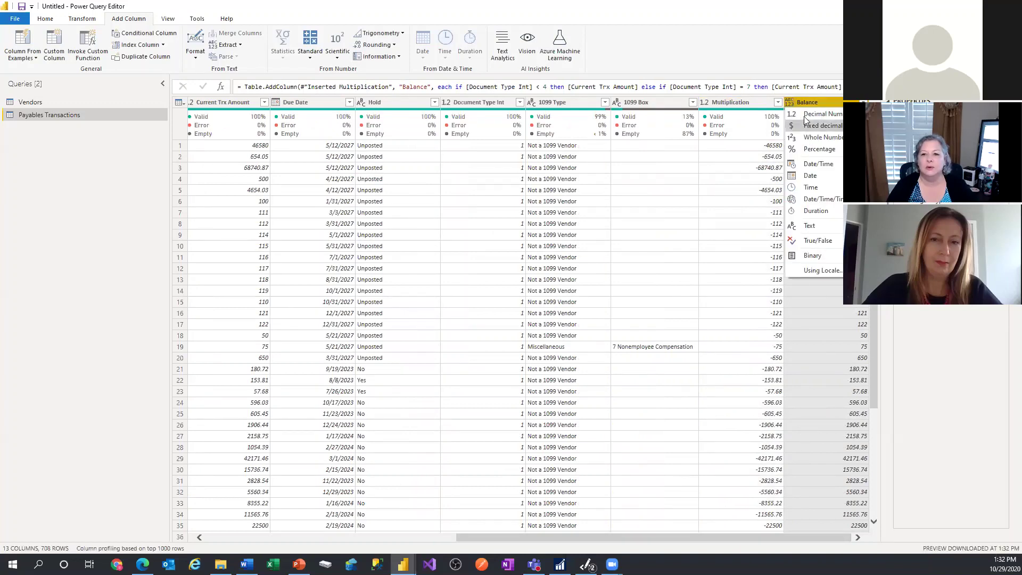
{"action": "left_click", "coordinate": [812, 116]}
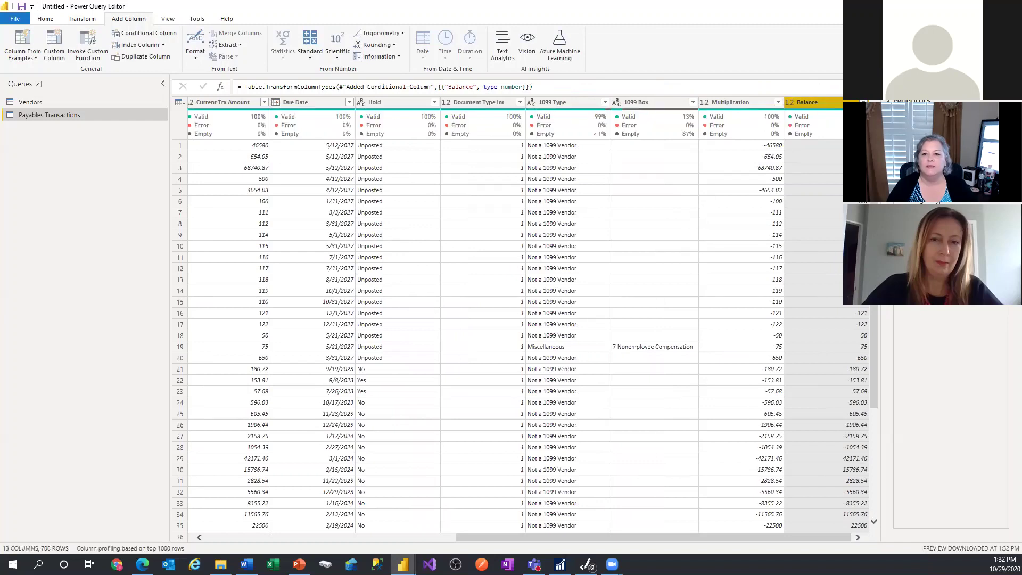
{"action": "left_click", "coordinate": [864, 101]}
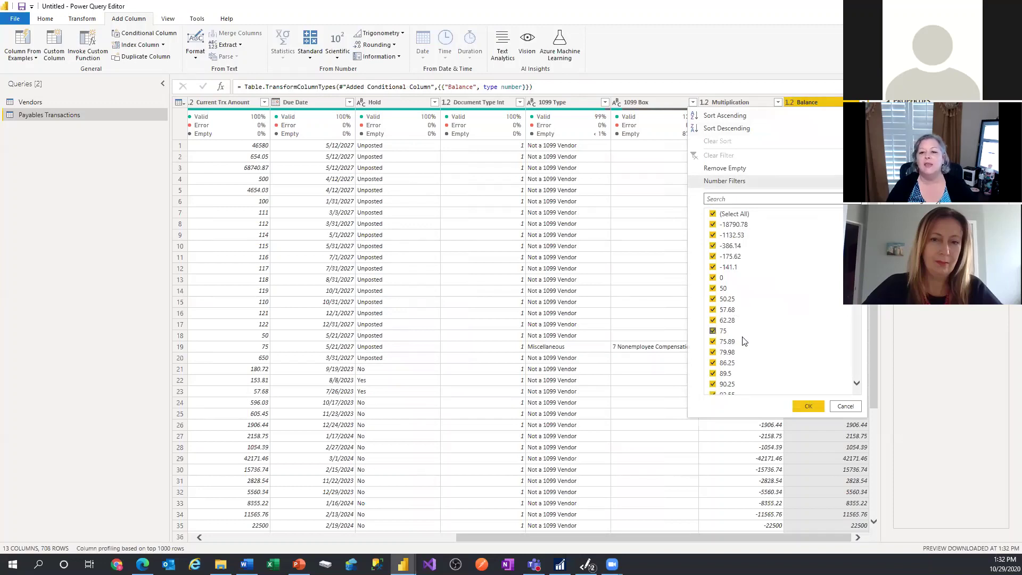
{"action": "left_click", "coordinate": [818, 408]}
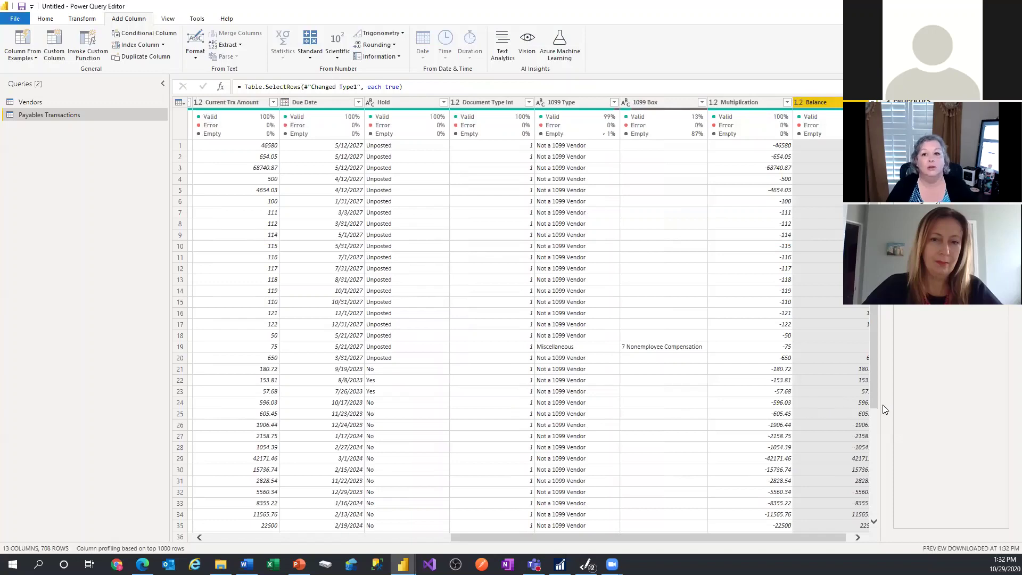
Remove the Current Trx Amount, Document Type Int, 1099 Type, 1099 Box and Multiplication columns from Payables Transactions.
{"action": "left_click", "coordinate": [744, 99]}
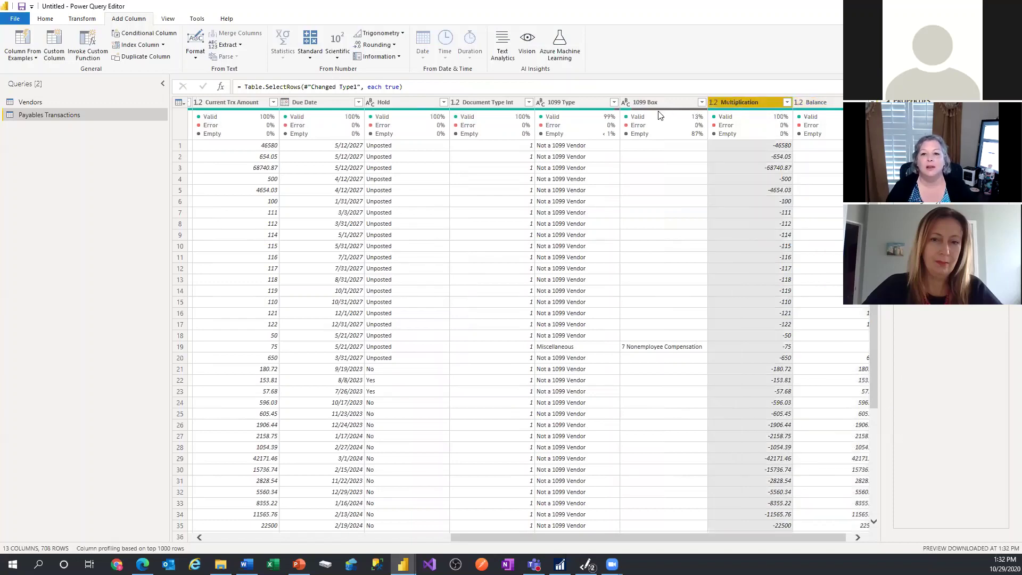
{"action": "left_click", "coordinate": [637, 102], "text": "ctrl"}
{"action": "left_click", "coordinate": [591, 102], "text": "ctrl"}
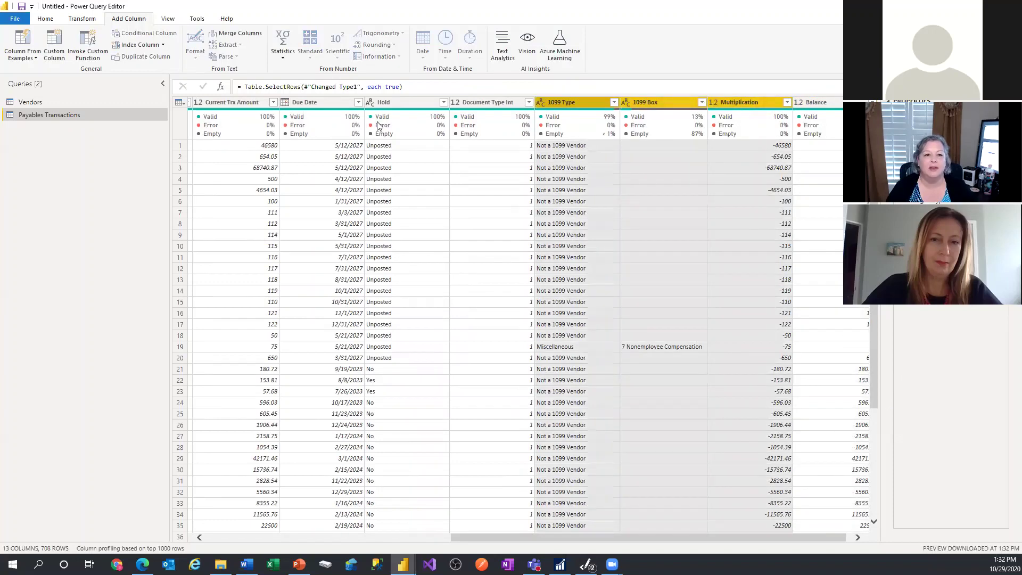
{"action": "left_click", "coordinate": [241, 103], "text": "ctrl"}
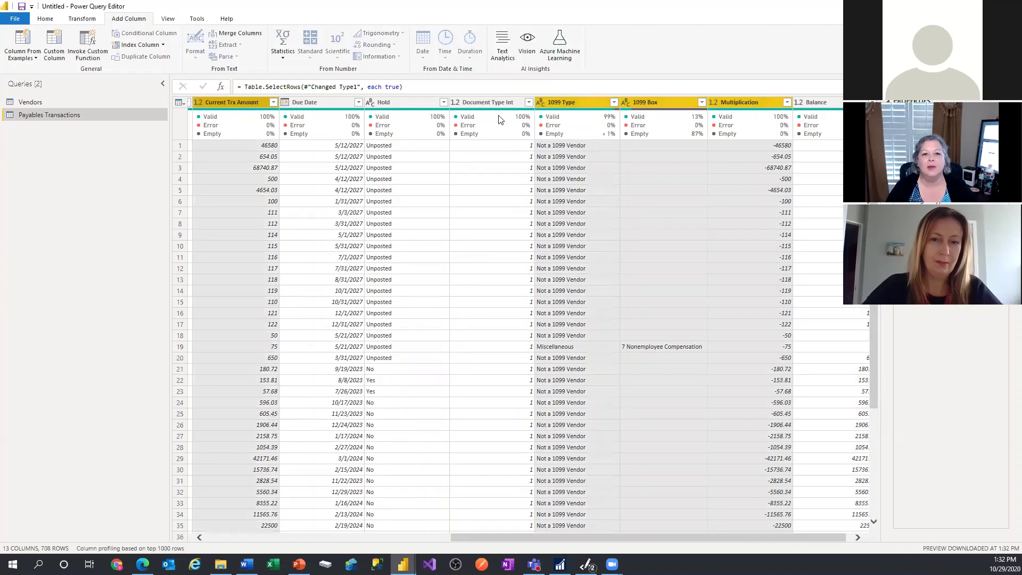
{"action": "left_click", "coordinate": [488, 101], "text": "ctrl"}
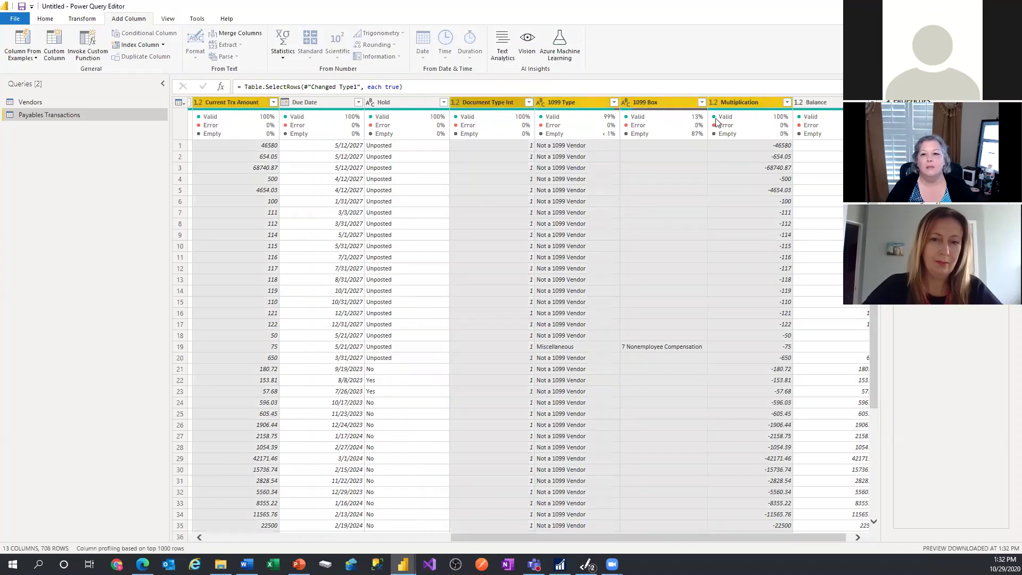
{"action": "mouse_move", "coordinate": [745, 116]}
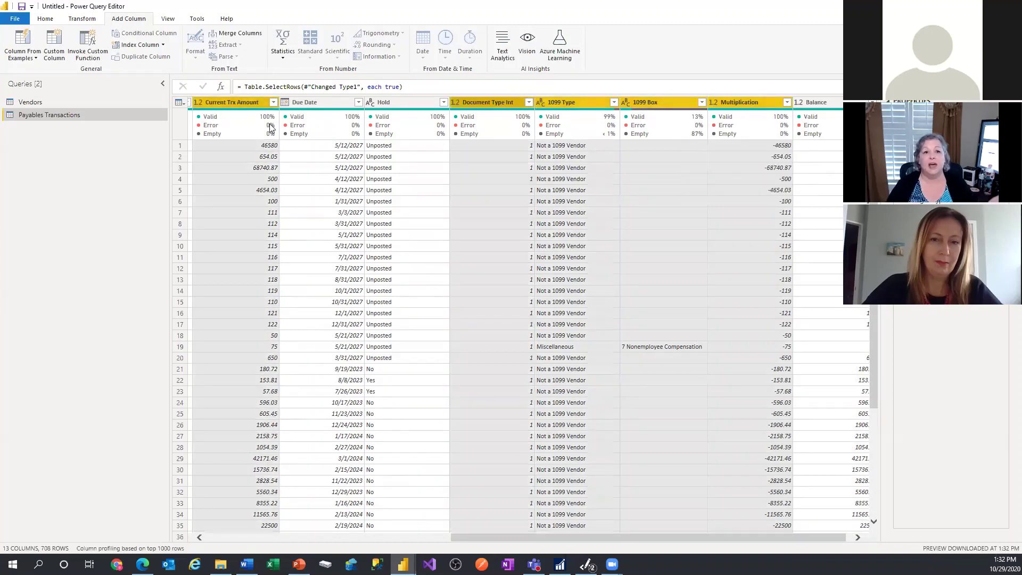
{"action": "right_click", "coordinate": [482, 104]}
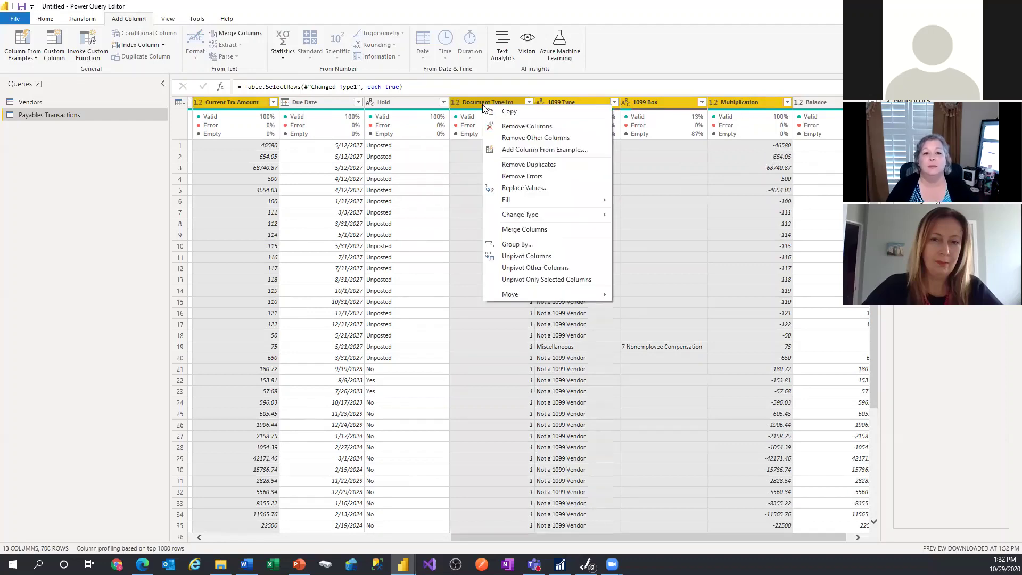
{"action": "left_click", "coordinate": [528, 125]}
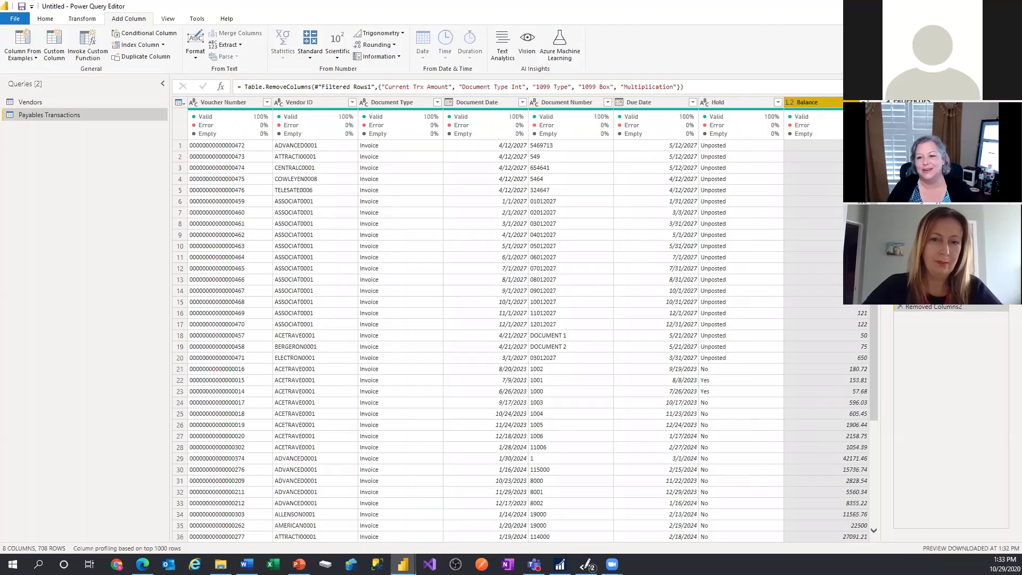
Filter the Balance column to exclude rows with a value of 0.
{"action": "left_click", "coordinate": [863, 102]}
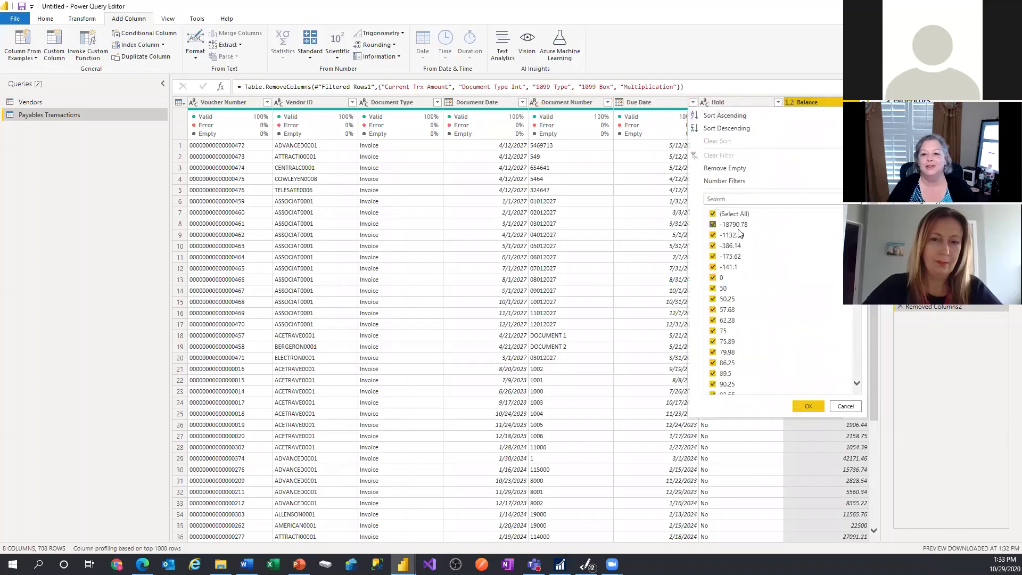
{"action": "left_click", "coordinate": [713, 278]}
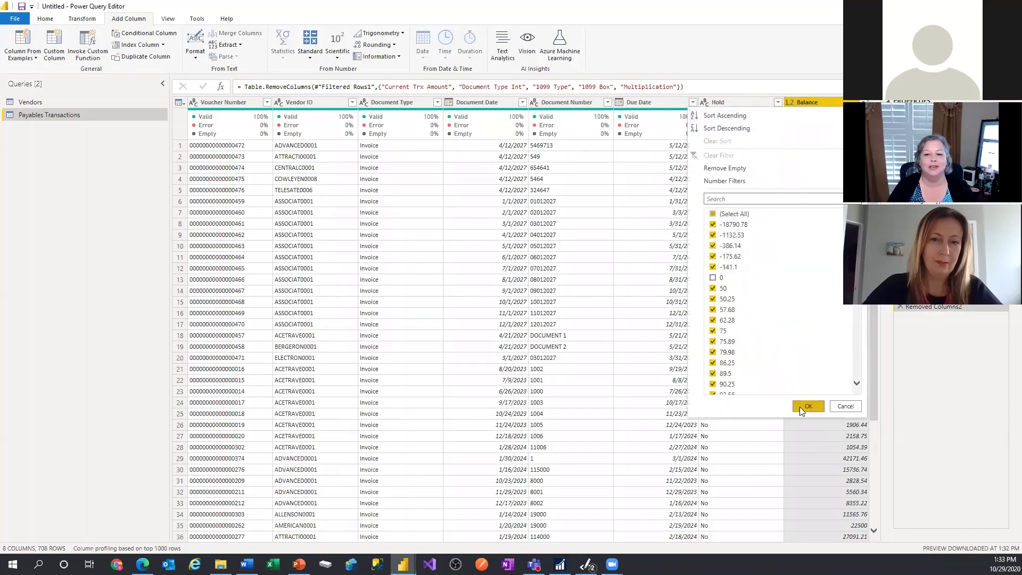
{"action": "left_click", "coordinate": [800, 407]}
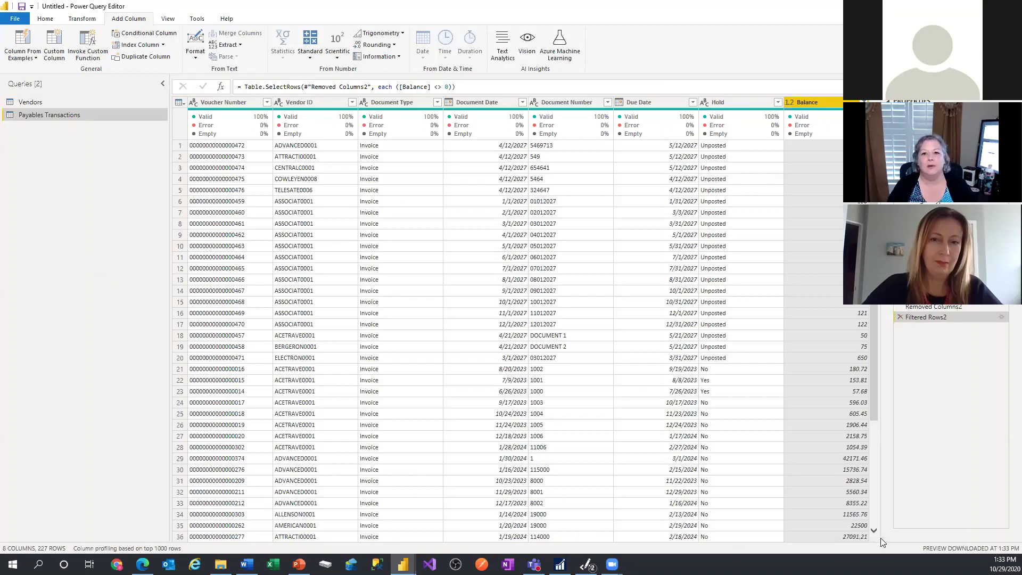
Add an Age column calculated from the Due Date column.
{"action": "left_click", "coordinate": [647, 103]}
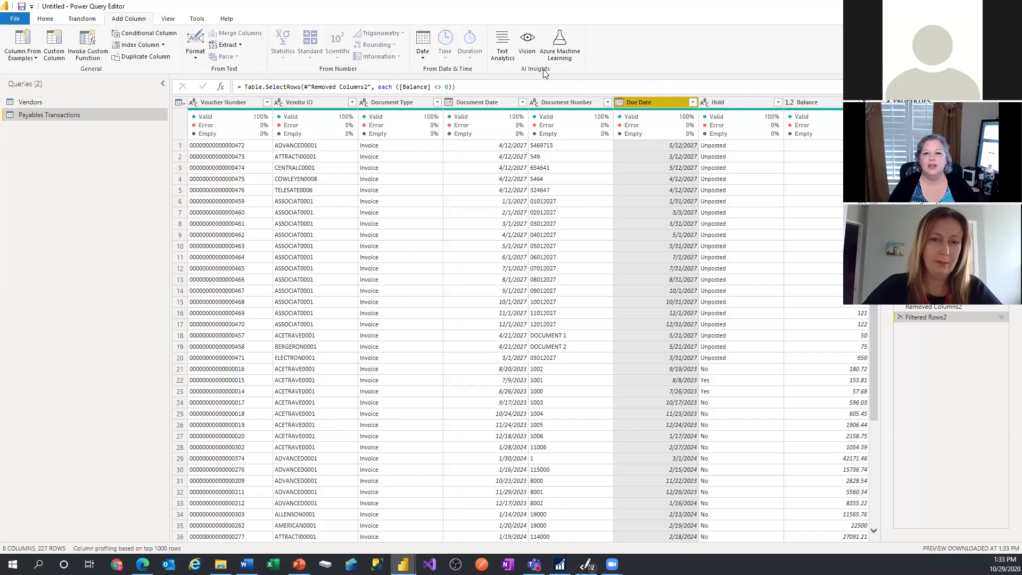
{"action": "left_click", "coordinate": [424, 56]}
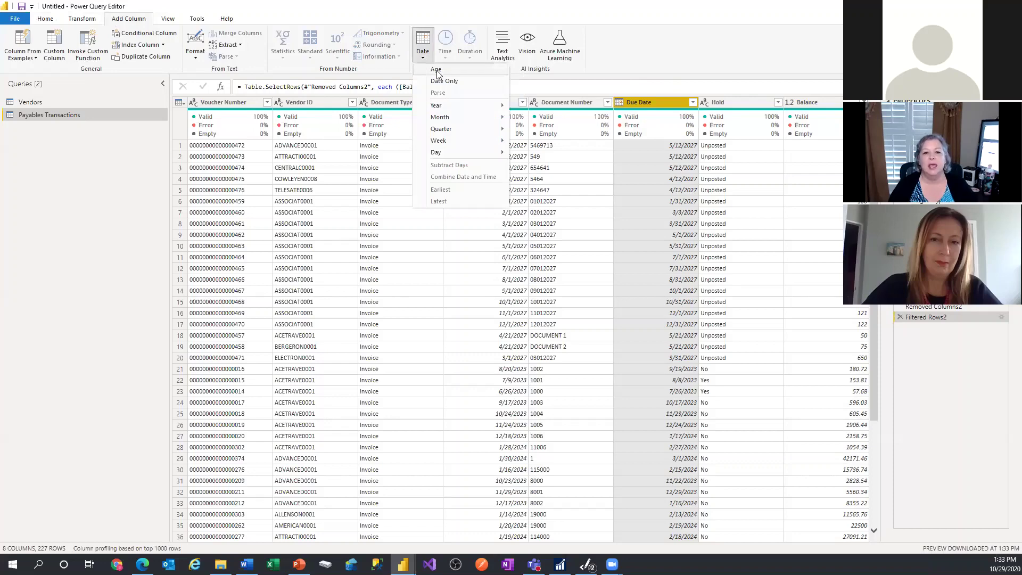
{"action": "left_click", "coordinate": [438, 71]}
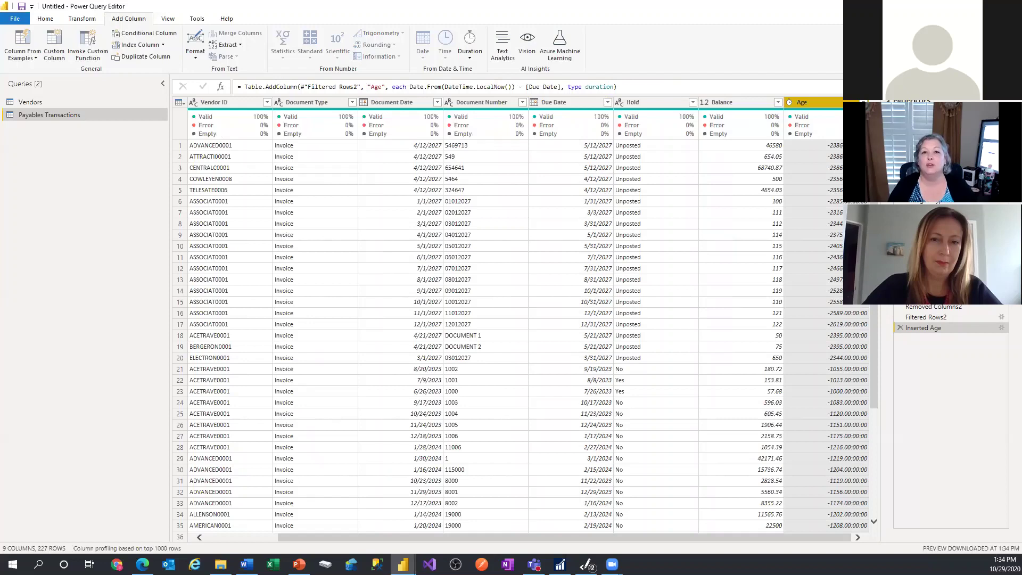
Convert the Age column to whole numbers and multiply its values by -1.
{"action": "left_click", "coordinate": [790, 102]}
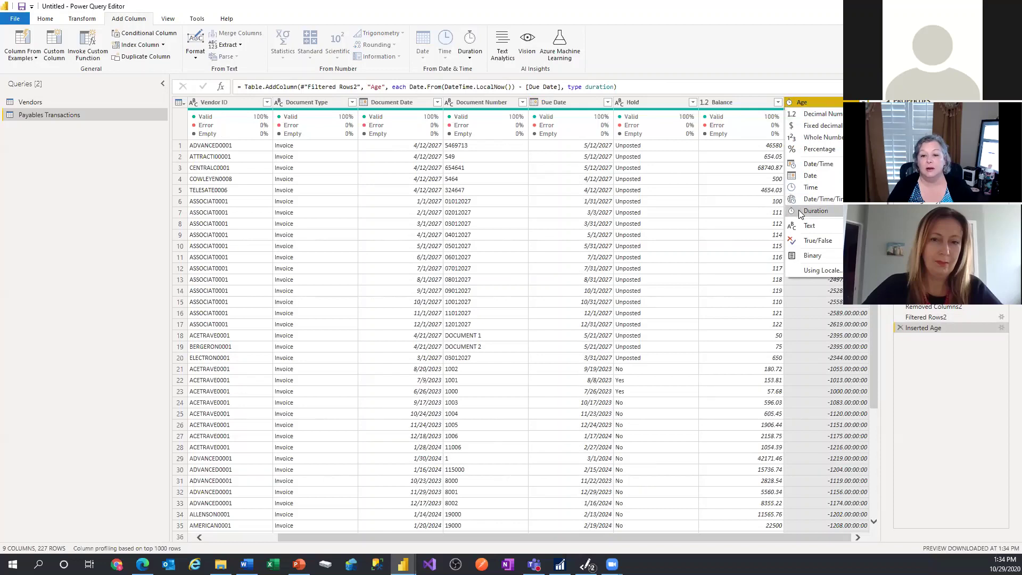
{"action": "left_click", "coordinate": [799, 140]}
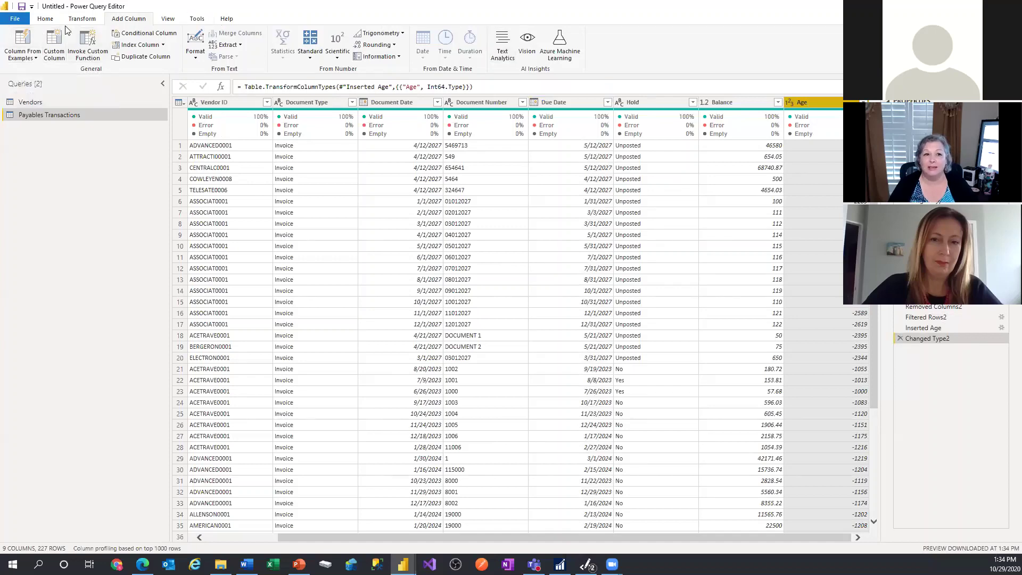
{"action": "left_click", "coordinate": [82, 19]}
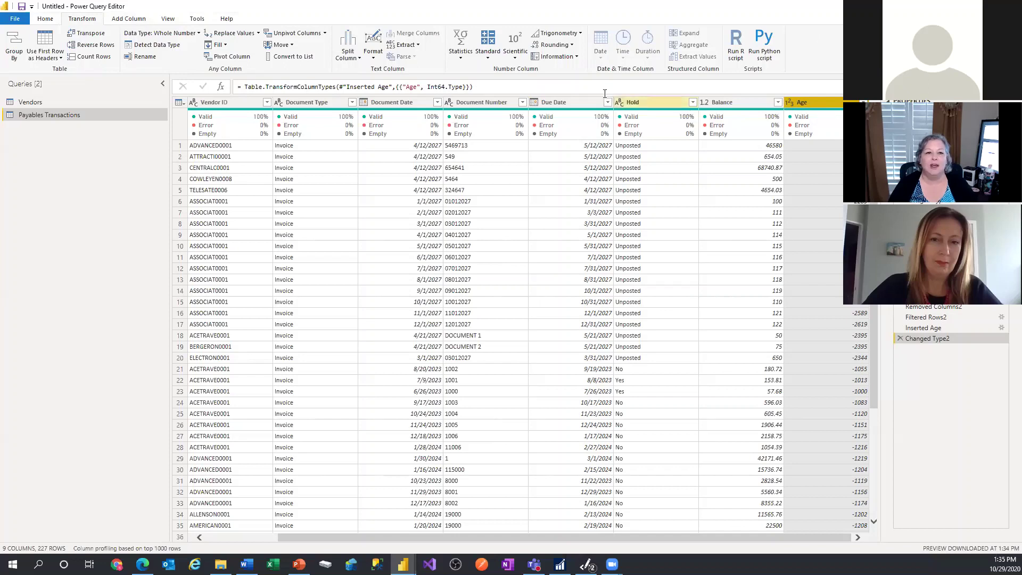
{"action": "left_click", "coordinate": [488, 53]}
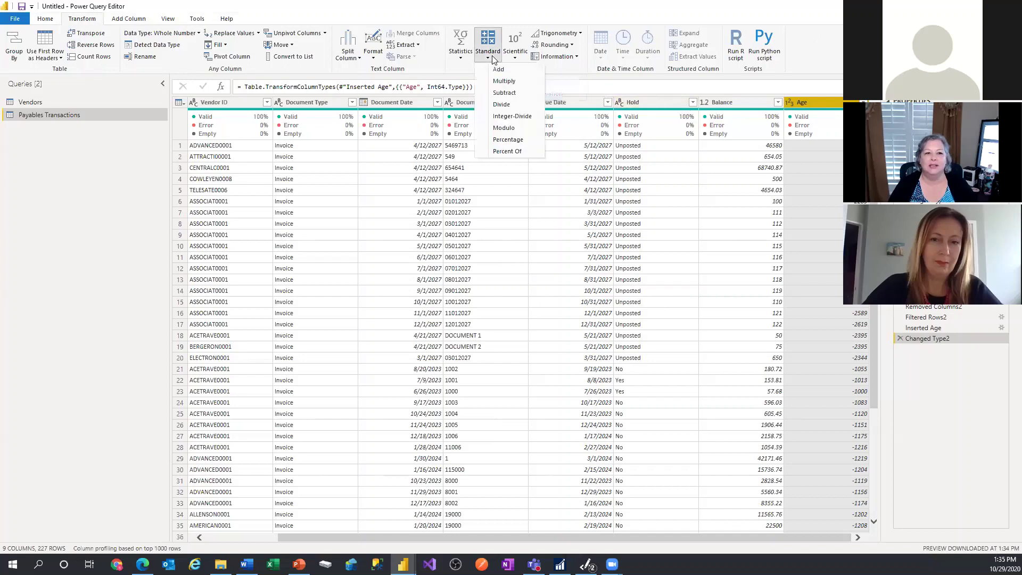
{"action": "left_click", "coordinate": [504, 82]}
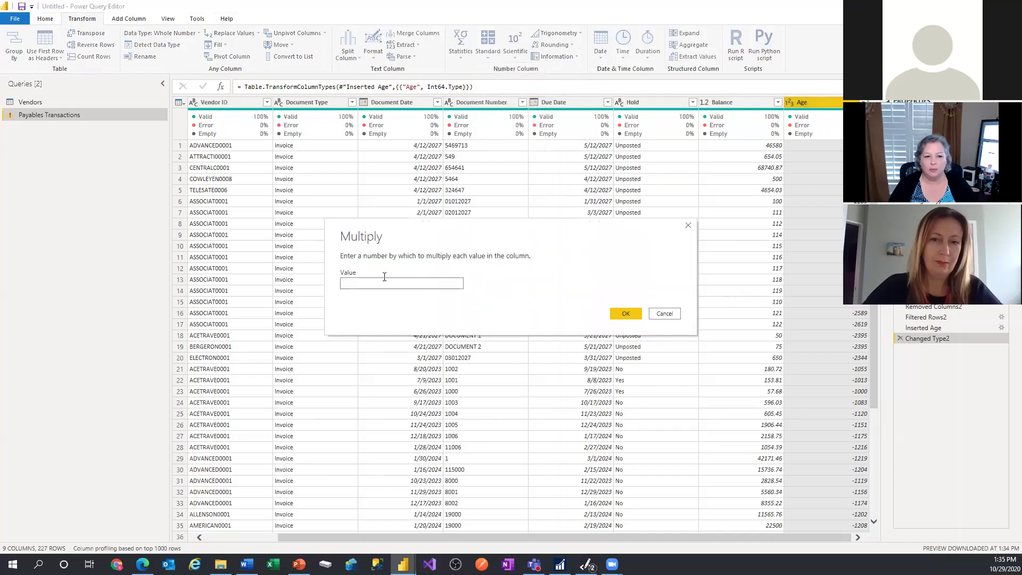
{"action": "type", "text": "-"}
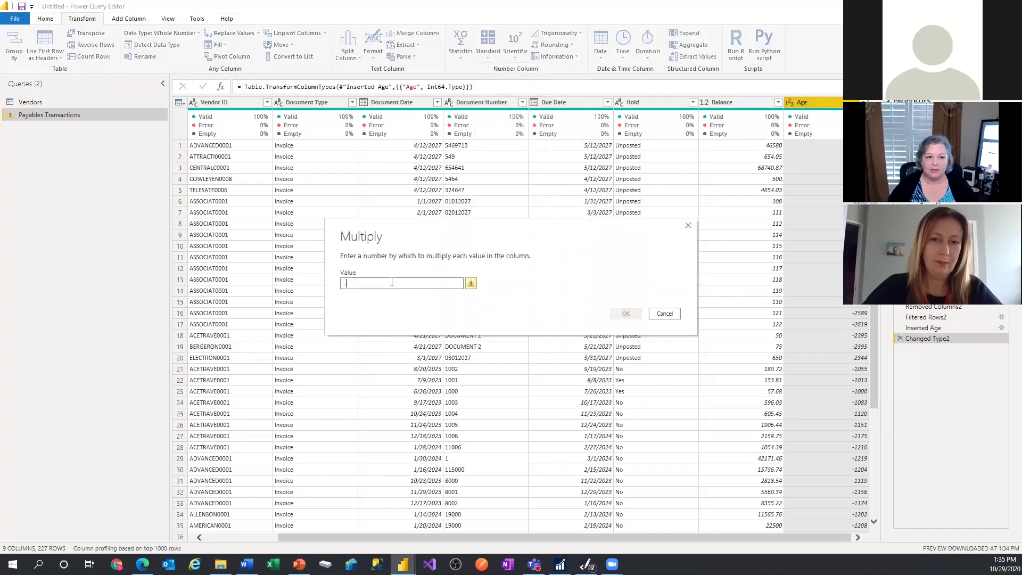
{"action": "type", "text": "1"}
{"action": "key", "text": "Return"}
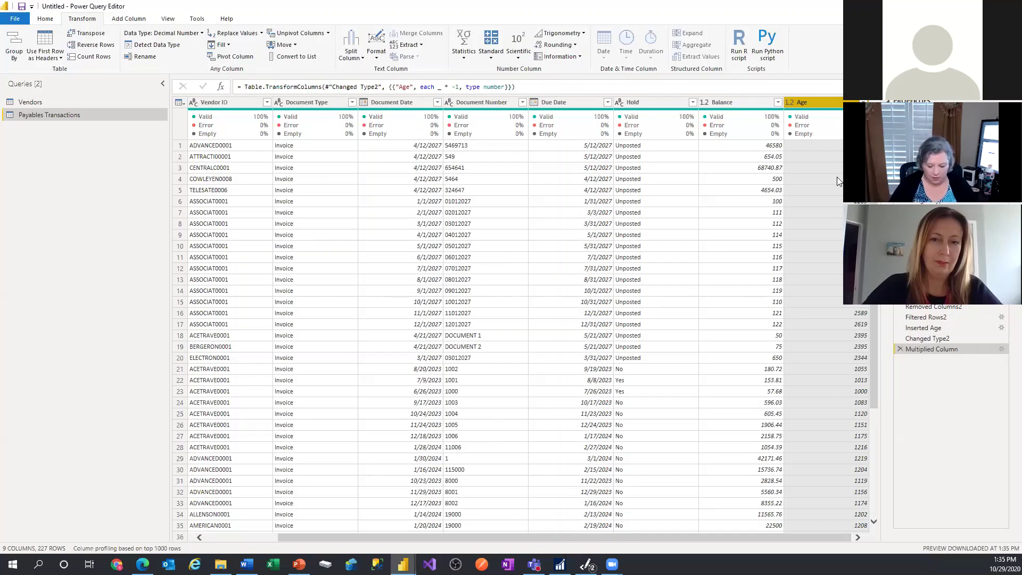
{"action": "key", "text": "alt"}
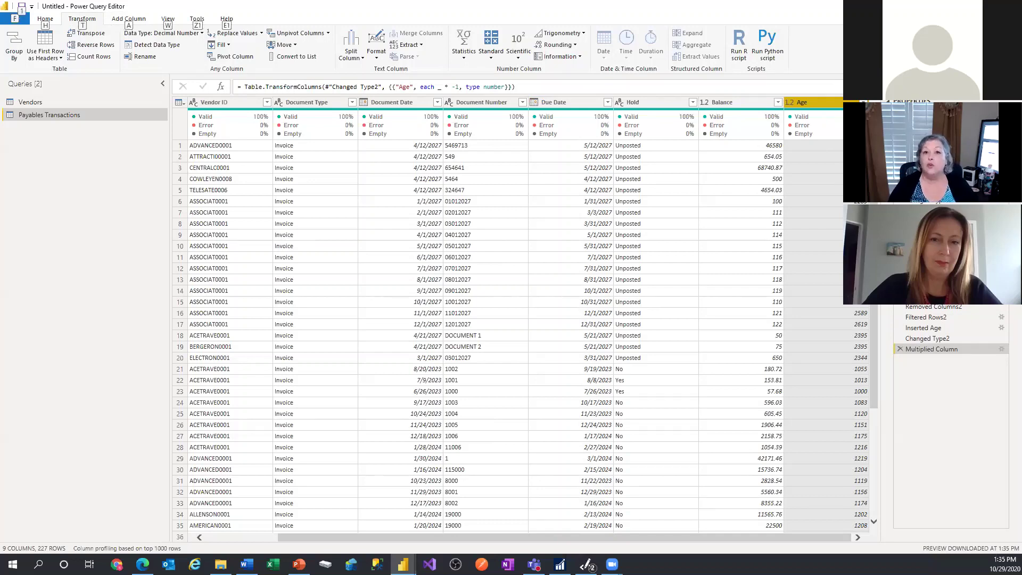
{"action": "left_click", "coordinate": [104, 206]}
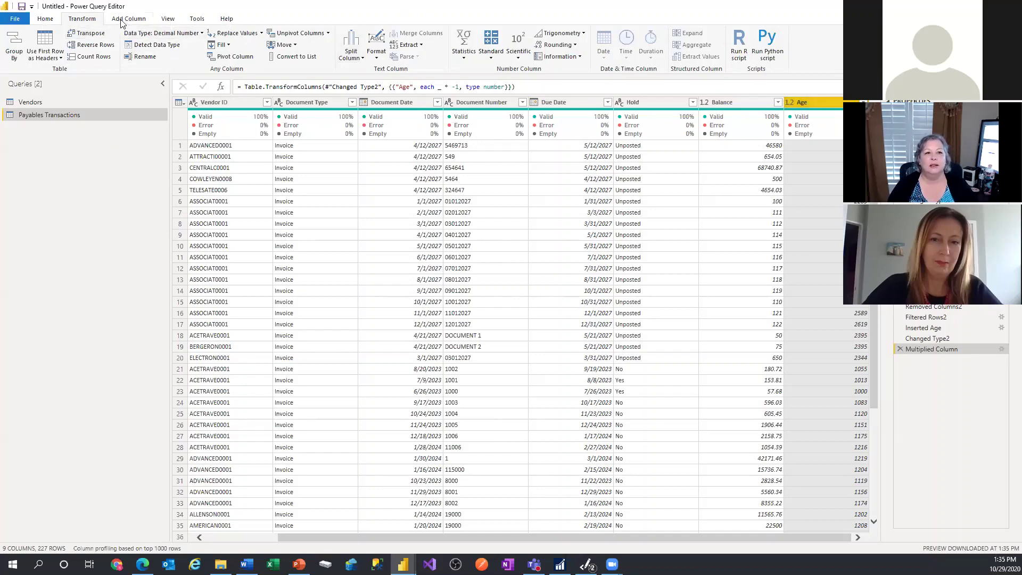
Start a new conditional column named Aging Bucket.
{"action": "left_click", "coordinate": [127, 20]}
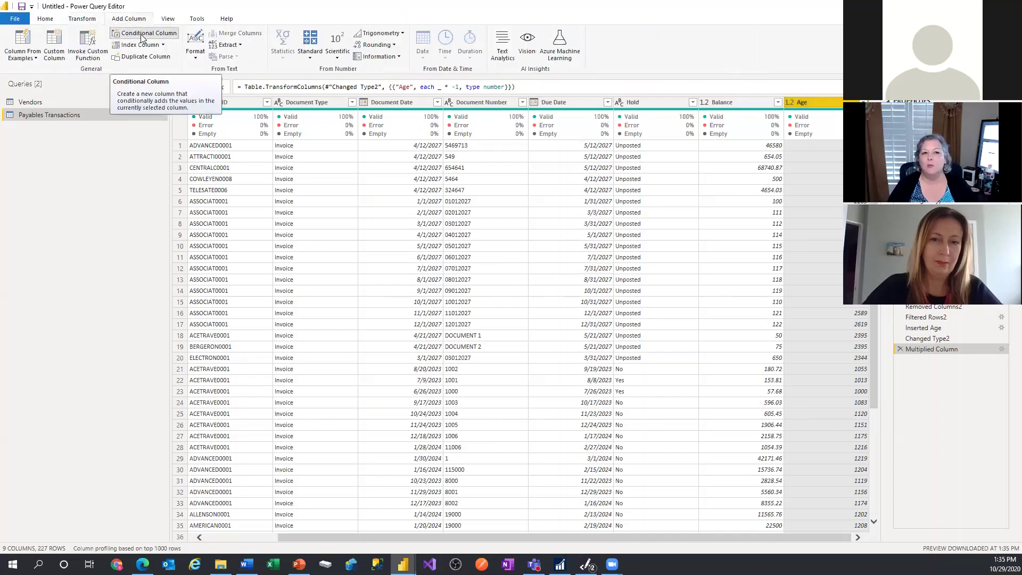
{"action": "left_click", "coordinate": [142, 35]}
{"action": "left_click_drag", "start_coordinate": [348, 238], "coordinate": [263, 238]}
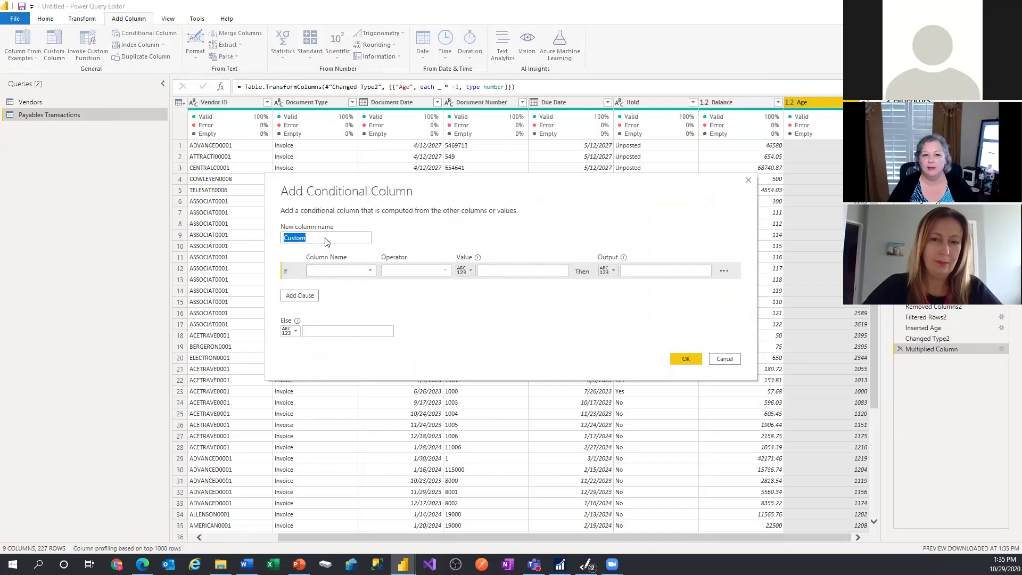
{"action": "type", "text": "Ag"}
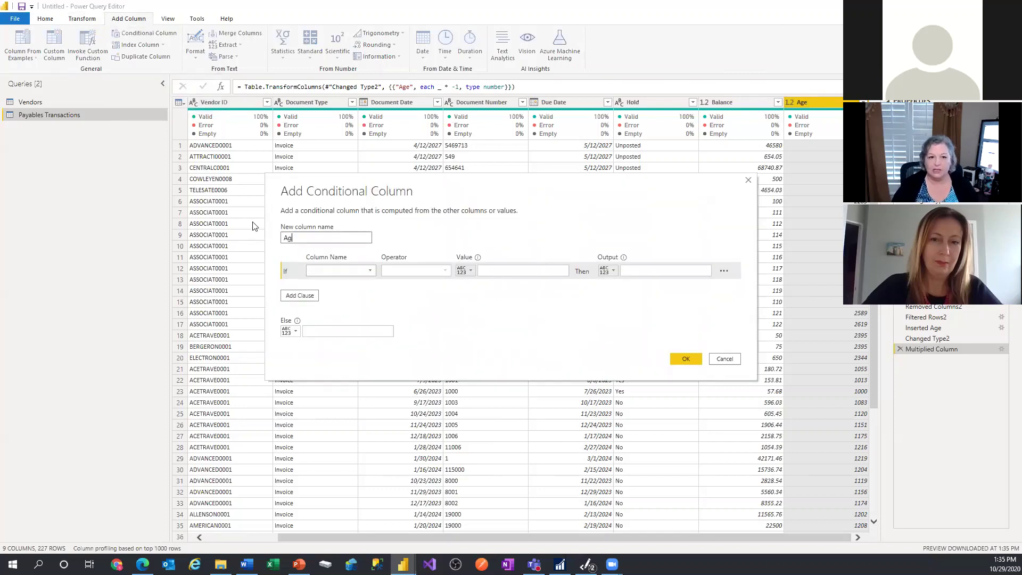
{"action": "type", "text": "ing Bucket"}
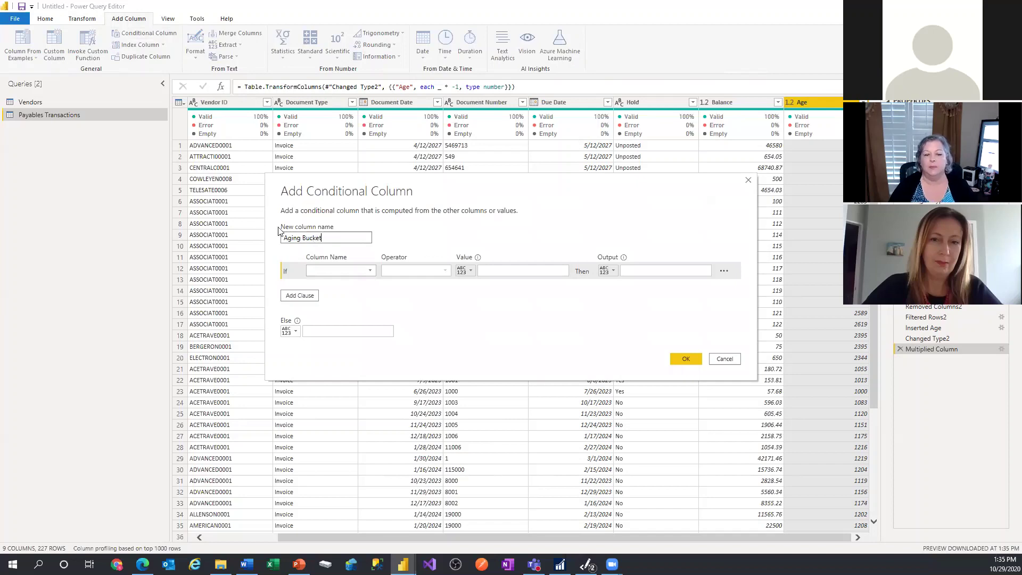
Set the first condition to test whether Age is less than 0, with the output entered as a value.
{"action": "left_click", "coordinate": [365, 272]}
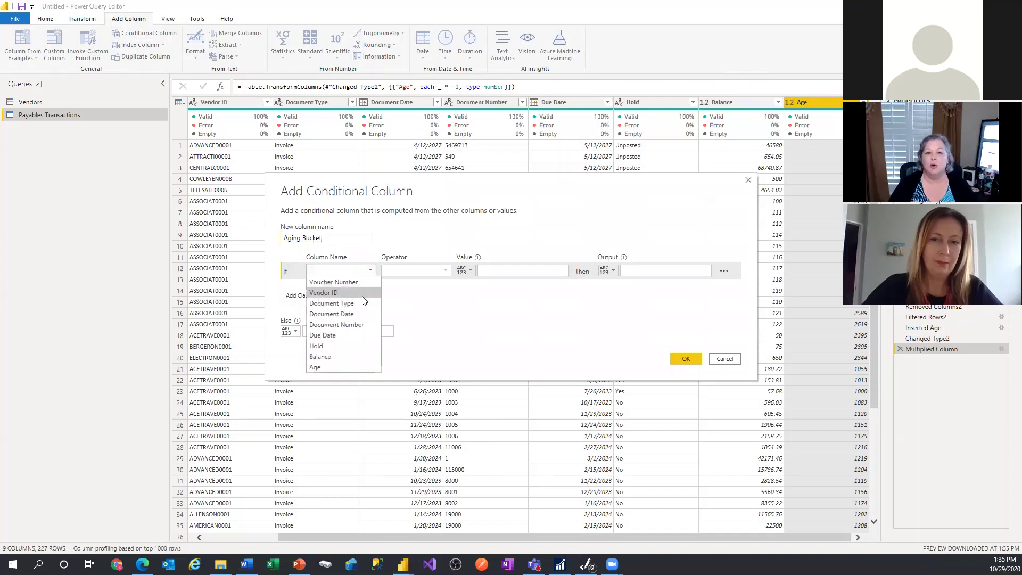
{"action": "left_click", "coordinate": [340, 366]}
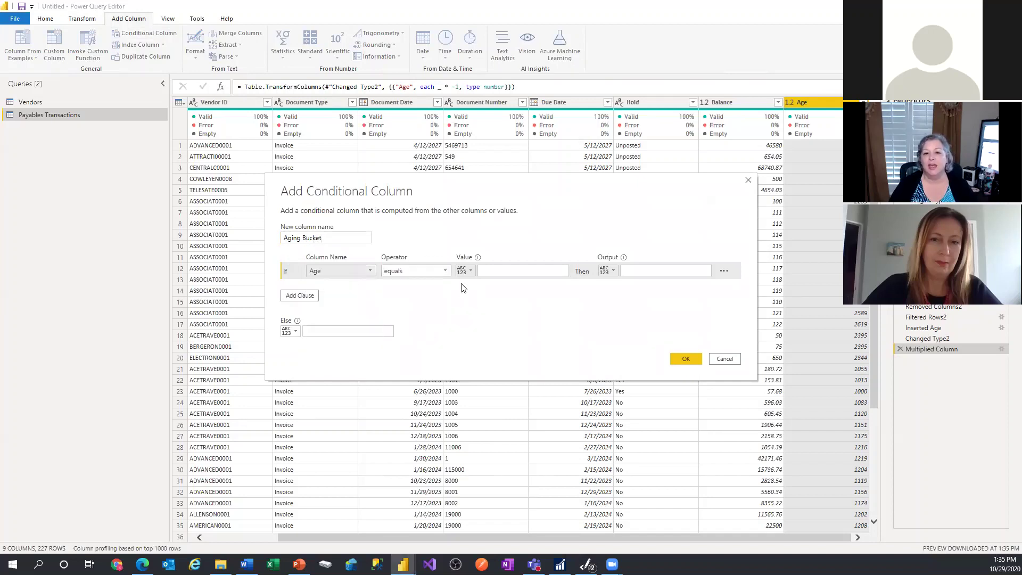
{"action": "left_click", "coordinate": [445, 271]}
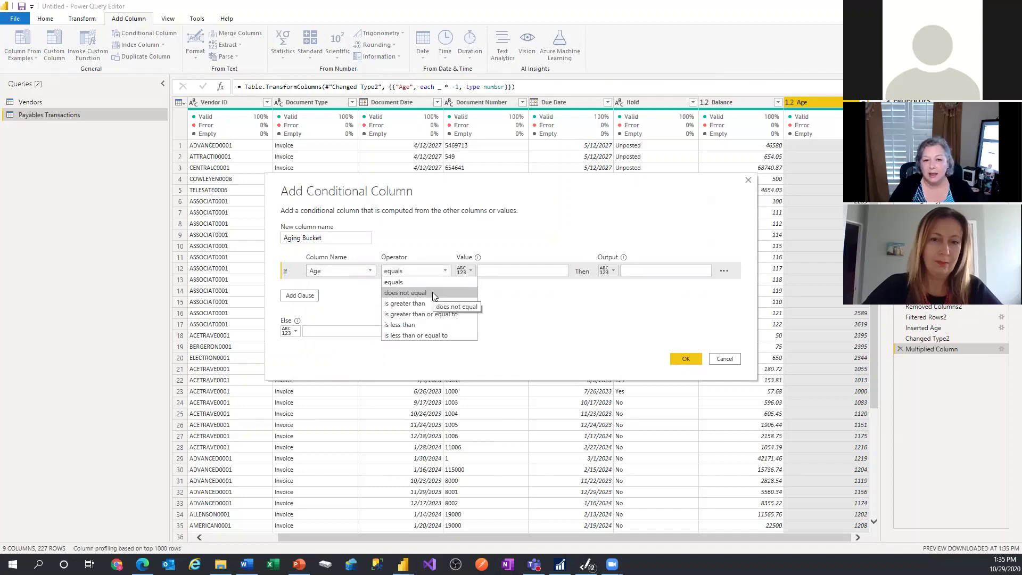
{"action": "left_click", "coordinate": [399, 324]}
{"action": "left_click", "coordinate": [530, 271]}
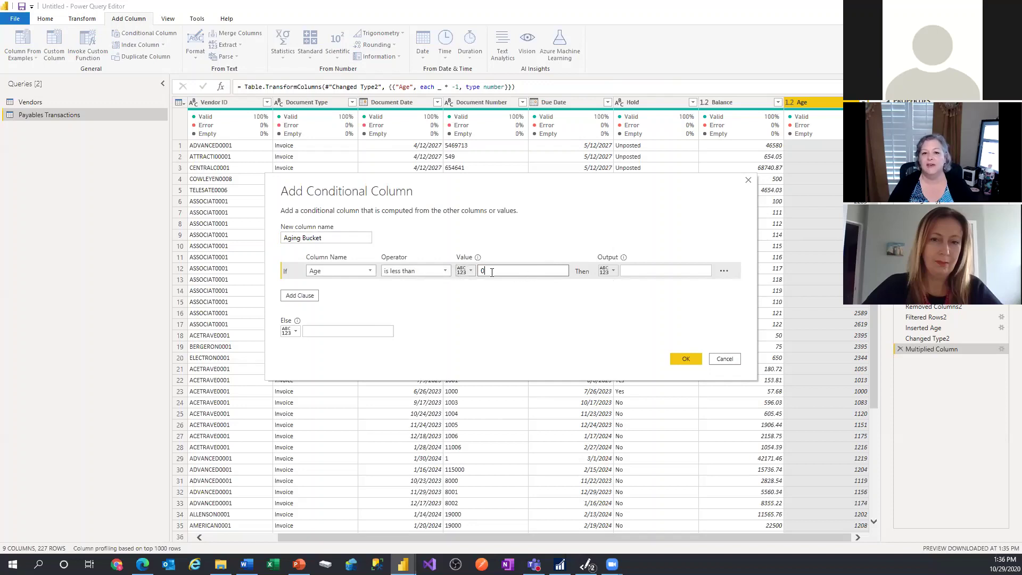
{"action": "left_click", "coordinate": [635, 272]}
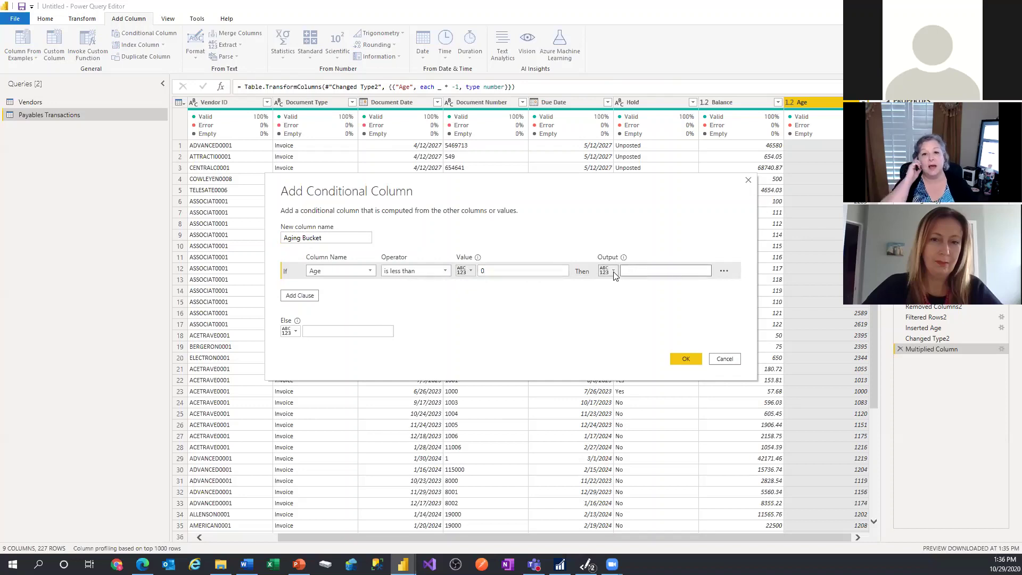
{"action": "left_click", "coordinate": [615, 272]}
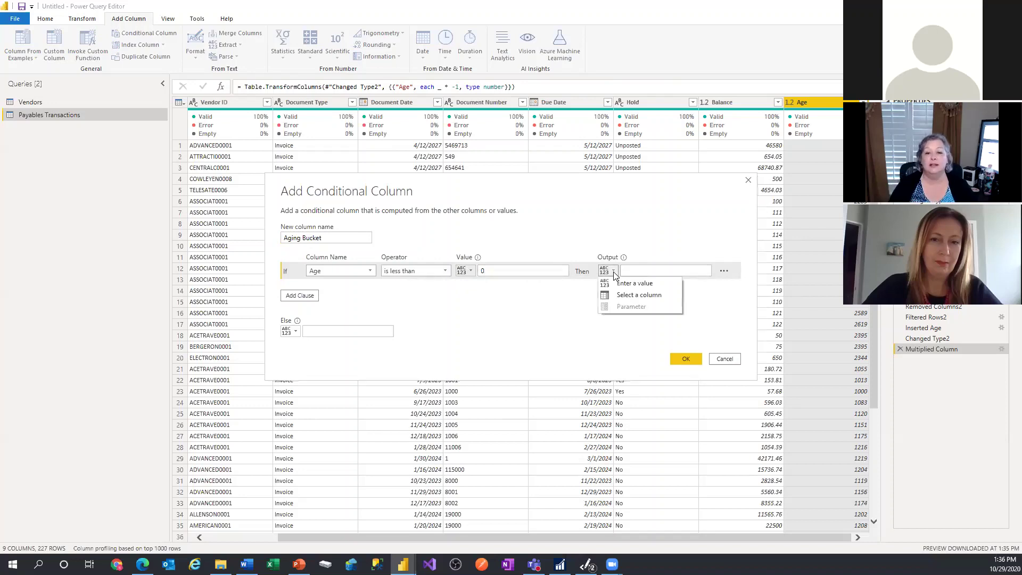
{"action": "left_click", "coordinate": [642, 281]}
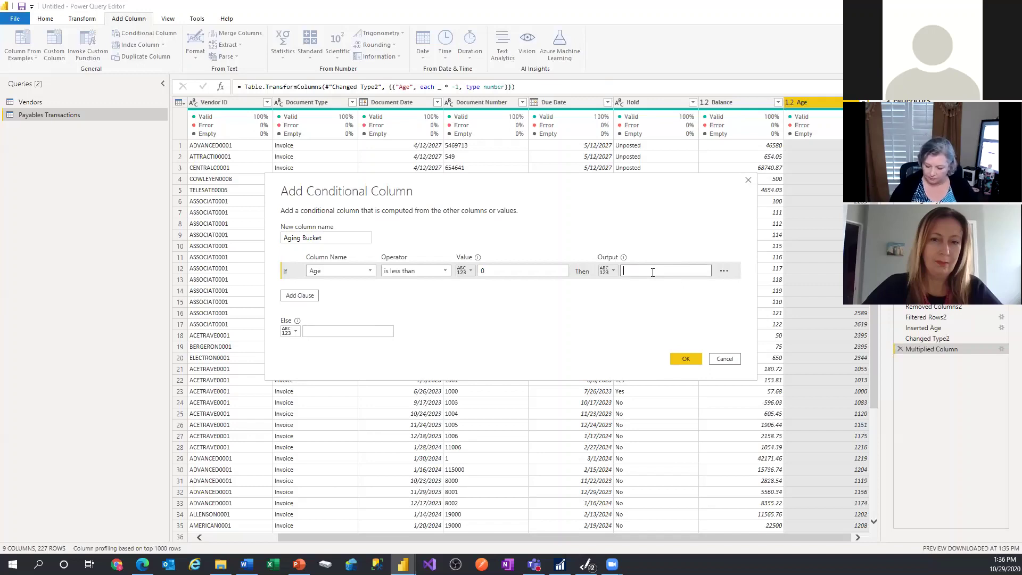
Change the first condition's operator to "is less than or equal to" and set its output to "0 Days or Past Due".
{"action": "left_click", "coordinate": [445, 272]}
{"action": "left_click", "coordinate": [420, 335]}
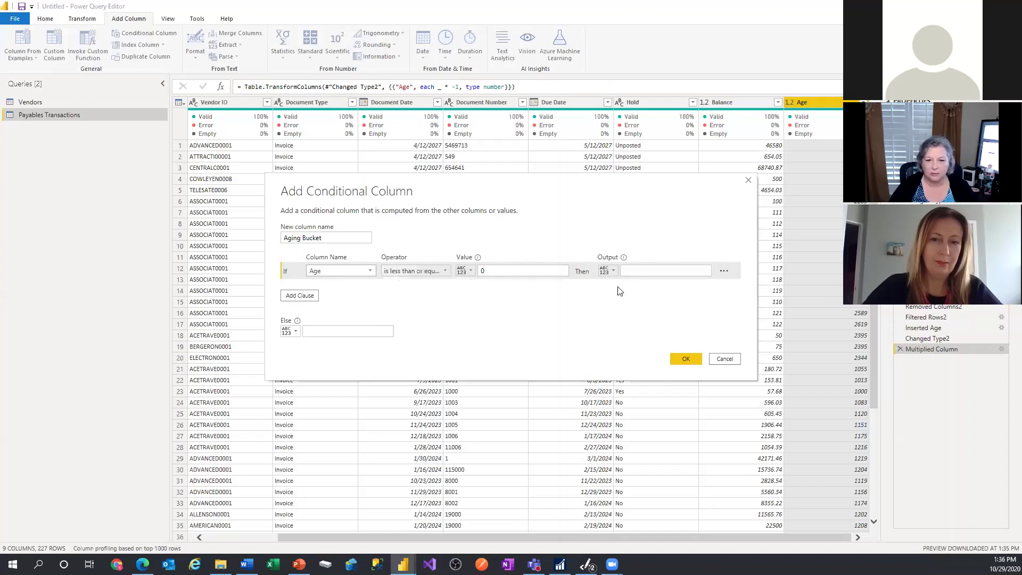
{"action": "left_click", "coordinate": [642, 271]}
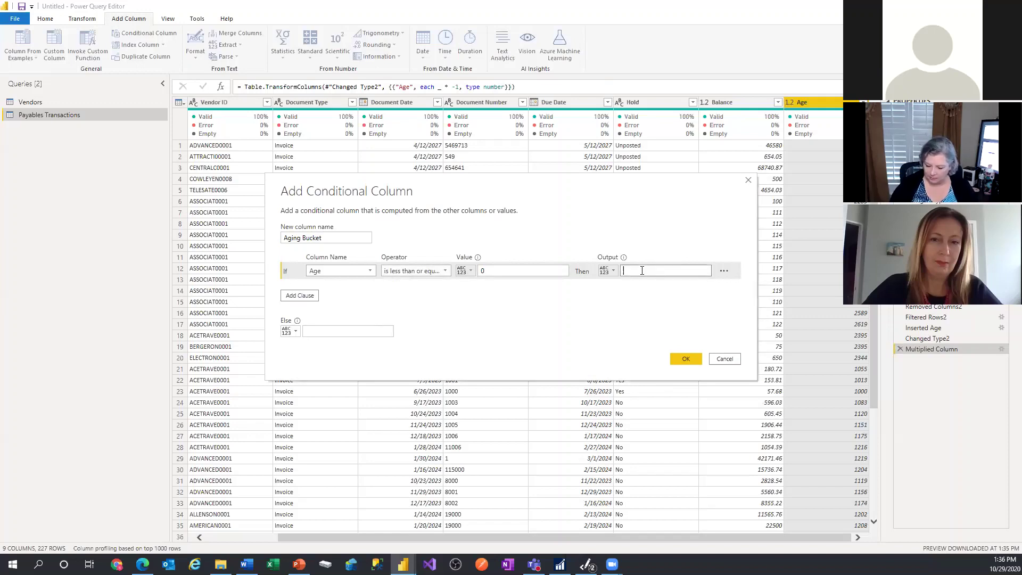
{"action": "type", "text": "0 Days"}
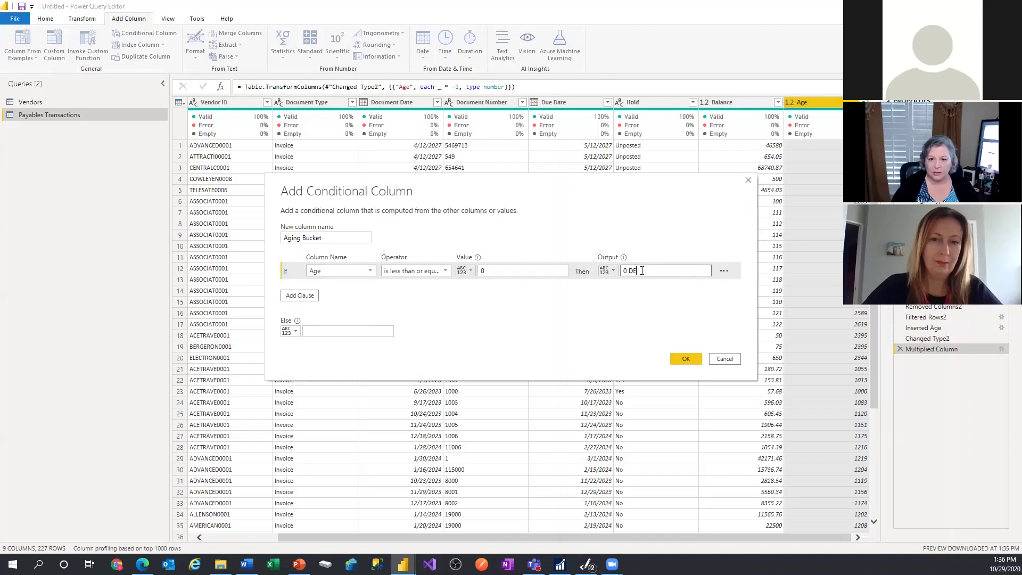
{"action": "type", "text": "a"}
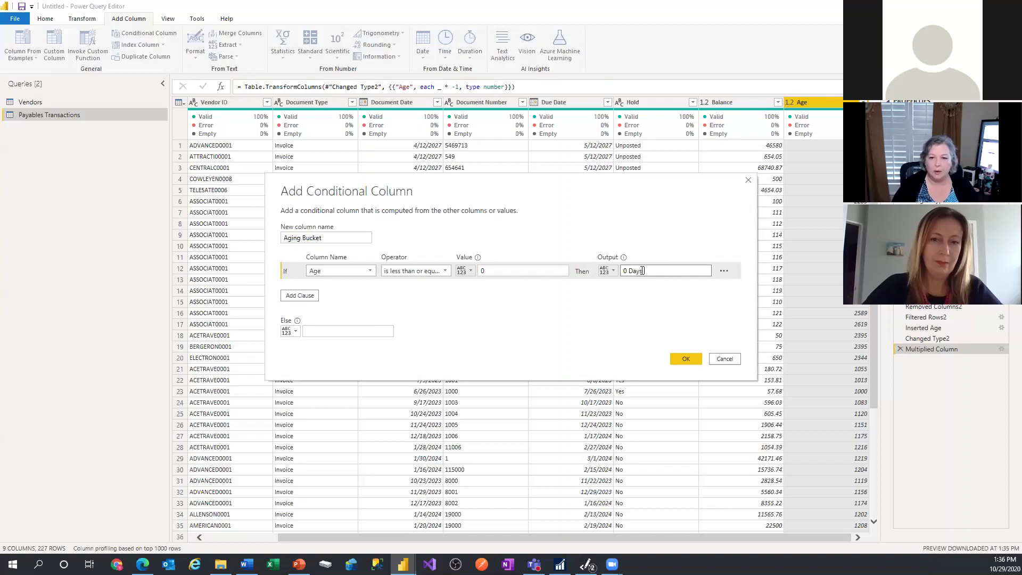
{"action": "type", "text": " or Past Due"}
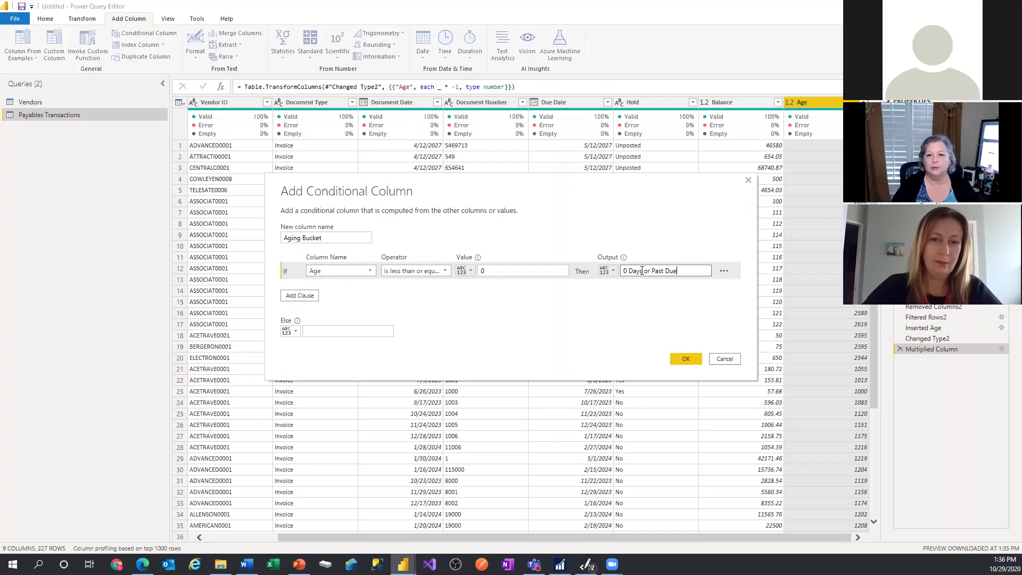
Add a second clause that tests whether Age is less than 2000.
{"action": "left_click", "coordinate": [307, 296]}
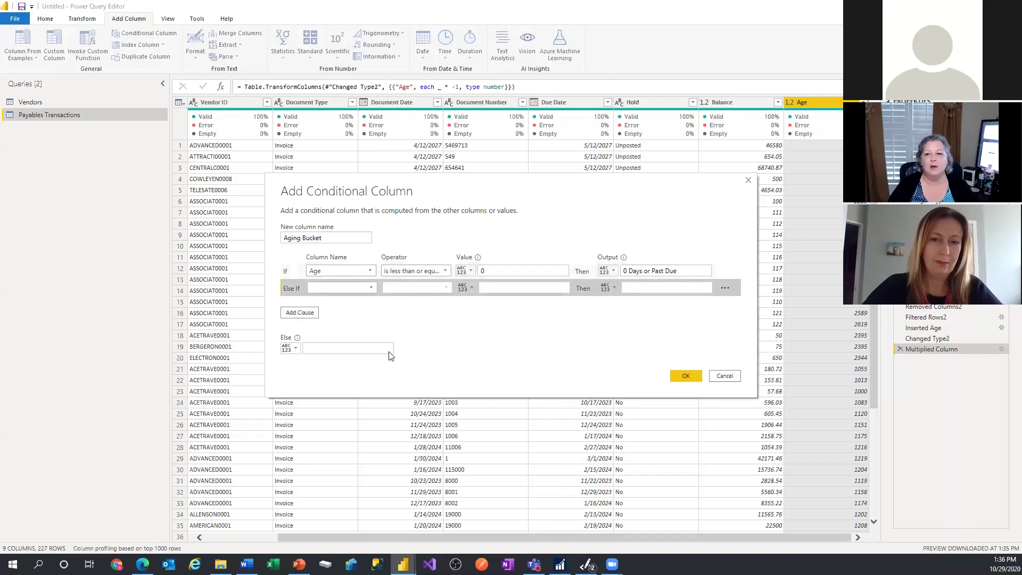
{"action": "left_click", "coordinate": [365, 289]}
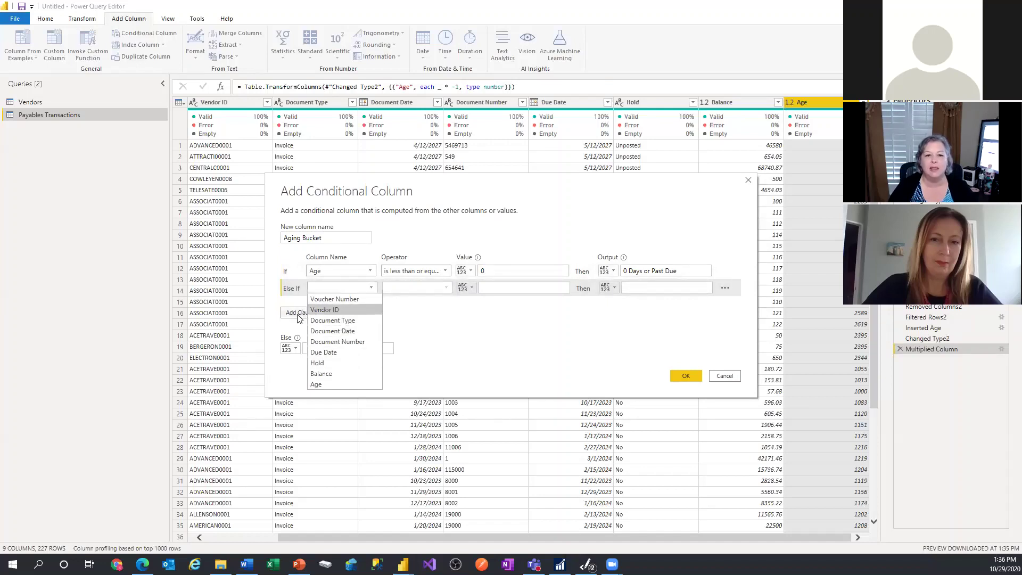
{"action": "left_click", "coordinate": [325, 385]}
{"action": "left_click", "coordinate": [446, 288]}
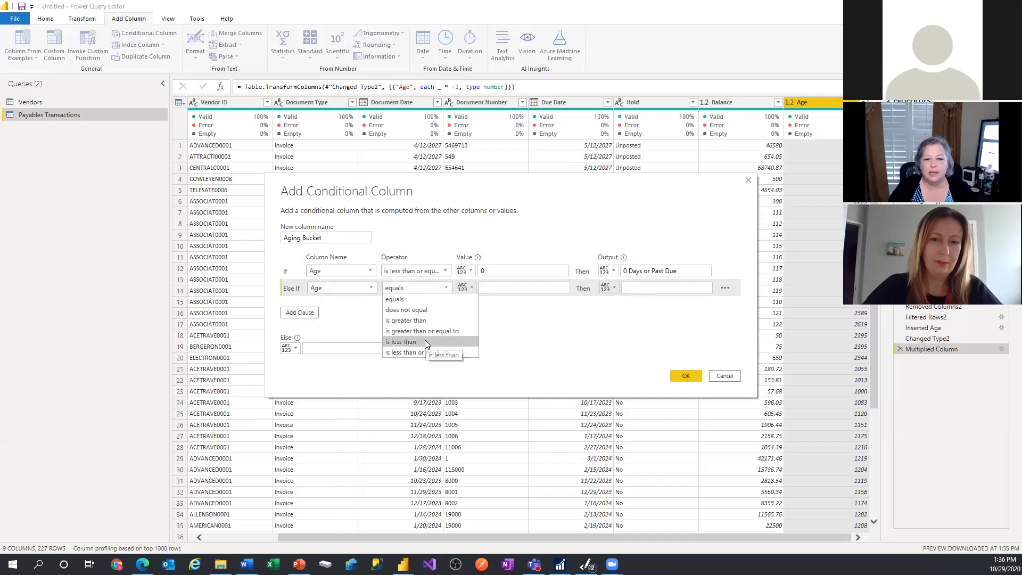
{"action": "left_click", "coordinate": [425, 341]}
{"action": "left_click", "coordinate": [501, 288]}
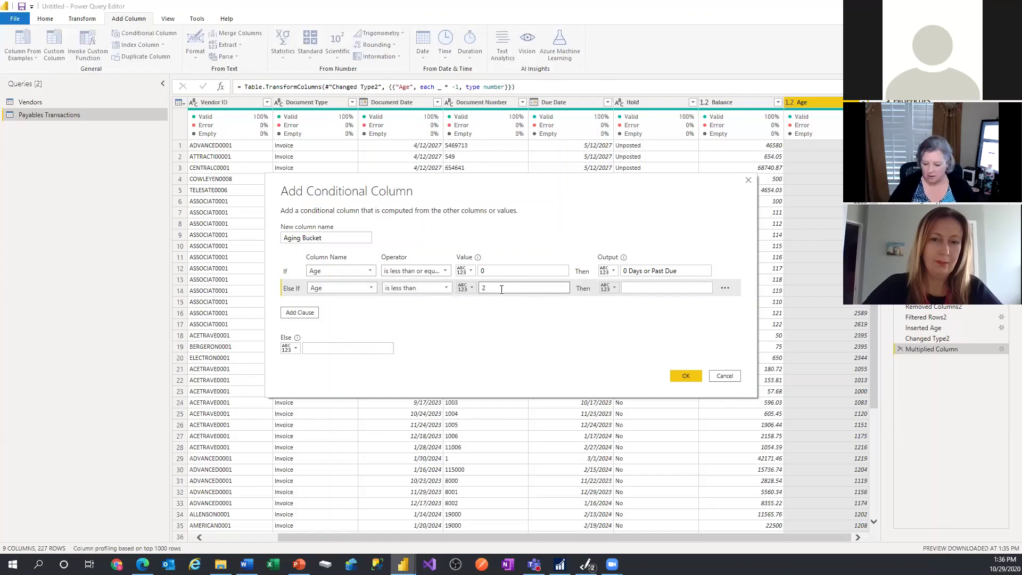
{"action": "type", "text": "2000"}
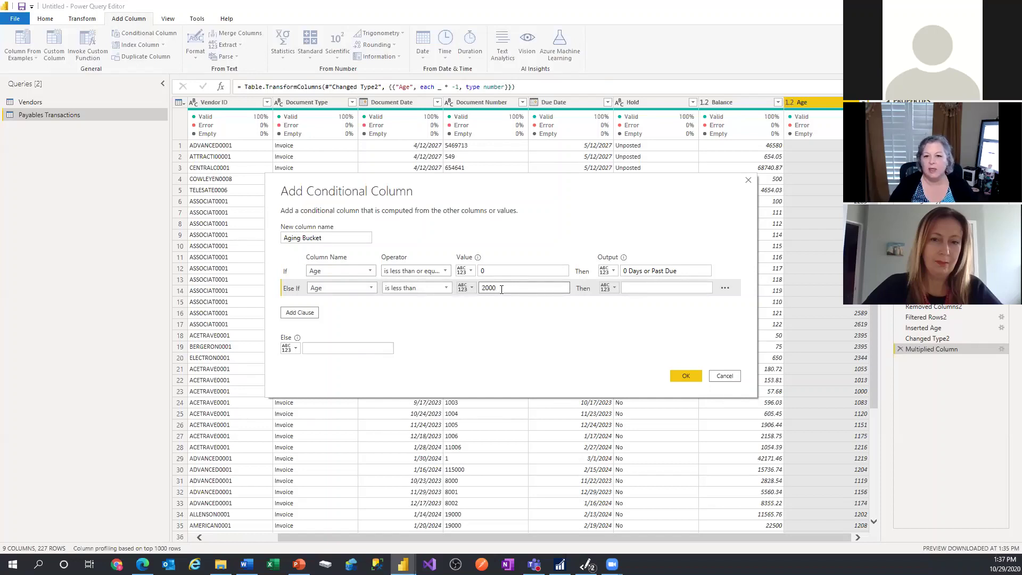
Set the second clause's output to "1 - 1999 Days".
{"action": "left_click", "coordinate": [647, 287]}
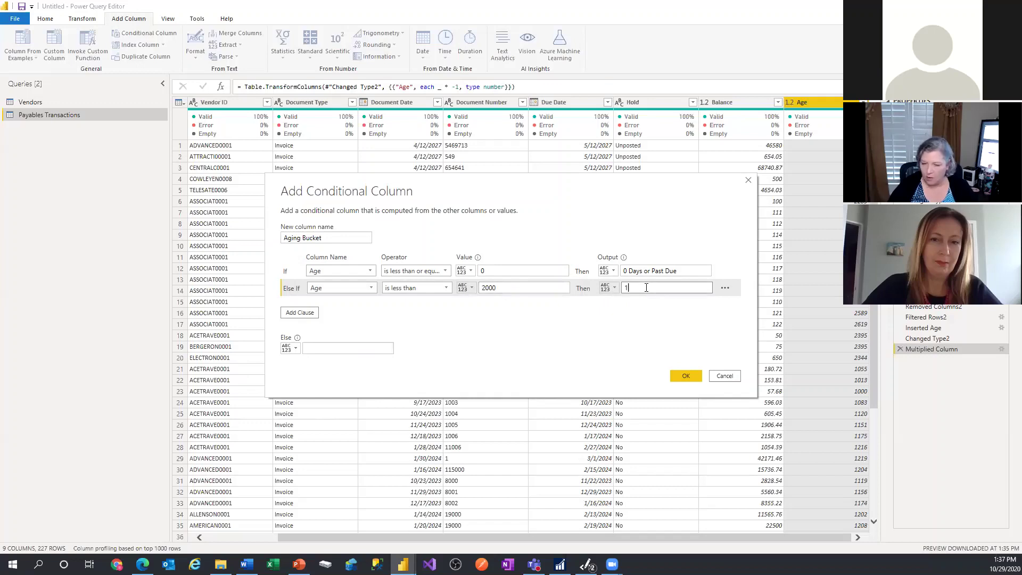
{"action": "type", "text": "1 - 199"}
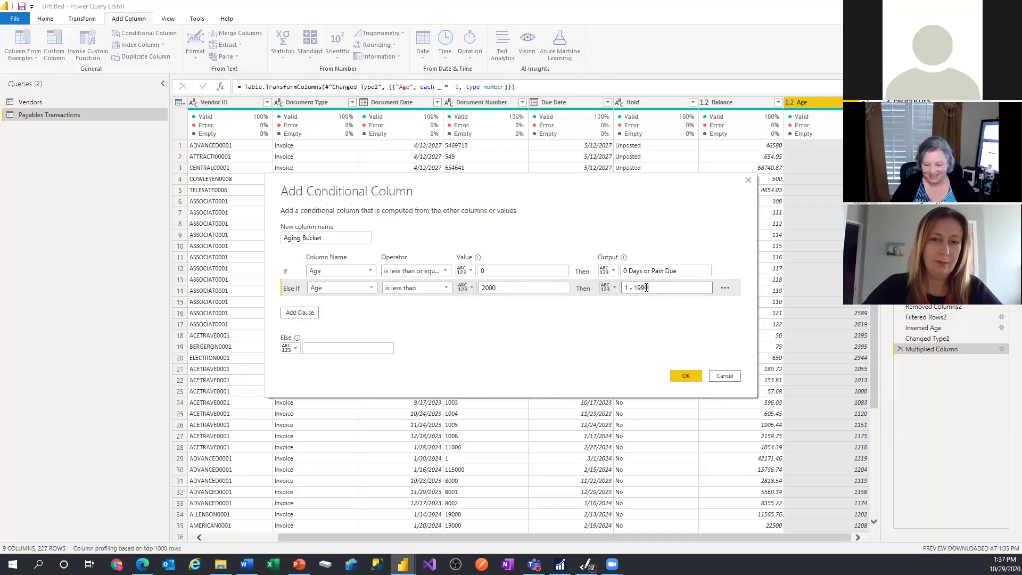
{"action": "type", "text": " in Day"}
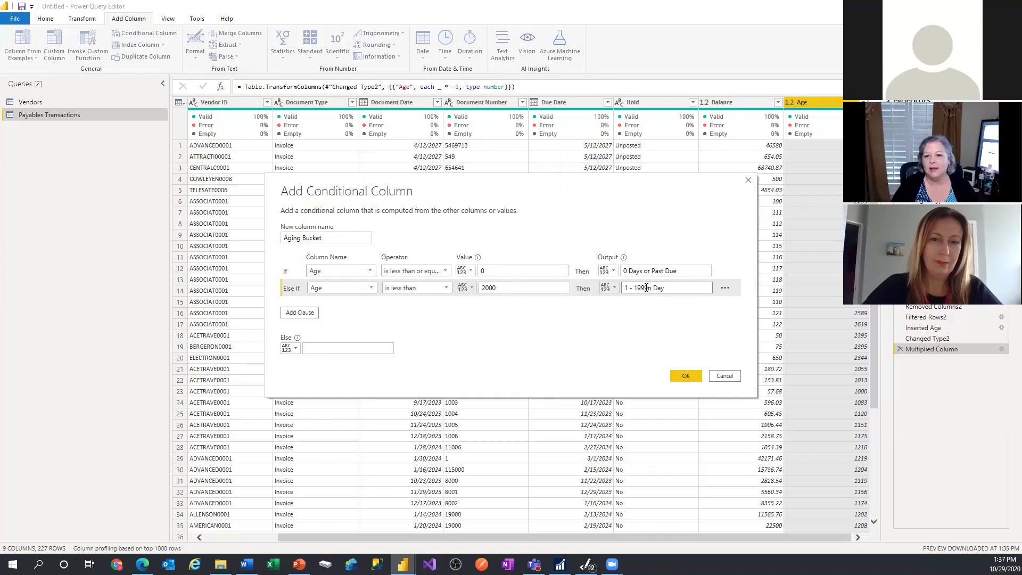
{"action": "key", "text": "BackSpace"}
{"action": "key", "text": "BackSpace"}
{"action": "key", "text": "BackSpace"}
{"action": "type", "text": "9 Days"}
Add a third clause that tests whether Age is less than 3000.
{"action": "left_click", "coordinate": [312, 318]}
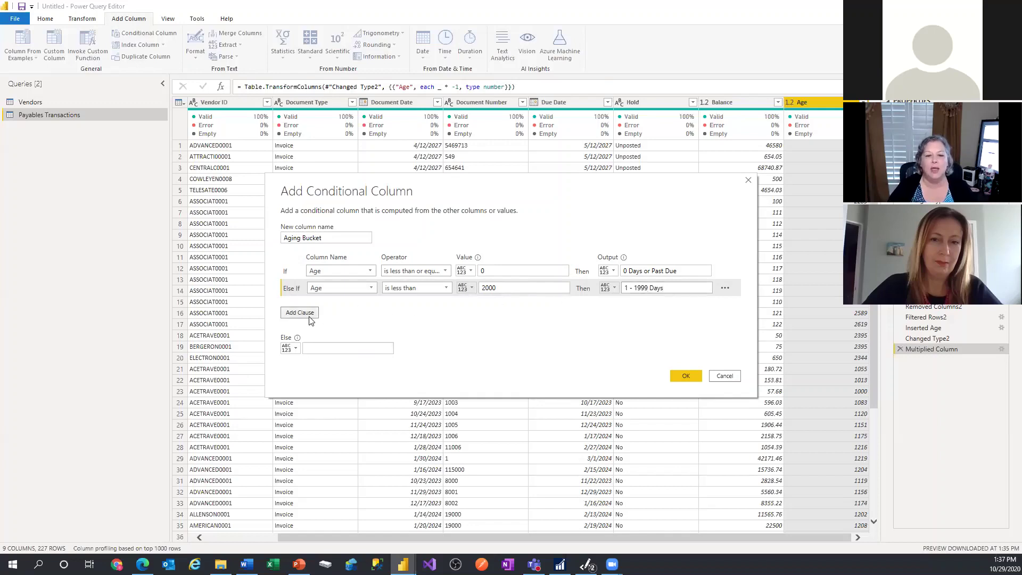
{"action": "left_click", "coordinate": [371, 306]}
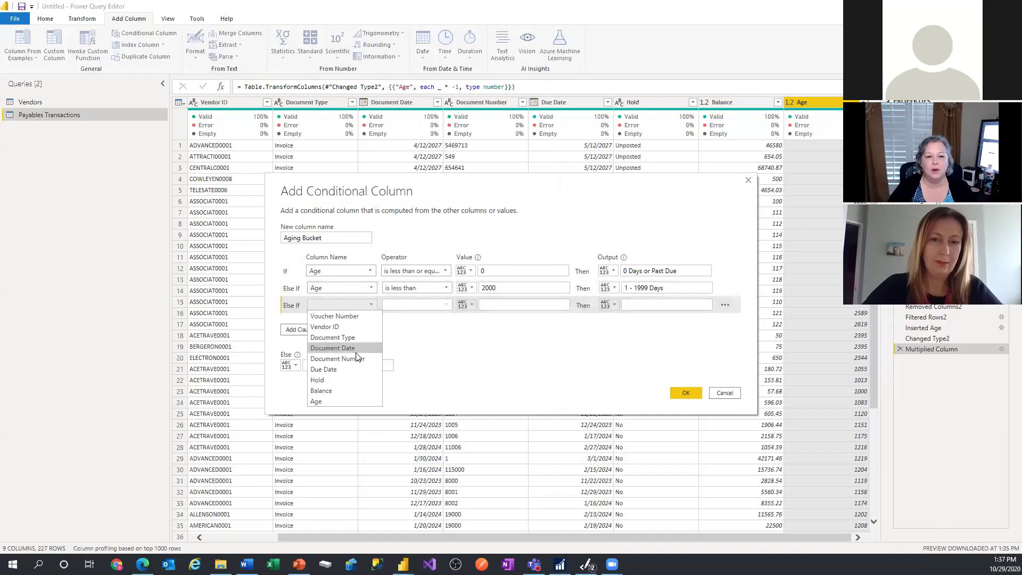
{"action": "left_click", "coordinate": [322, 400]}
{"action": "left_click", "coordinate": [441, 309]}
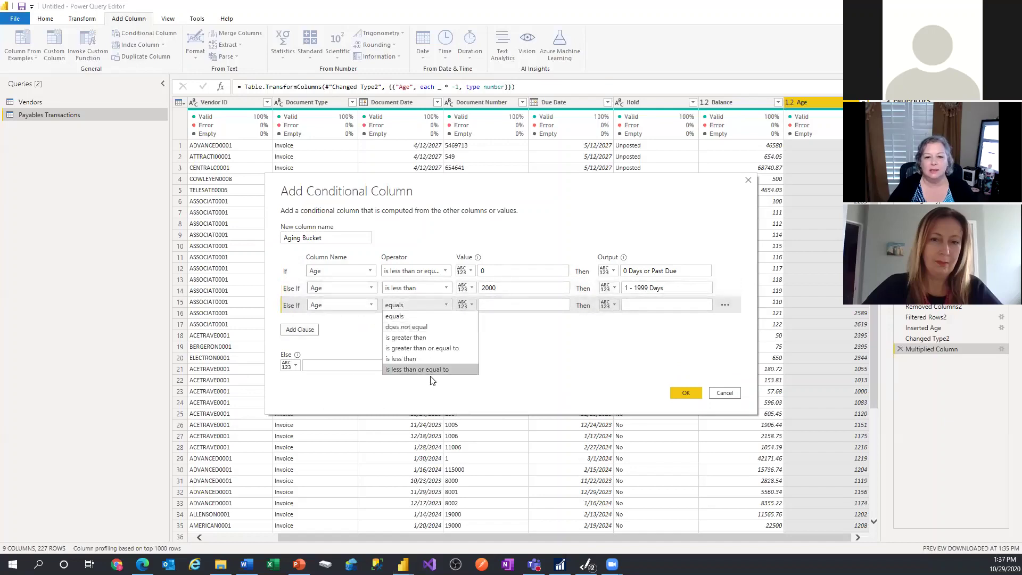
{"action": "left_click", "coordinate": [428, 362]}
{"action": "left_click", "coordinate": [496, 306]}
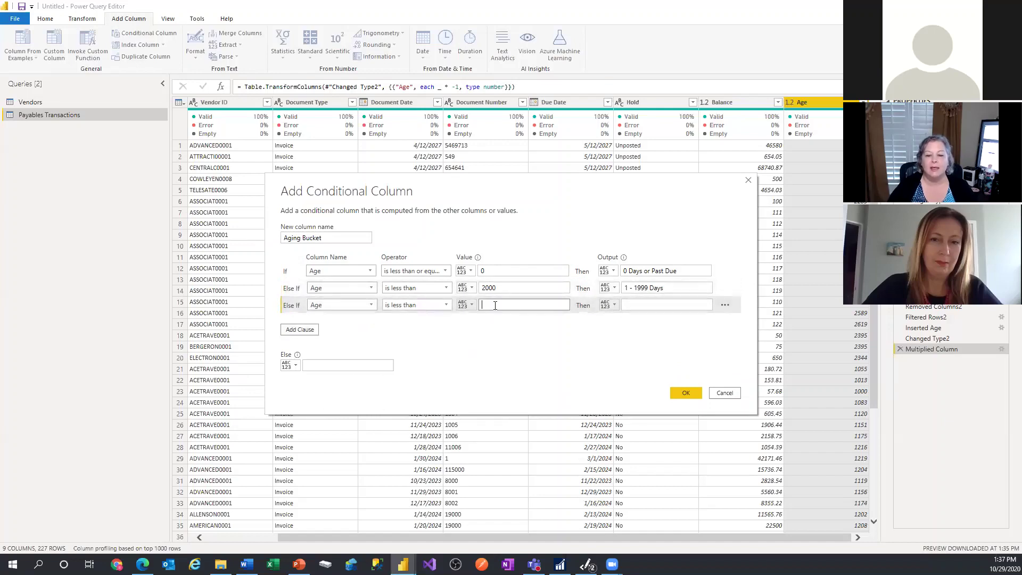
{"action": "type", "text": "3000"}
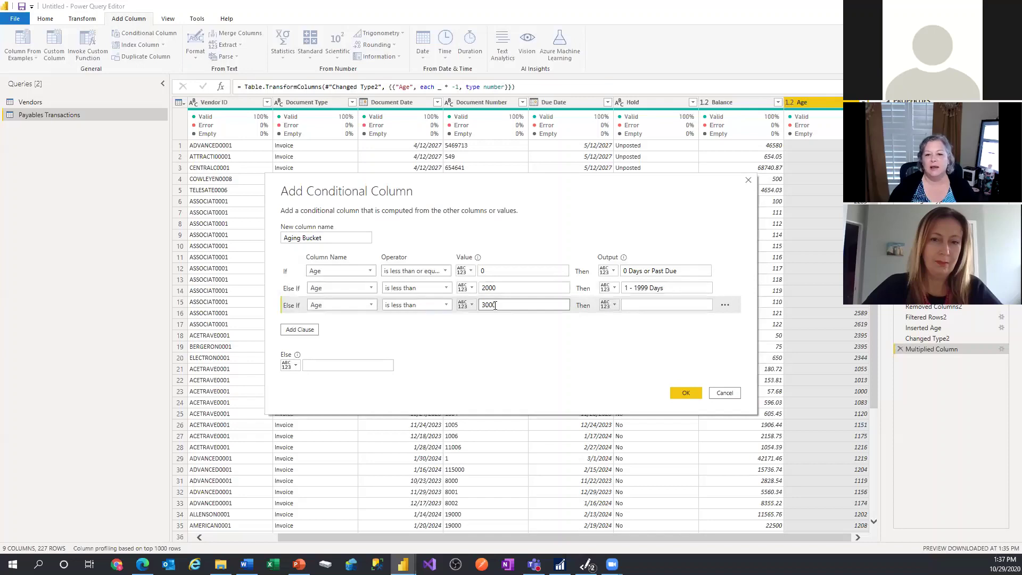
Set the third clause's output to "2000 - 2999 Days".
{"action": "key", "text": "Tab"}
{"action": "key", "text": "Tab"}
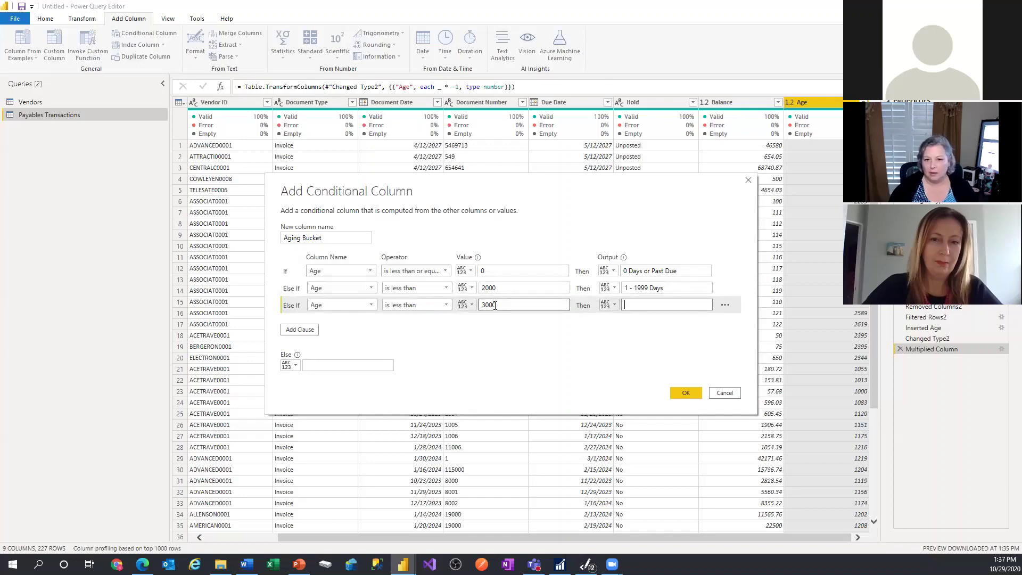
{"action": "type", "text": "2000"}
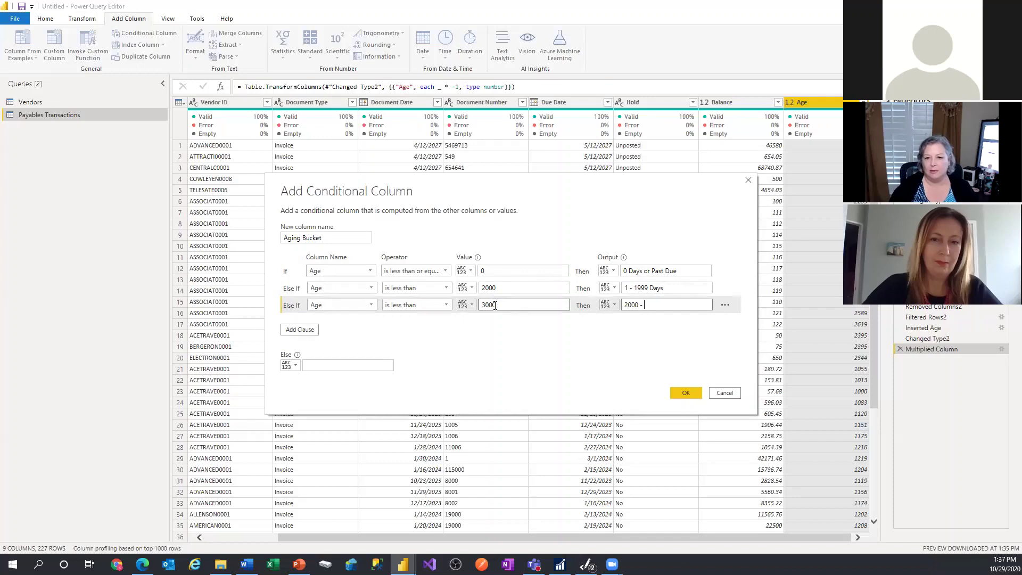
{"action": "type", "text": " - 2999 Days"}
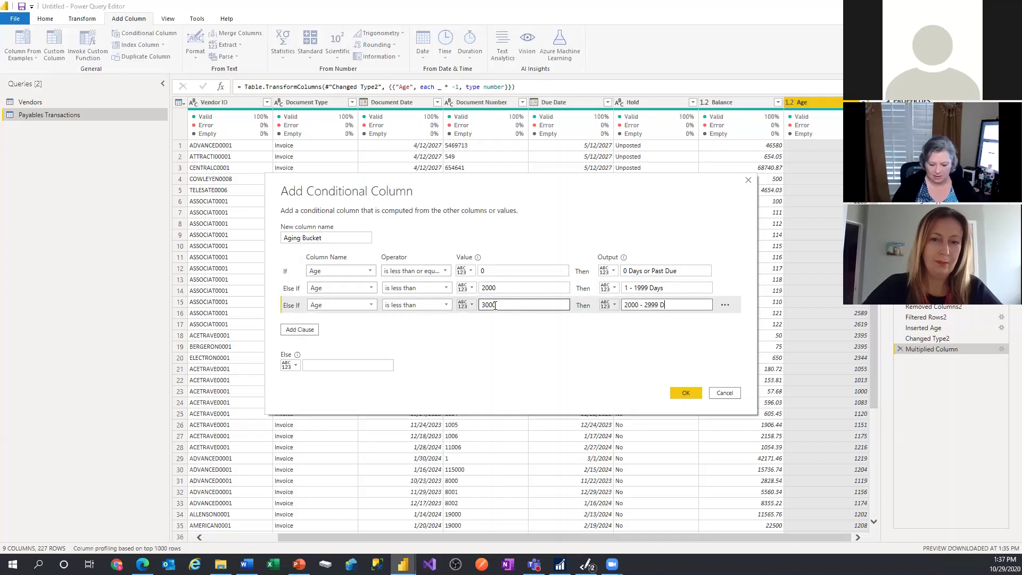
Set the Else output to "3000 Days and Over" and create the Aging Bucket conditional column.
{"action": "left_click", "coordinate": [351, 366]}
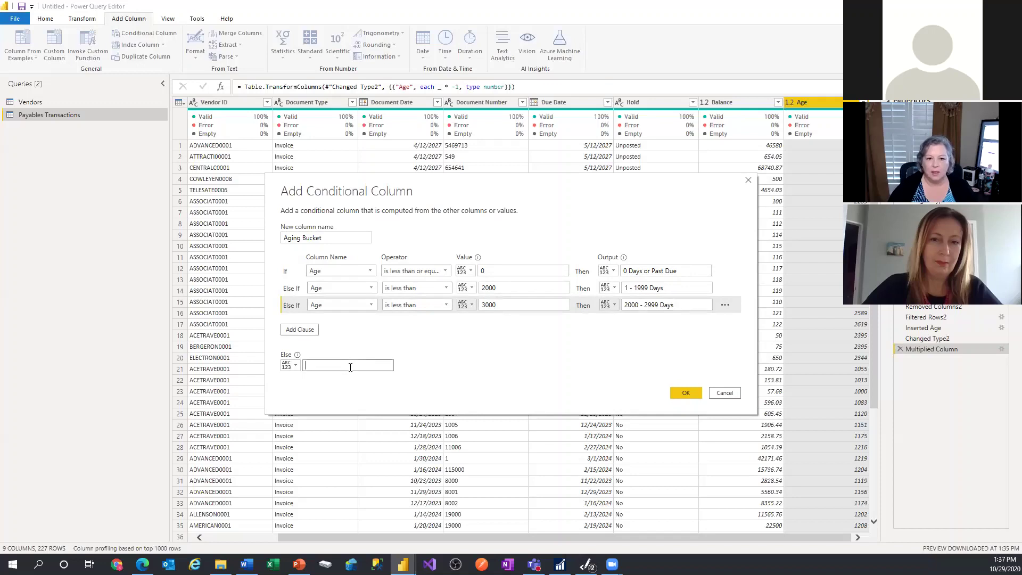
{"action": "type", "text": "3000 a"}
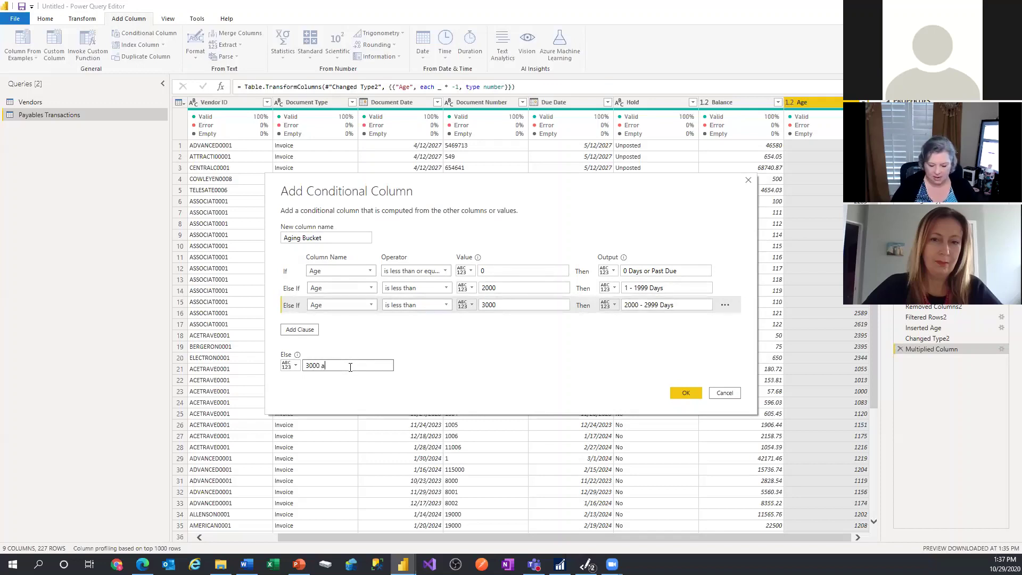
{"action": "type", "text": "nd Over"}
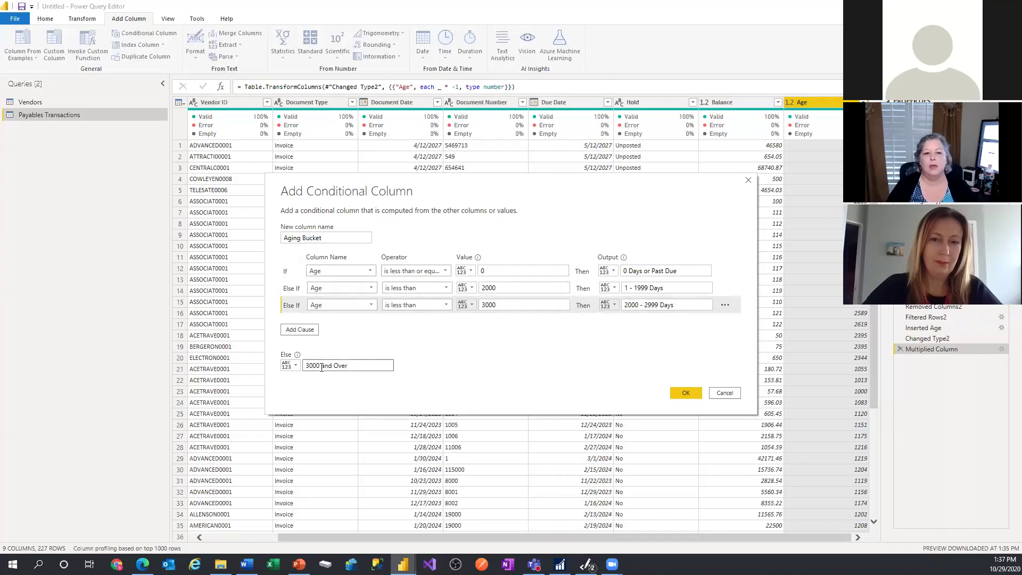
{"action": "left_click", "coordinate": [320, 366]}
{"action": "type", "text": "days"}
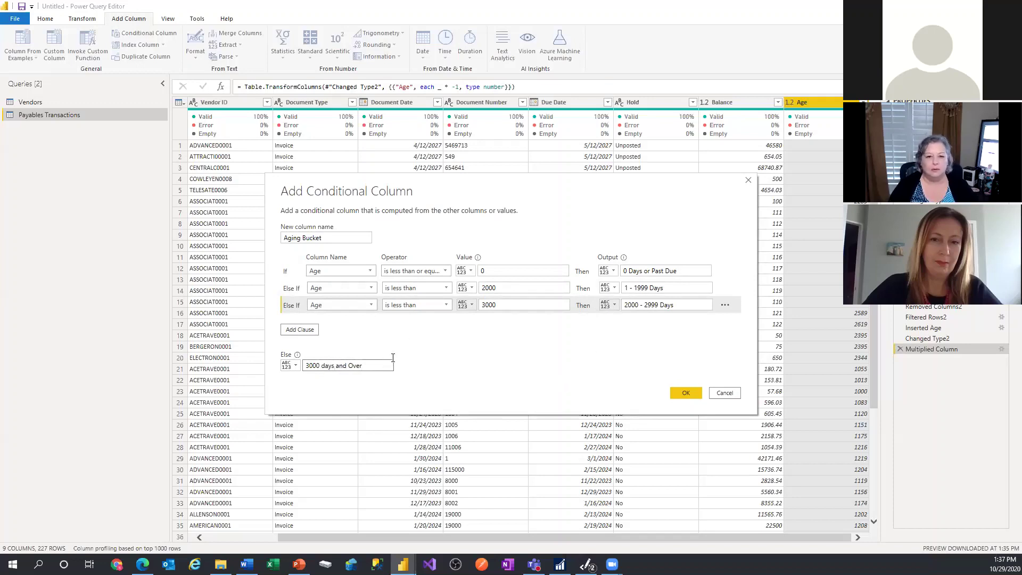
{"action": "left_click", "coordinate": [324, 366]}
{"action": "key", "text": "BackSpace"}
{"action": "type", "text": "D"}
{"action": "left_click", "coordinate": [684, 392]}
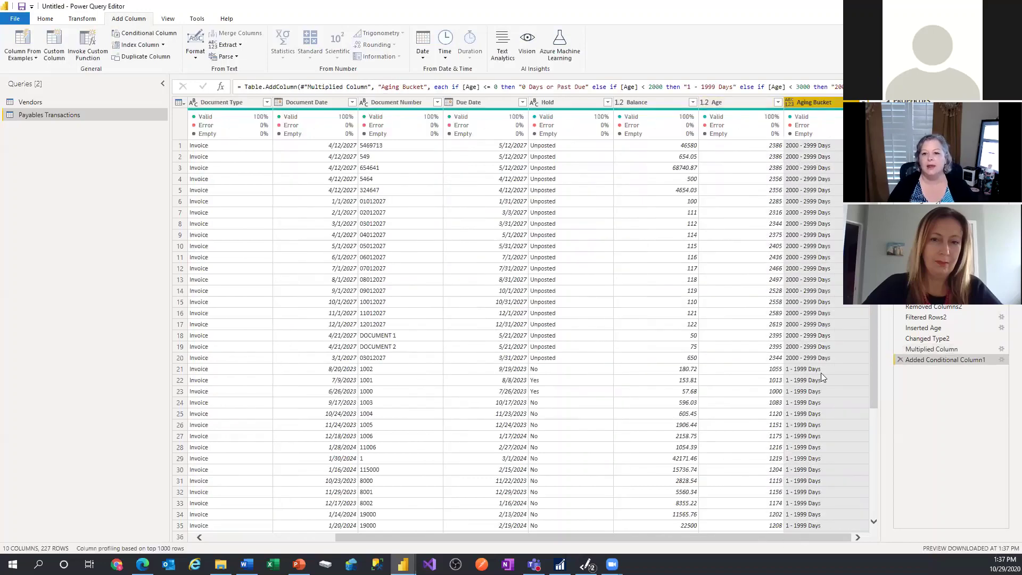
Change the Aging Bucket column's data type to Text and remove the Age column from the Payables Transactions query.
{"action": "left_click", "coordinate": [792, 103]}
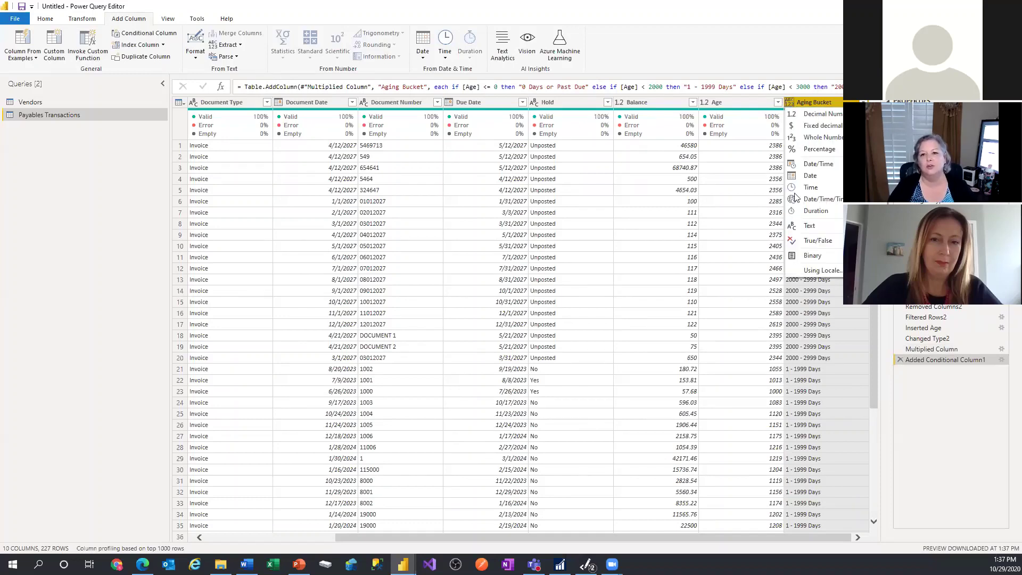
{"action": "left_click", "coordinate": [808, 228]}
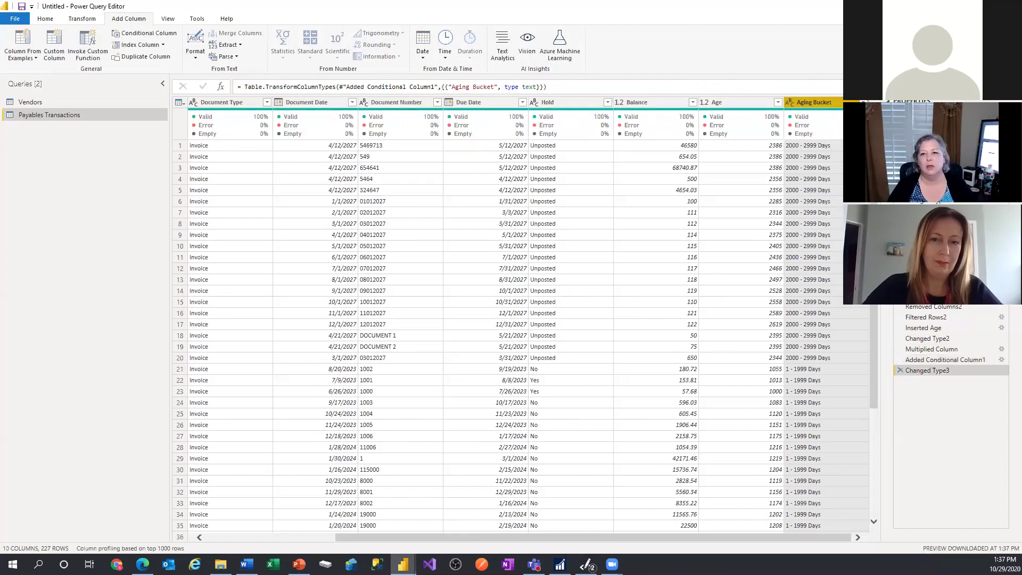
{"action": "left_click", "coordinate": [729, 105]}
{"action": "right_click", "coordinate": [729, 104]}
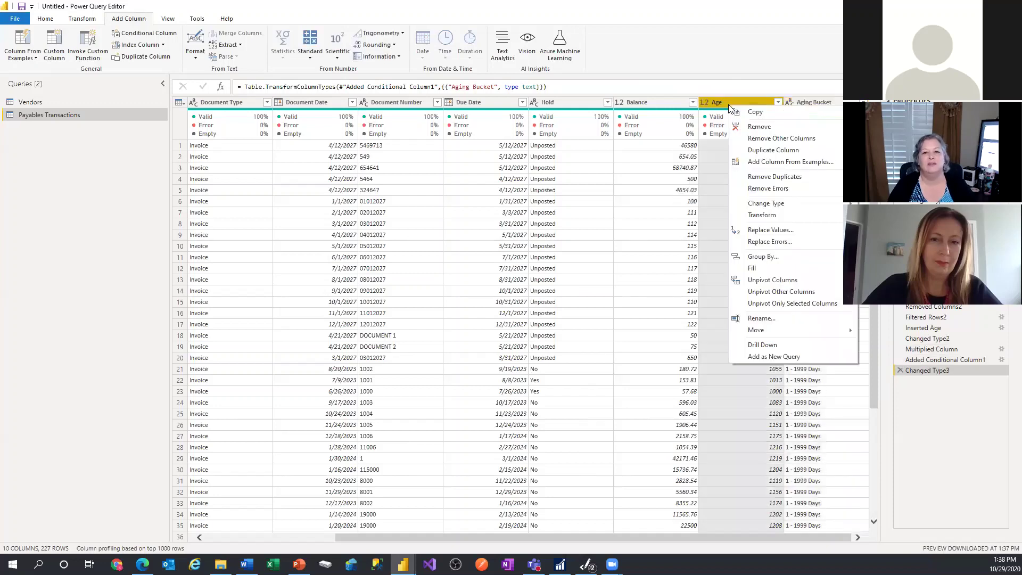
{"action": "left_click", "coordinate": [749, 129]}
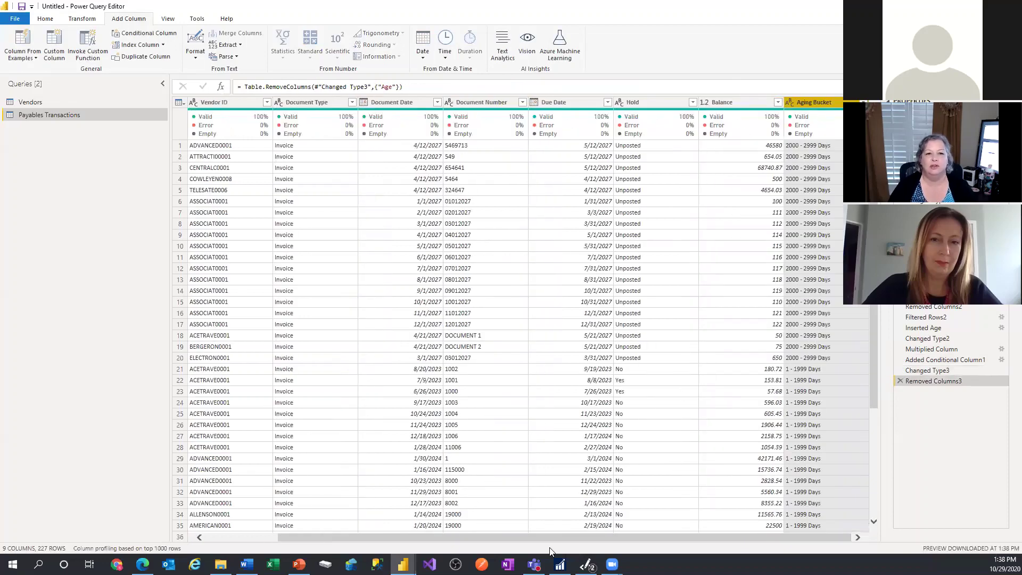
Apply the query changes to the data model and close the Power Query Editor.
{"action": "left_click_drag", "start_coordinate": [685, 537], "coordinate": [612, 537]}
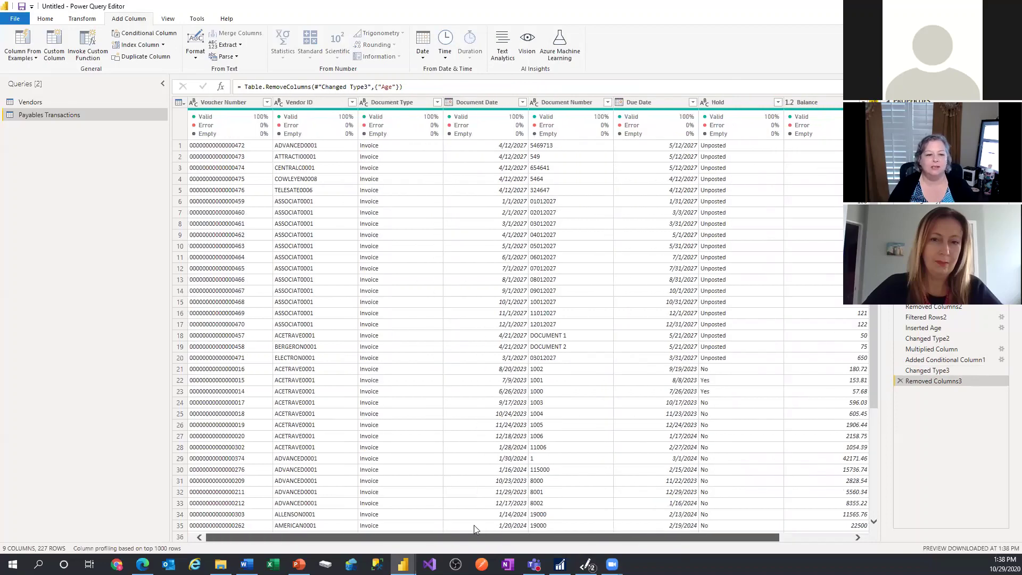
{"action": "left_click_drag", "start_coordinate": [483, 526], "coordinate": [547, 526]}
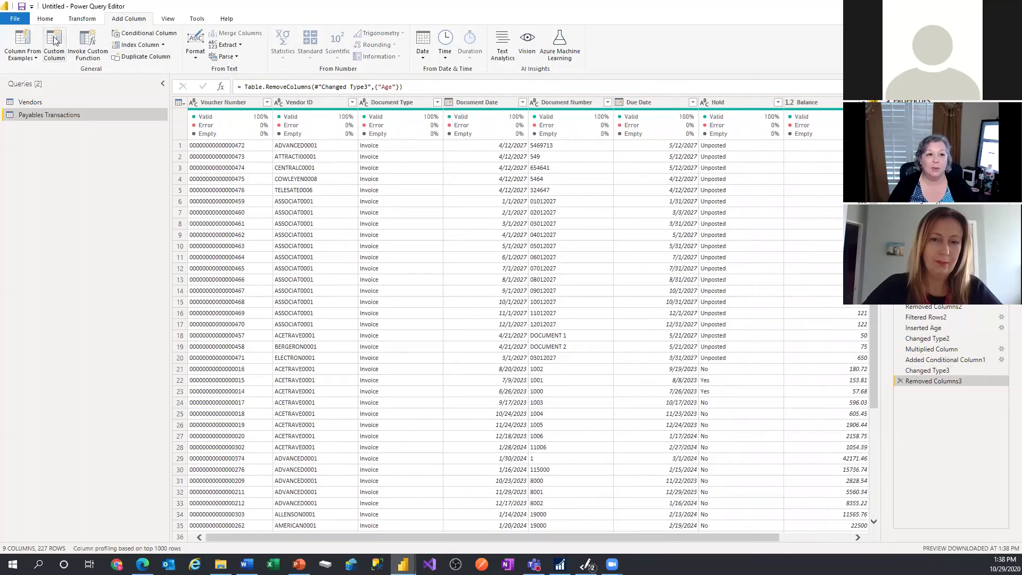
{"action": "left_click", "coordinate": [48, 21]}
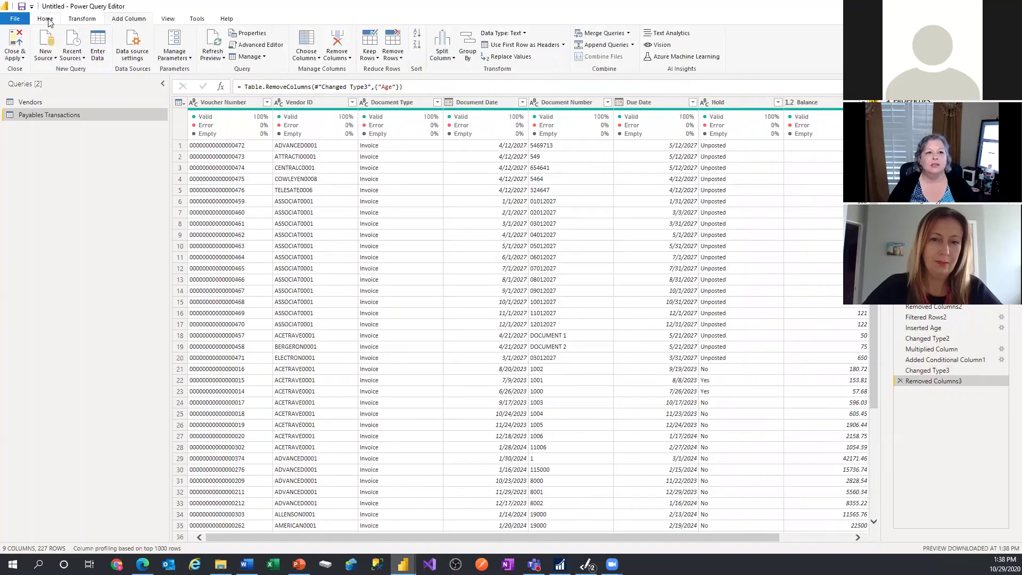
{"action": "left_click", "coordinate": [15, 43]}
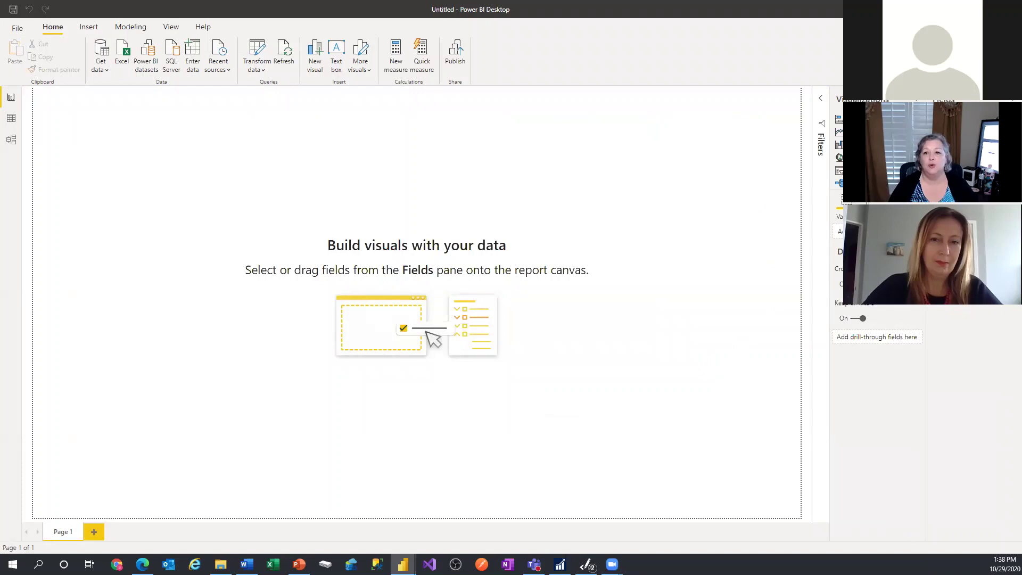
Examine the loaded rows of the Payables Transactions and Vendors tables in the data view.
{"action": "left_click", "coordinate": [11, 118]}
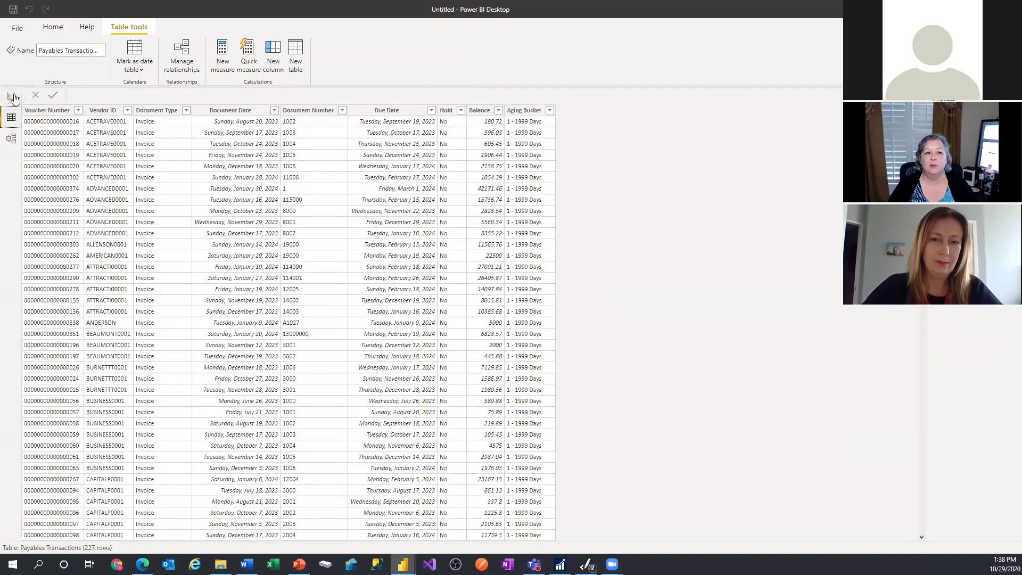
{"action": "left_click", "coordinate": [11, 101]}
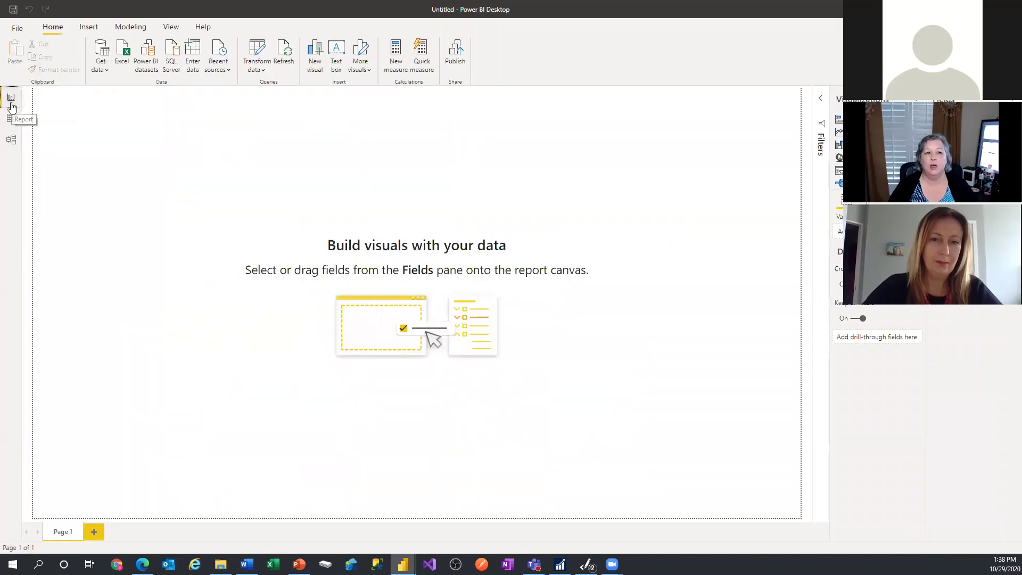
{"action": "left_click", "coordinate": [11, 118]}
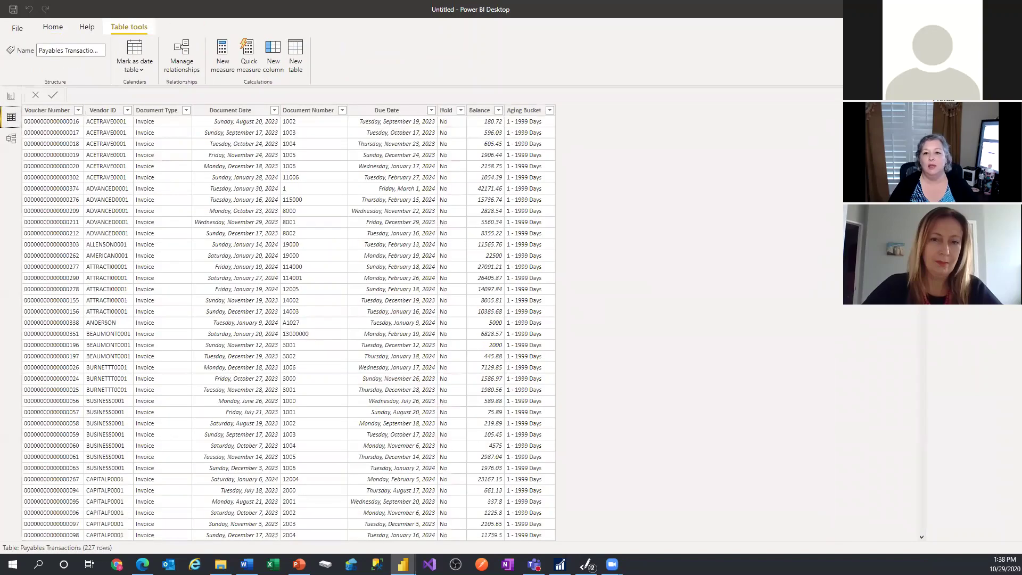
{"action": "left_click", "coordinate": [894, 152]}
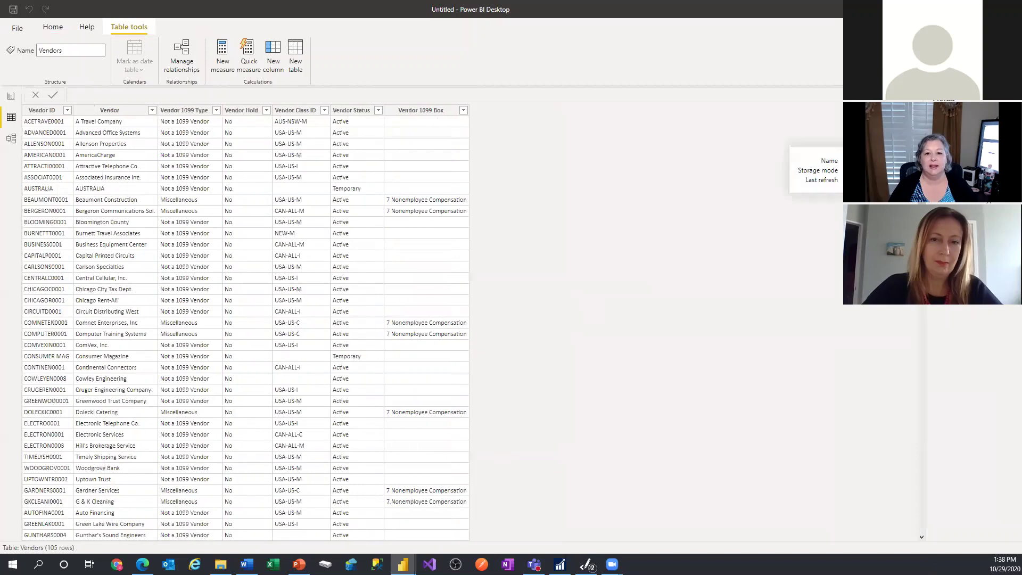
Arrange the Payables Transactions and Vendors tables side by side in the model view and review the Vendor ID relationship between them.
{"action": "left_click", "coordinate": [11, 143]}
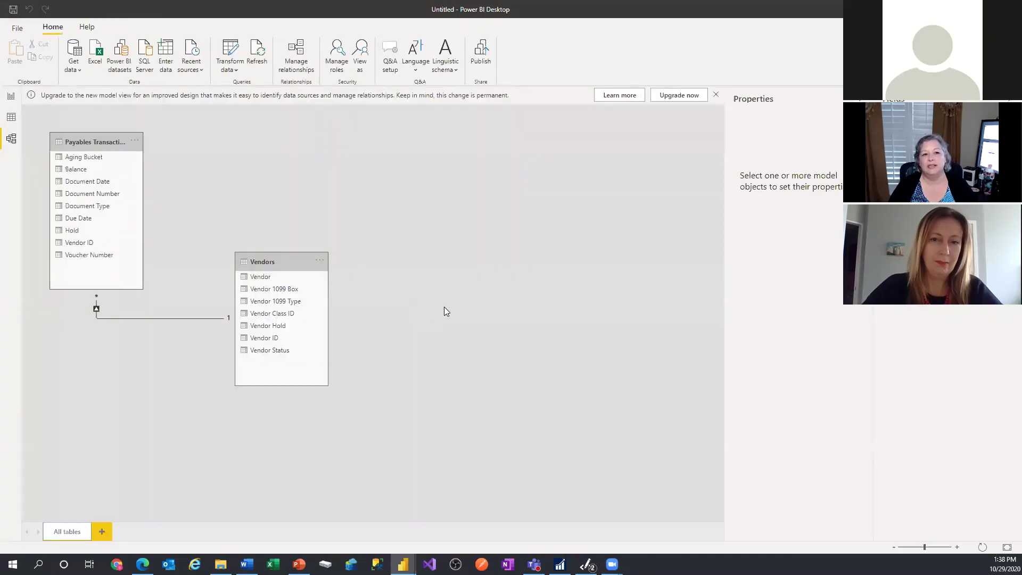
{"action": "left_click_drag", "start_coordinate": [266, 261], "coordinate": [353, 180]}
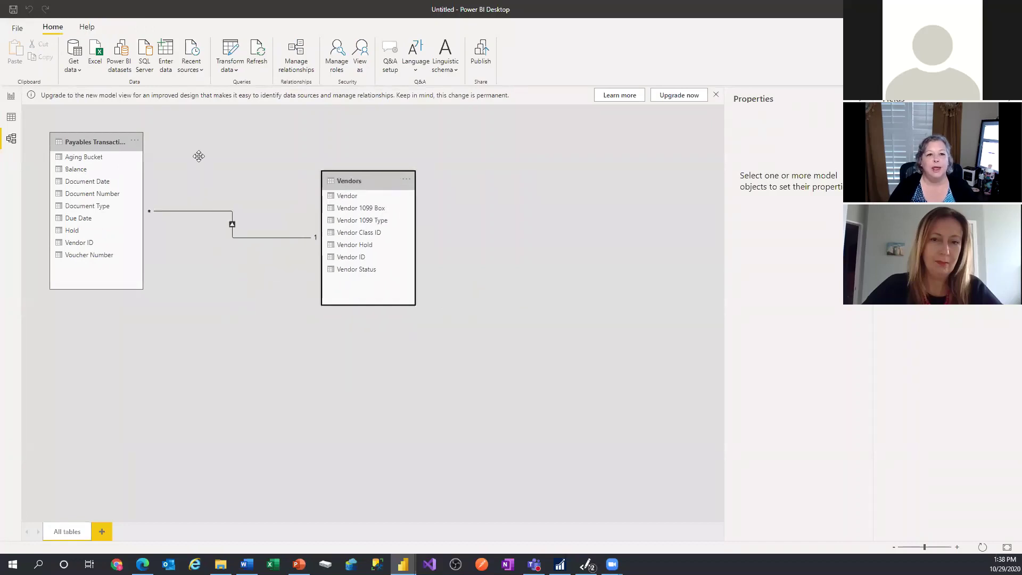
{"action": "left_click_drag", "start_coordinate": [88, 142], "coordinate": [152, 162]}
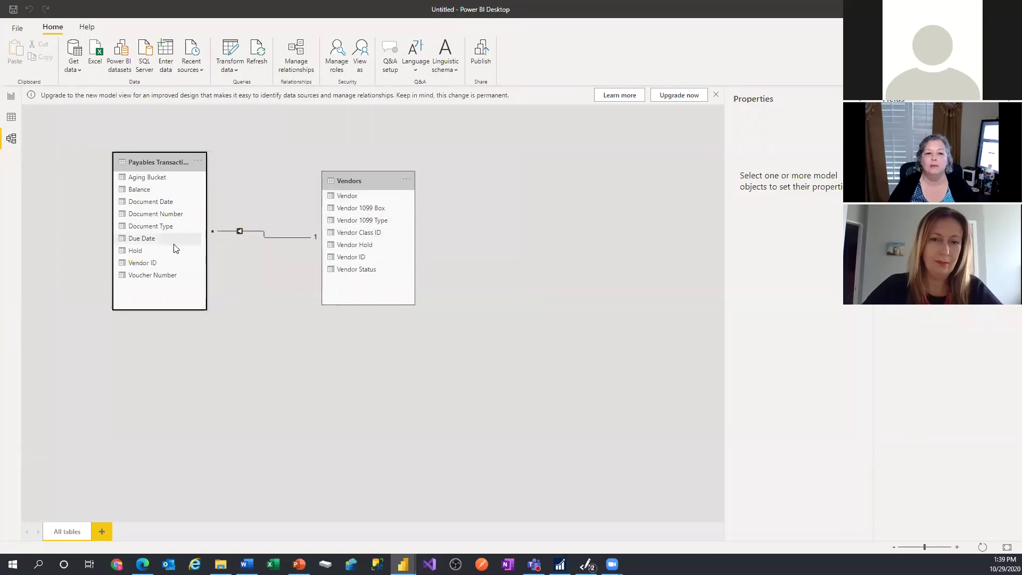
{"action": "double_click", "coordinate": [275, 238]}
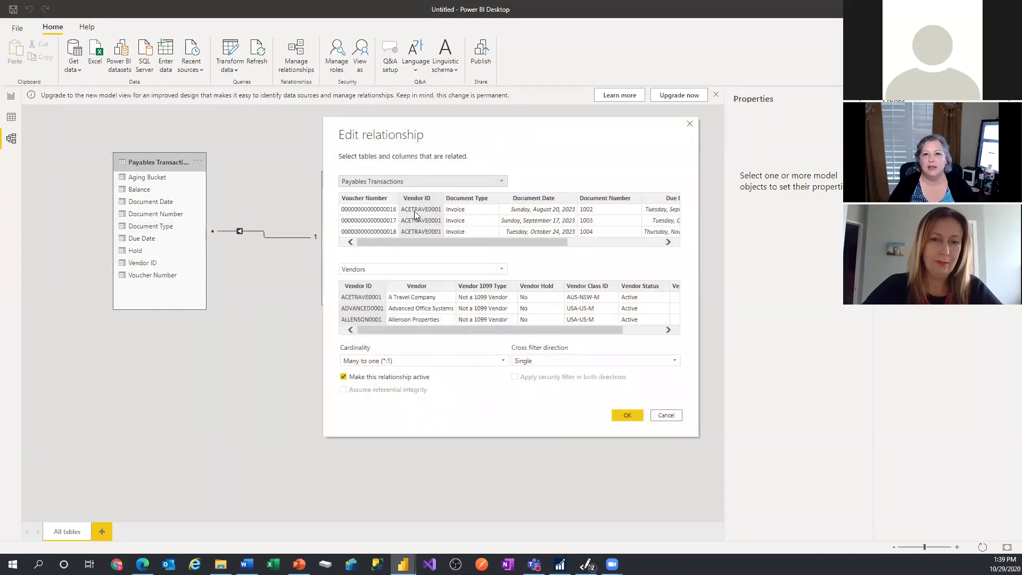
{"action": "left_click", "coordinate": [634, 417]}
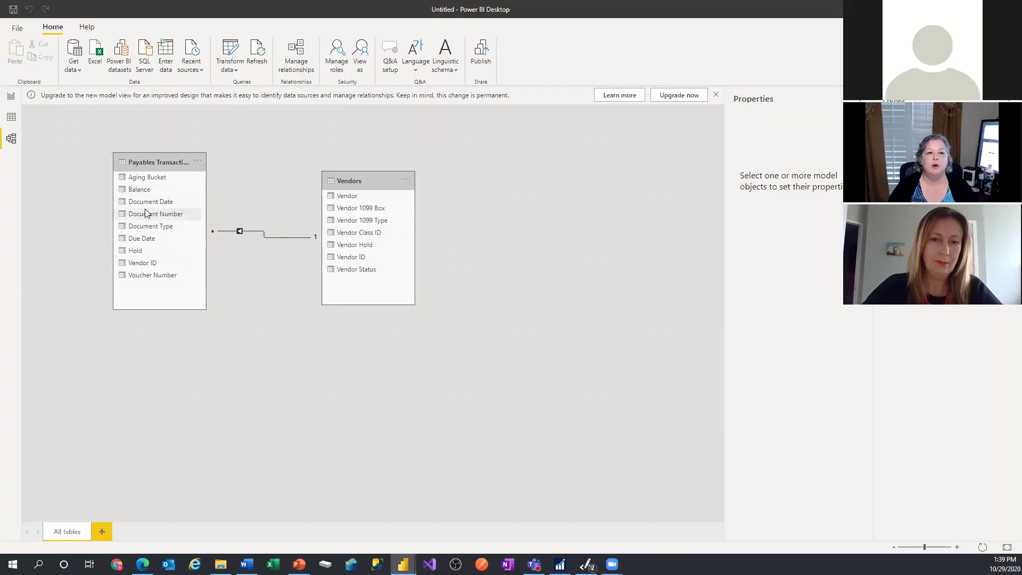
Hide the Payables Transactions table's Vendor ID field in report view and check that column in the table's data.
{"action": "left_click", "coordinate": [149, 265]}
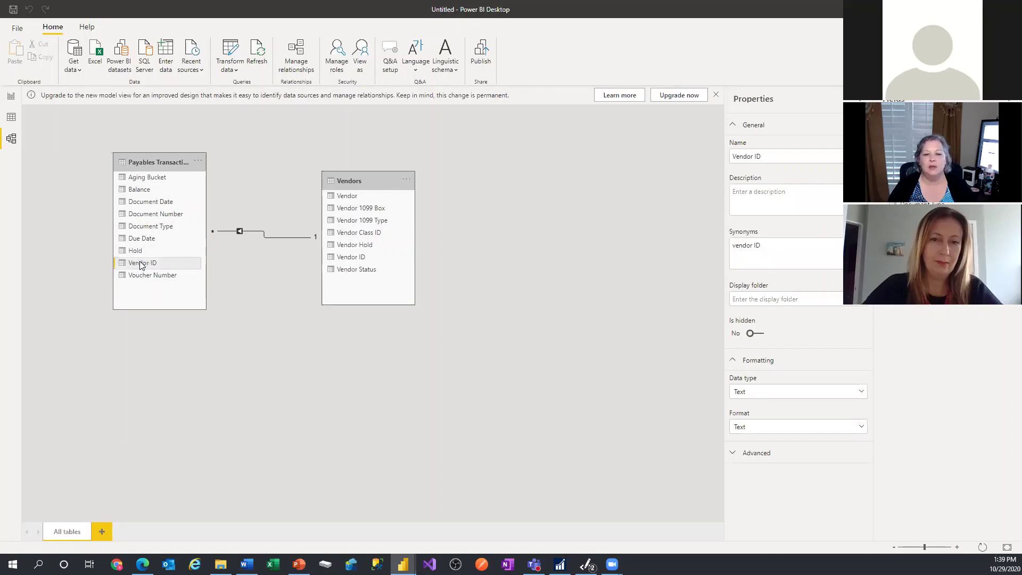
{"action": "right_click", "coordinate": [141, 265]}
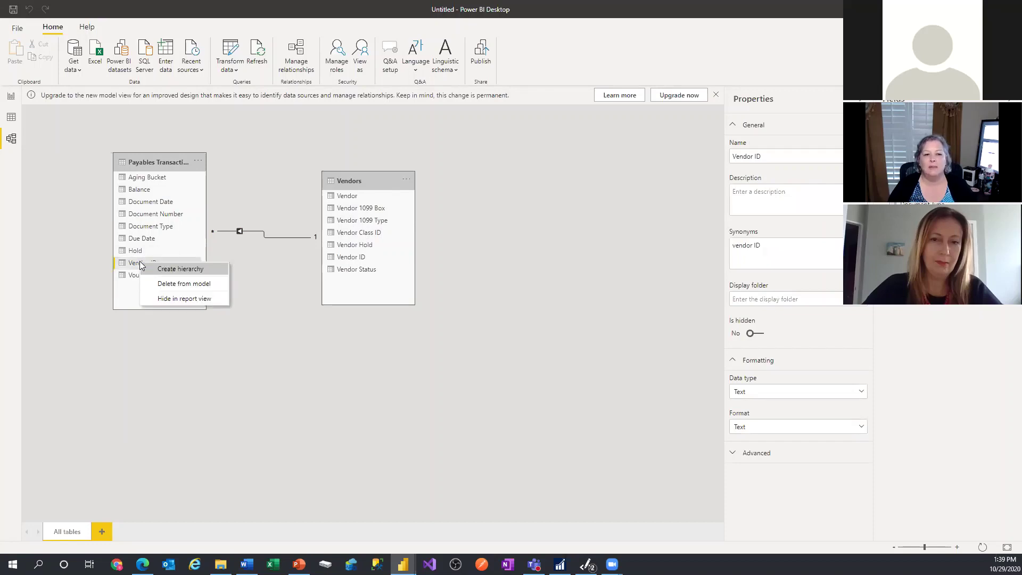
{"action": "left_click", "coordinate": [169, 300]}
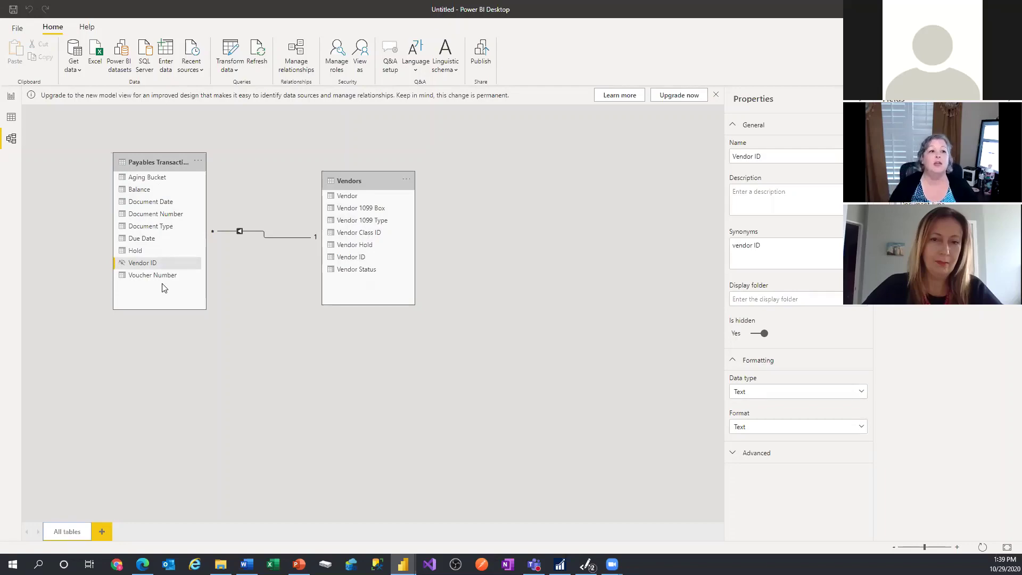
{"action": "left_click", "coordinate": [12, 116]}
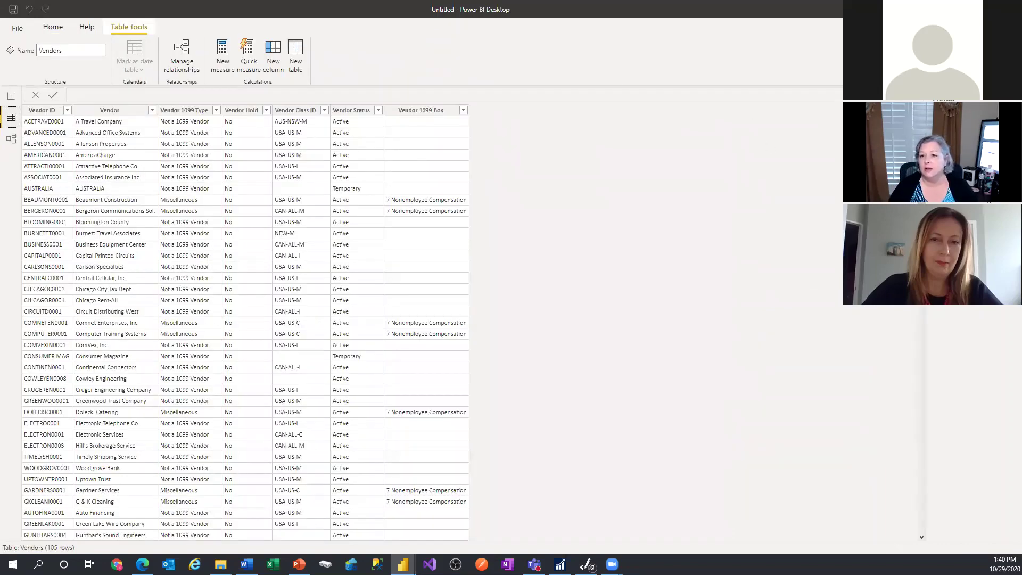
{"action": "left_click", "coordinate": [948, 138]}
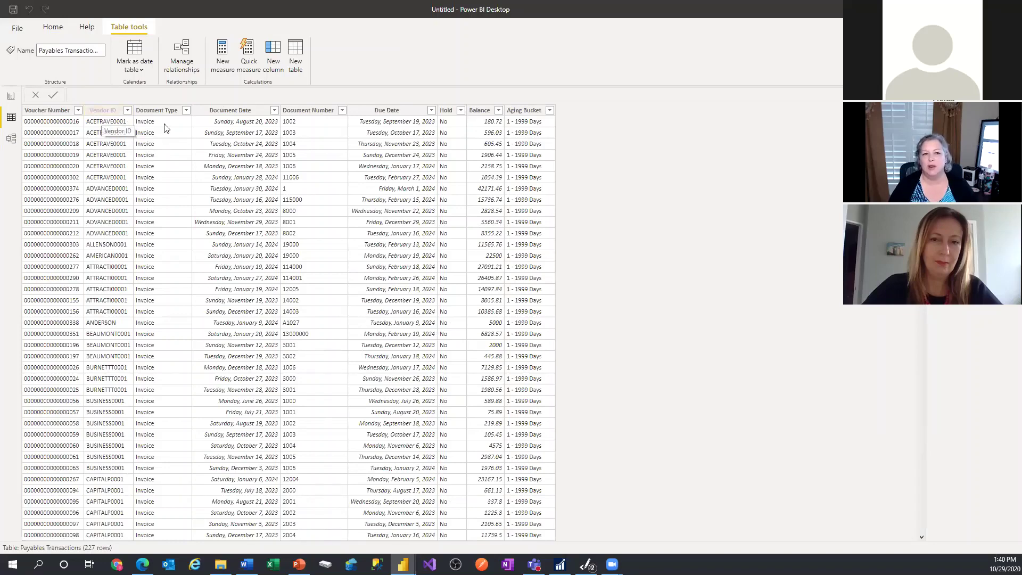
Format the Document Date and Due Date columns of the Payables Transactions table as *3/14/2001 (m/d/yyyy).
{"action": "left_click", "coordinate": [232, 111]}
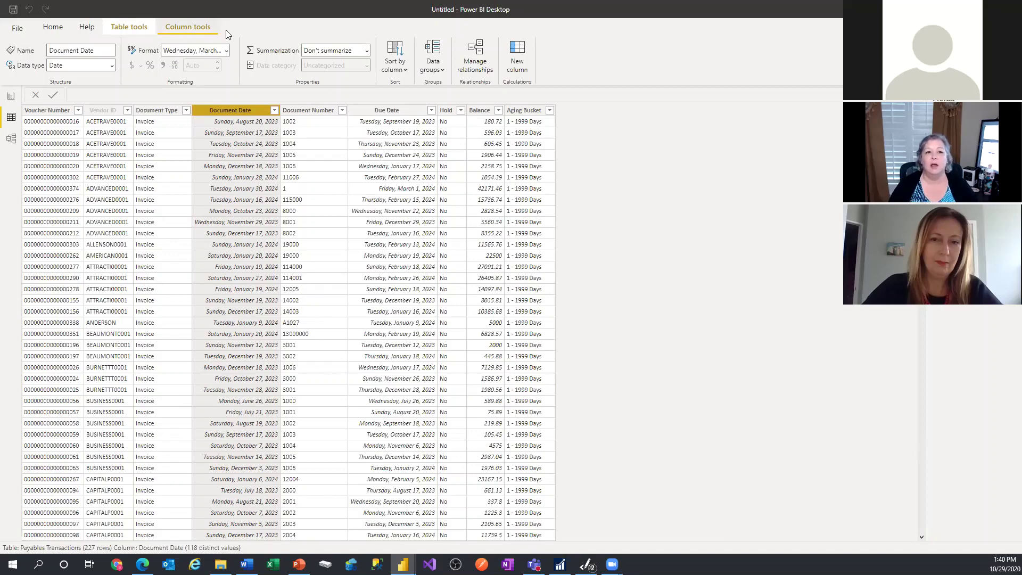
{"action": "left_click", "coordinate": [226, 51]}
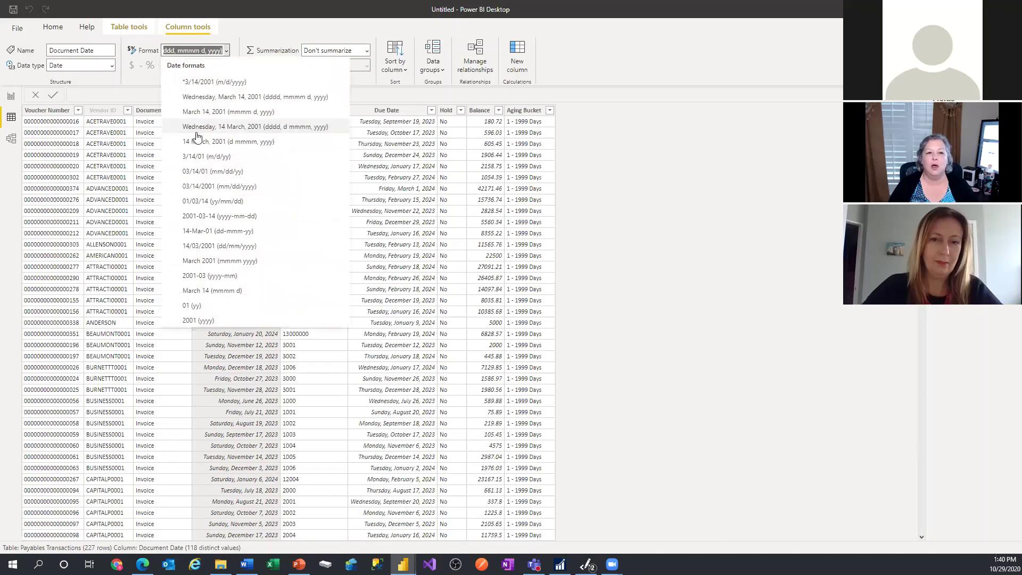
{"action": "left_click", "coordinate": [210, 86]}
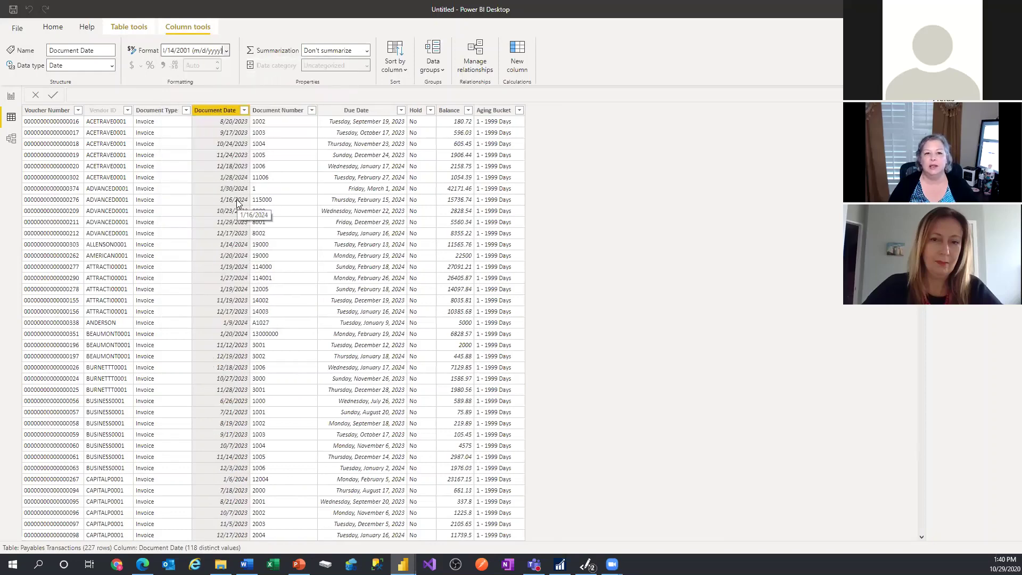
{"action": "left_click", "coordinate": [376, 113]}
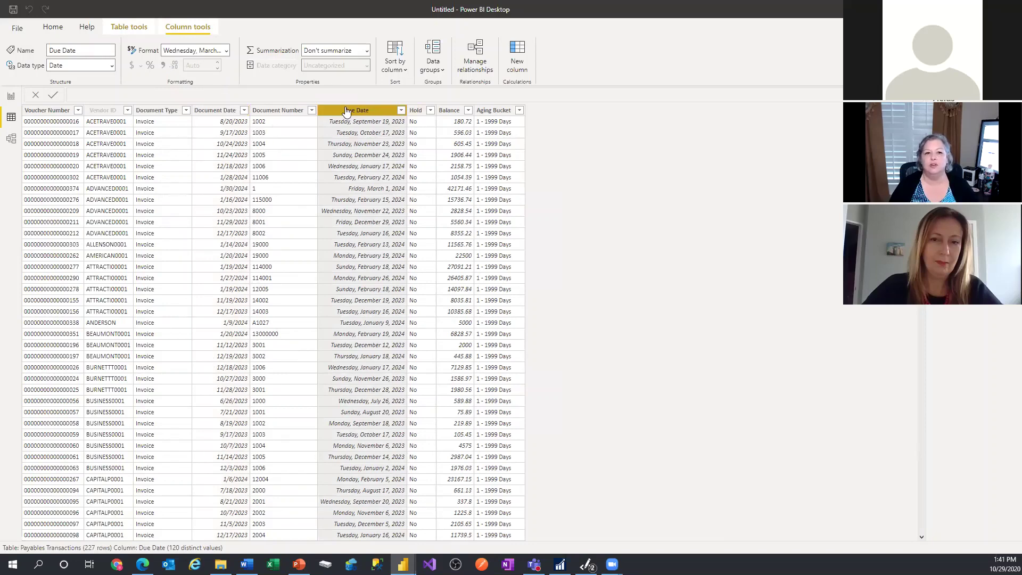
{"action": "left_click", "coordinate": [227, 50]}
{"action": "left_click", "coordinate": [214, 85]}
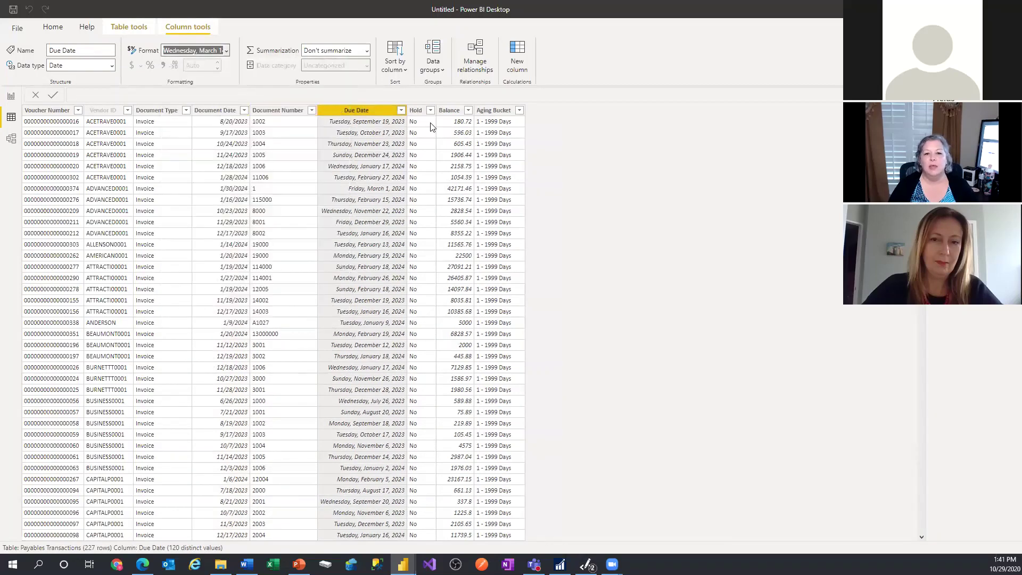
{"action": "key", "text": "Down"}
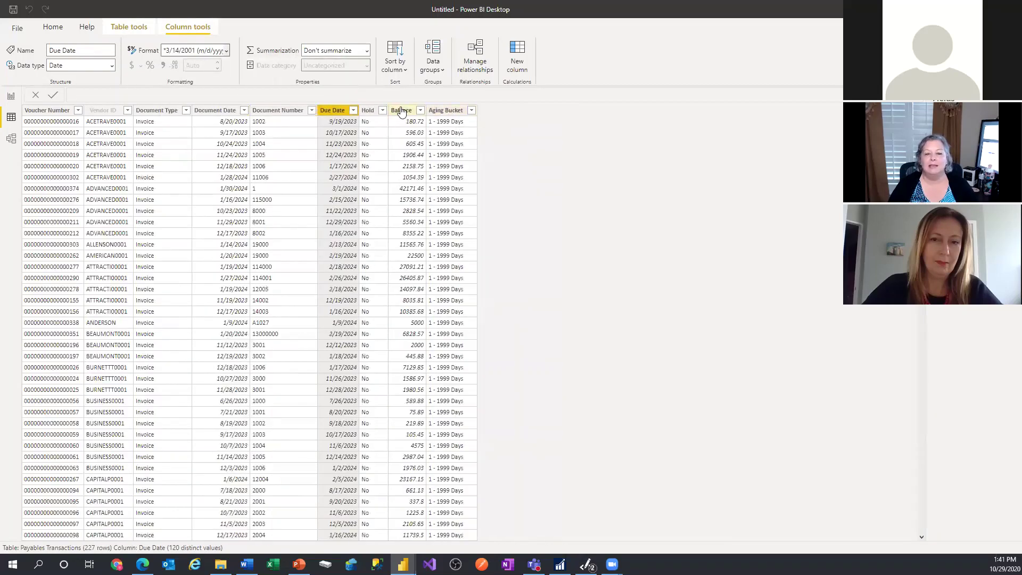
Format the Balance column of the Payables Transactions table as dollar currency with 2 decimal places.
{"action": "left_click", "coordinate": [402, 110]}
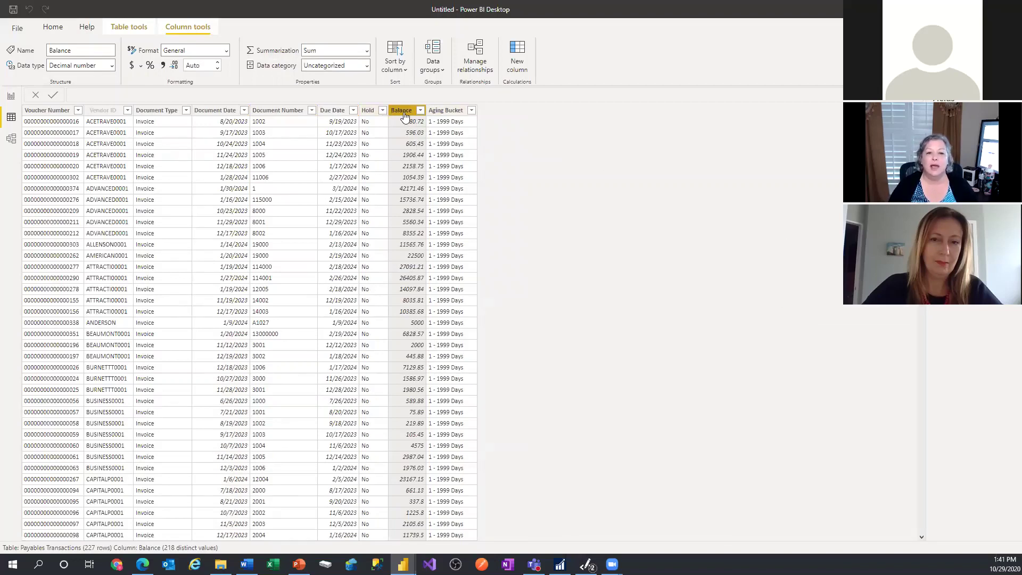
{"action": "left_click", "coordinate": [132, 66]}
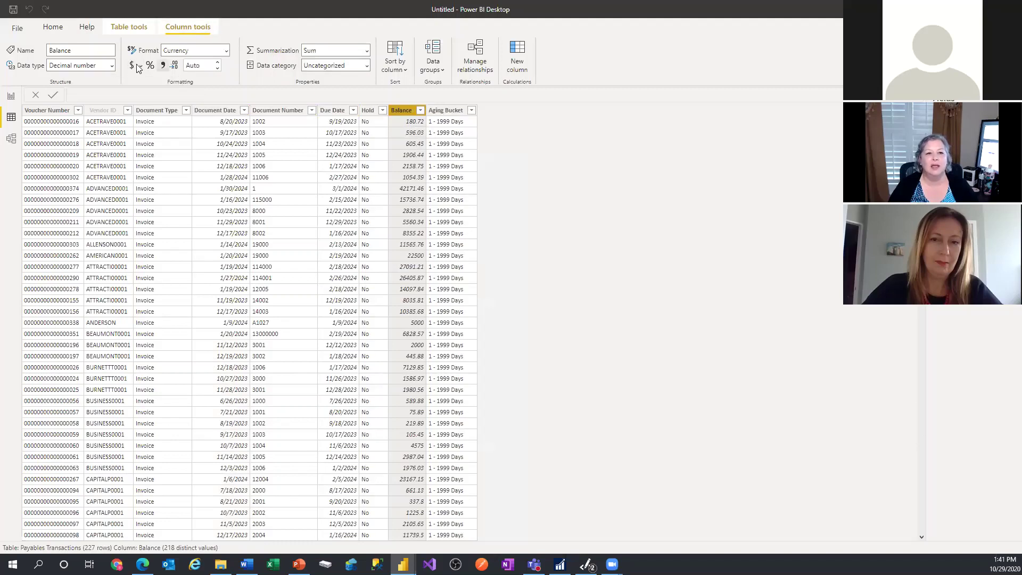
{"action": "left_click", "coordinate": [217, 68]}
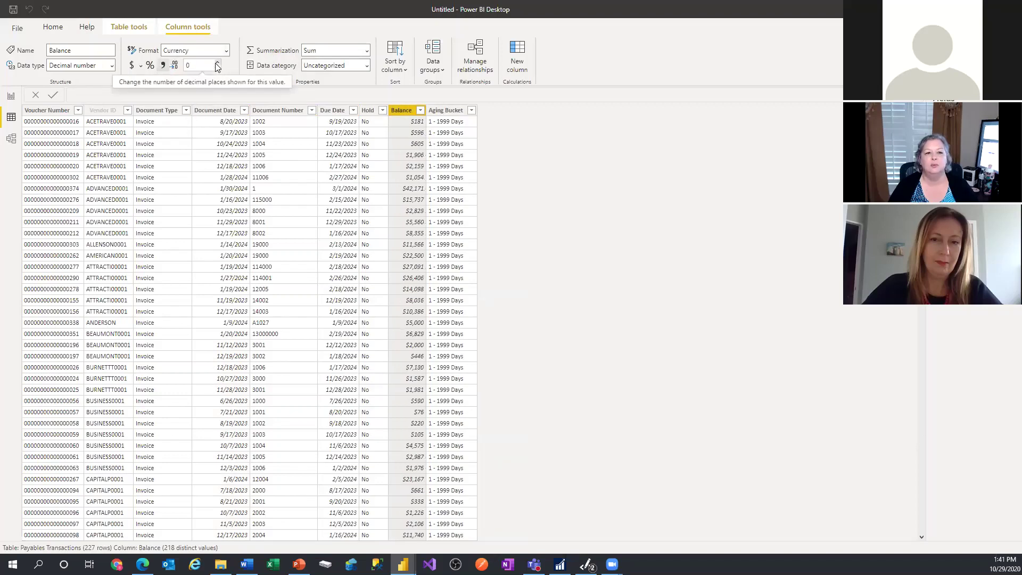
{"action": "left_click", "coordinate": [216, 65]}
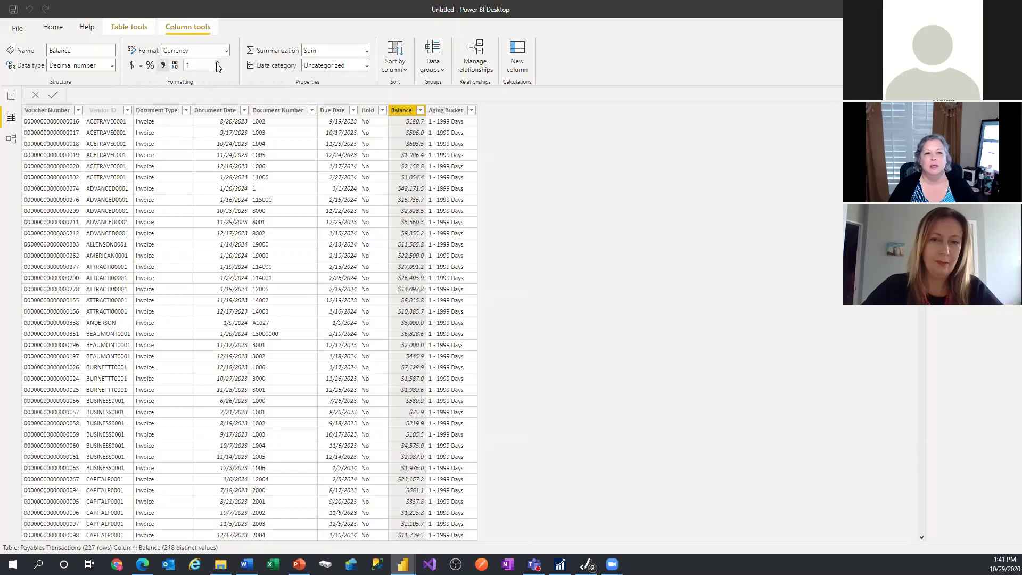
{"action": "left_click", "coordinate": [217, 64]}
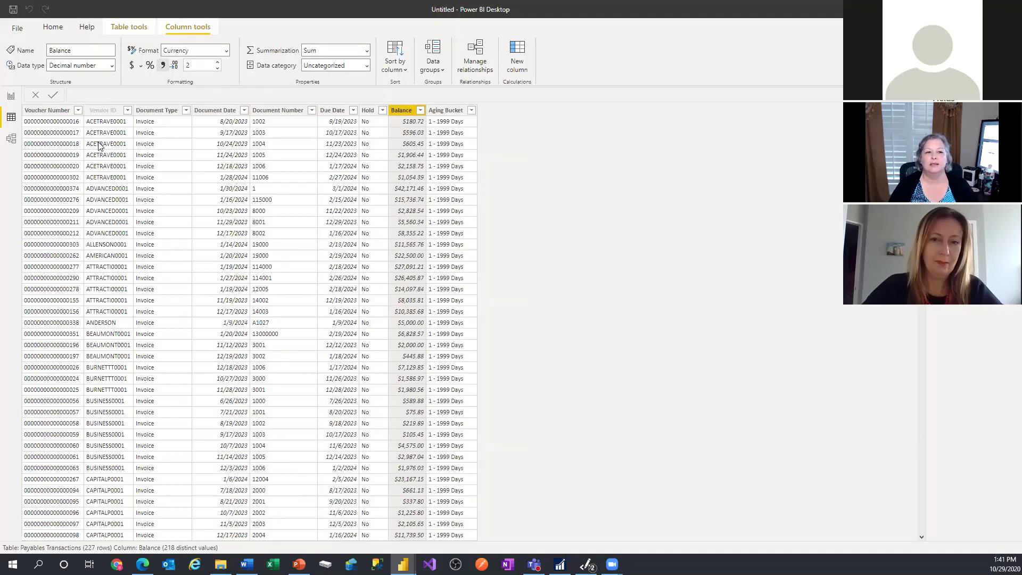
Give the blank report page a light grey background with 0% transparency.
{"action": "left_click", "coordinate": [11, 98]}
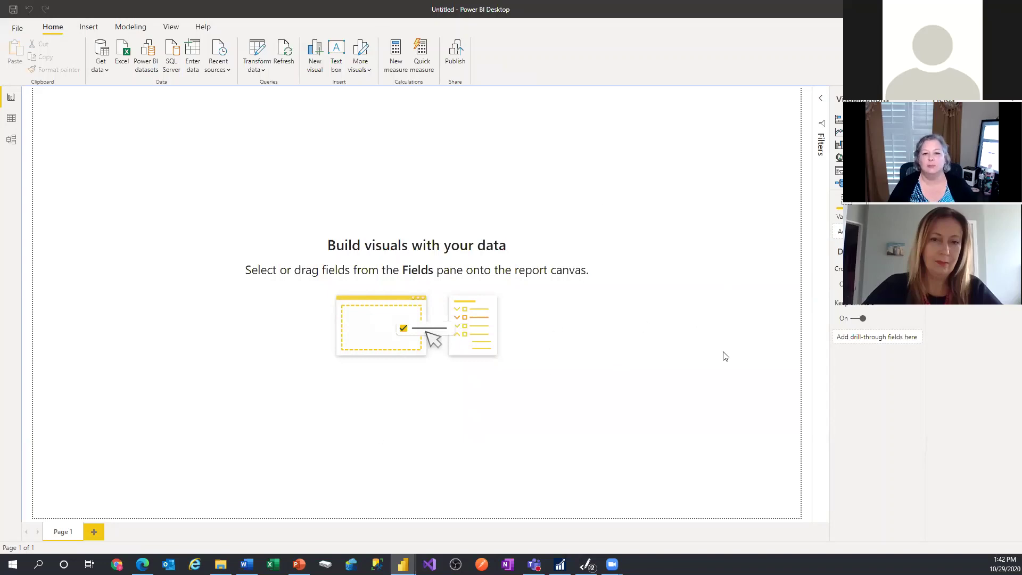
{"action": "left_click", "coordinate": [858, 198]}
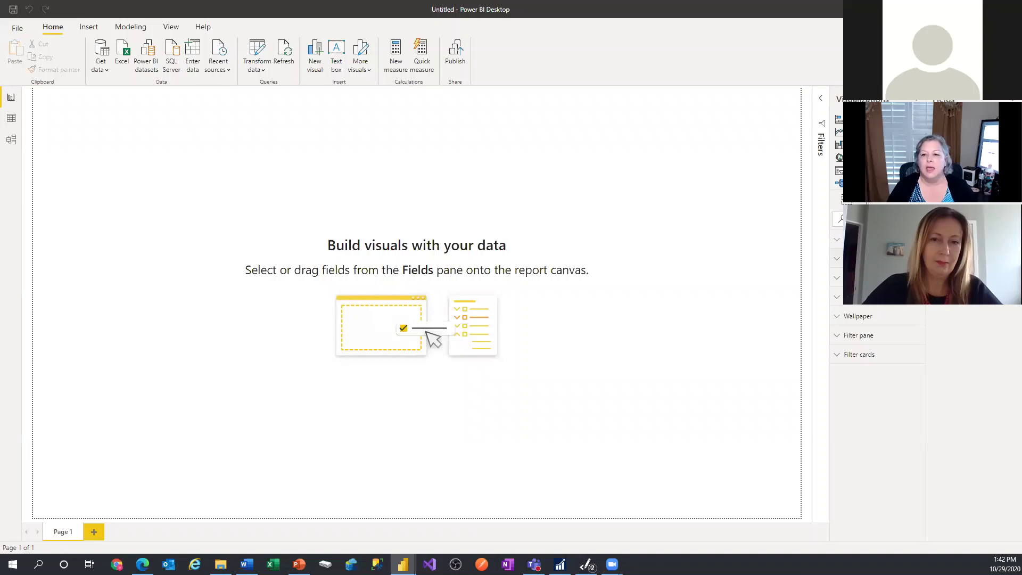
{"action": "left_click", "coordinate": [838, 281]}
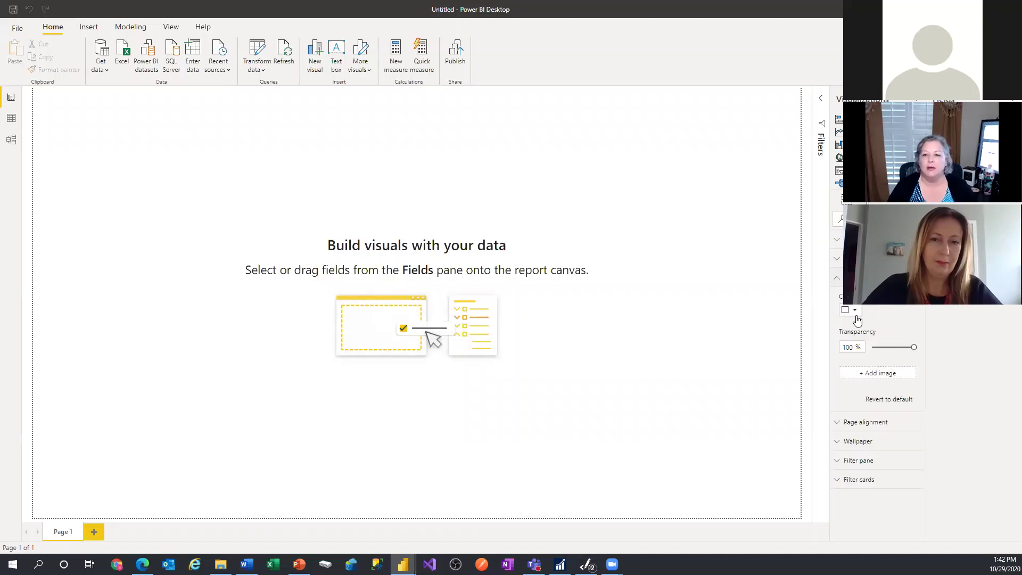
{"action": "left_click", "coordinate": [856, 314]}
{"action": "left_click", "coordinate": [847, 344]}
{"action": "left_click_drag", "start_coordinate": [914, 346], "coordinate": [850, 349]}
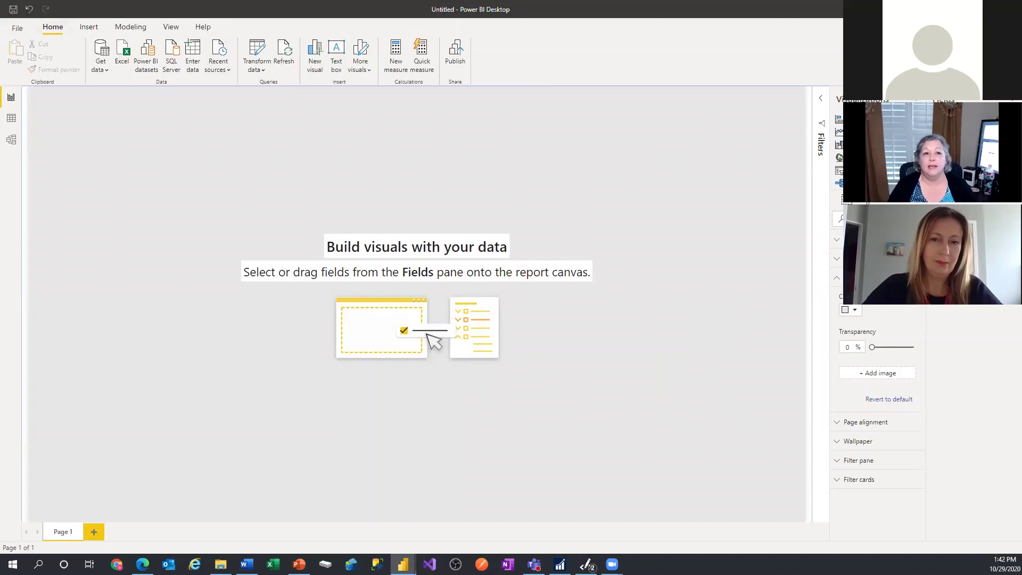
Insert a text box on the report page with the title "AP Aged Trial Balance".
{"action": "left_click", "coordinate": [87, 28]}
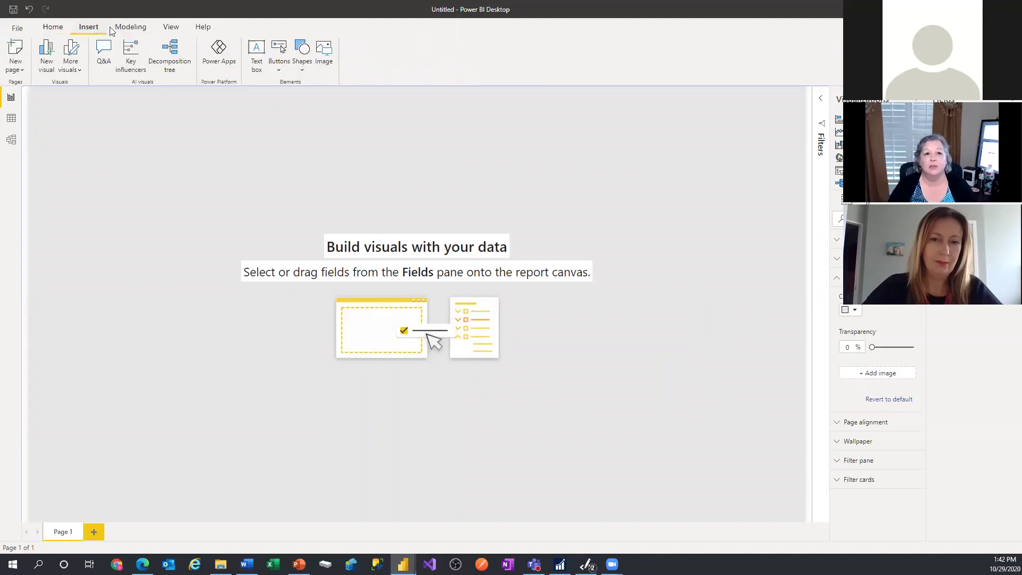
{"action": "left_click", "coordinate": [257, 51]}
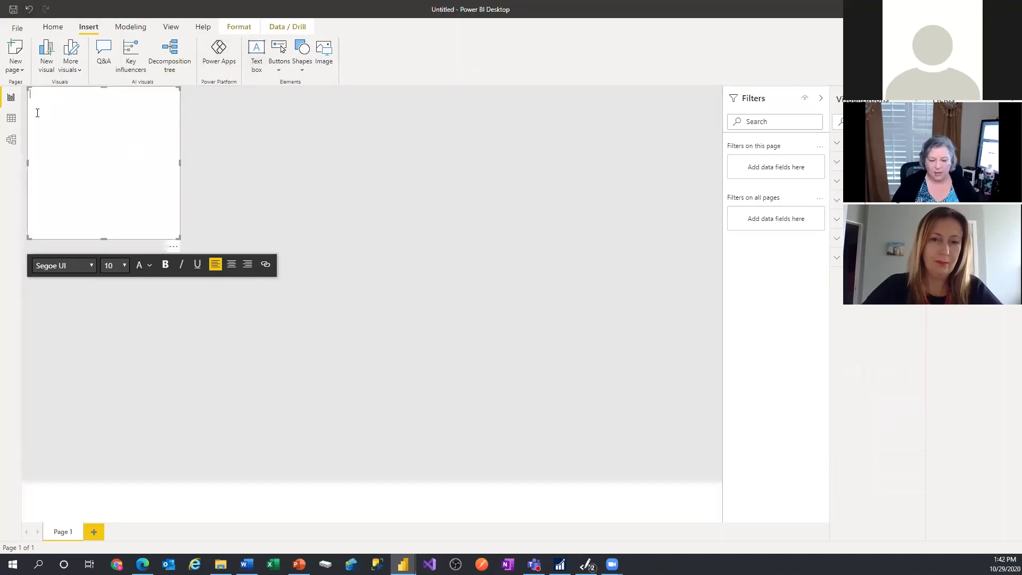
{"action": "type", "text": "AP Aged Tri"}
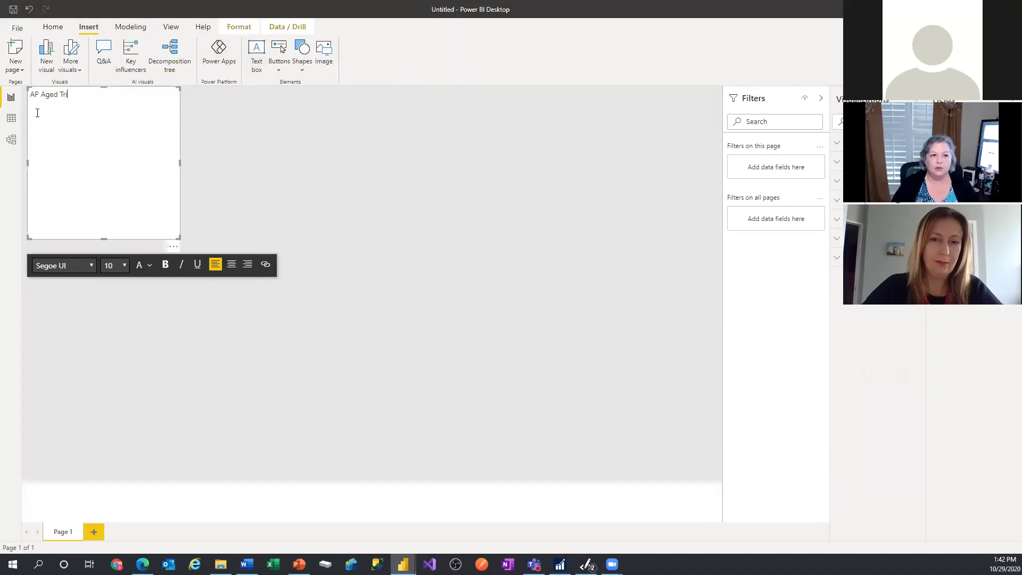
{"action": "type", "text": "al Balance"}
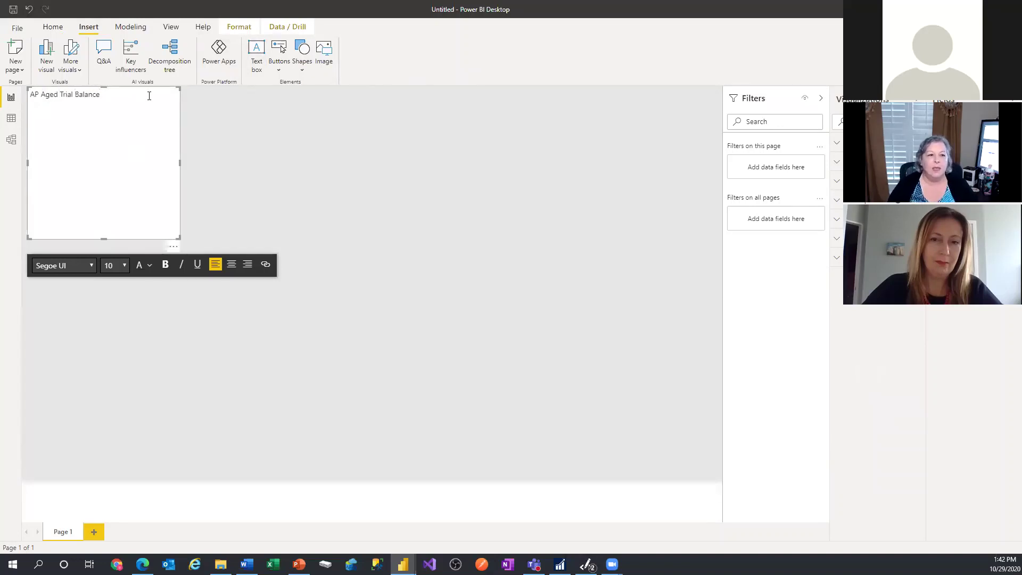
Set the font size of the entire report title text to 32.
{"action": "left_click_drag", "start_coordinate": [149, 96], "coordinate": [18, 99]}
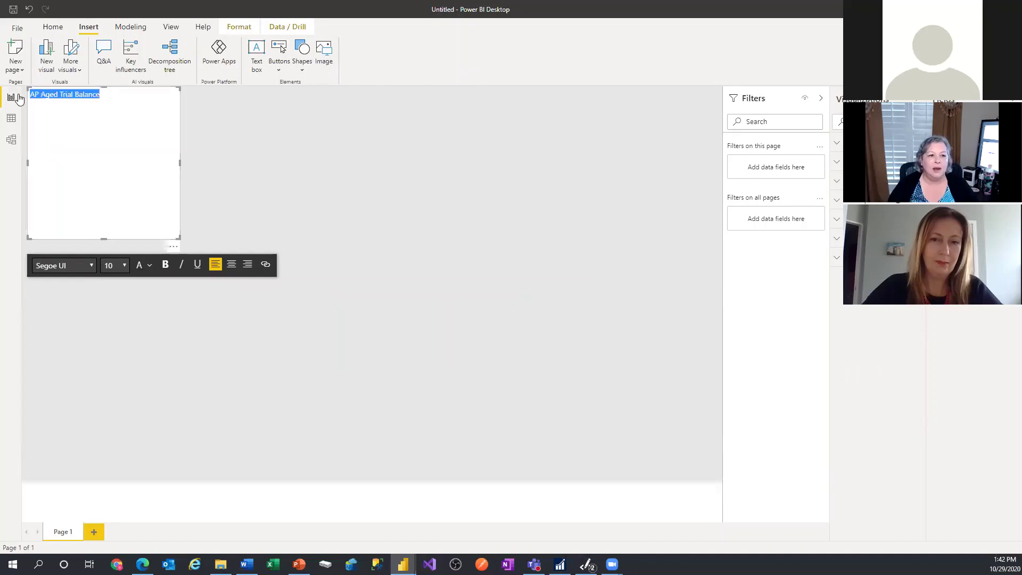
{"action": "left_click", "coordinate": [124, 265]}
{"action": "left_click", "coordinate": [113, 408]}
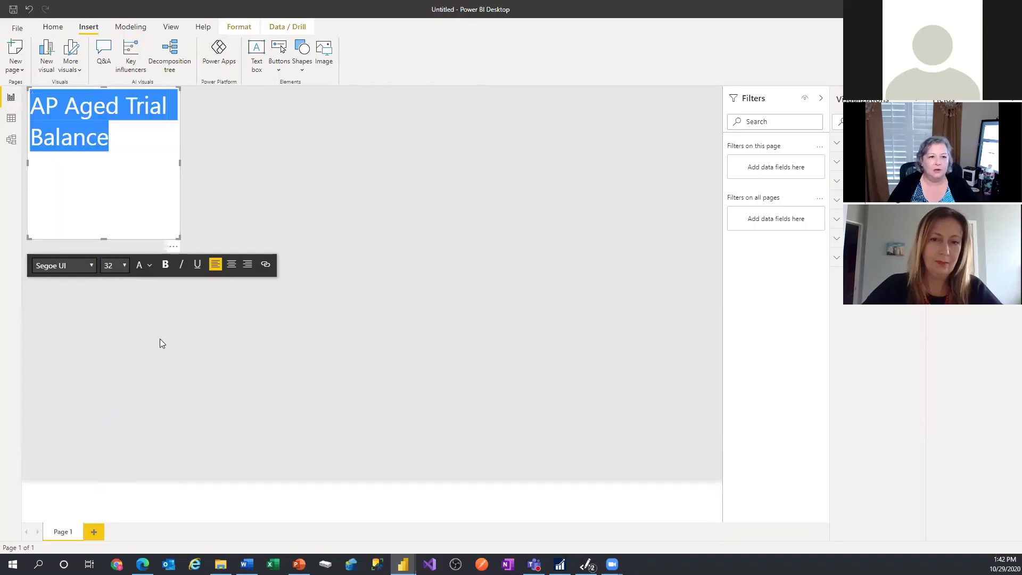
Reshape the title text box into a wide, short strip that fits one line and remove its white background.
{"action": "left_click_drag", "start_coordinate": [178, 238], "coordinate": [360, 125]}
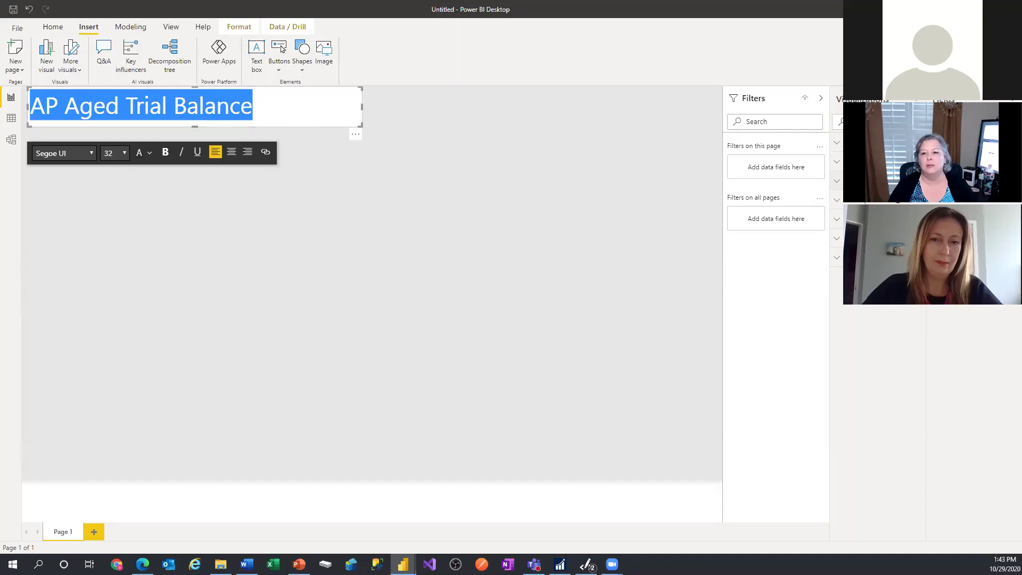
{"action": "key", "text": "Escape"}
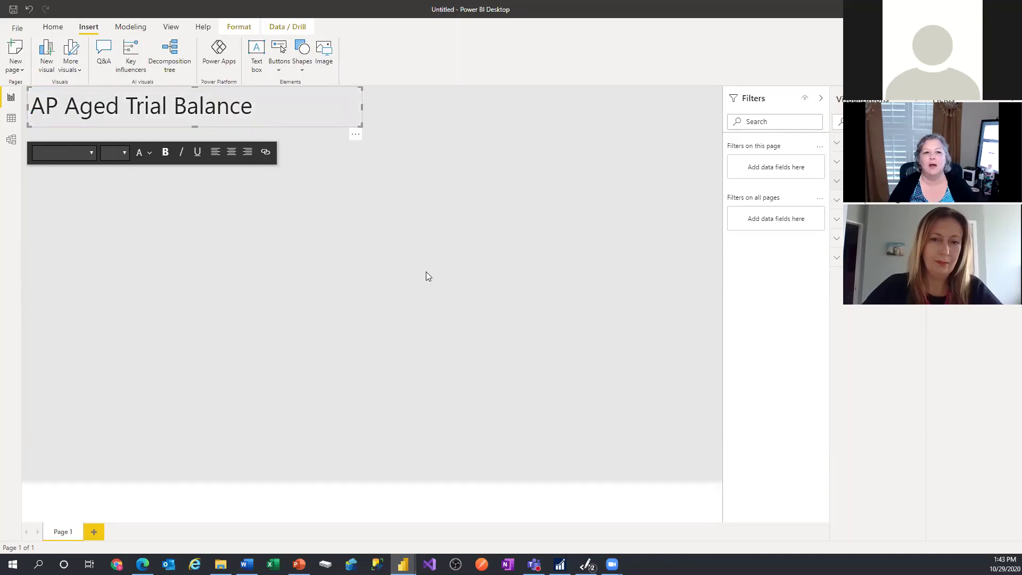
{"action": "left_click", "coordinate": [176, 216]}
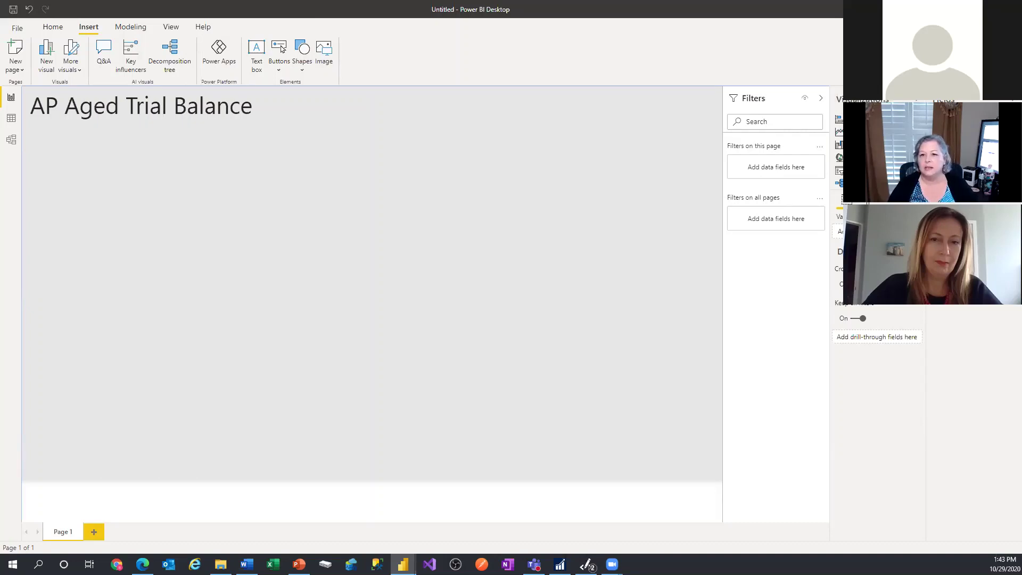
Add a card visual for the Balance field, placed at the page's upper right and narrowed to about half its width.
{"action": "left_click", "coordinate": [865, 170]}
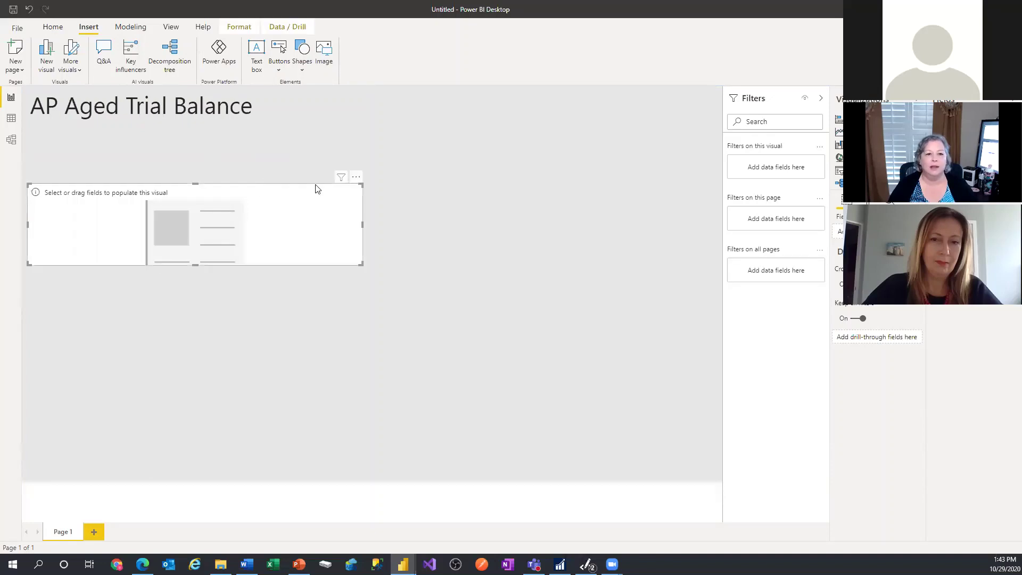
{"action": "left_click_drag", "start_coordinate": [315, 187], "coordinate": [608, 129]}
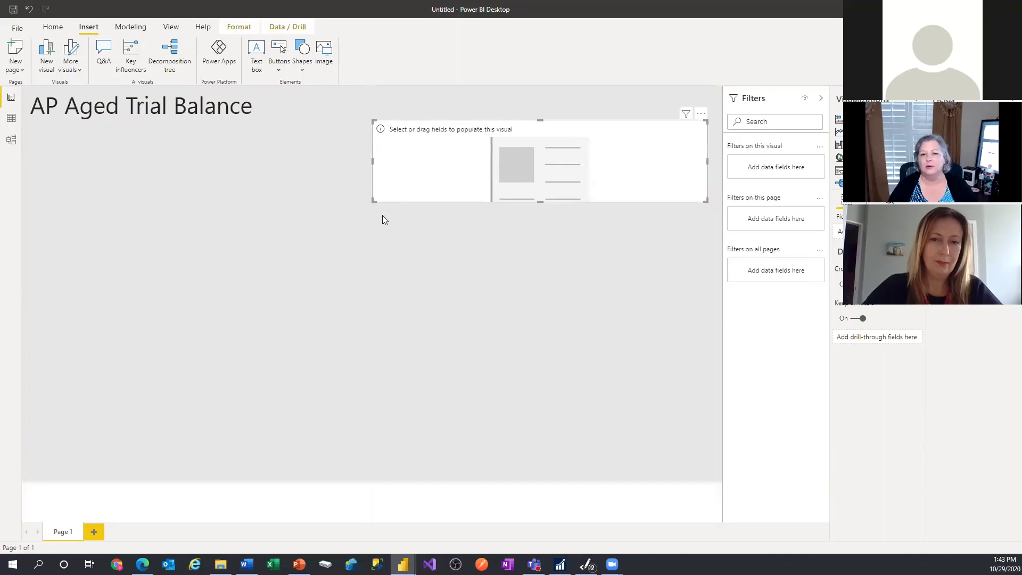
{"action": "left_click_drag", "start_coordinate": [374, 160], "coordinate": [535, 166]}
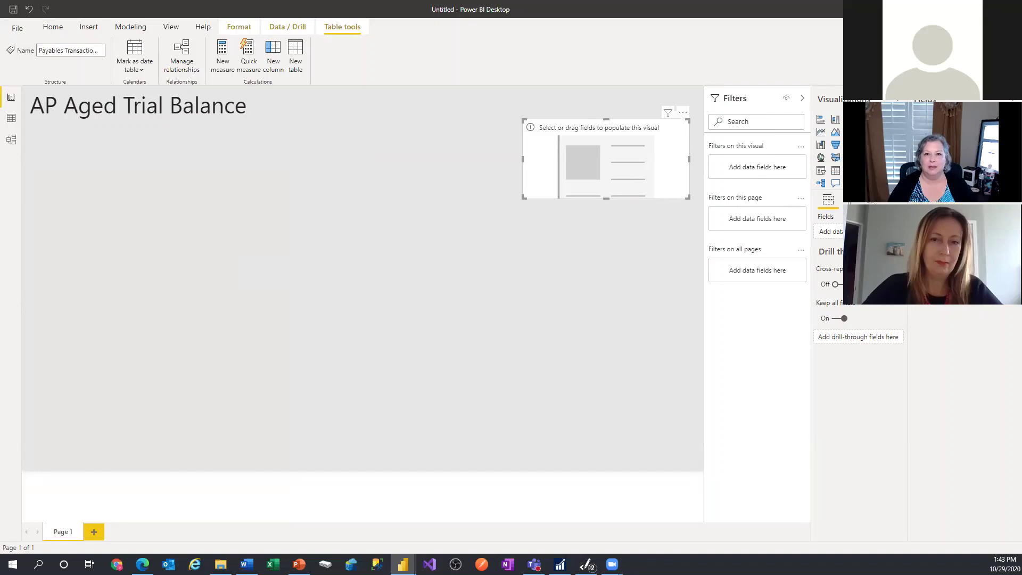
{"action": "left_click_drag", "start_coordinate": [926, 232], "coordinate": [828, 232]}
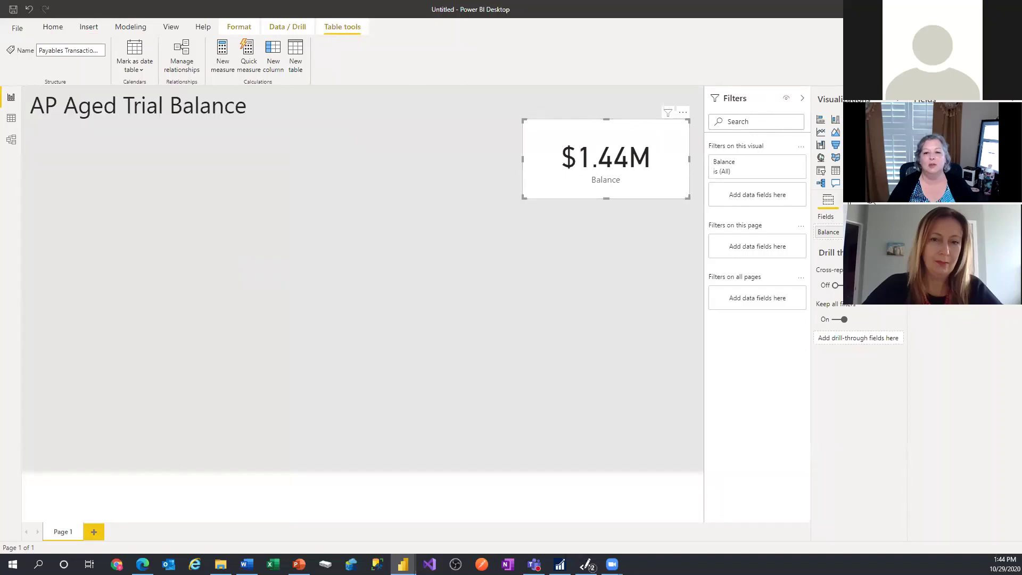
Set the display units of the Balance card's data label to None.
{"action": "left_click", "coordinate": [842, 200]}
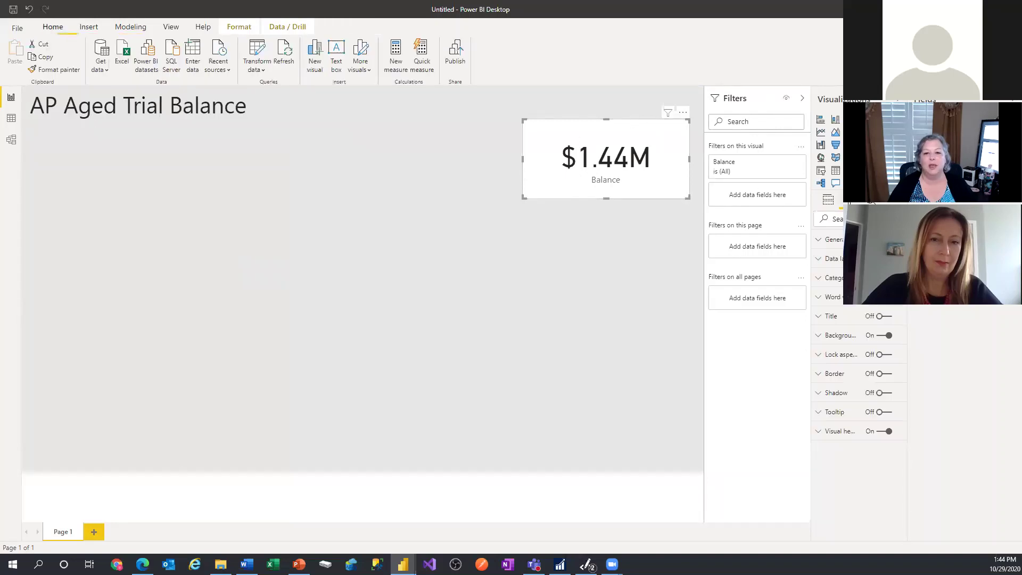
{"action": "left_click", "coordinate": [820, 240]}
{"action": "scroll", "coordinate": [830, 319], "scroll_direction": "down", "scroll_amount": 2}
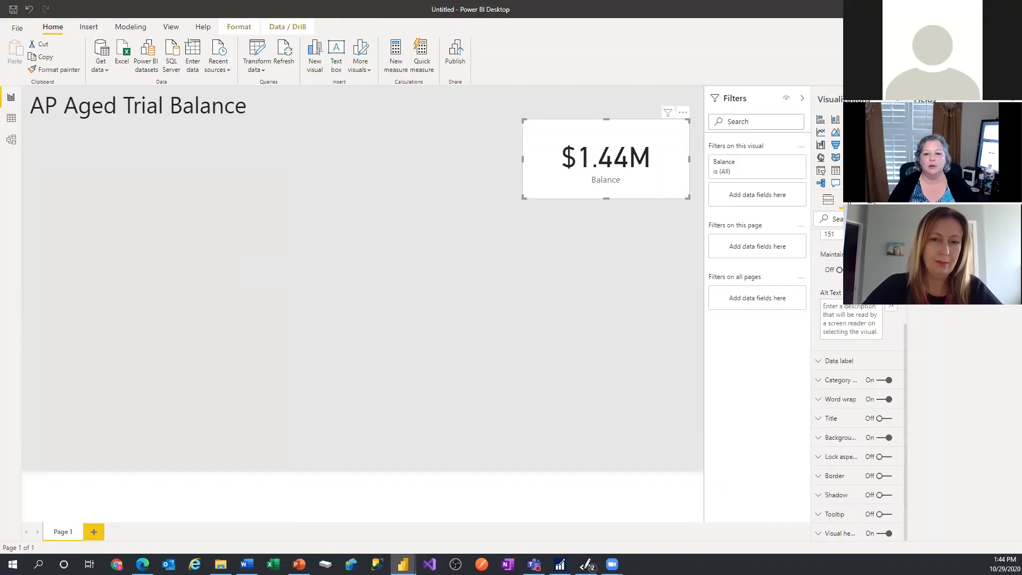
{"action": "scroll", "coordinate": [839, 253], "scroll_direction": "up", "scroll_amount": 2}
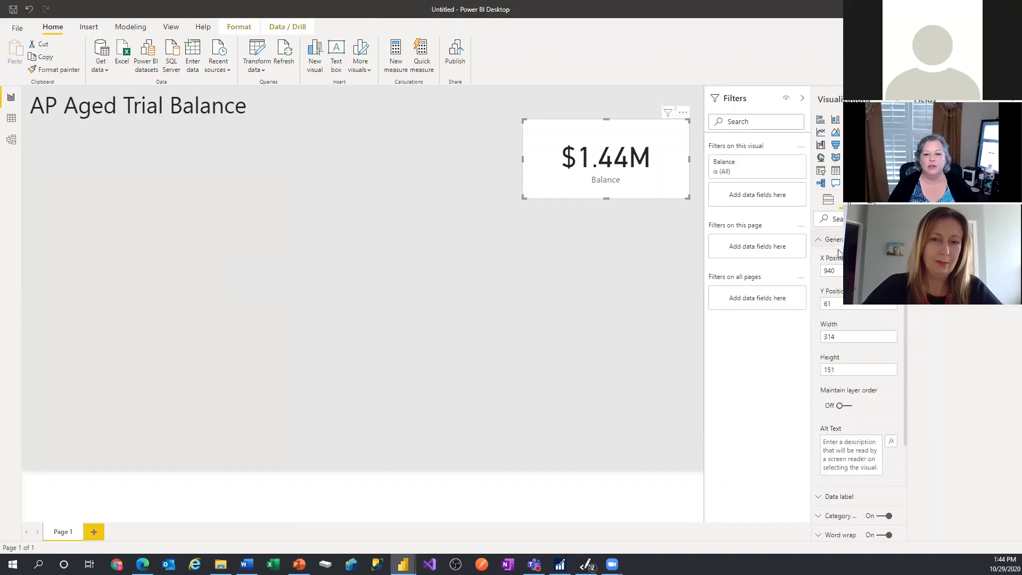
{"action": "left_click", "coordinate": [820, 240]}
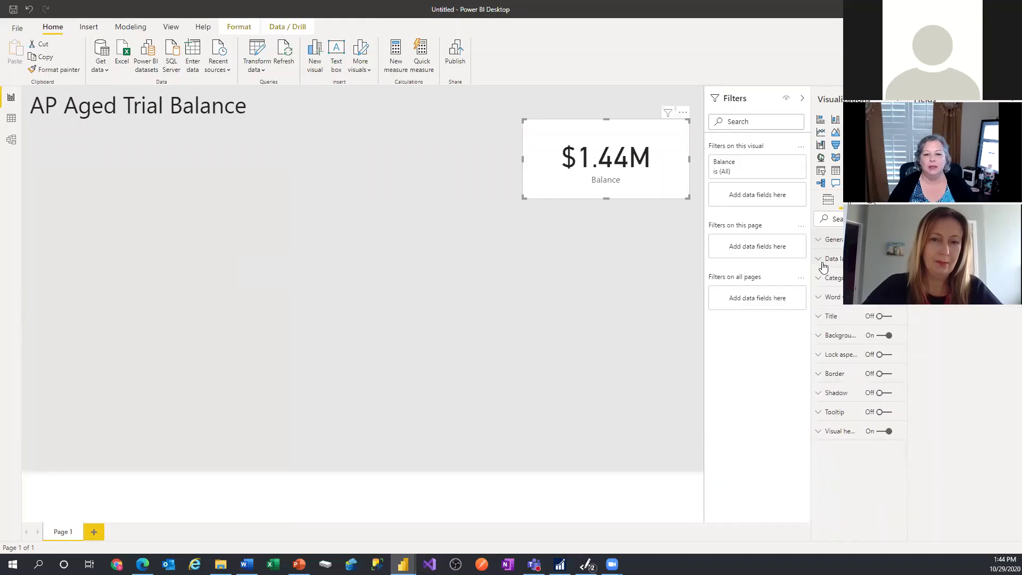
{"action": "left_click", "coordinate": [823, 265]}
{"action": "scroll", "coordinate": [831, 319], "scroll_direction": "down", "scroll_amount": 3}
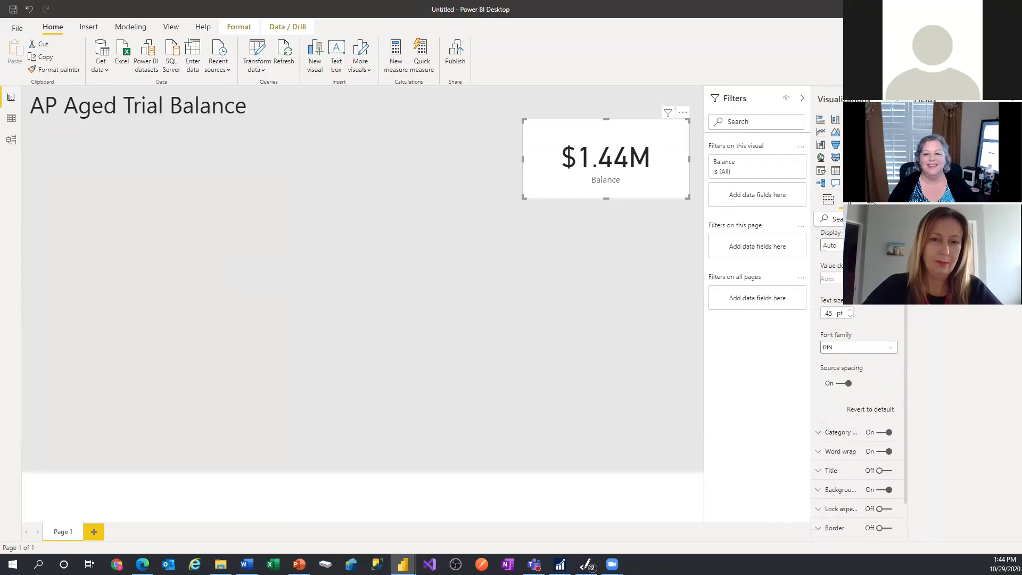
{"action": "left_click", "coordinate": [832, 245]}
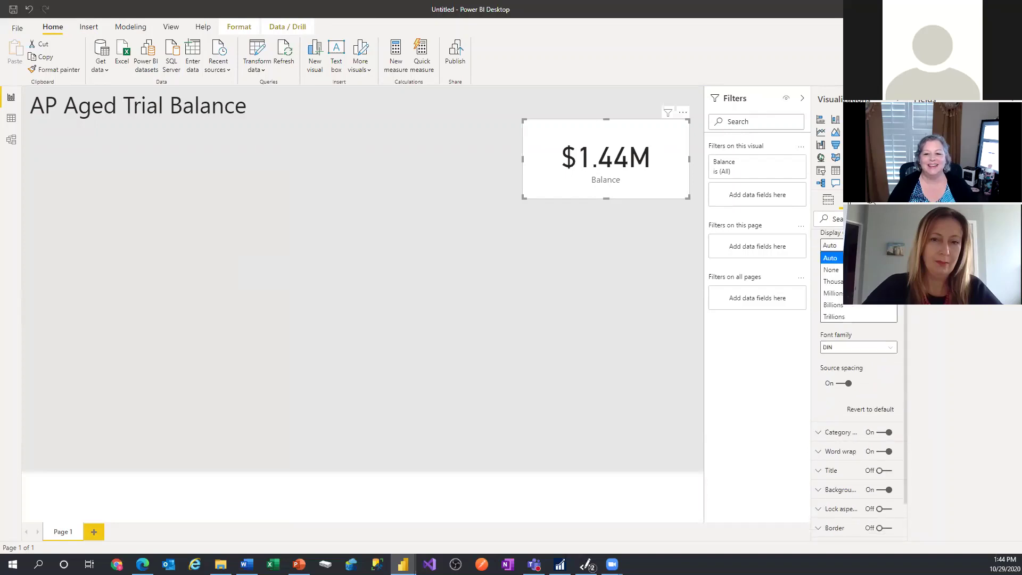
{"action": "left_click", "coordinate": [831, 269]}
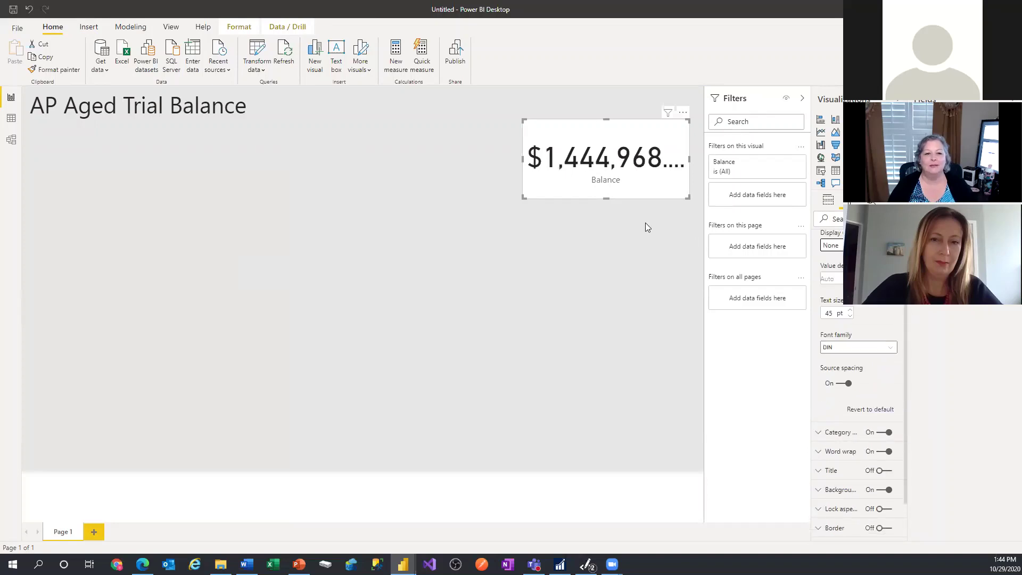
Set the text size of the Balance card's data label to 22 pt.
{"action": "double_click", "coordinate": [837, 313]}
{"action": "type", "text": "22"}
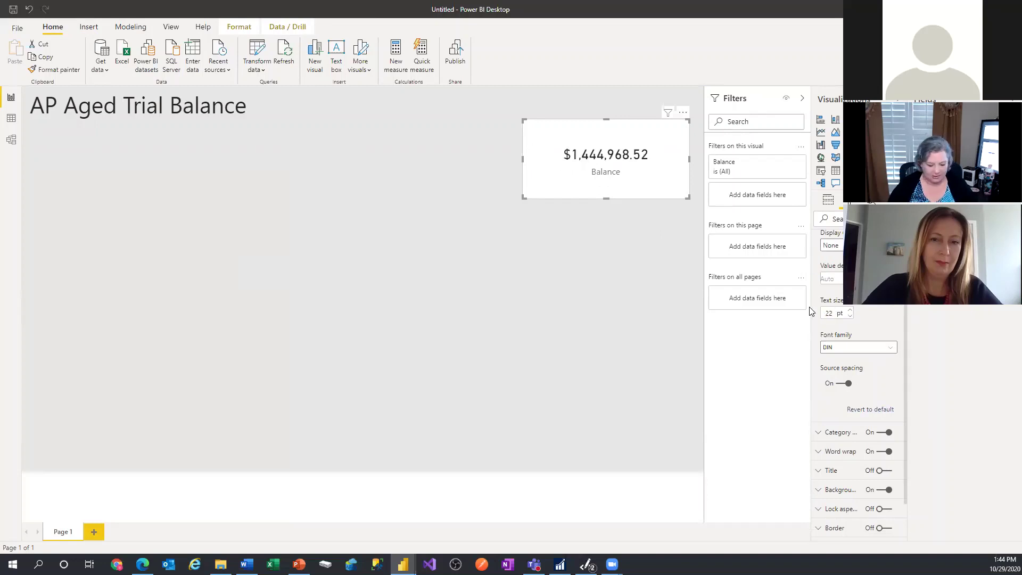
{"action": "scroll", "coordinate": [865, 317], "scroll_direction": "up", "scroll_amount": 3}
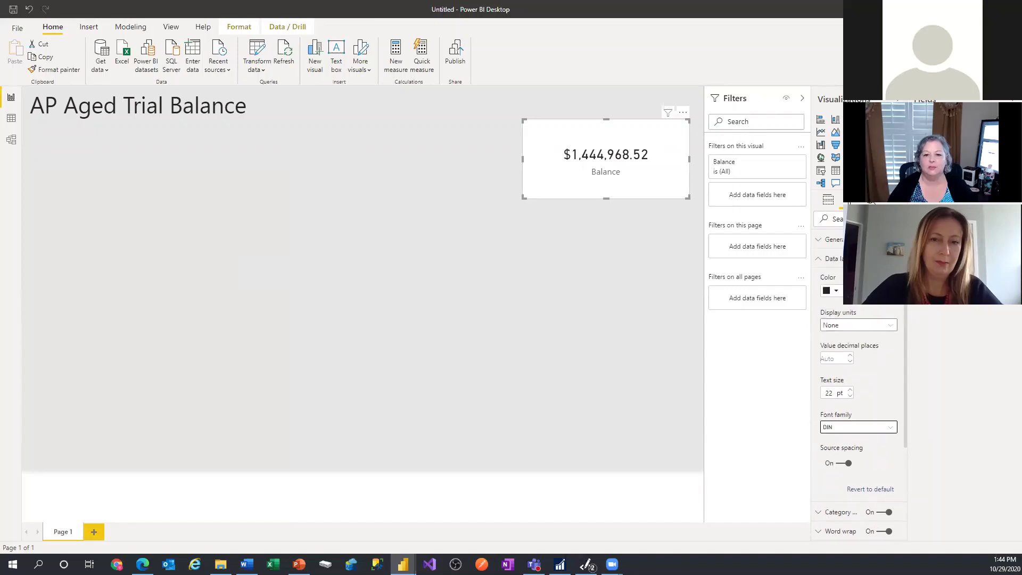
{"action": "left_click", "coordinate": [824, 259]}
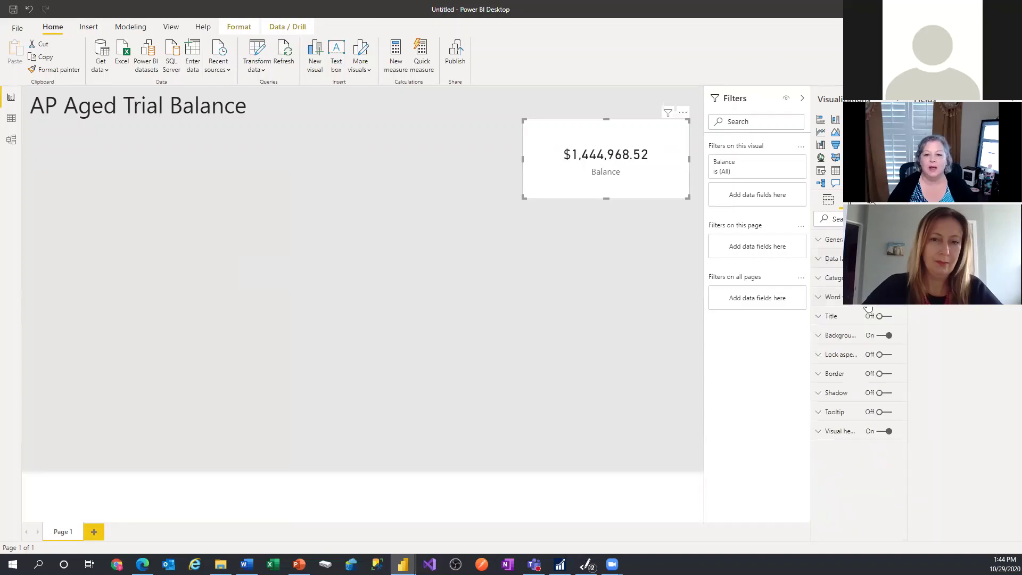
Make the Balance card's category label black and set its text size to 22 pt.
{"action": "left_click", "coordinate": [819, 278]}
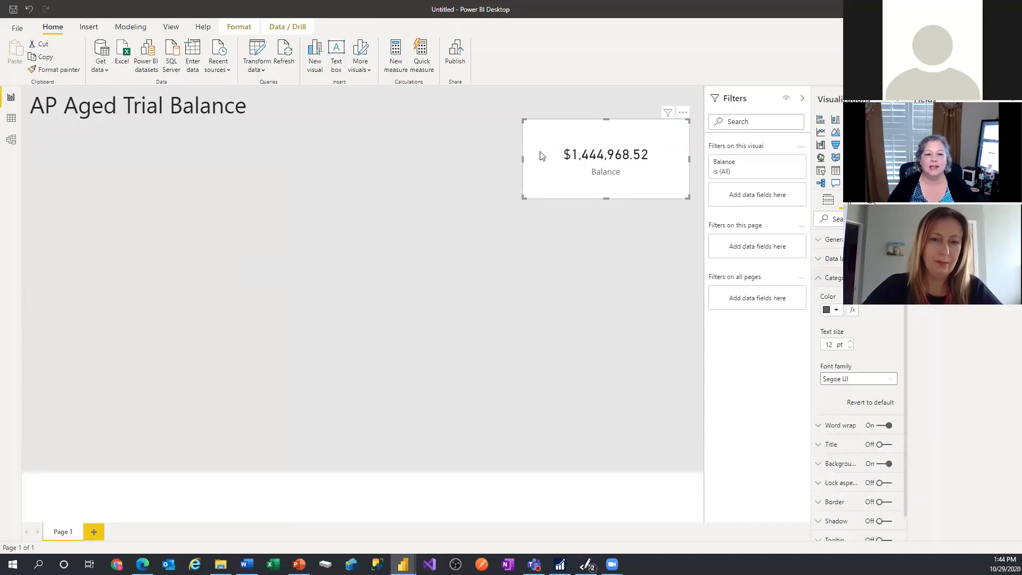
{"action": "left_click", "coordinate": [832, 313]}
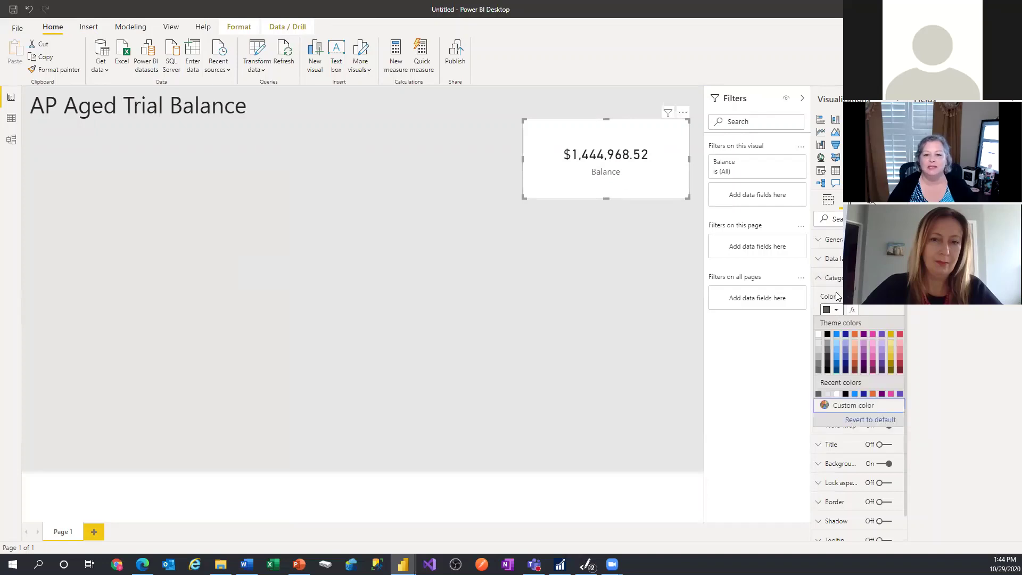
{"action": "left_click", "coordinate": [827, 334]}
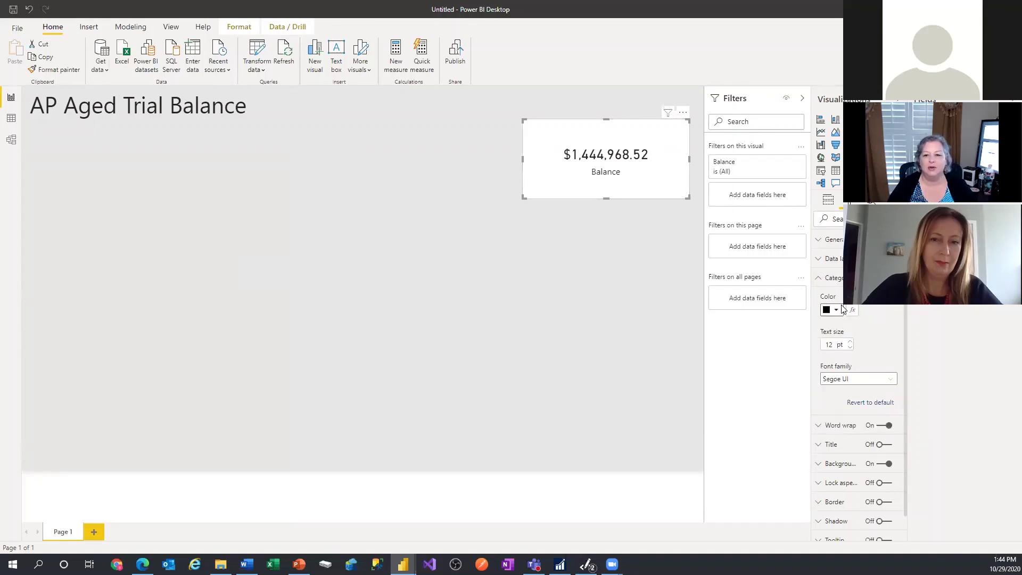
{"action": "left_click_drag", "start_coordinate": [832, 345], "coordinate": [814, 349]}
{"action": "type", "text": "22"}
{"action": "key", "text": "Tab"}
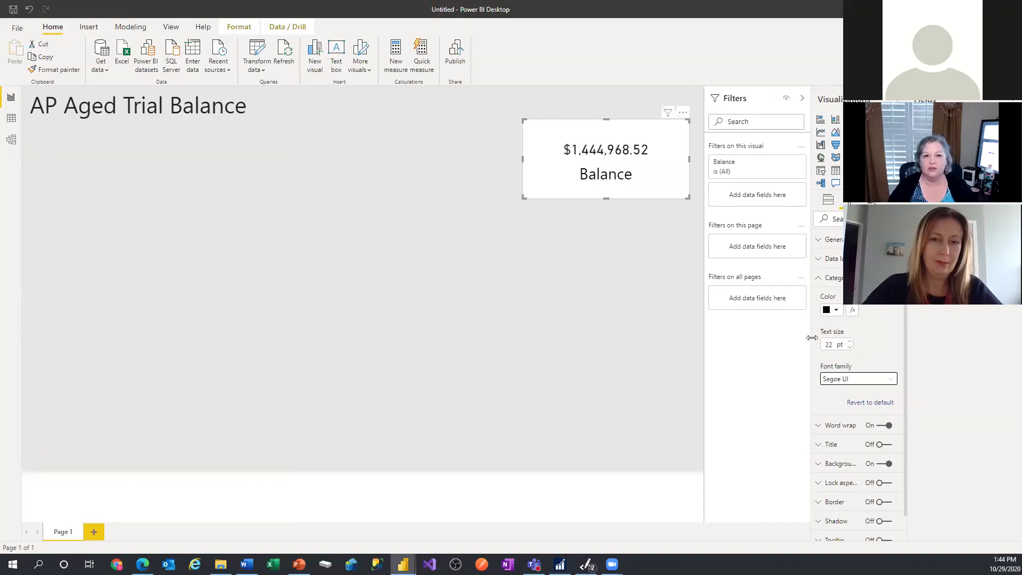
{"action": "left_click", "coordinate": [816, 281]}
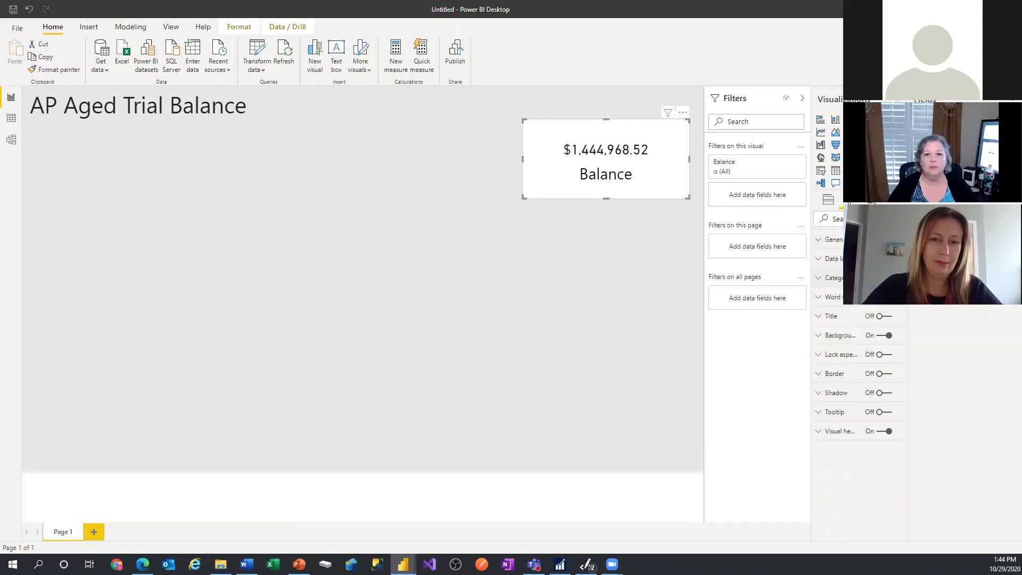
Move the Balance card to the page's left side, directly beneath the report title.
{"action": "left_click_drag", "start_coordinate": [607, 128], "coordinate": [117, 139]}
{"action": "left_click", "coordinate": [335, 263]}
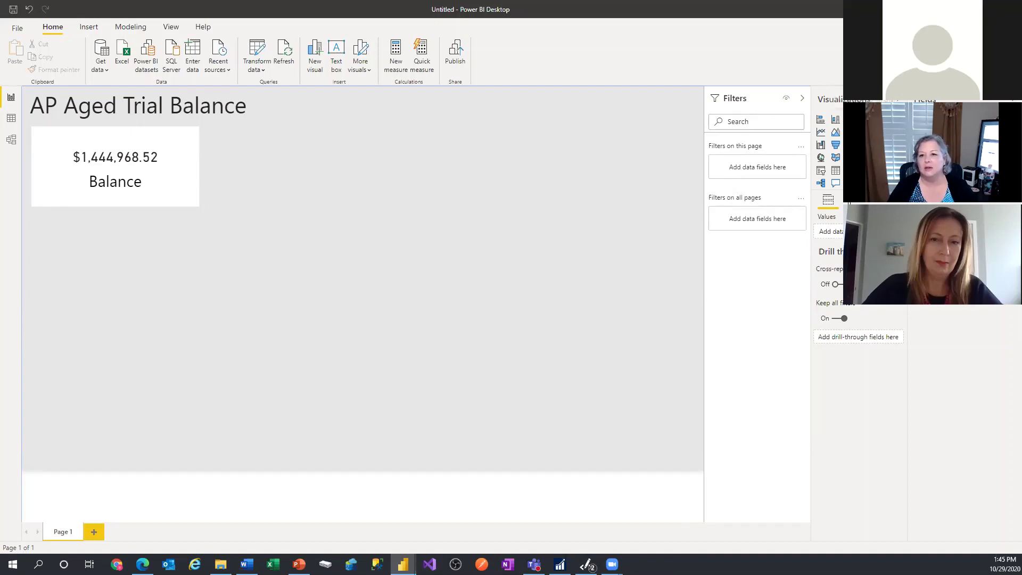
Add a clustered column chart, place it in the page's upper right corner and enlarge it slightly.
{"action": "left_click", "coordinate": [866, 119]}
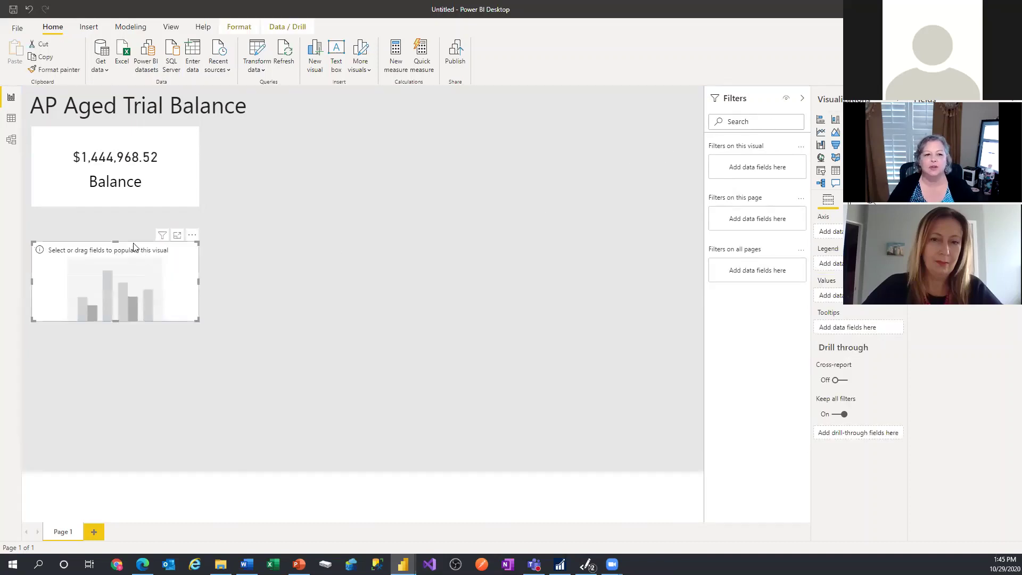
{"action": "left_click_drag", "start_coordinate": [134, 247], "coordinate": [626, 97]}
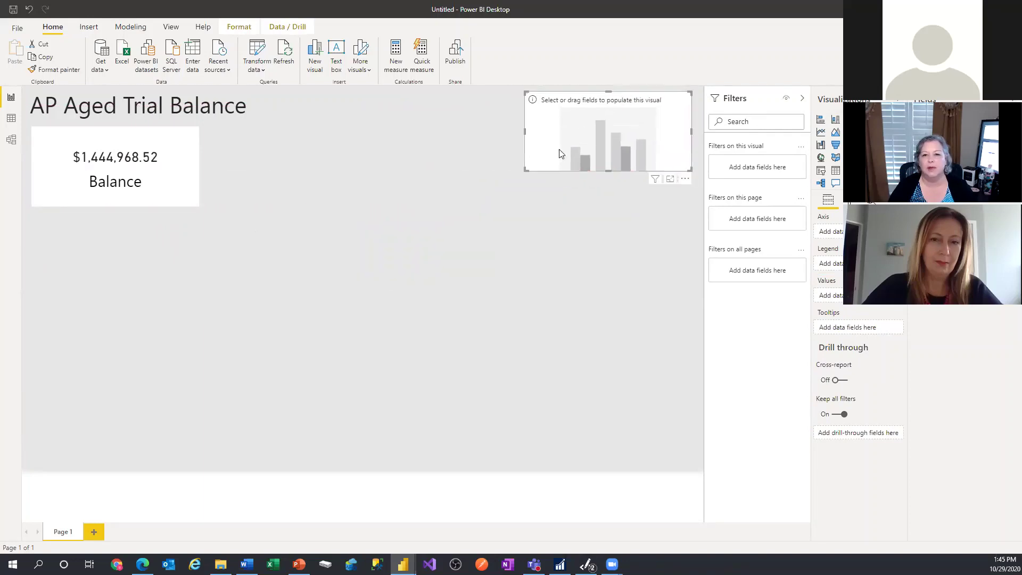
{"action": "left_click_drag", "start_coordinate": [526, 170], "coordinate": [514, 205]}
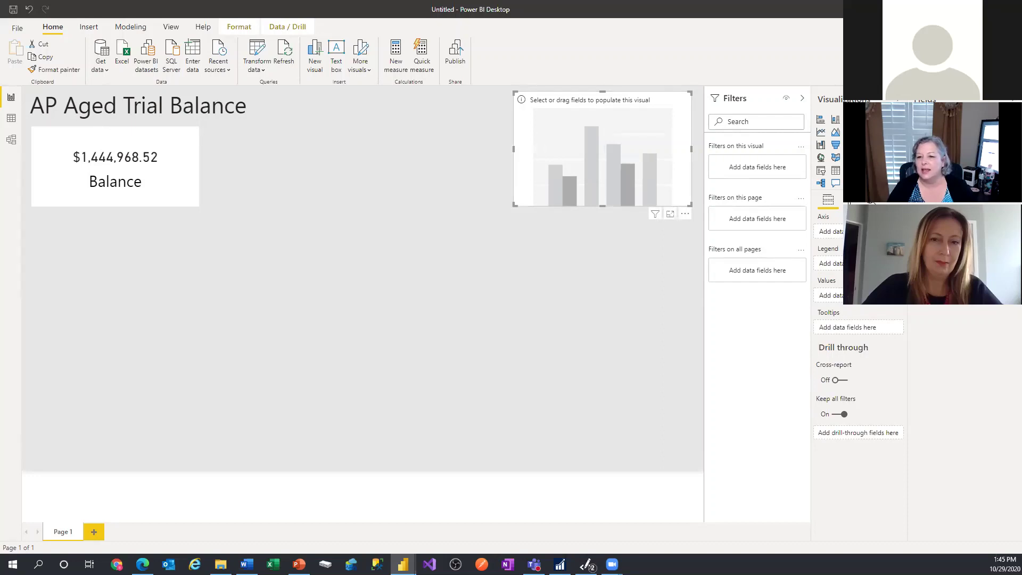
Plot Balance as the column chart's values, broken down by Vendor Class ID from the Vendors table.
{"action": "left_click_drag", "start_coordinate": [871, 201], "coordinate": [836, 296]}
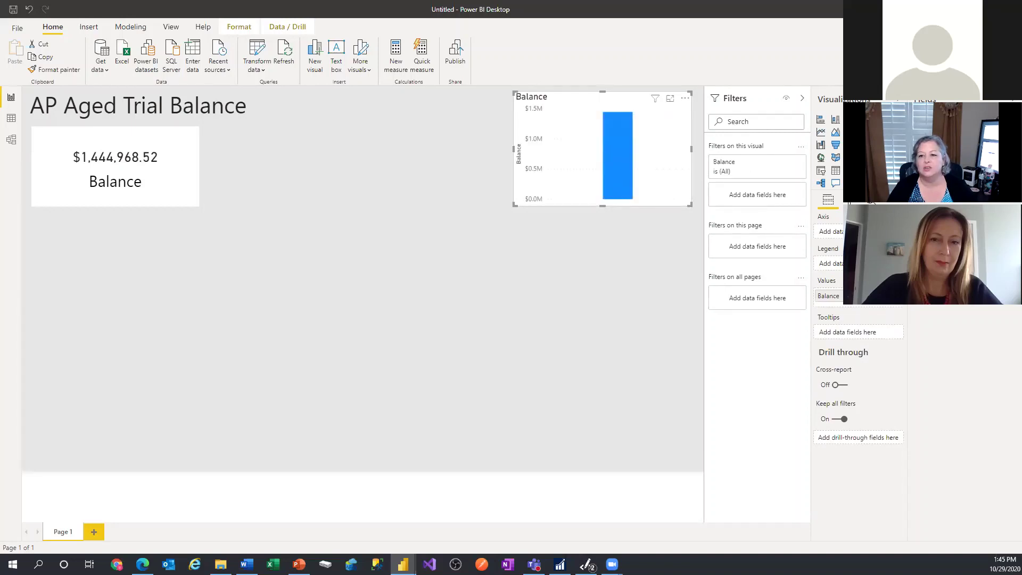
{"action": "left_click", "coordinate": [953, 290]}
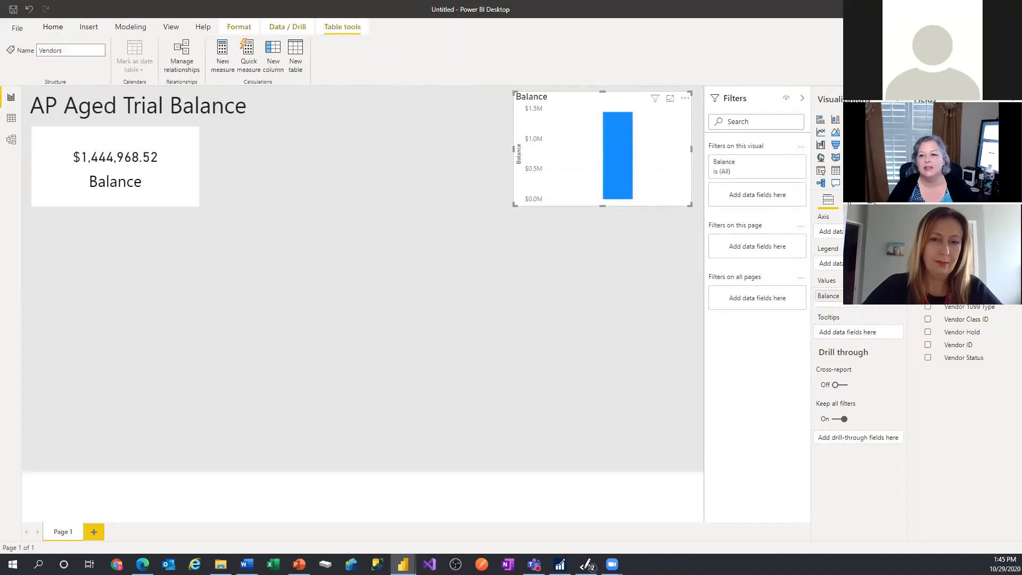
{"action": "left_click", "coordinate": [986, 322]}
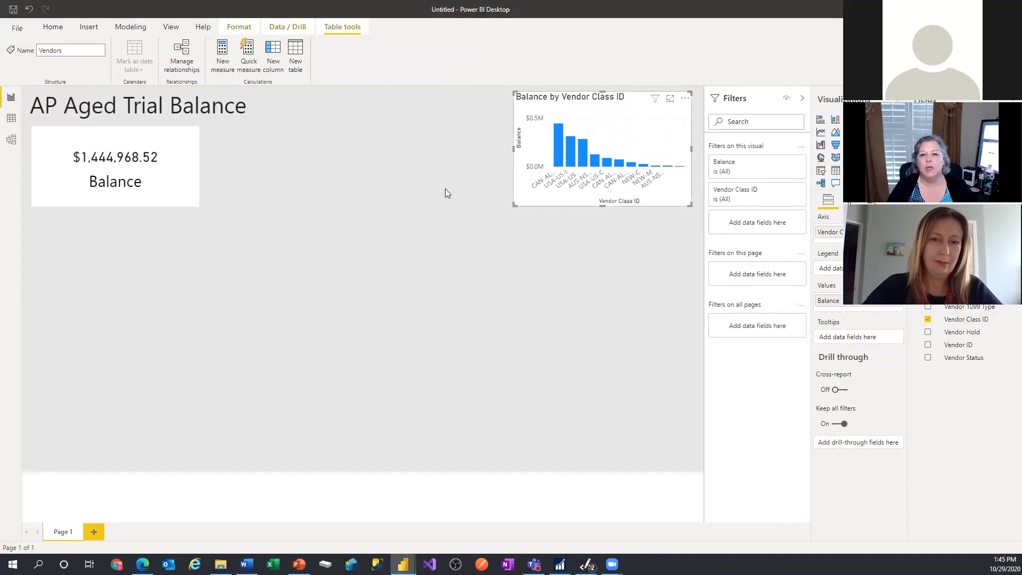
Add a slicer visual and place it between the Balance card and the column chart.
{"action": "left_click", "coordinate": [431, 166]}
{"action": "left_click", "coordinate": [821, 171]}
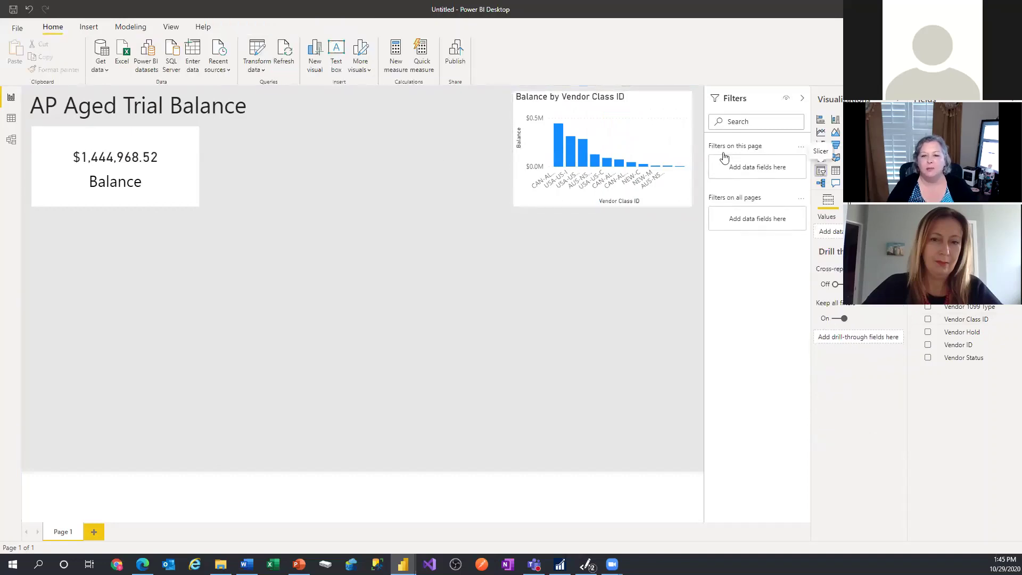
{"action": "left_click_drag", "start_coordinate": [97, 250], "coordinate": [377, 137]}
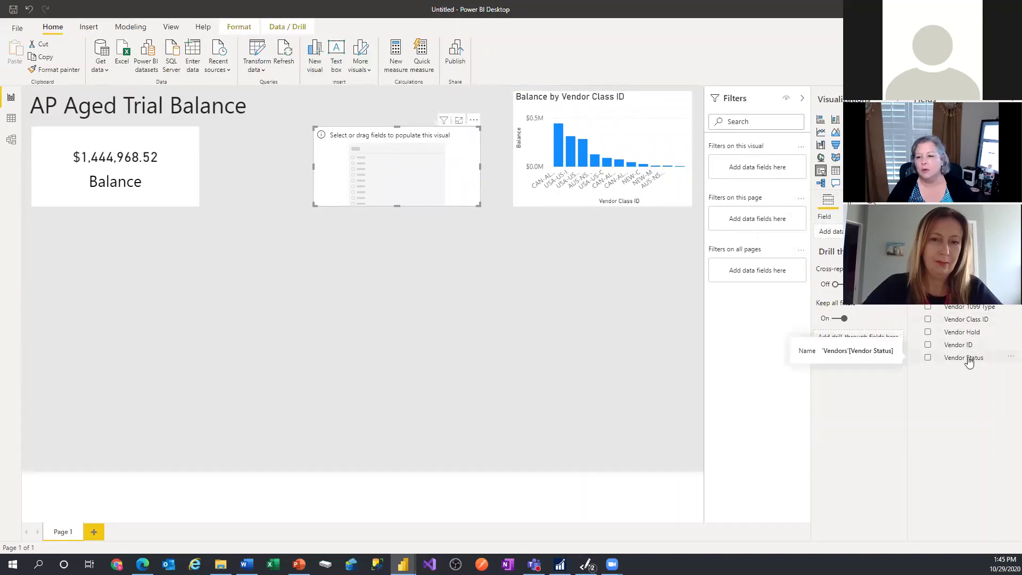
Try Vendor Hold as the slicer's field, undo it, and use the Hold field instead.
{"action": "left_click_drag", "start_coordinate": [968, 333], "coordinate": [835, 232]}
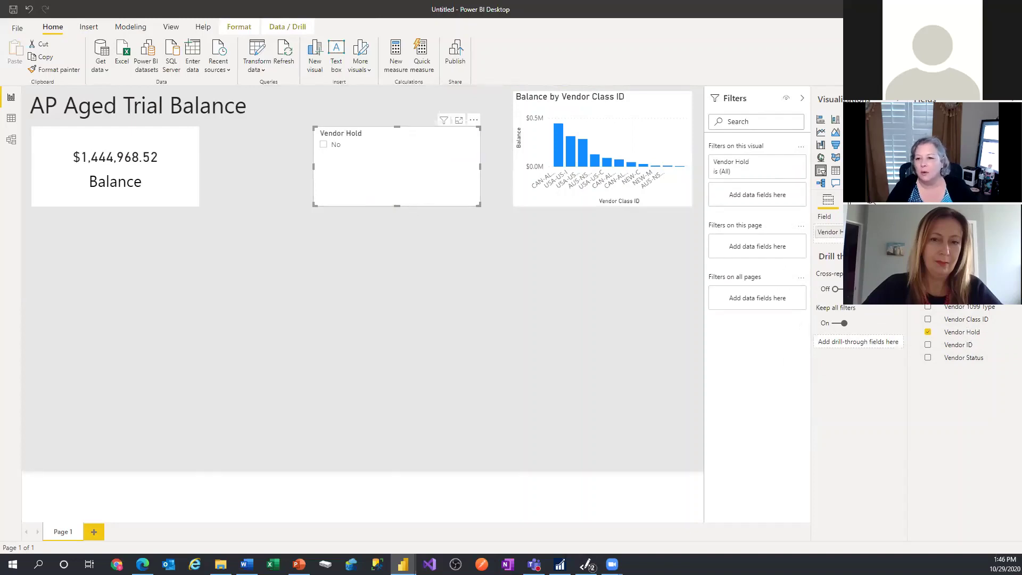
{"action": "key", "text": "ctrl+z"}
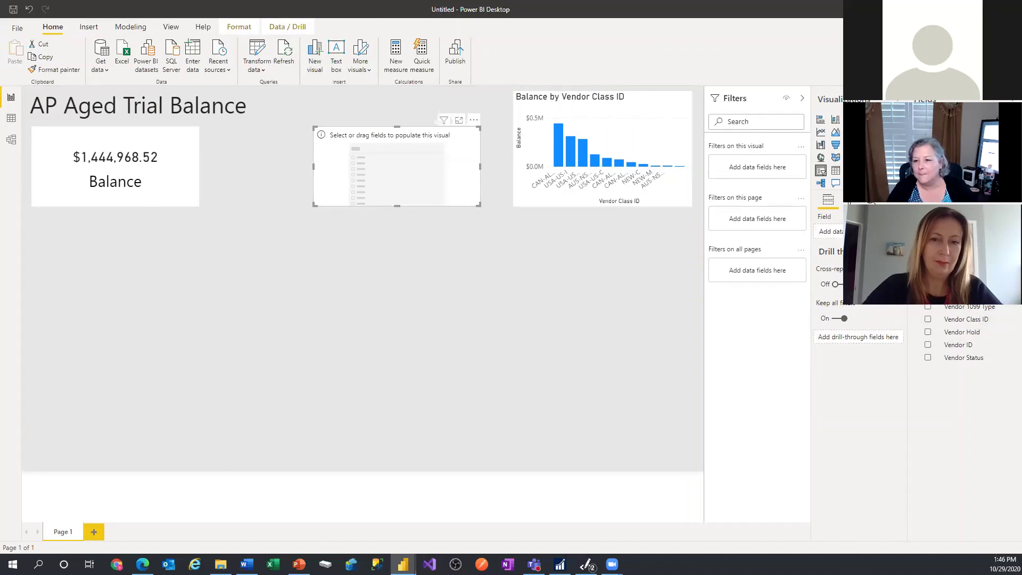
{"action": "left_click_drag", "start_coordinate": [871, 201], "coordinate": [831, 232]}
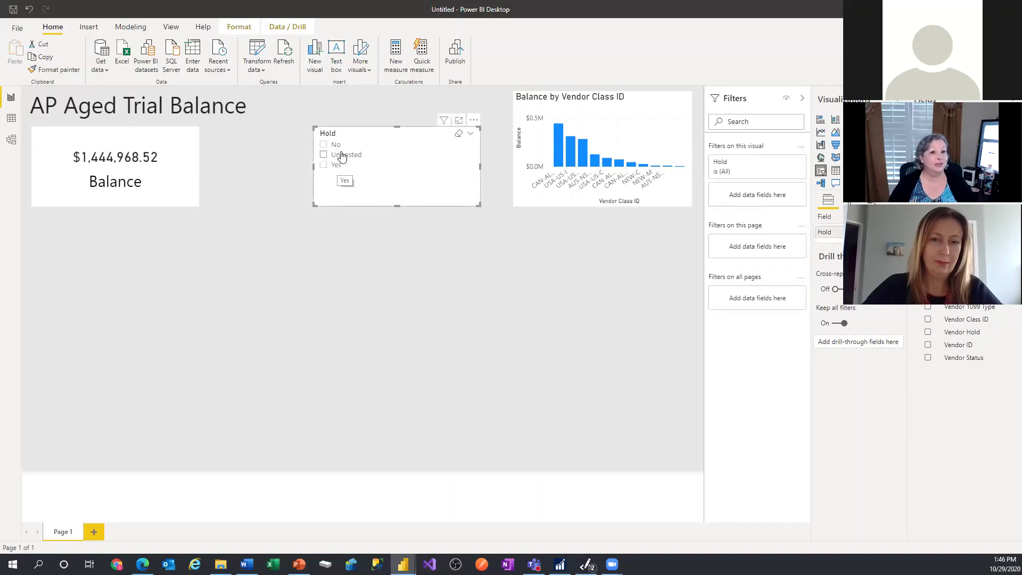
{"action": "left_click", "coordinate": [477, 320]}
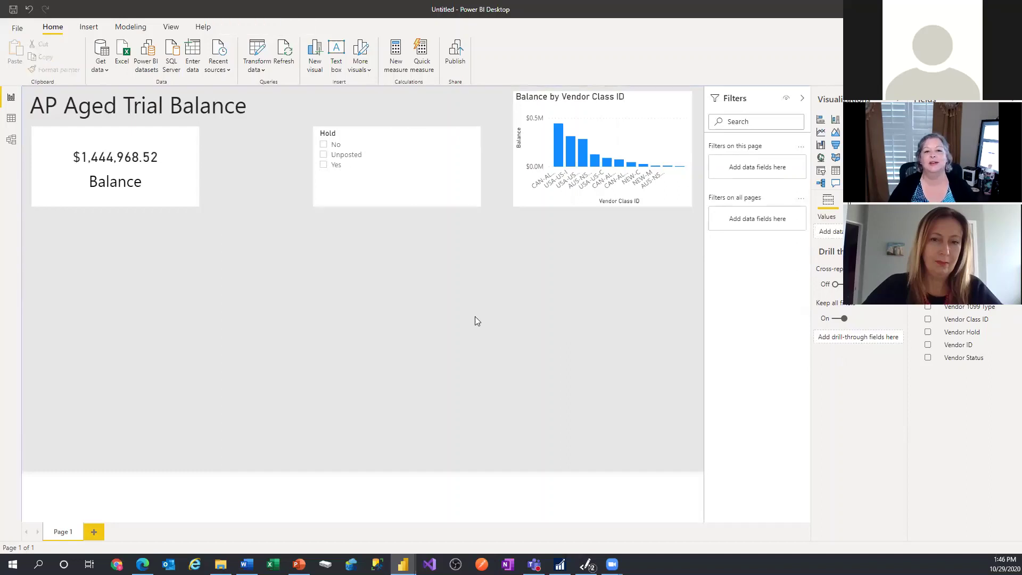
Narrow the Hold slicer to about half its width by moving its left edge inward.
{"action": "left_click", "coordinate": [382, 182]}
{"action": "left_click_drag", "start_coordinate": [314, 172], "coordinate": [400, 172]}
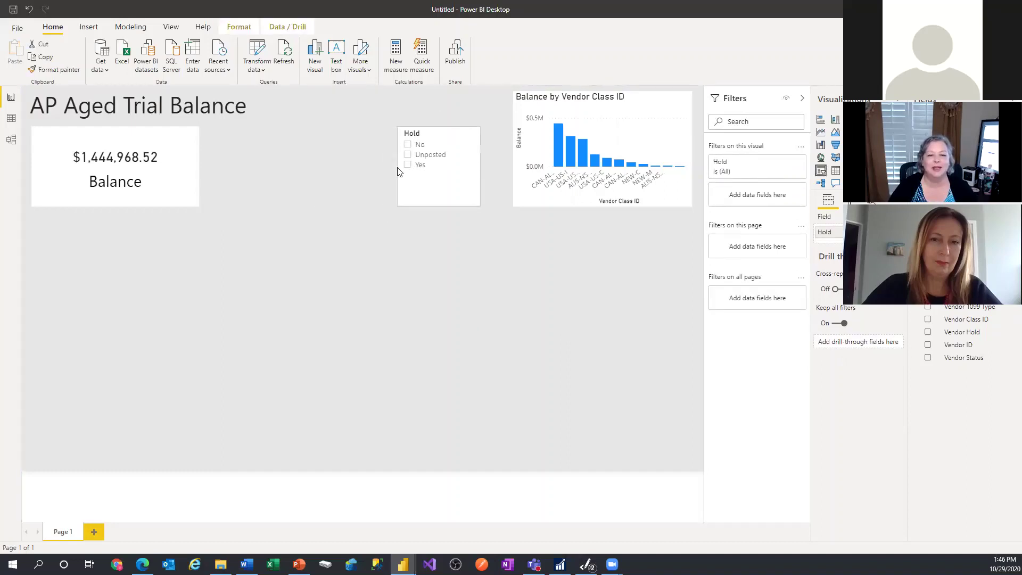
{"action": "left_click", "coordinate": [426, 286]}
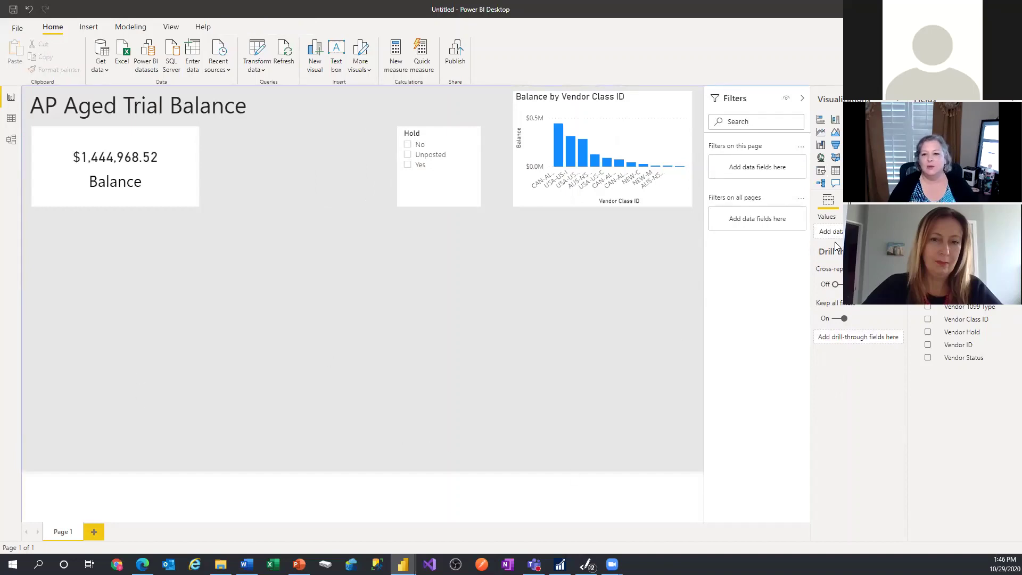
Add a matrix visual and stretch it to fill the page area below the card, slicer and chart.
{"action": "mouse_move", "coordinate": [838, 258]}
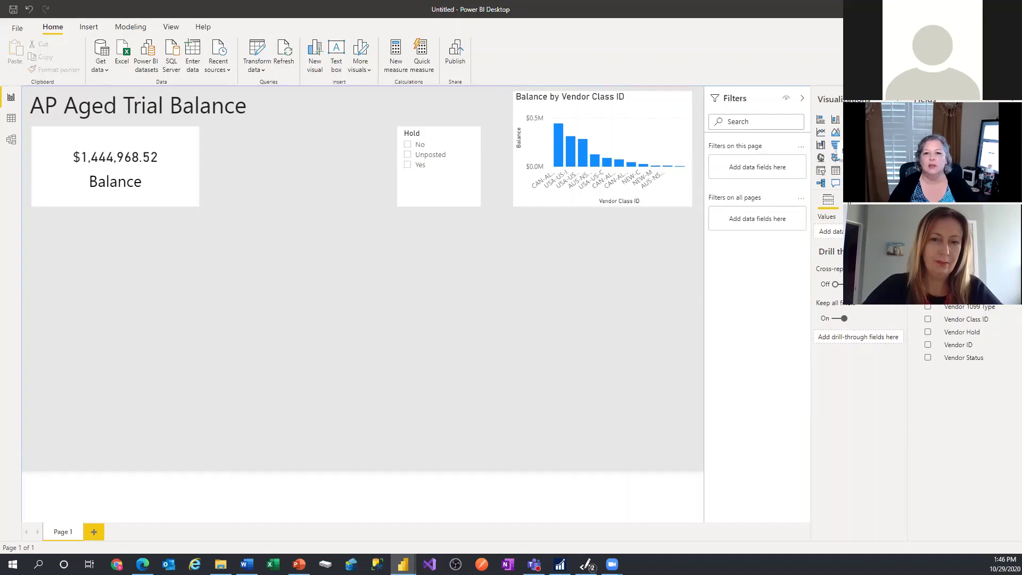
{"action": "left_click", "coordinate": [821, 173]}
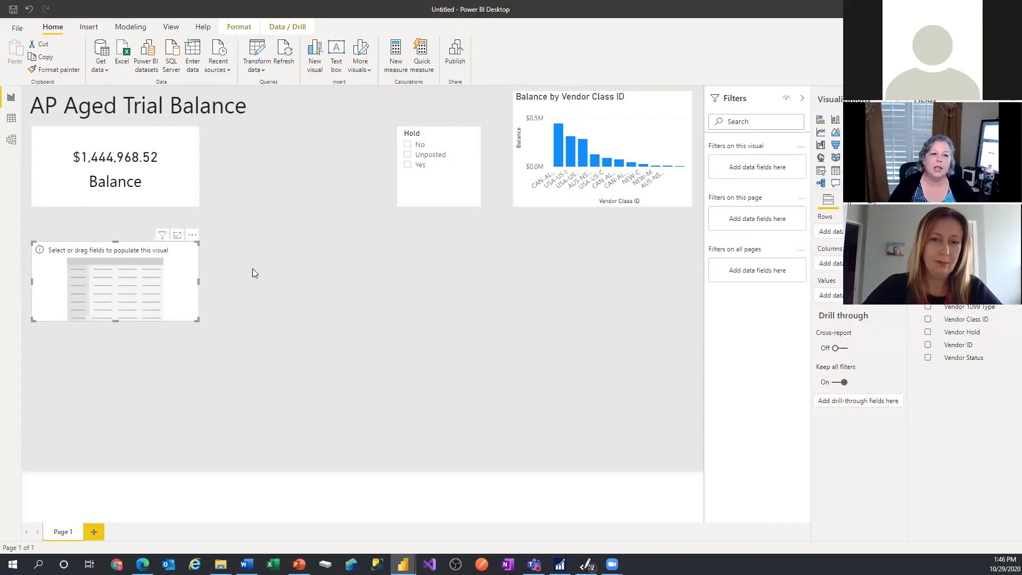
{"action": "left_click_drag", "start_coordinate": [197, 321], "coordinate": [696, 458]}
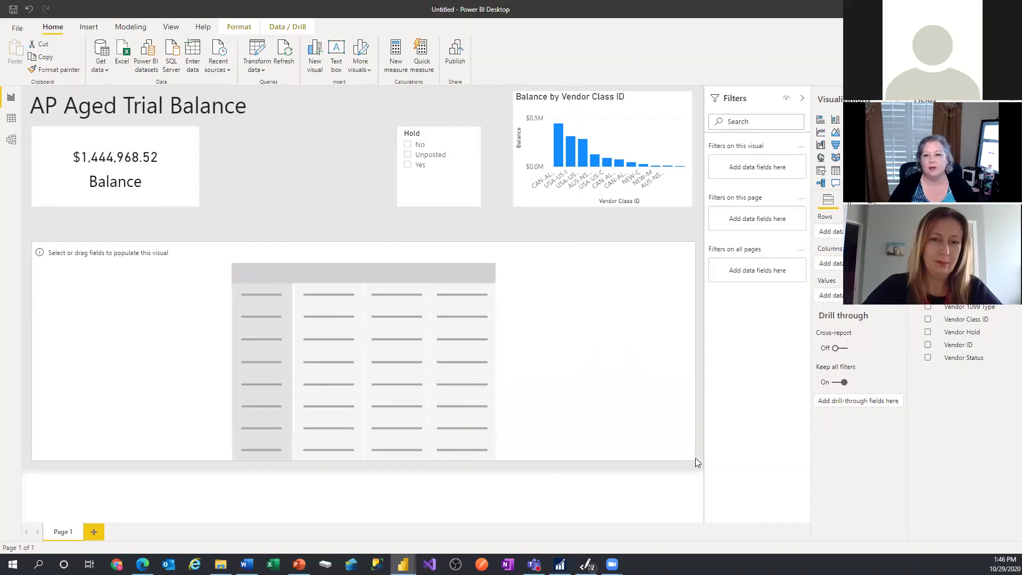
{"action": "left_click_drag", "start_coordinate": [363, 241], "coordinate": [365, 222]}
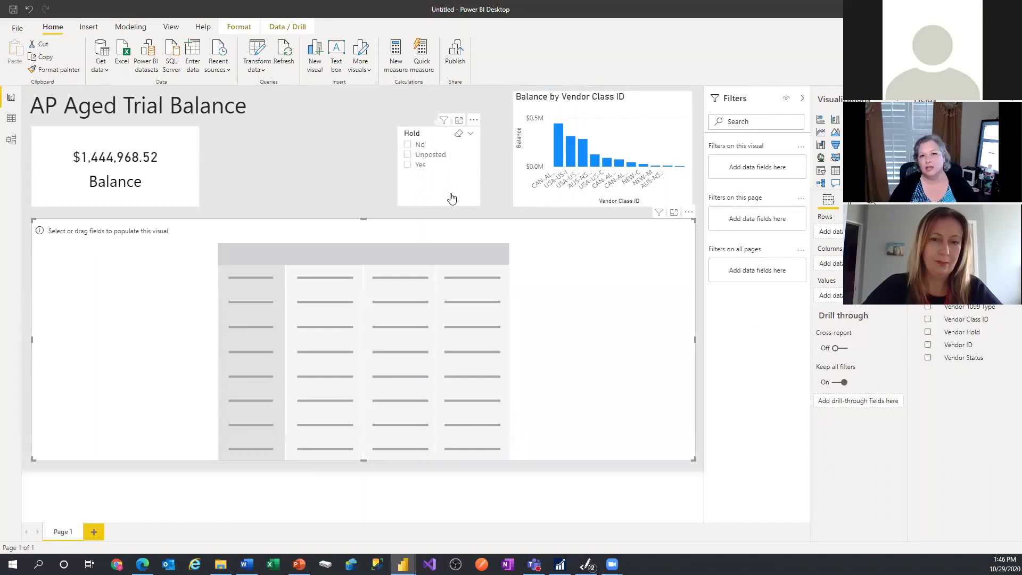
Test filtering the Balance card by the chart's CAN-ALL-C column, clear the selection, and shift the chart to align with the matrix's right edge.
{"action": "left_click", "coordinate": [560, 150]}
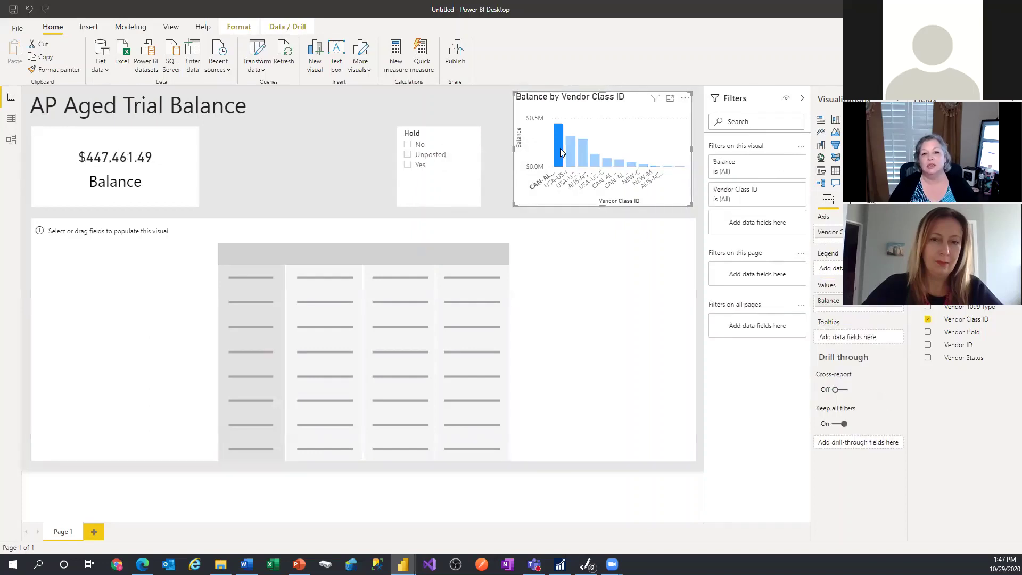
{"action": "left_click", "coordinate": [560, 149]}
{"action": "left_click", "coordinate": [560, 149]}
{"action": "left_click_drag", "start_coordinate": [558, 160], "coordinate": [563, 155]}
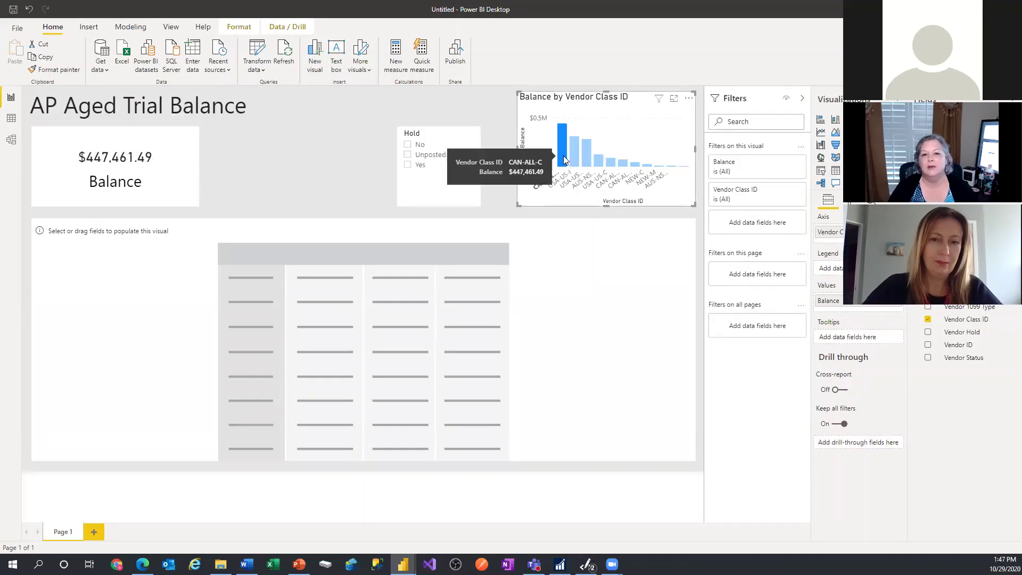
{"action": "left_click", "coordinate": [563, 155]}
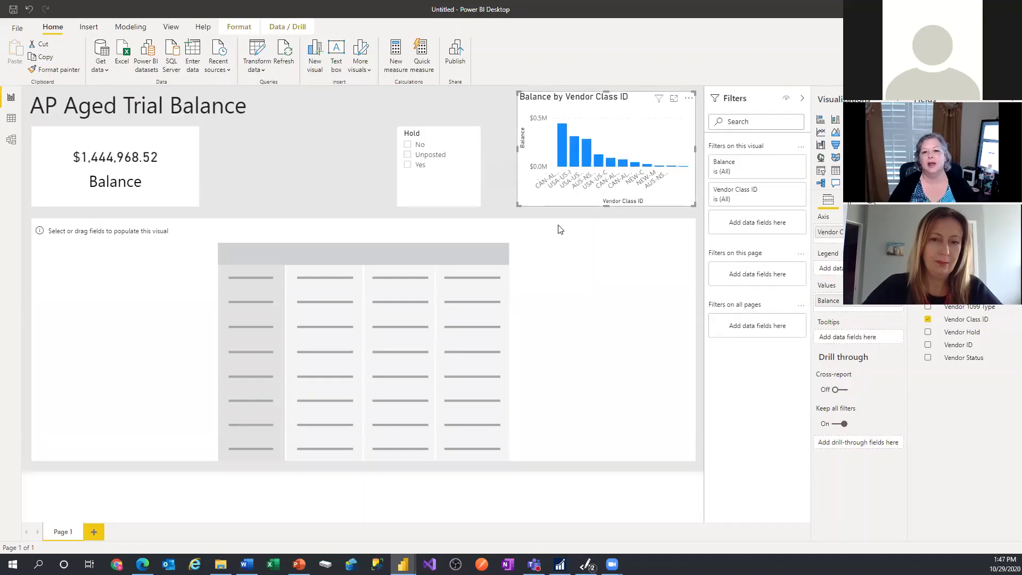
Fill the matrix with Vendor ID as rows and Balance as values.
{"action": "left_click", "coordinate": [646, 400]}
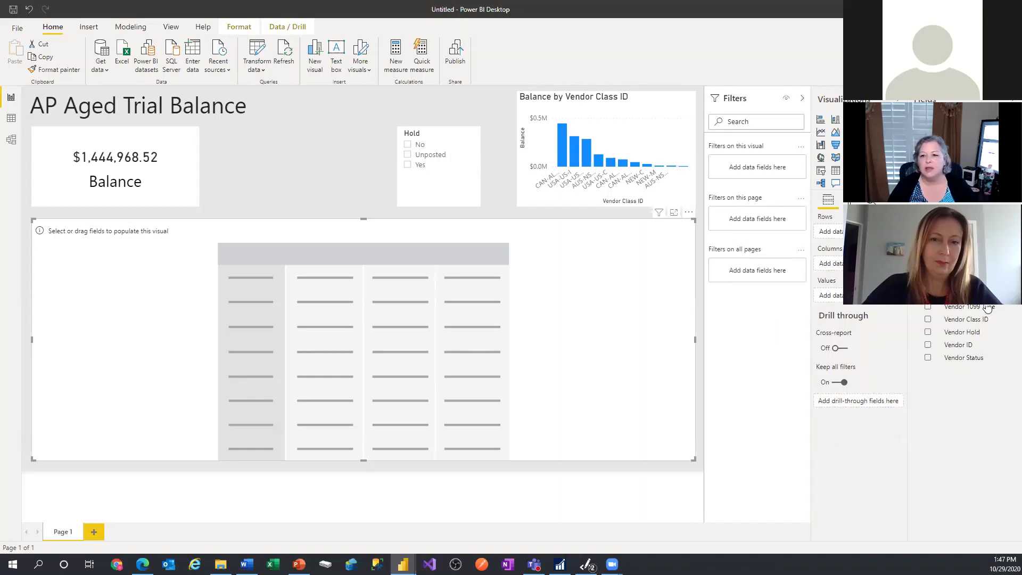
{"action": "left_click_drag", "start_coordinate": [966, 347], "coordinate": [836, 234]}
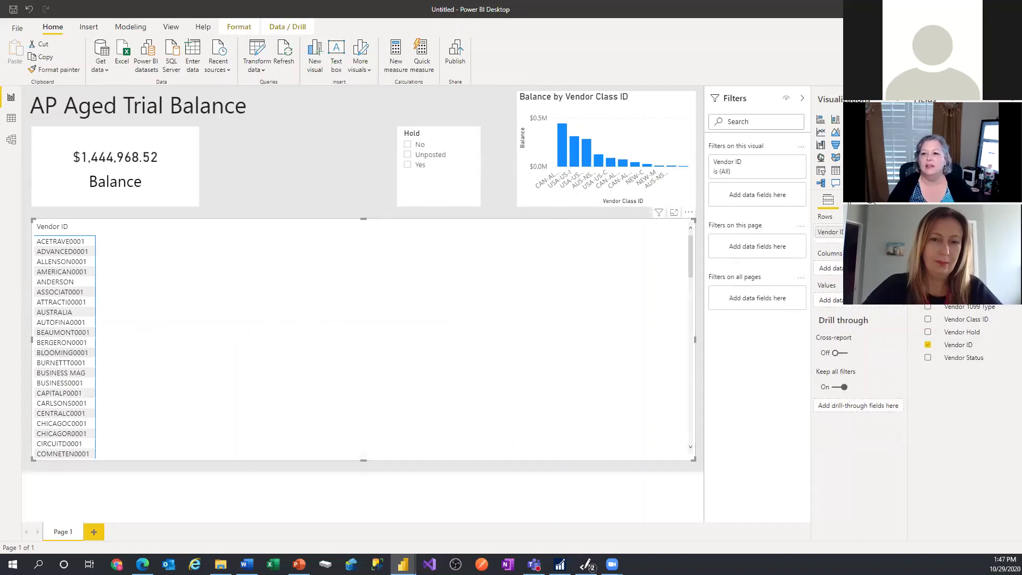
{"action": "left_click_drag", "start_coordinate": [953, 298], "coordinate": [831, 300]}
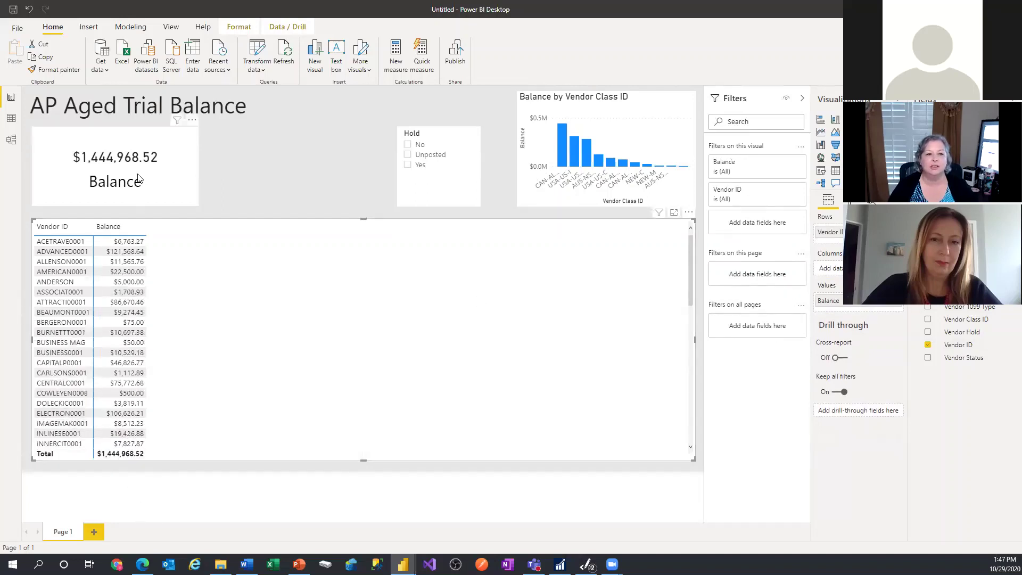
Check how the CAN-ALL-C column filters the vendor matrix and Balance card, and clear the selection.
{"action": "left_click", "coordinate": [564, 164]}
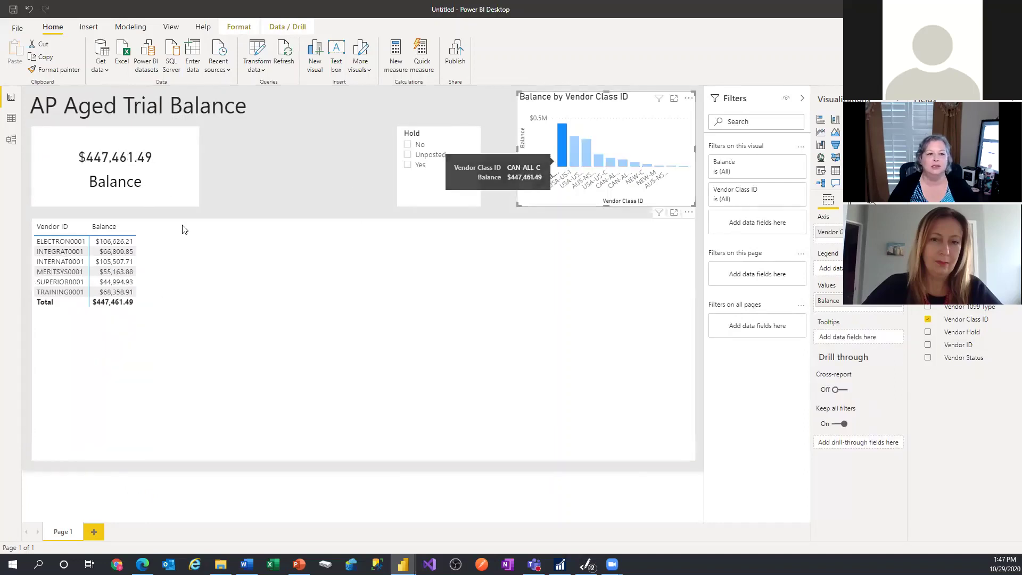
{"action": "left_click", "coordinate": [562, 155]}
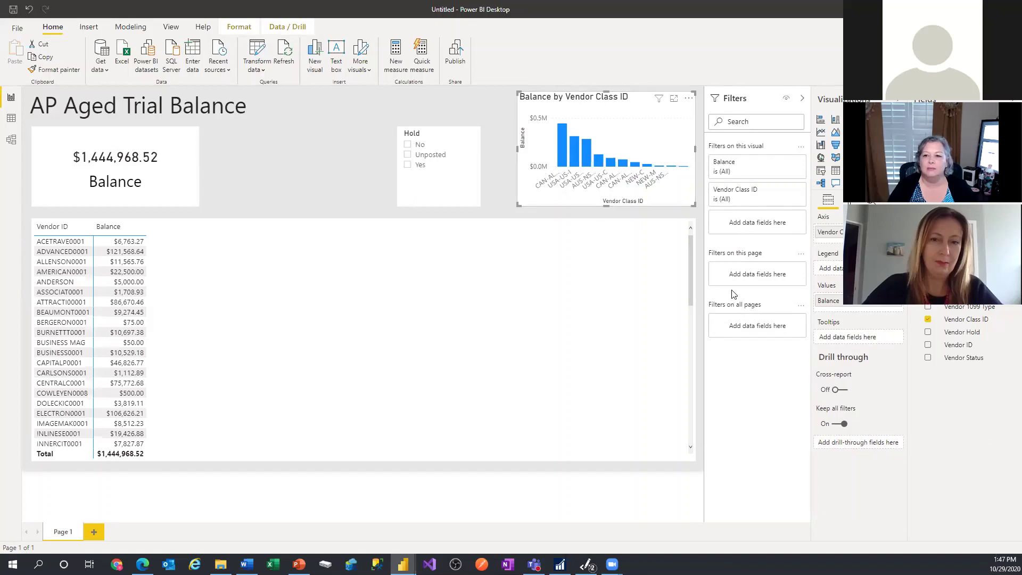
Add Aging Bucket as the matrix columns and nest Vendor, Document Type, Document Number, Voucher Number and Document Date under Vendor ID in the rows.
{"action": "left_click", "coordinate": [594, 340]}
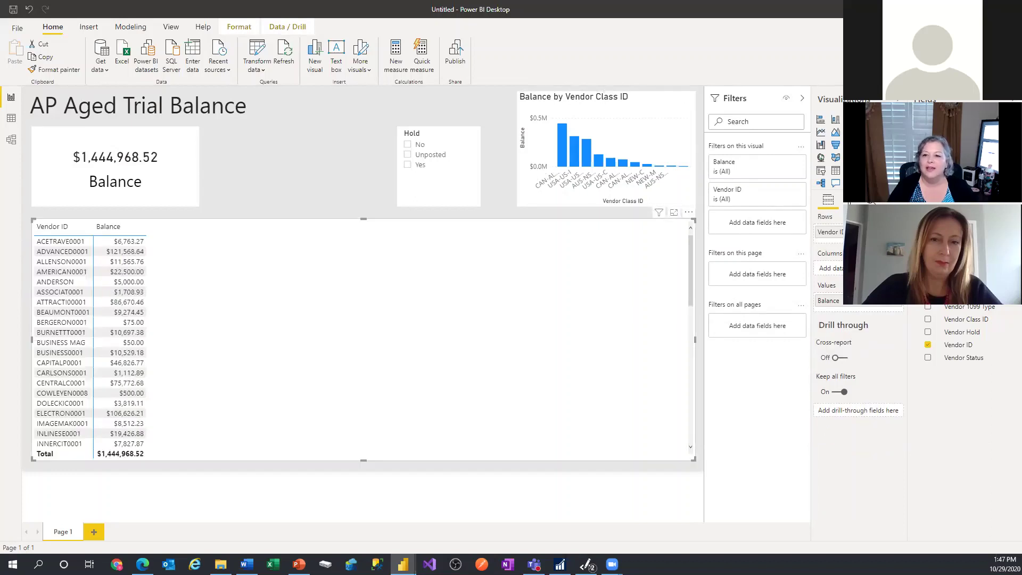
{"action": "left_click_drag", "start_coordinate": [829, 234], "coordinate": [831, 268]}
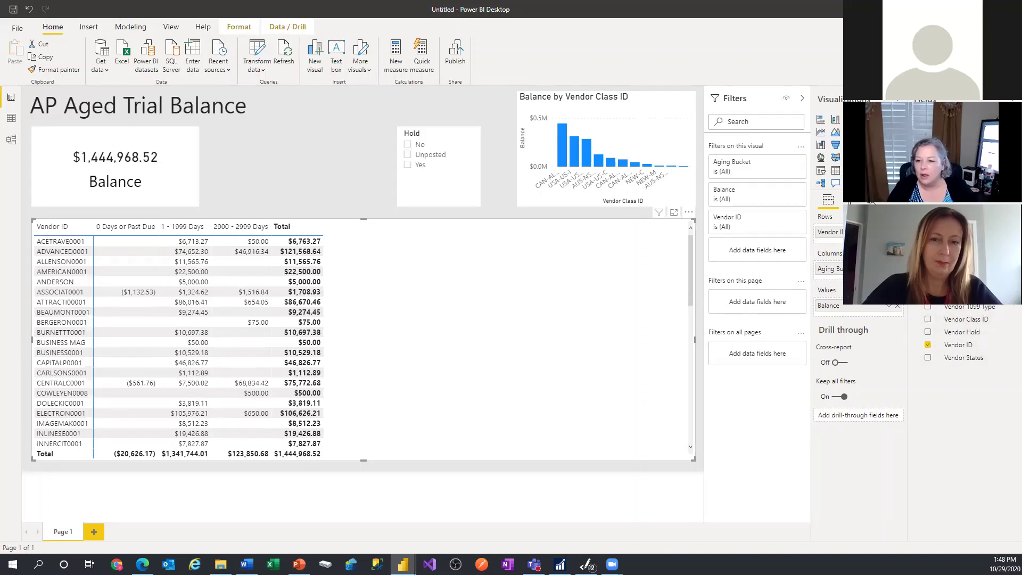
{"action": "left_click_drag", "start_coordinate": [828, 232], "coordinate": [831, 246]}
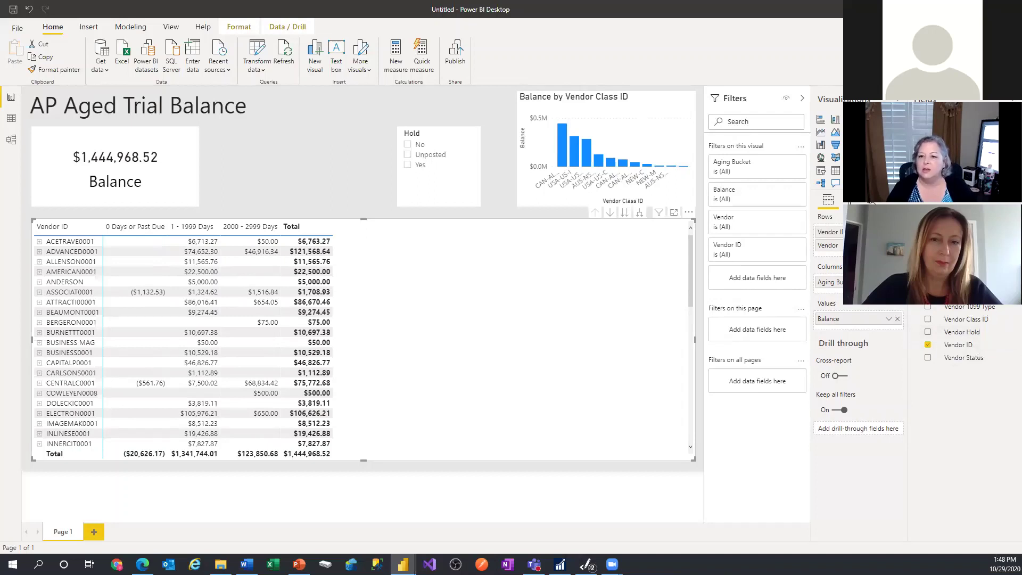
{"action": "left_click_drag", "start_coordinate": [828, 245], "coordinate": [828, 254]}
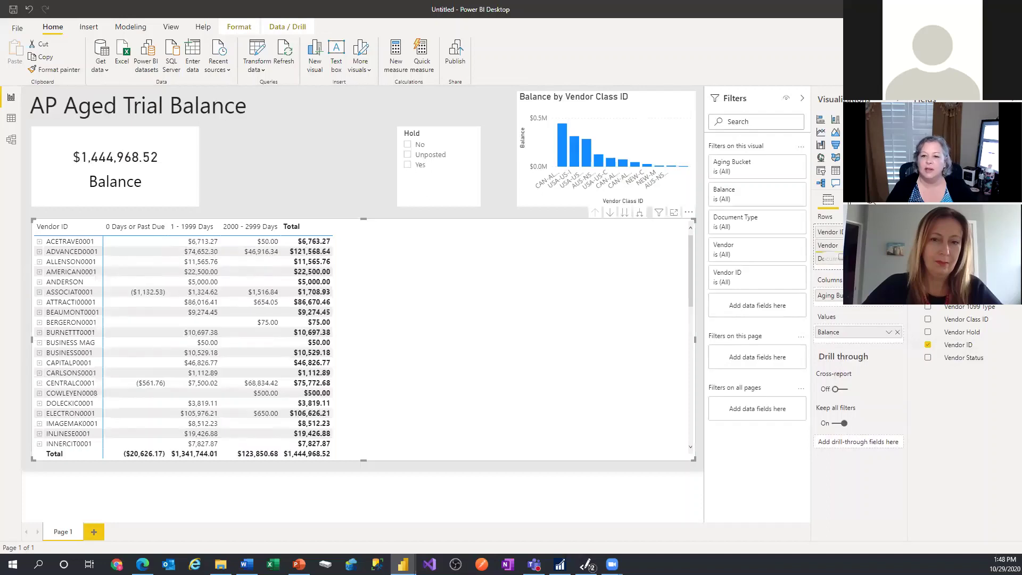
{"action": "left_click_drag", "start_coordinate": [965, 230], "coordinate": [854, 265]}
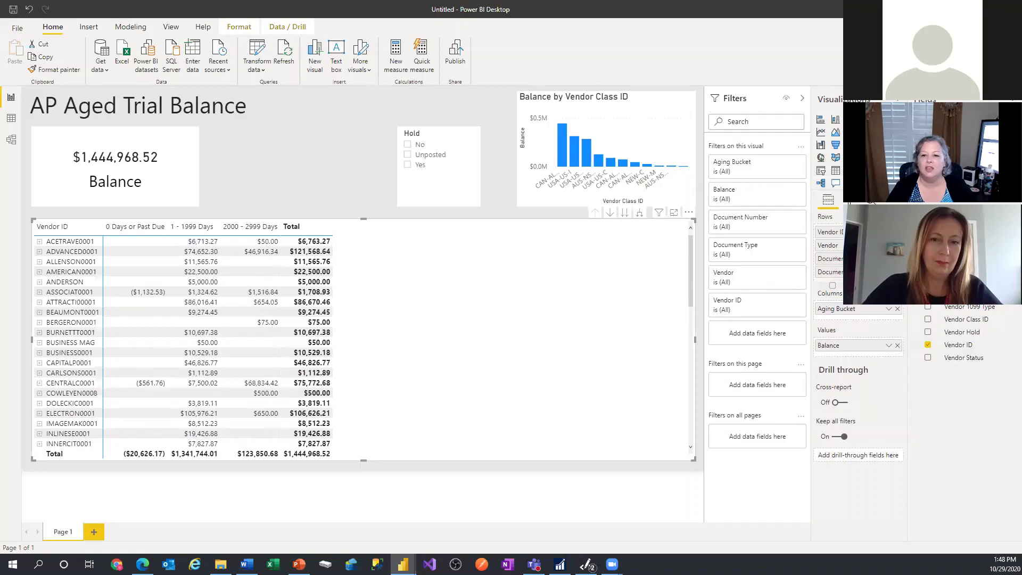
{"action": "left_click_drag", "start_coordinate": [964, 217], "coordinate": [827, 284]}
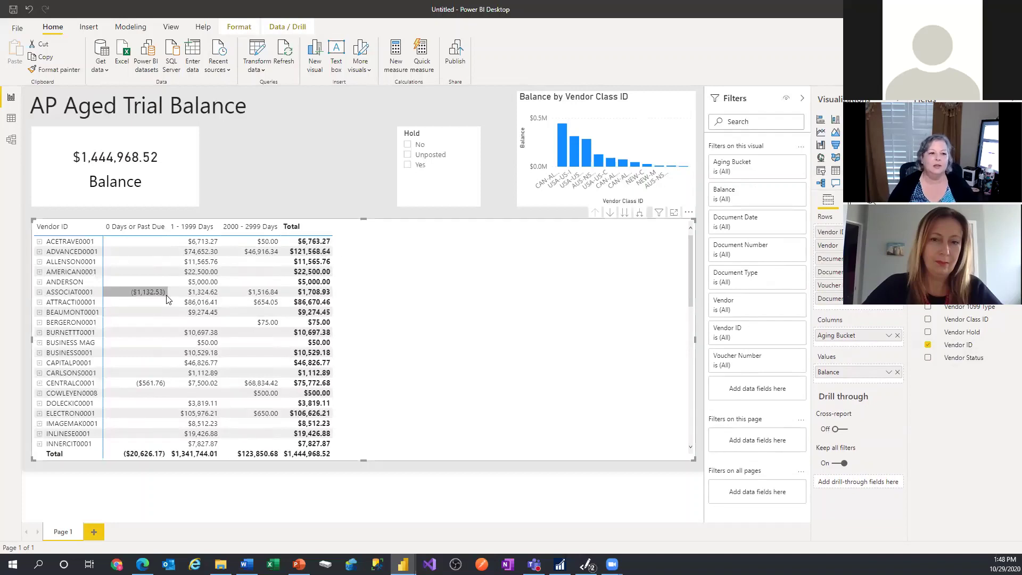
Expand the whole matrix row hierarchy level by level down to Document Date.
{"action": "left_click", "coordinate": [40, 272]}
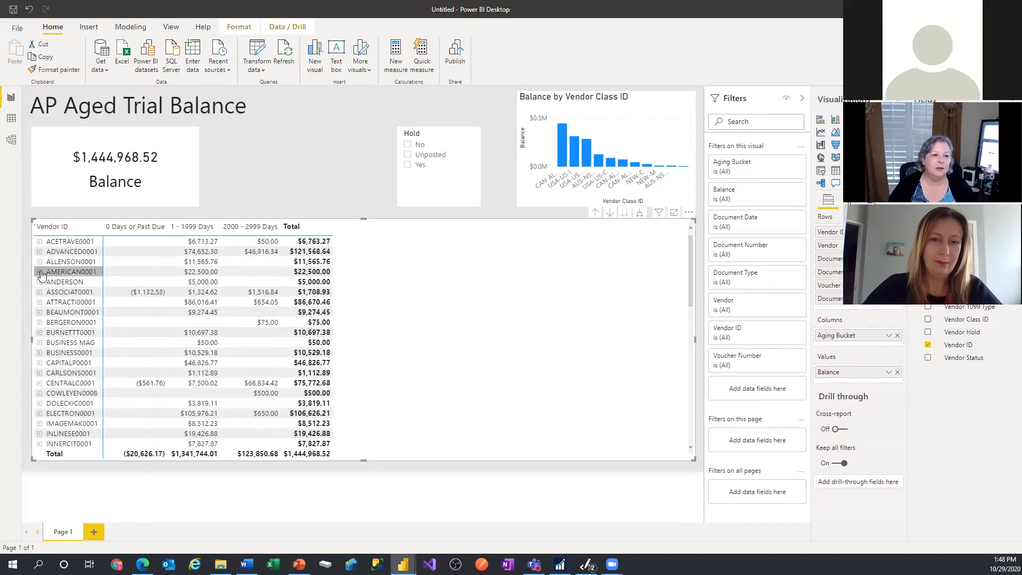
{"action": "left_click", "coordinate": [639, 213]}
{"action": "left_click", "coordinate": [639, 215]}
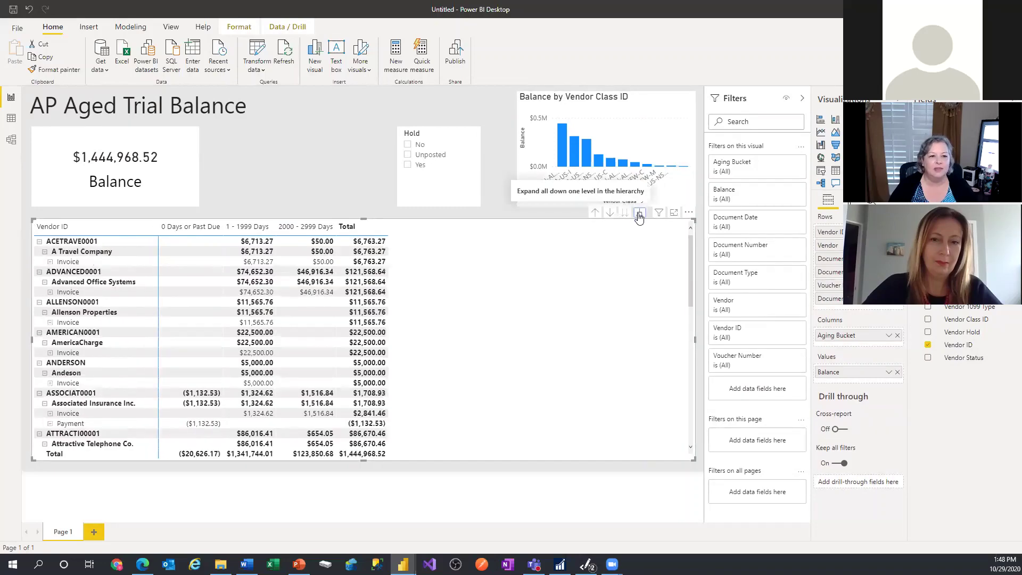
{"action": "left_click", "coordinate": [639, 215]}
{"action": "left_click", "coordinate": [639, 215]}
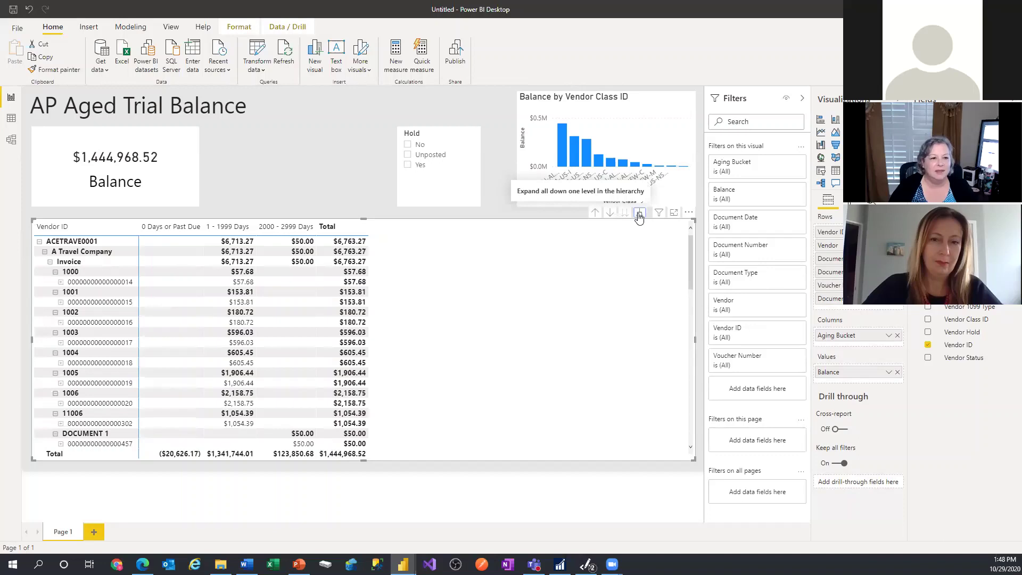
{"action": "left_click", "coordinate": [639, 217]}
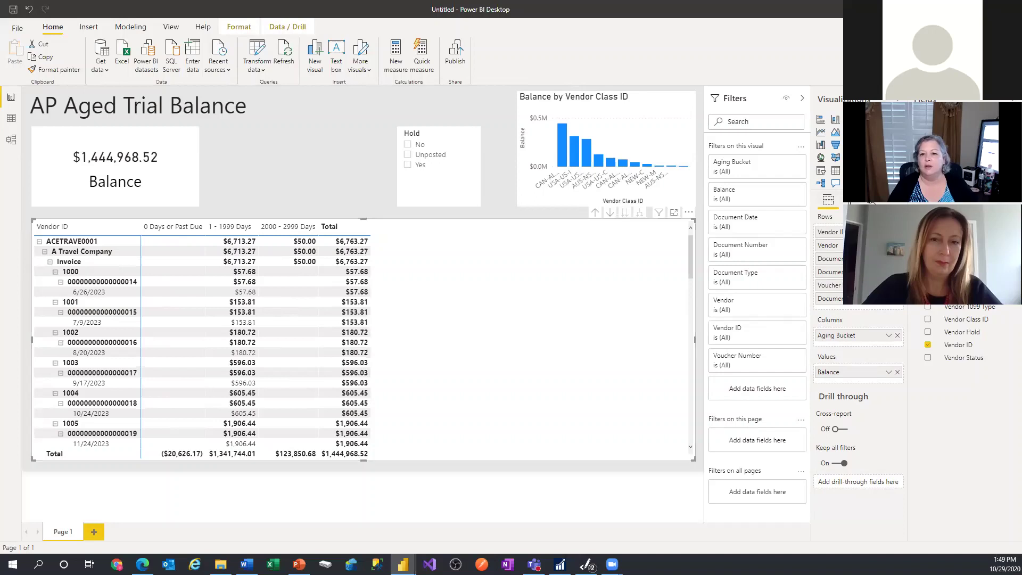
Turn off the row subtotals in the matrix formatting.
{"action": "left_click", "coordinate": [846, 201]}
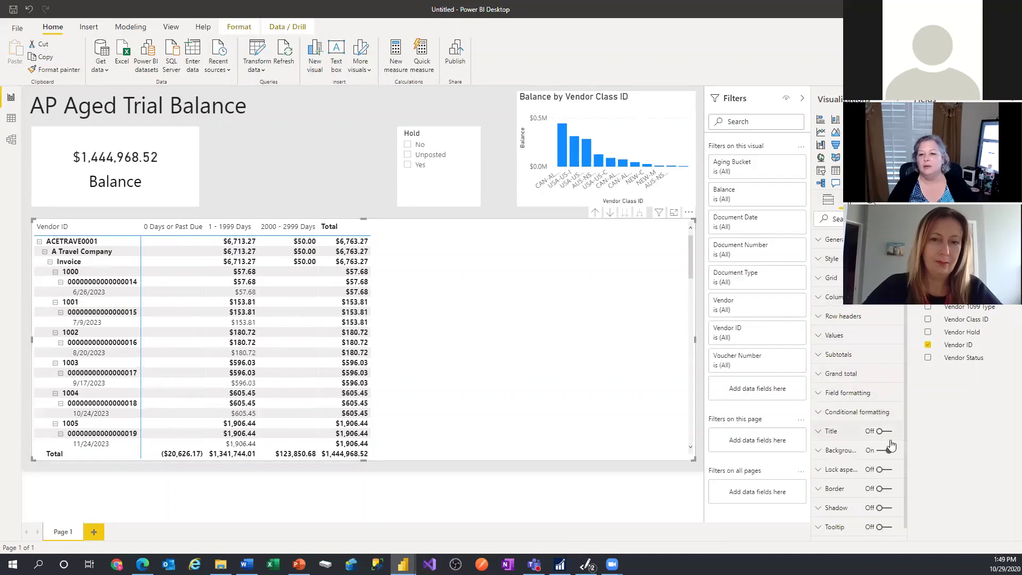
{"action": "left_click", "coordinate": [822, 355]}
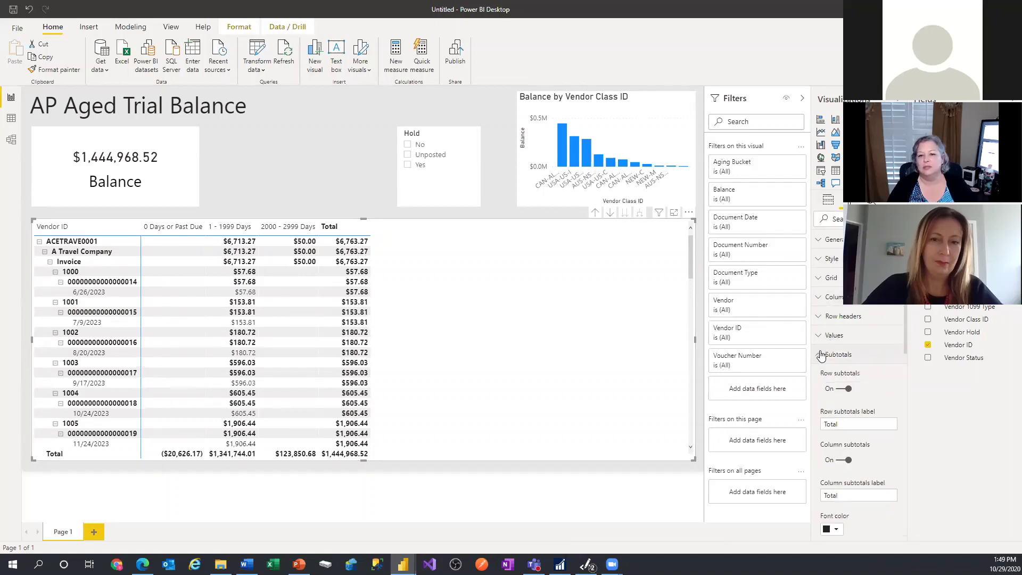
{"action": "left_click", "coordinate": [841, 391]}
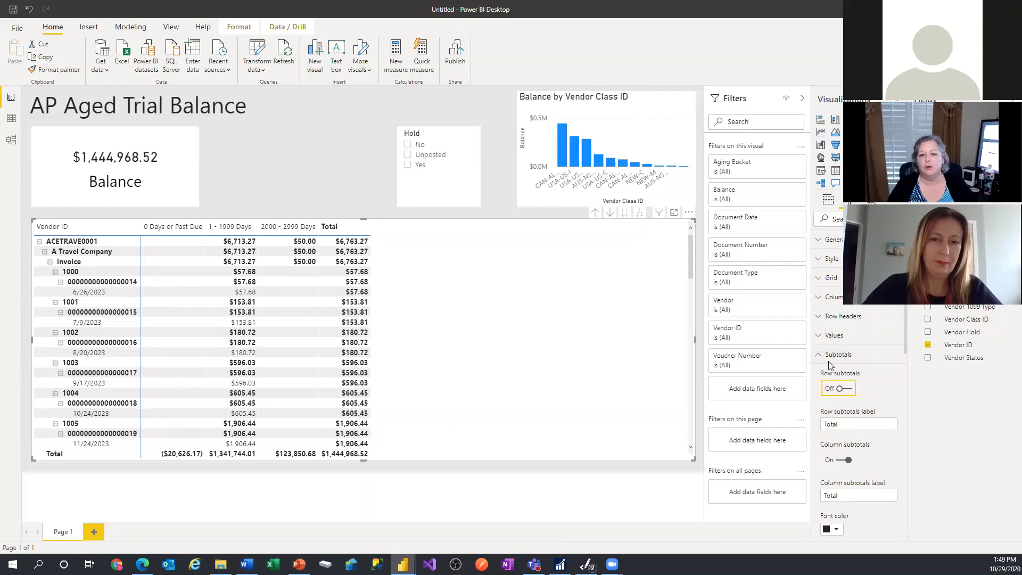
{"action": "left_click", "coordinate": [820, 355]}
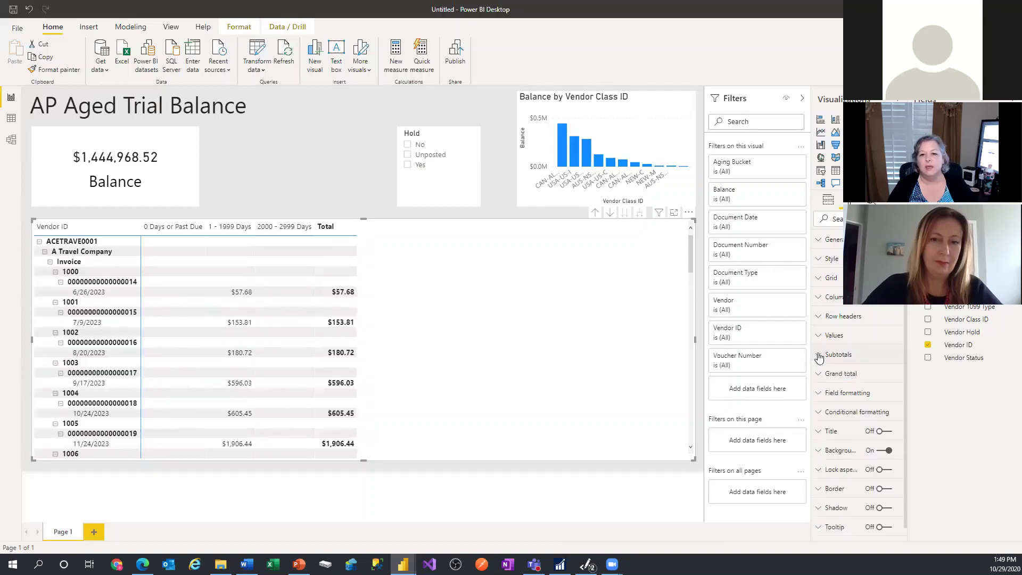
Turn off the stepped layout of the matrix row headers so each row field gets its own column.
{"action": "left_click", "coordinate": [820, 317]}
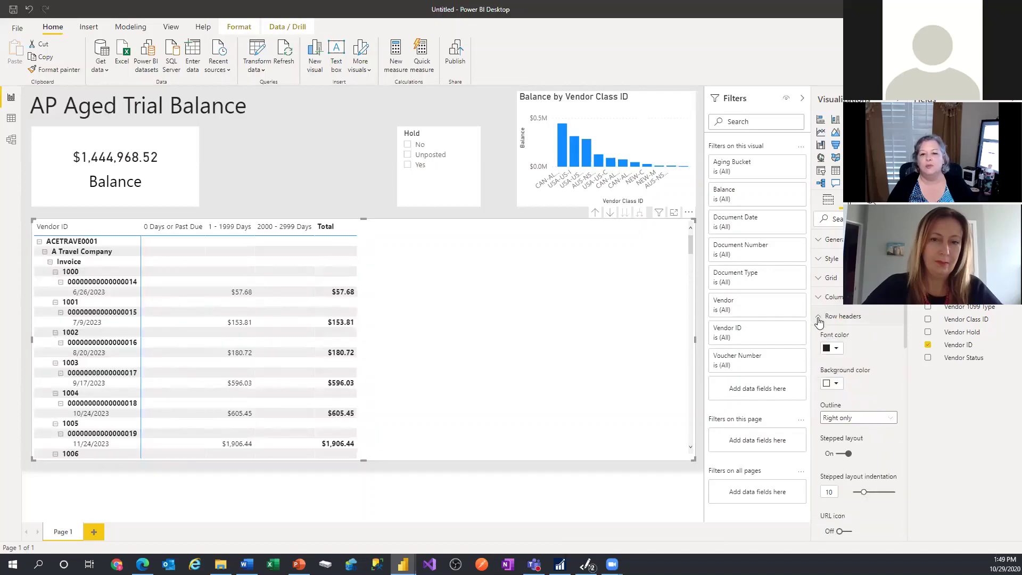
{"action": "left_click", "coordinate": [844, 454]}
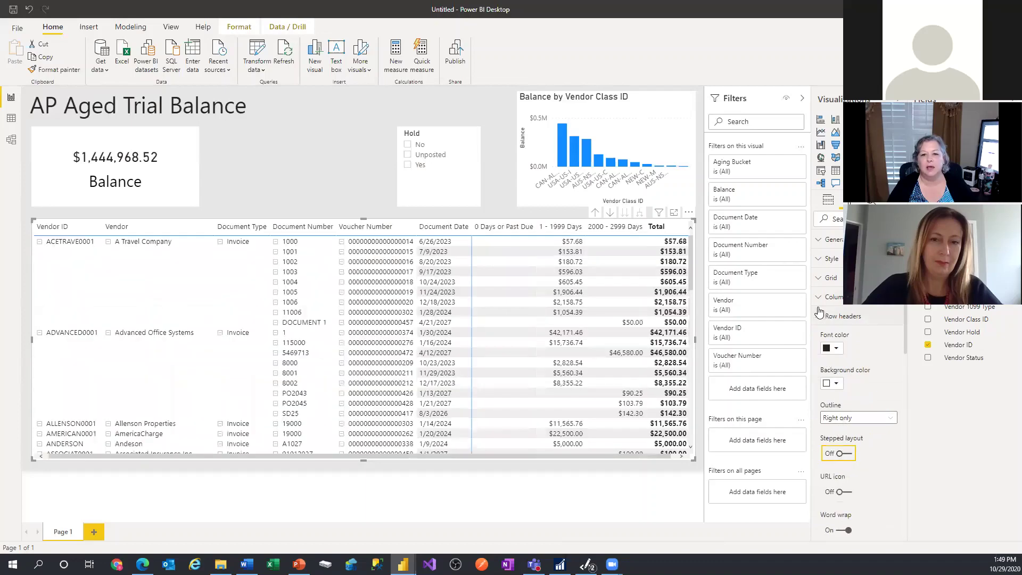
{"action": "left_click", "coordinate": [820, 317]}
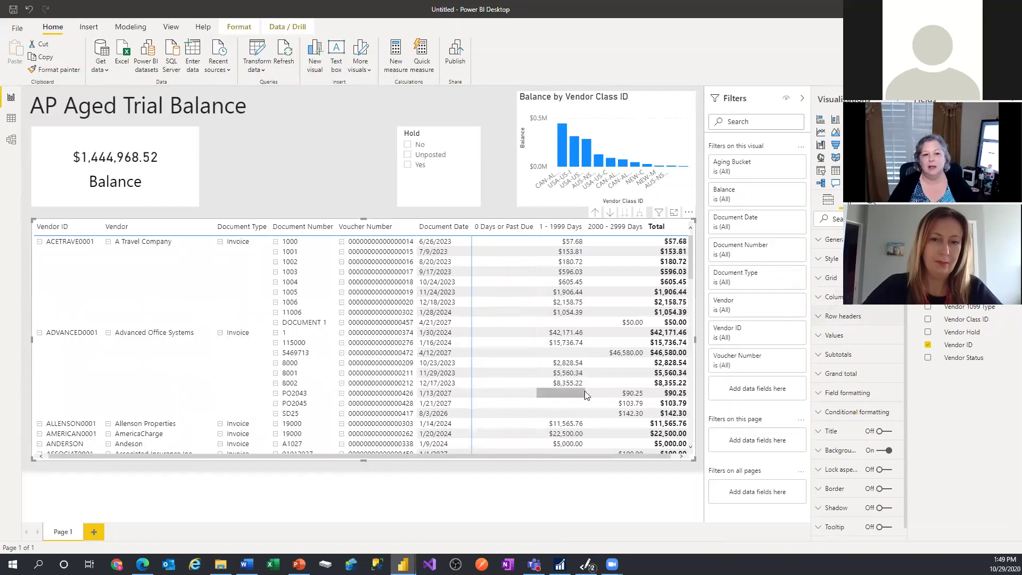
Test filtering the matrix and Balance card by the chart's third column and by the Unposted hold value, clearing each selection.
{"action": "left_click", "coordinate": [586, 155]}
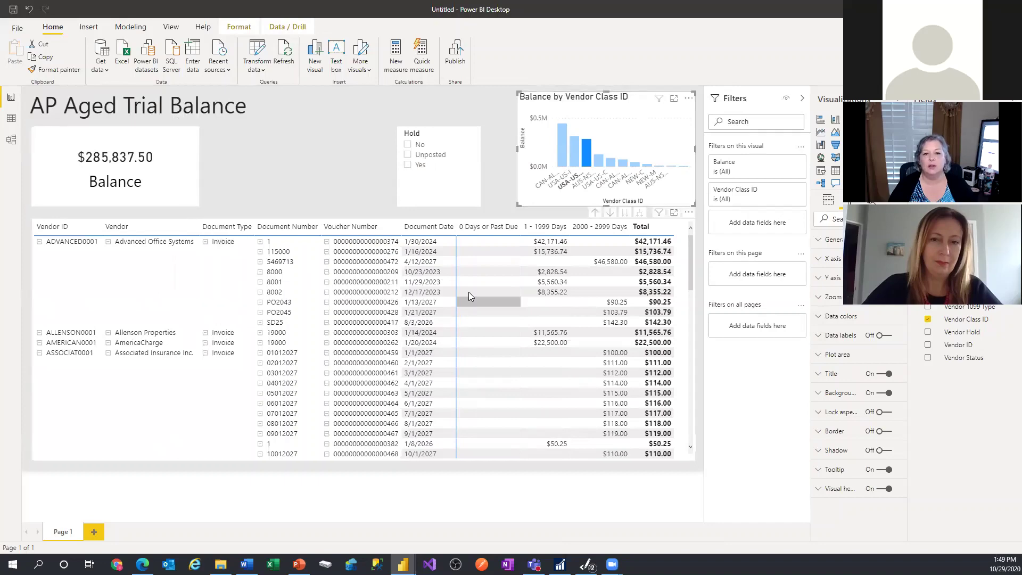
{"action": "left_click", "coordinate": [588, 146]}
{"action": "left_click", "coordinate": [408, 155]}
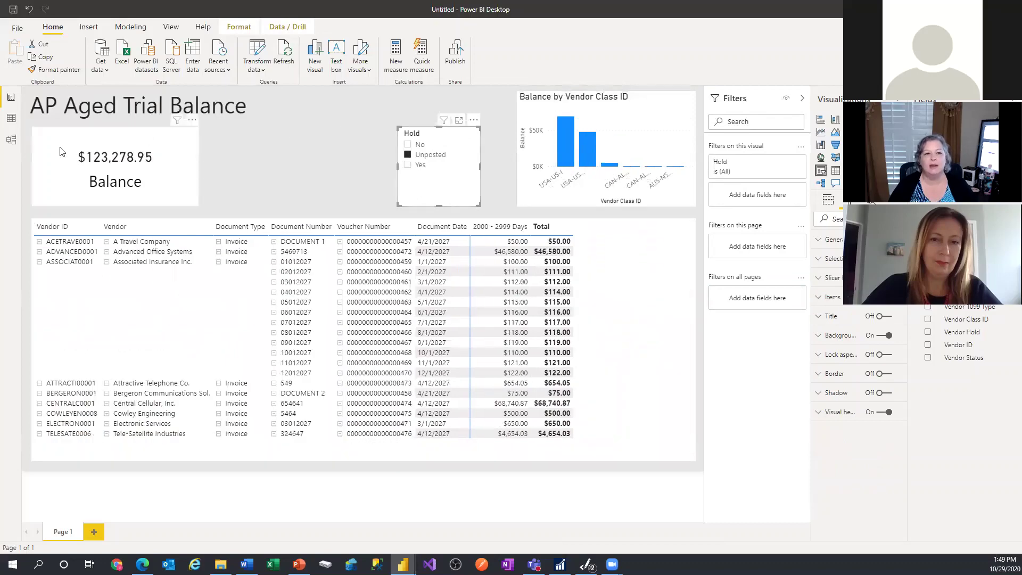
{"action": "left_click", "coordinate": [408, 155]}
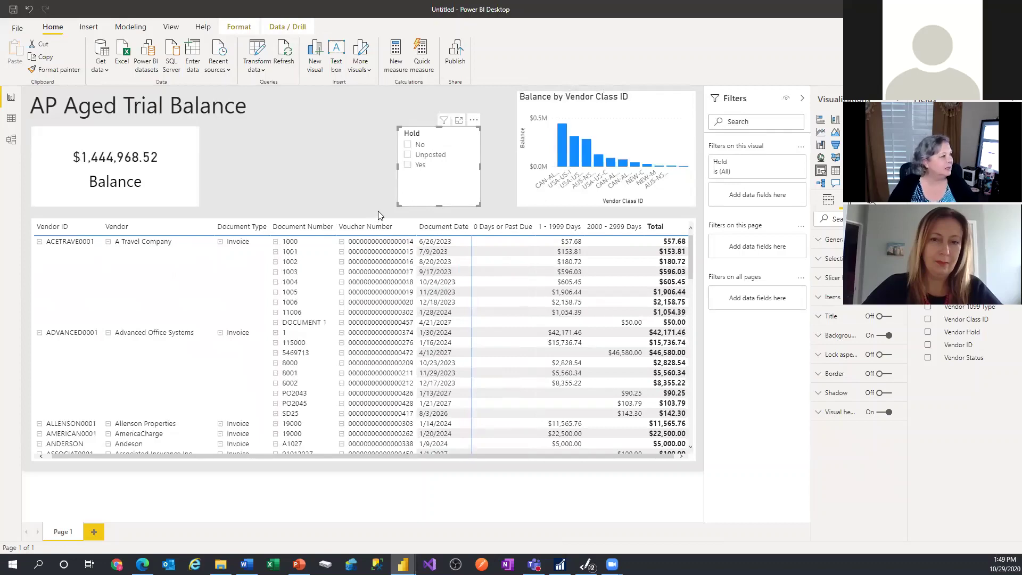
Open the Payables Transactions query in Power Query Editor and create a Text parameter named SQL Server with current value BUSYBEE.
{"action": "left_click", "coordinate": [259, 51]}
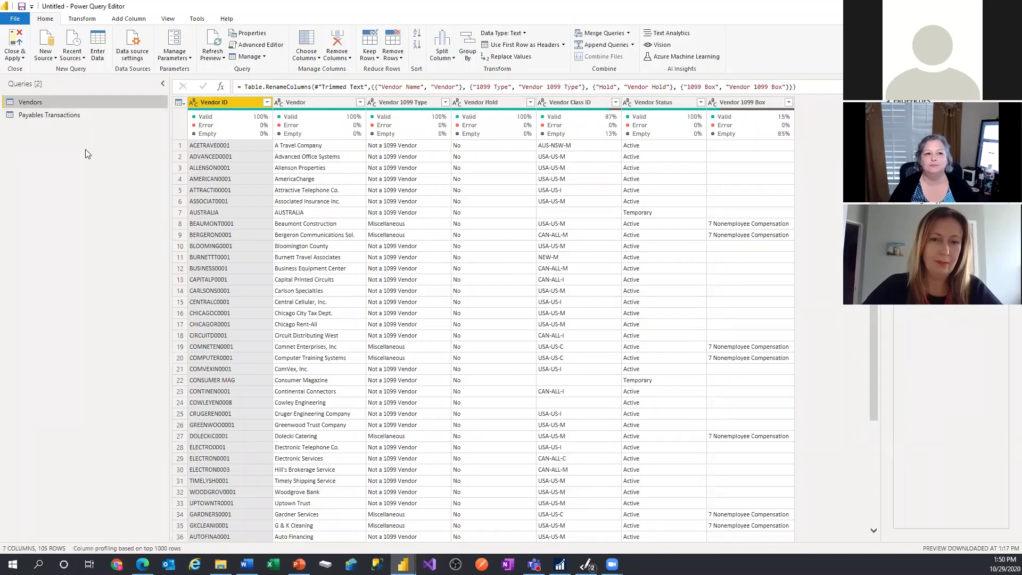
{"action": "left_click", "coordinate": [51, 116]}
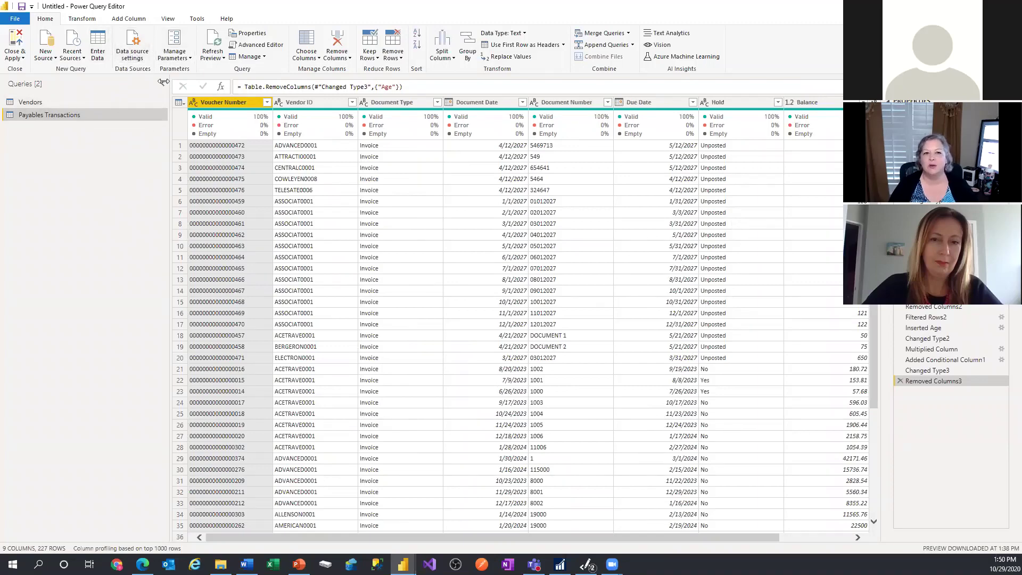
{"action": "left_click", "coordinate": [180, 42]}
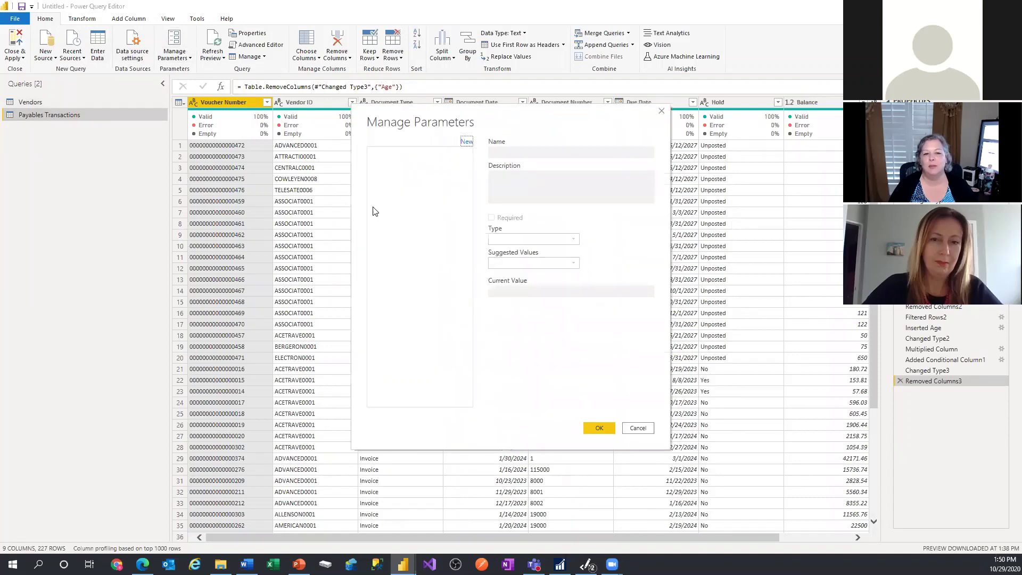
{"action": "left_click", "coordinate": [465, 143]}
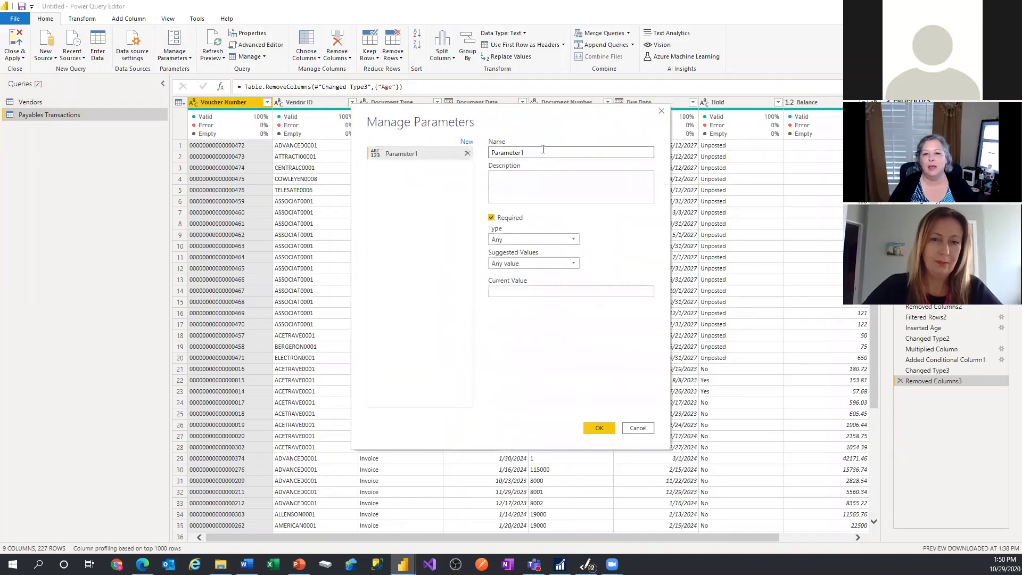
{"action": "type", "text": "SQL"}
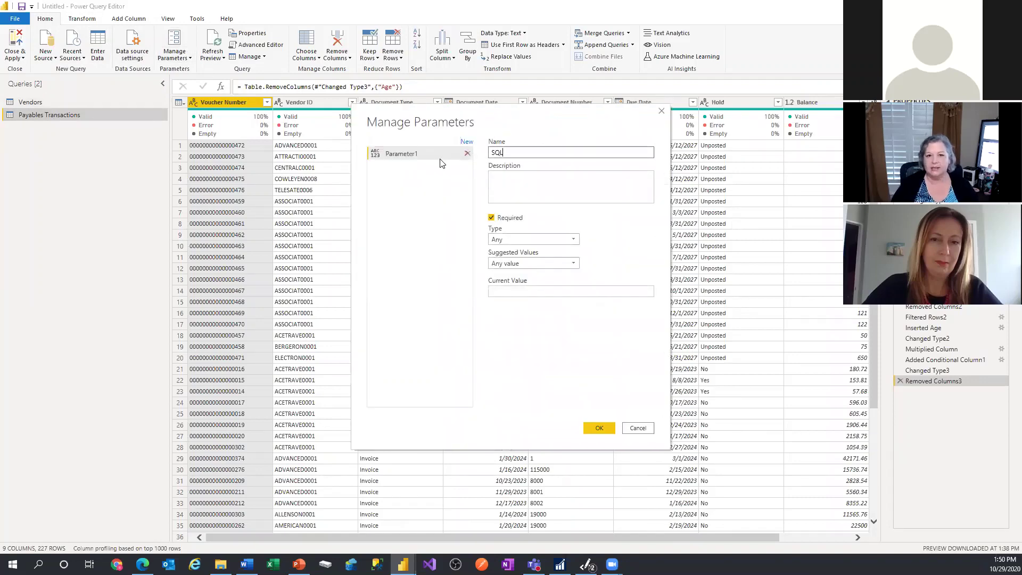
{"action": "type", "text": " Server"}
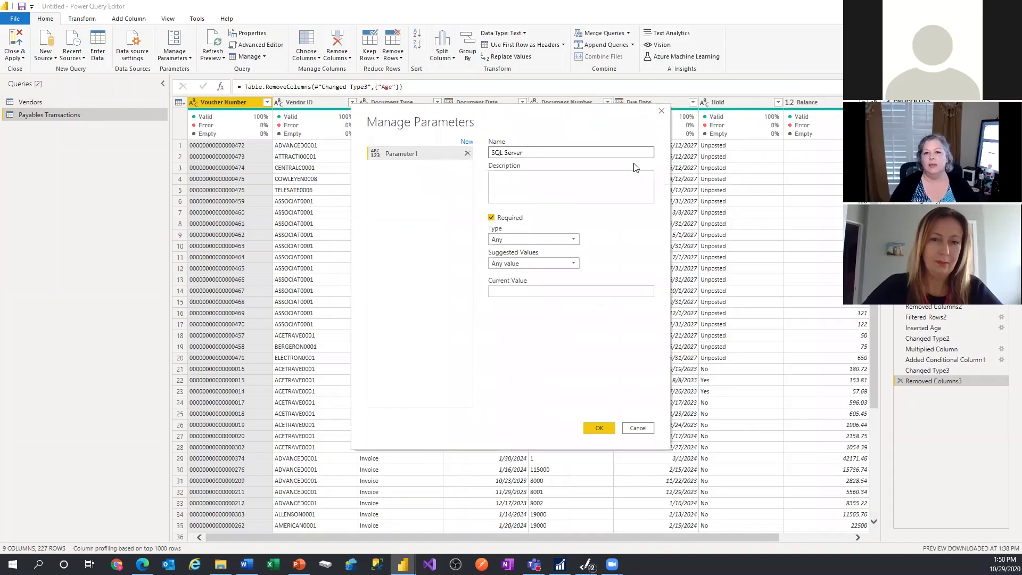
{"action": "left_click", "coordinate": [588, 176]}
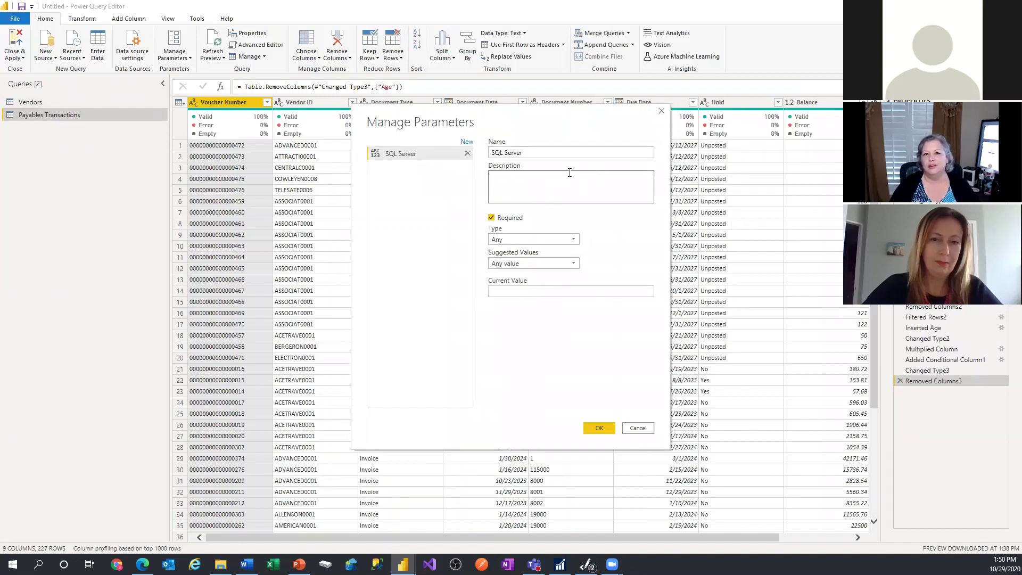
{"action": "left_click", "coordinate": [540, 244]}
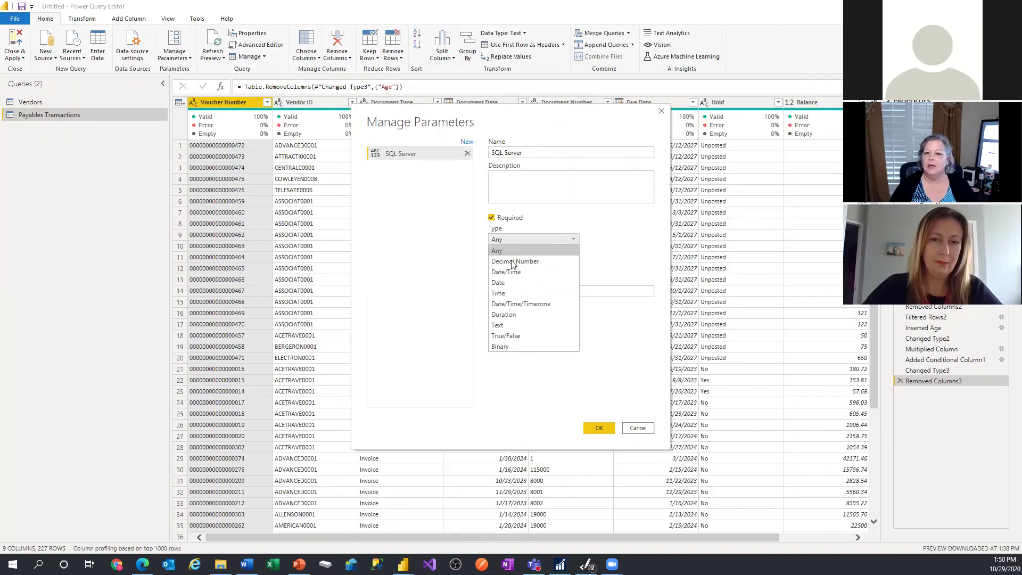
{"action": "left_click", "coordinate": [522, 255]}
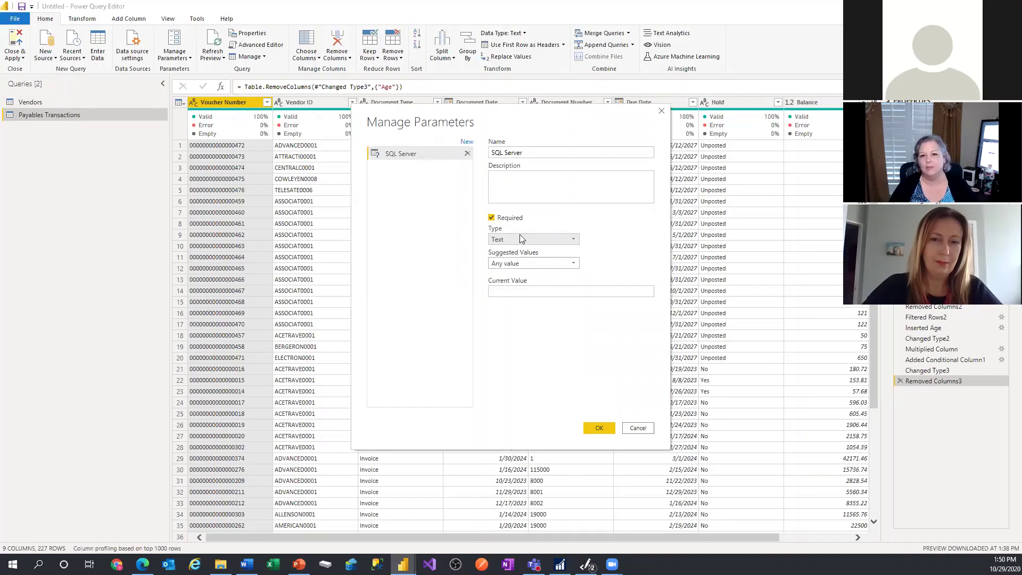
{"action": "left_click", "coordinate": [520, 290]}
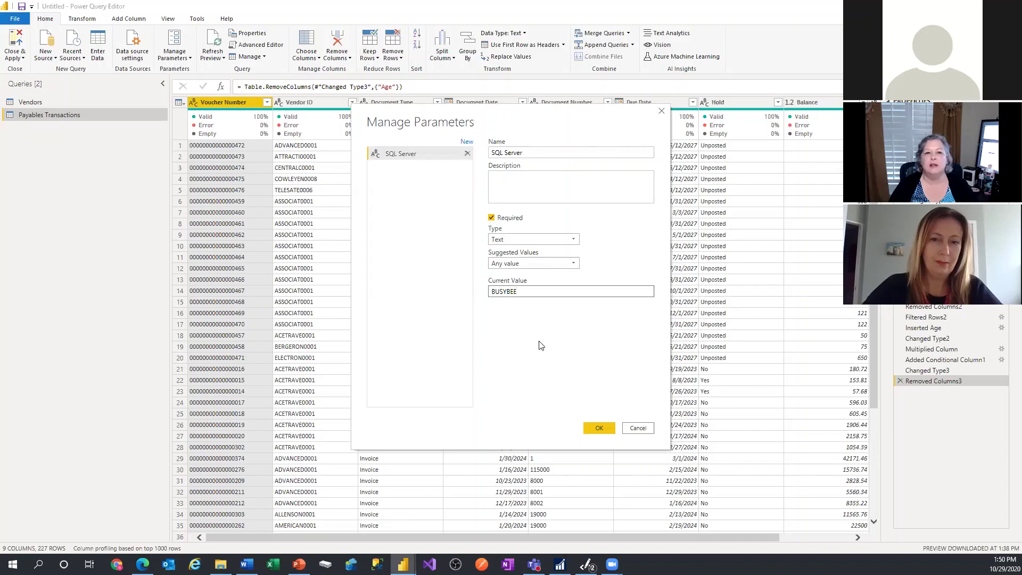
Add a second parameter named DB1 with type Text and current value TWO.
{"action": "left_click", "coordinate": [467, 141]}
{"action": "double_click", "coordinate": [532, 153]}
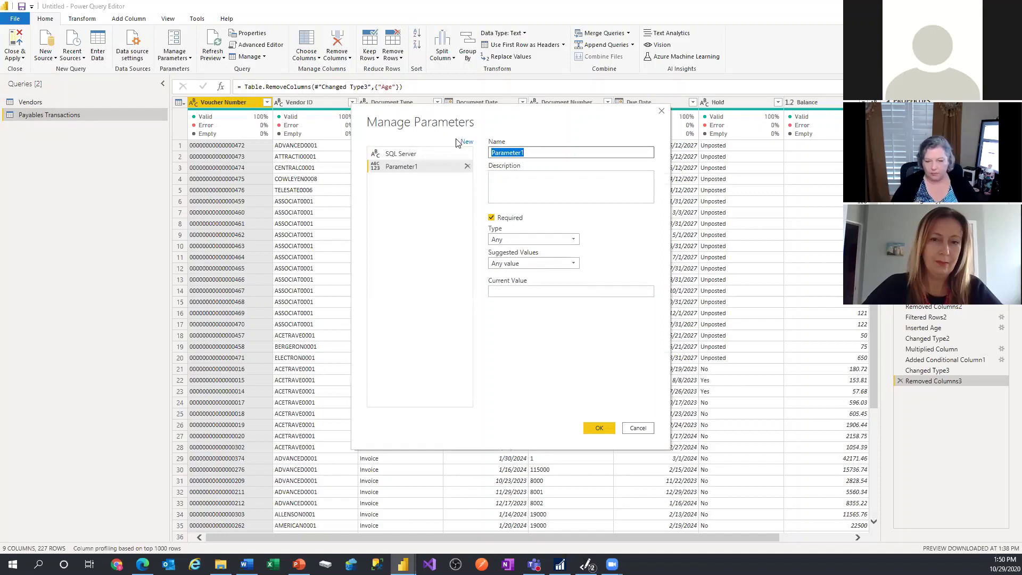
{"action": "type", "text": "DB1"}
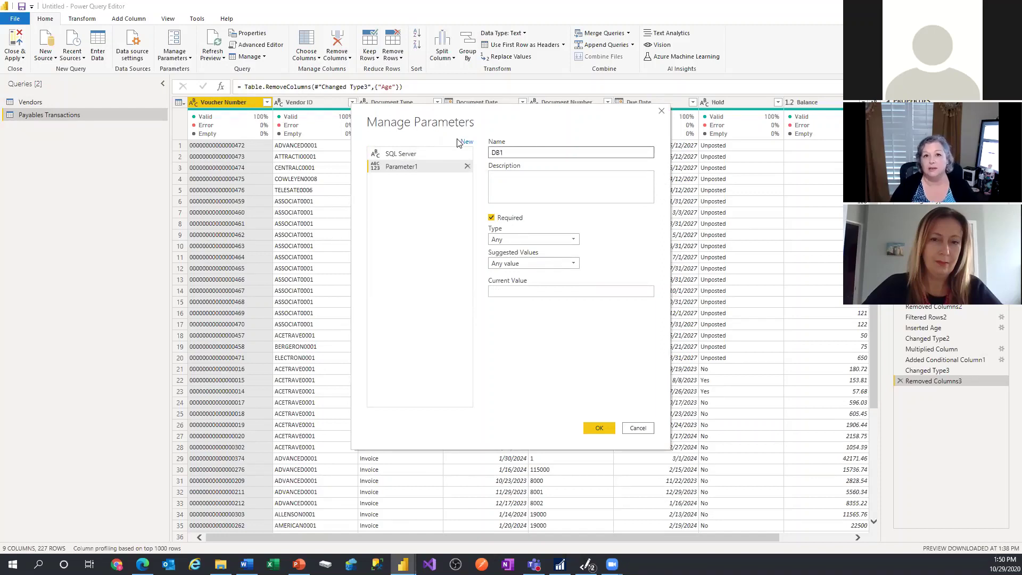
{"action": "left_click", "coordinate": [522, 199]}
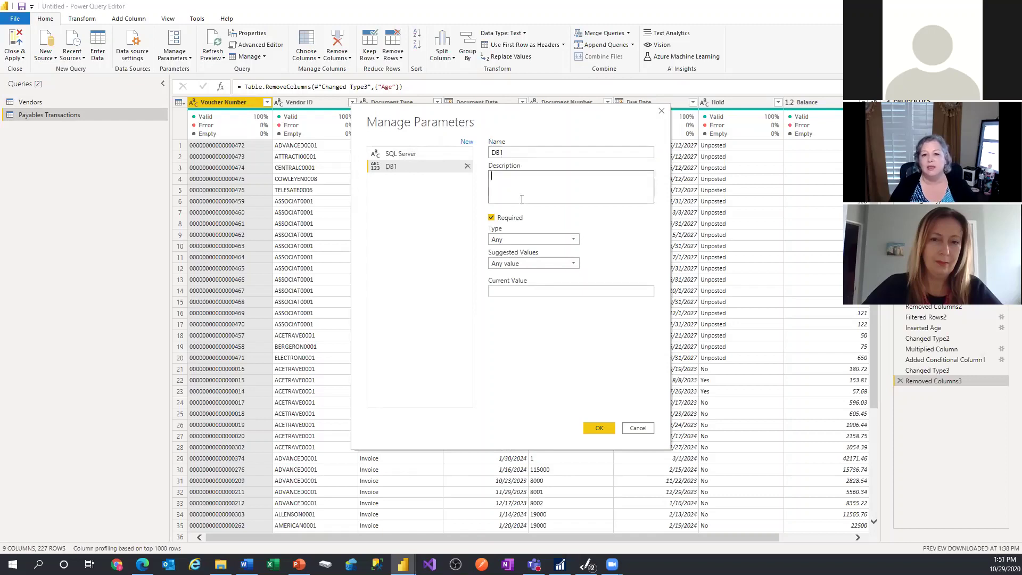
{"action": "left_click", "coordinate": [532, 240]}
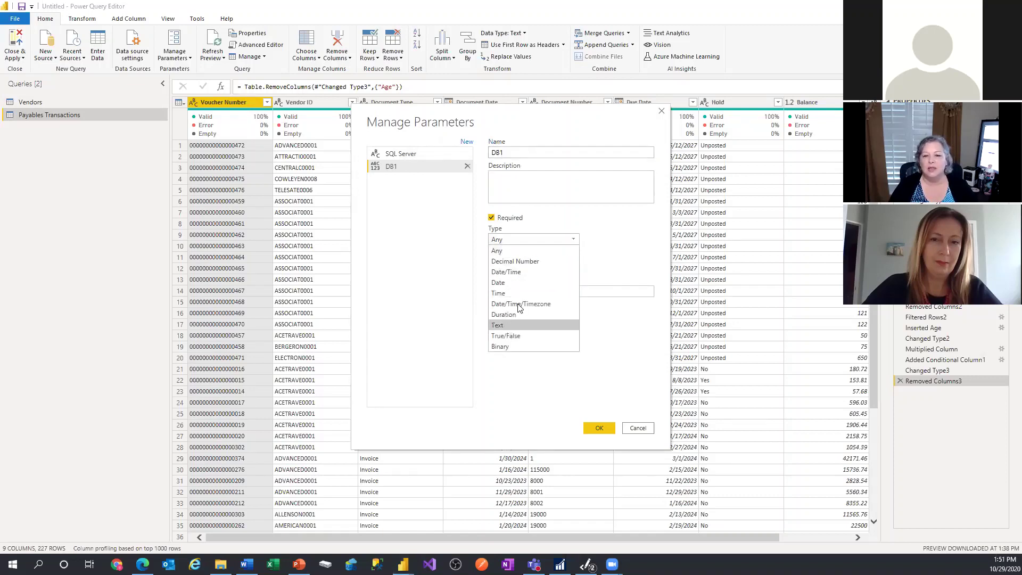
{"action": "left_click", "coordinate": [511, 325]}
{"action": "left_click", "coordinate": [525, 292]}
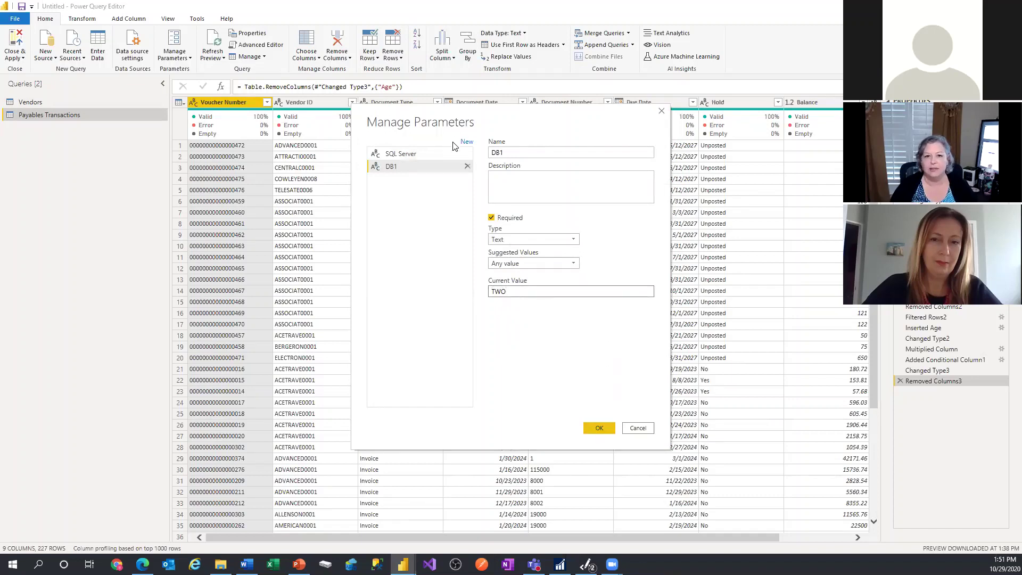
Add a third parameter named DB2 with type Text and current value TWO, and confirm the parameters.
{"action": "left_click", "coordinate": [467, 141]}
{"action": "double_click", "coordinate": [529, 152]}
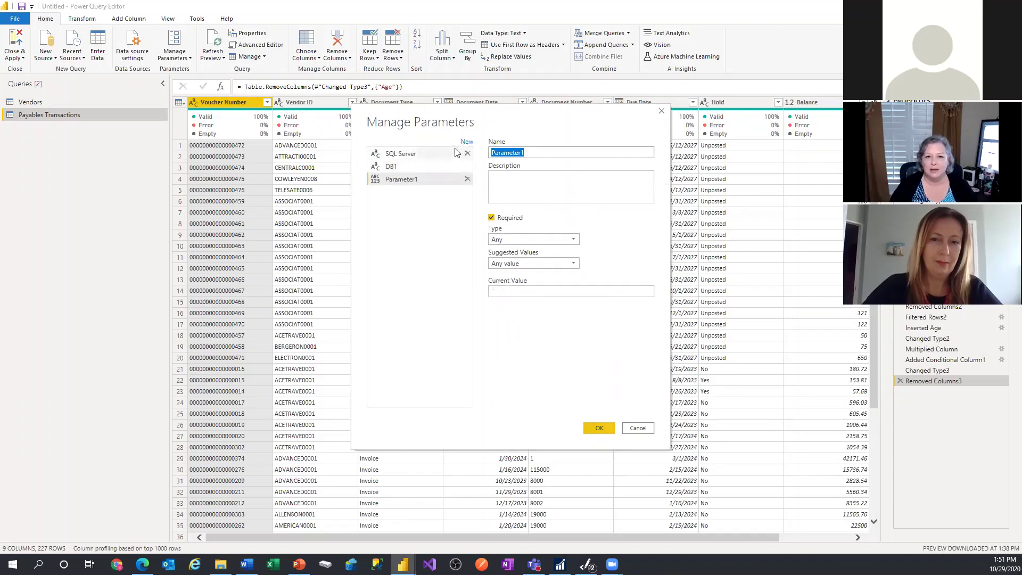
{"action": "type", "text": "DB"}
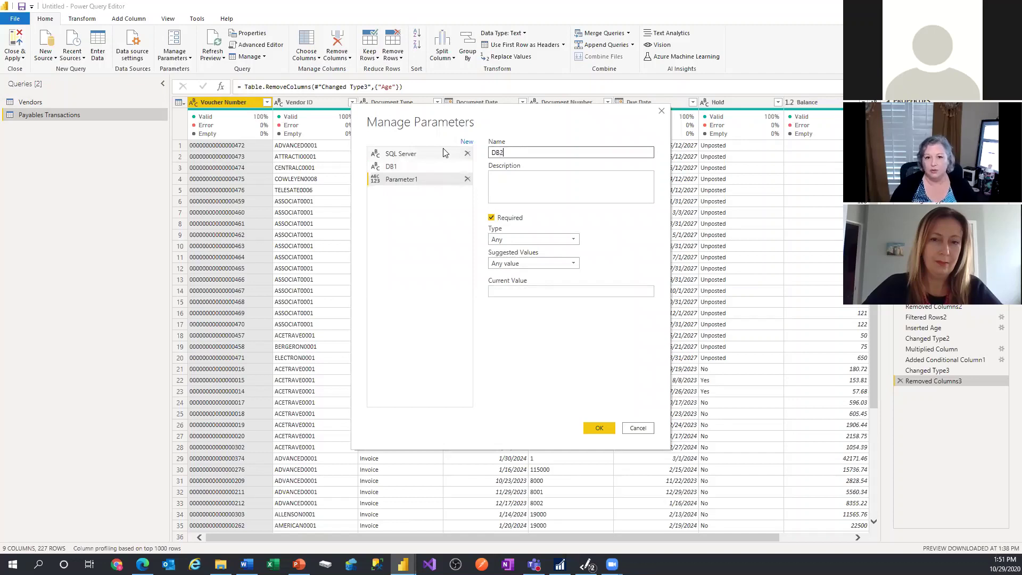
{"action": "type", "text": "2"}
{"action": "left_click", "coordinate": [535, 239]}
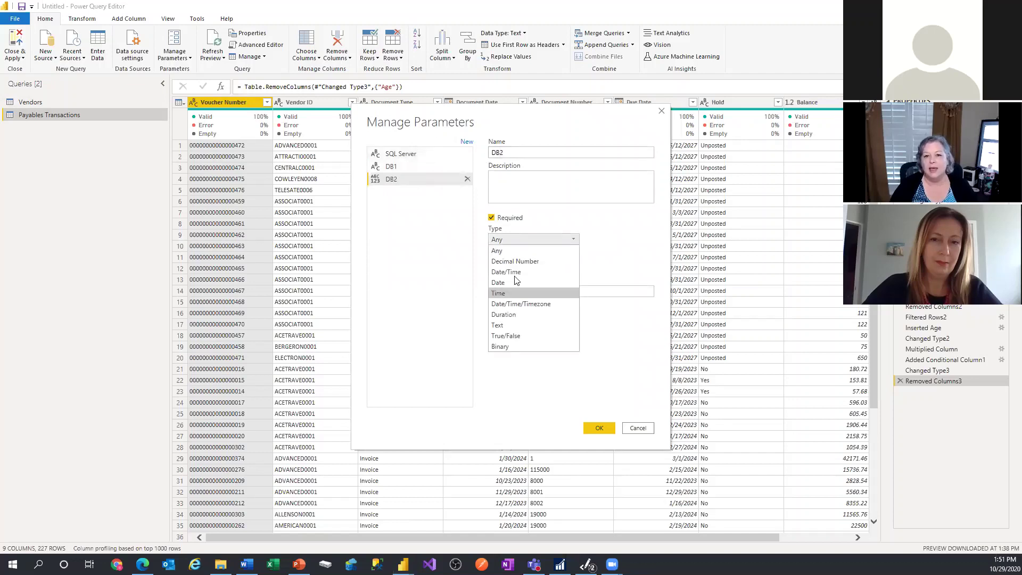
{"action": "left_click", "coordinate": [508, 338]}
{"action": "left_click", "coordinate": [537, 292]}
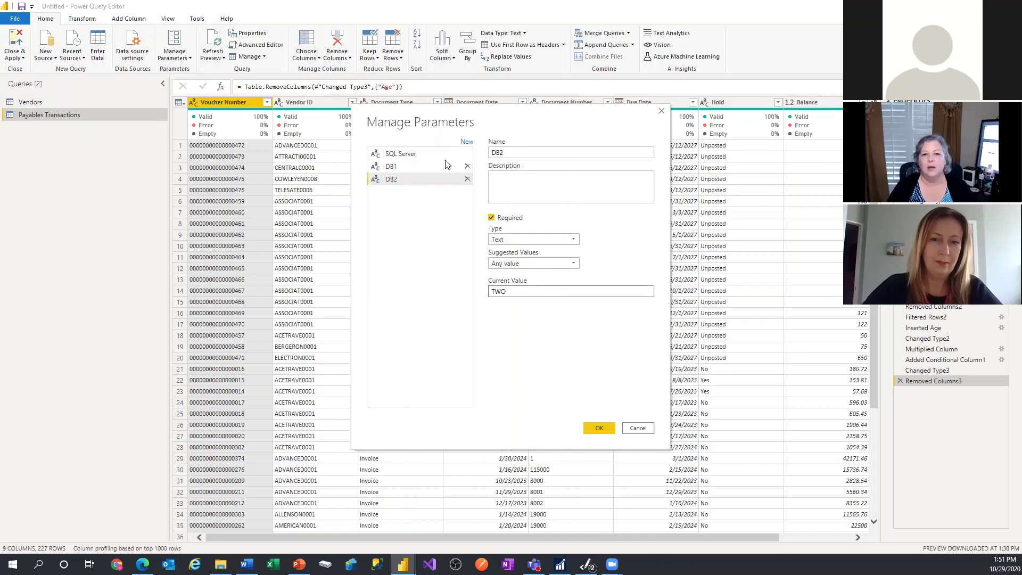
{"action": "left_click", "coordinate": [428, 170]}
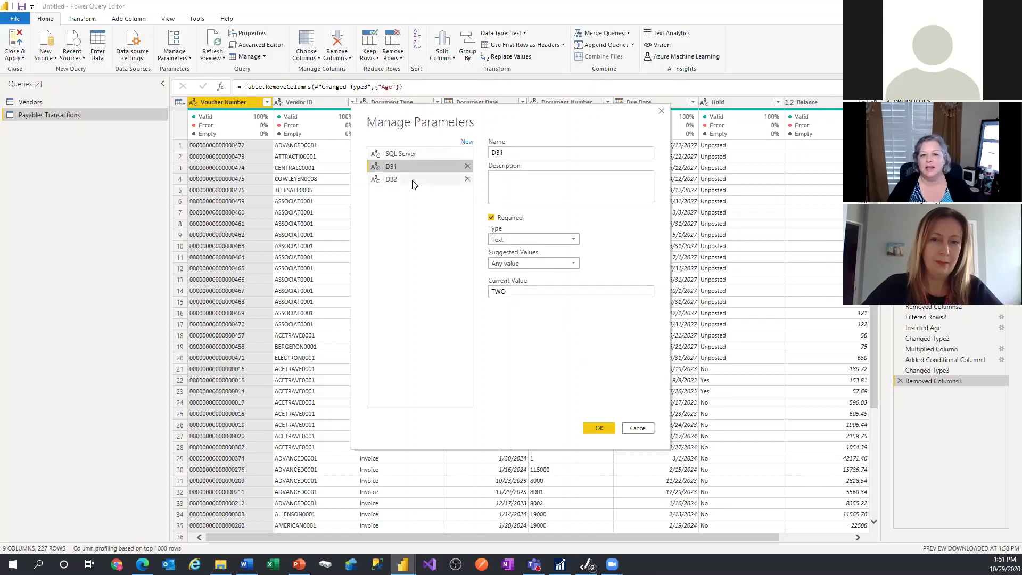
{"action": "left_click", "coordinate": [598, 428]}
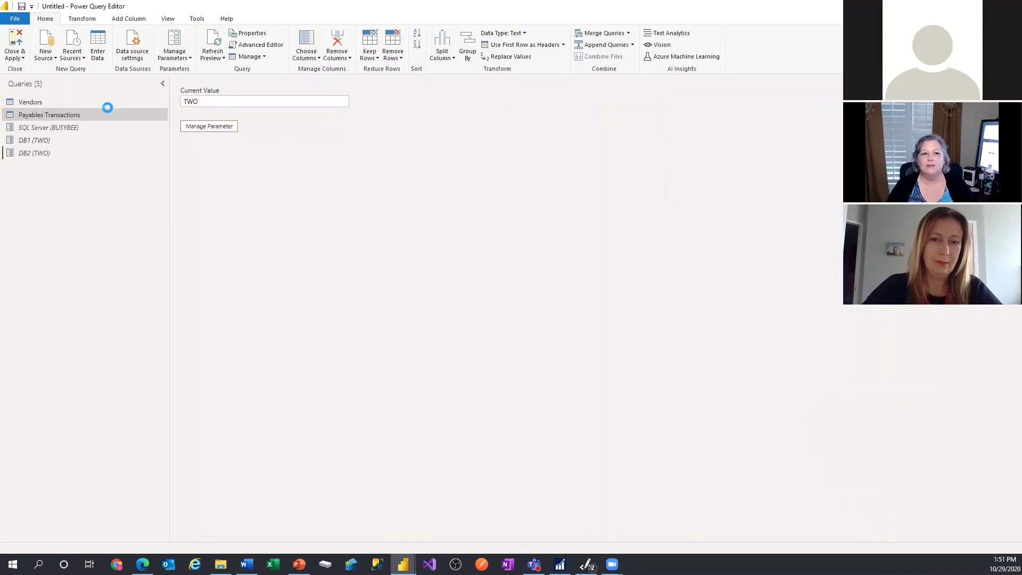
Set the Vendors query's Source step to use the SQL Server parameter as server and the DB1 parameter as database.
{"action": "left_click", "coordinate": [66, 101]}
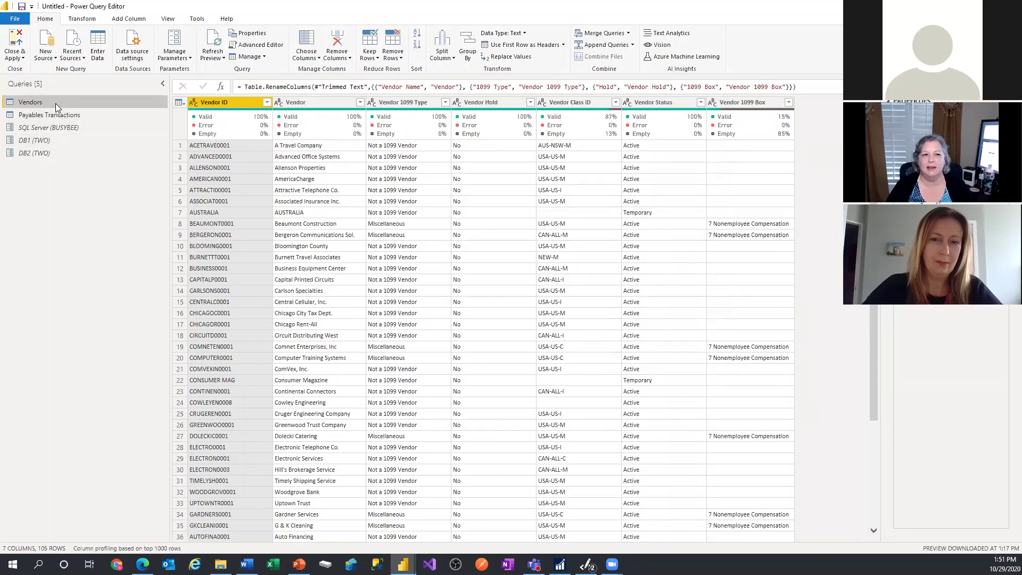
{"action": "left_click", "coordinate": [49, 127]}
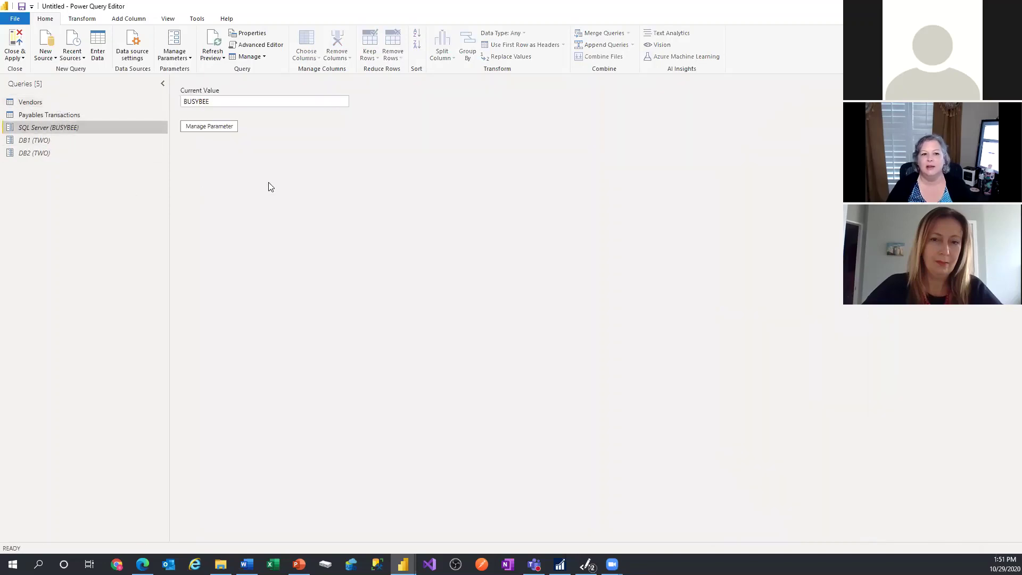
{"action": "left_click", "coordinate": [56, 102]}
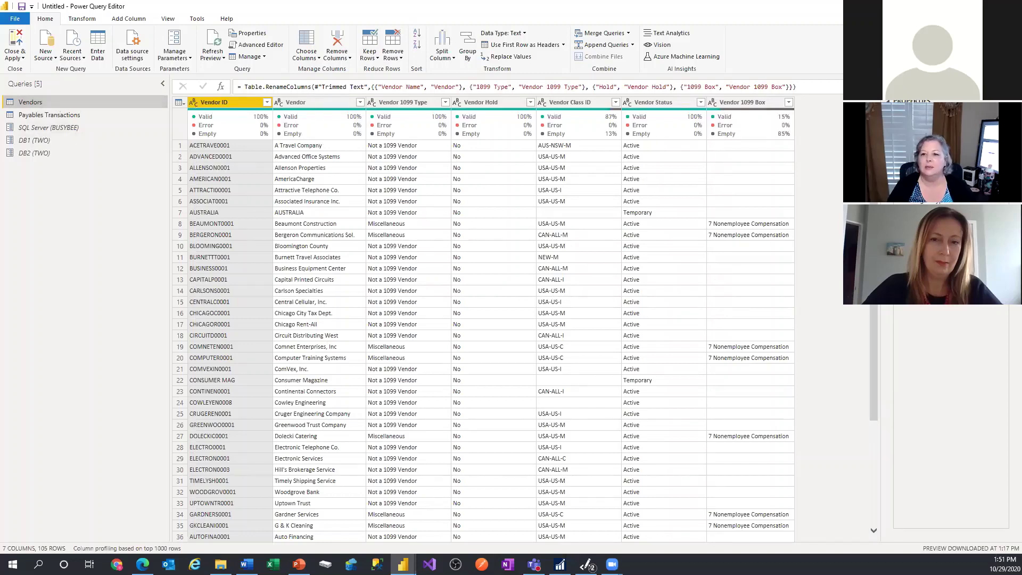
{"action": "left_click", "coordinate": [1003, 160]}
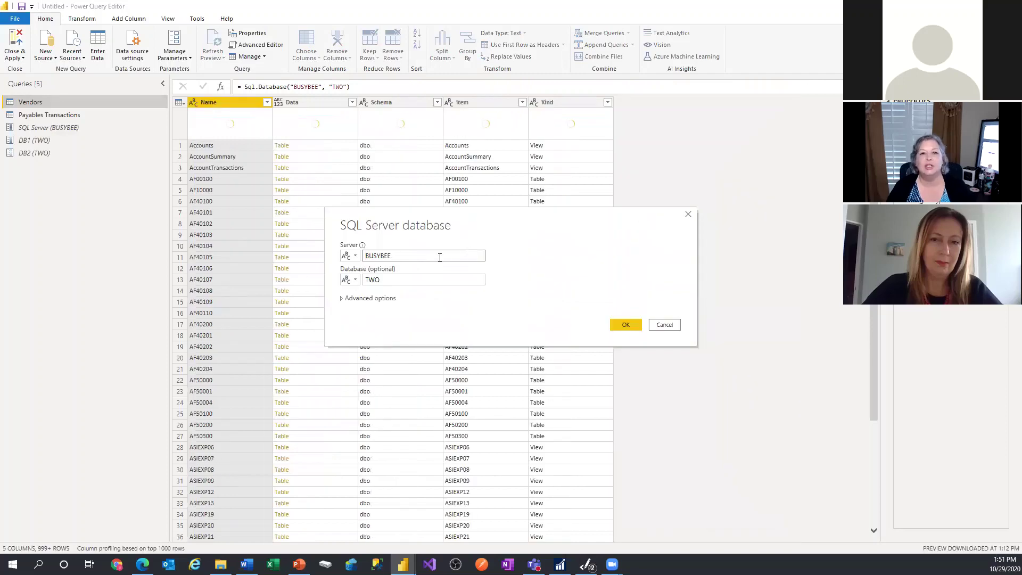
{"action": "left_click", "coordinate": [355, 256]}
{"action": "left_click", "coordinate": [366, 280]}
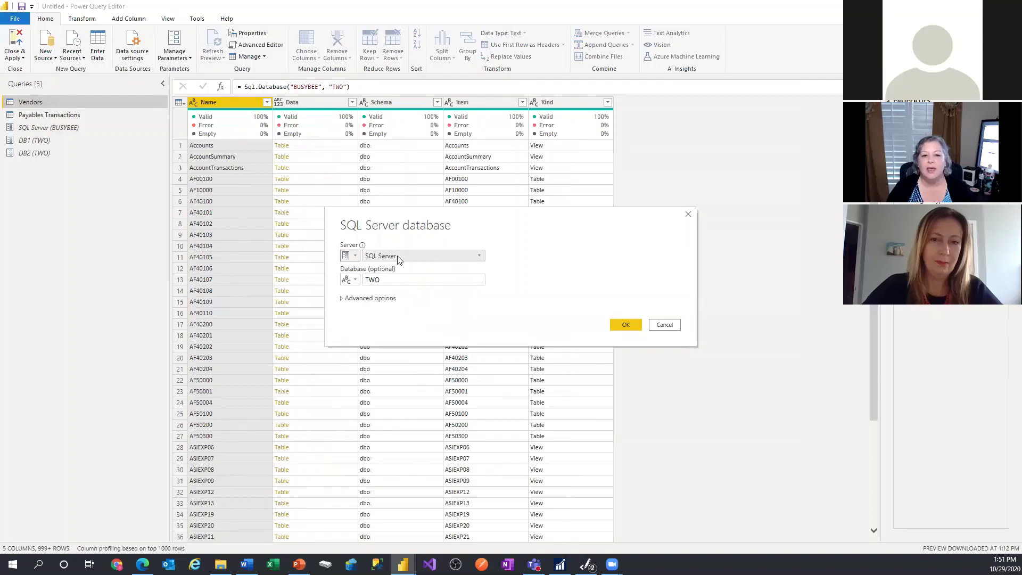
{"action": "left_click", "coordinate": [354, 280]}
{"action": "left_click", "coordinate": [357, 304]}
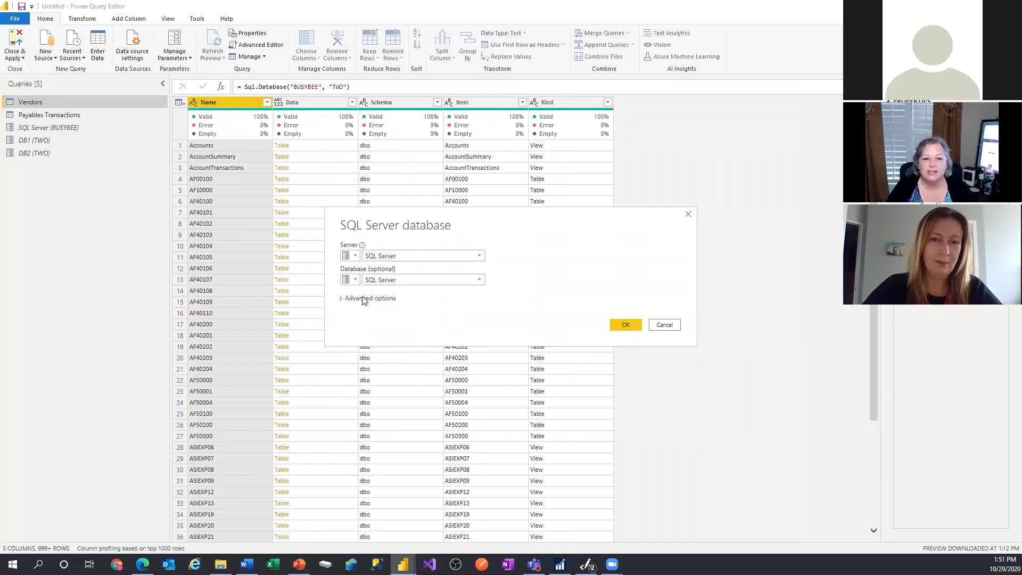
{"action": "left_click", "coordinate": [422, 282]}
{"action": "left_click", "coordinate": [394, 302]}
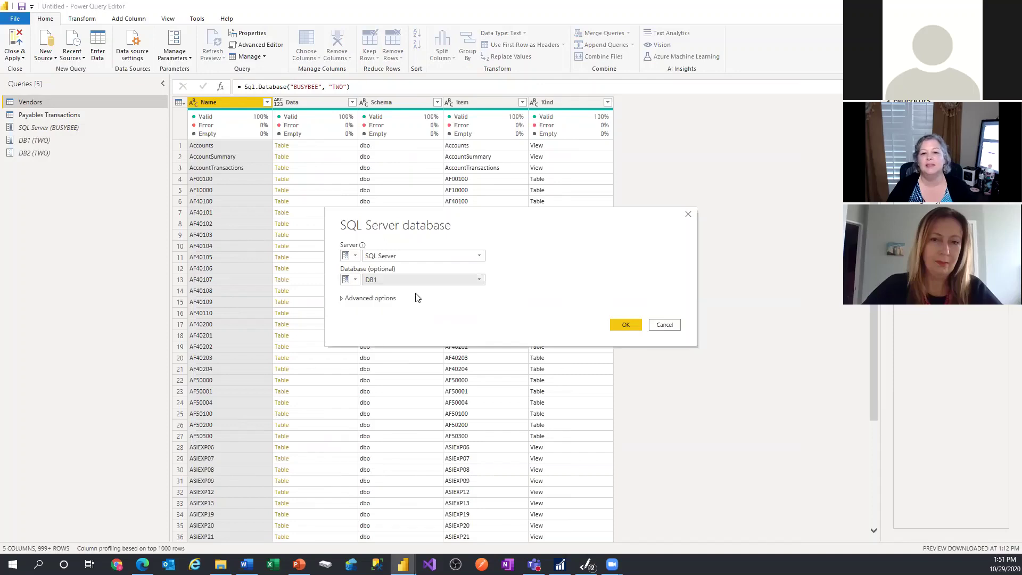
{"action": "left_click", "coordinate": [623, 324]}
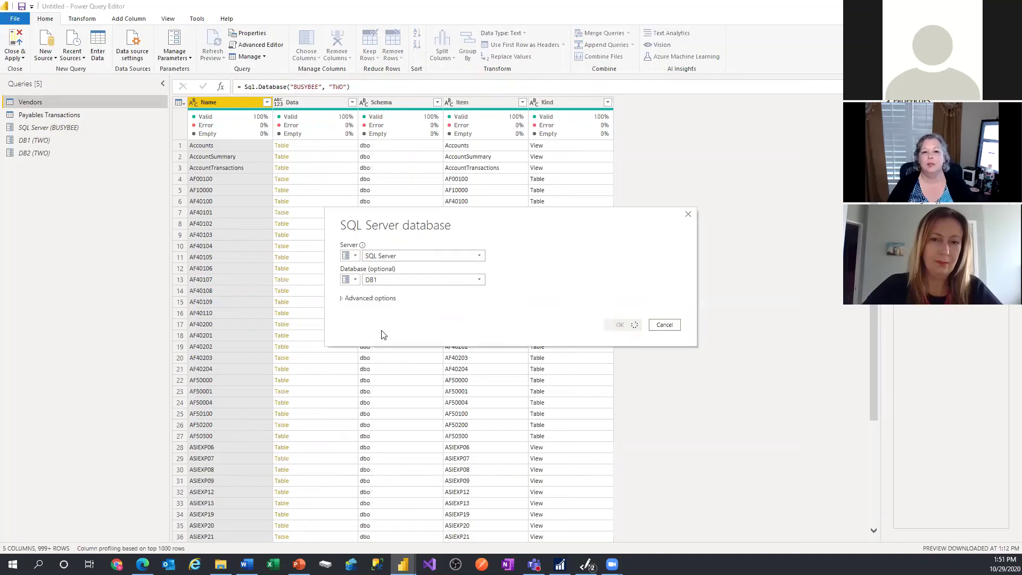
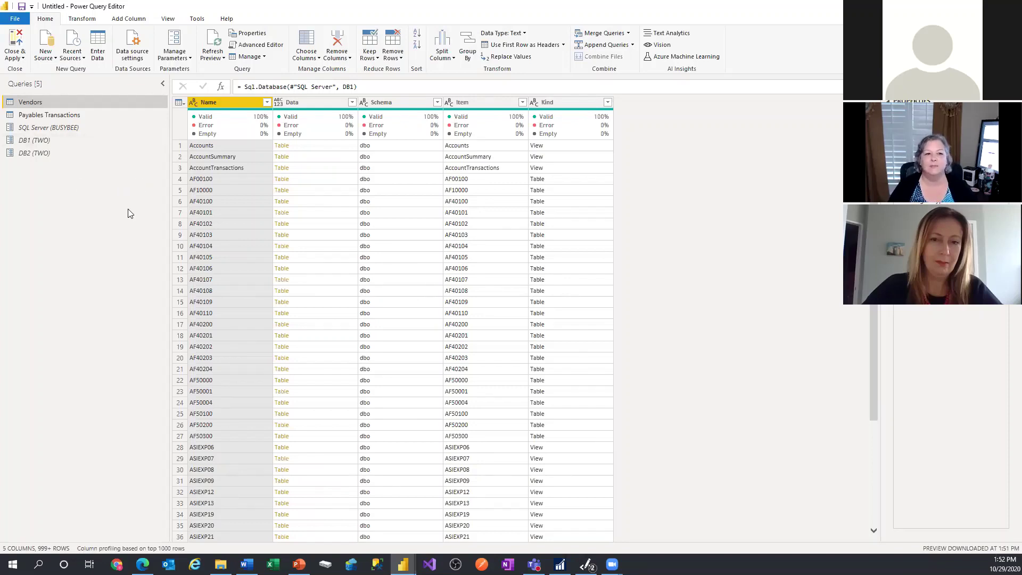
Rename the Payables Transactions query as Payables Transactions DB1.
{"action": "left_click", "coordinate": [53, 116]}
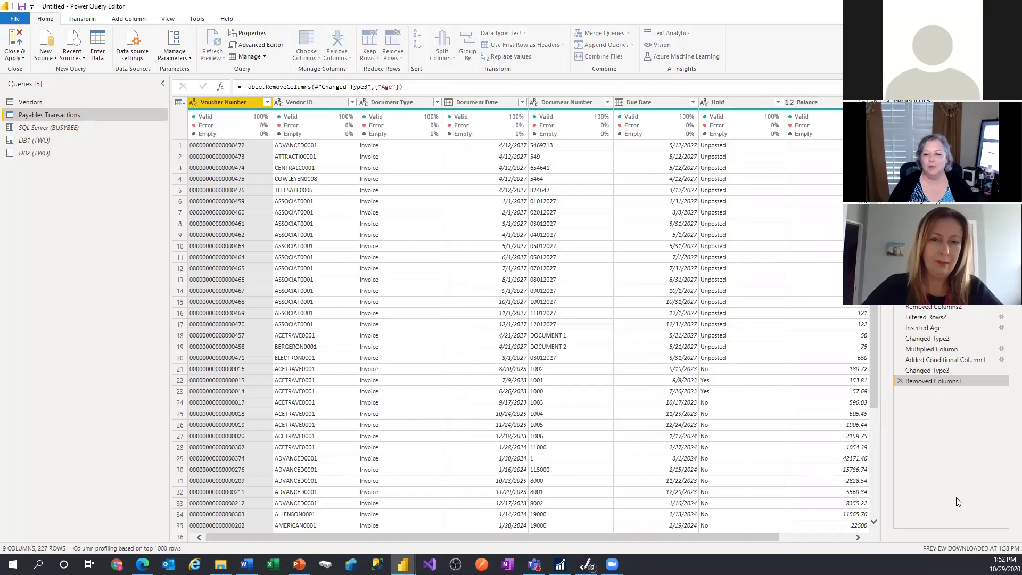
{"action": "left_click_drag", "start_coordinate": [759, 539], "coordinate": [830, 539]}
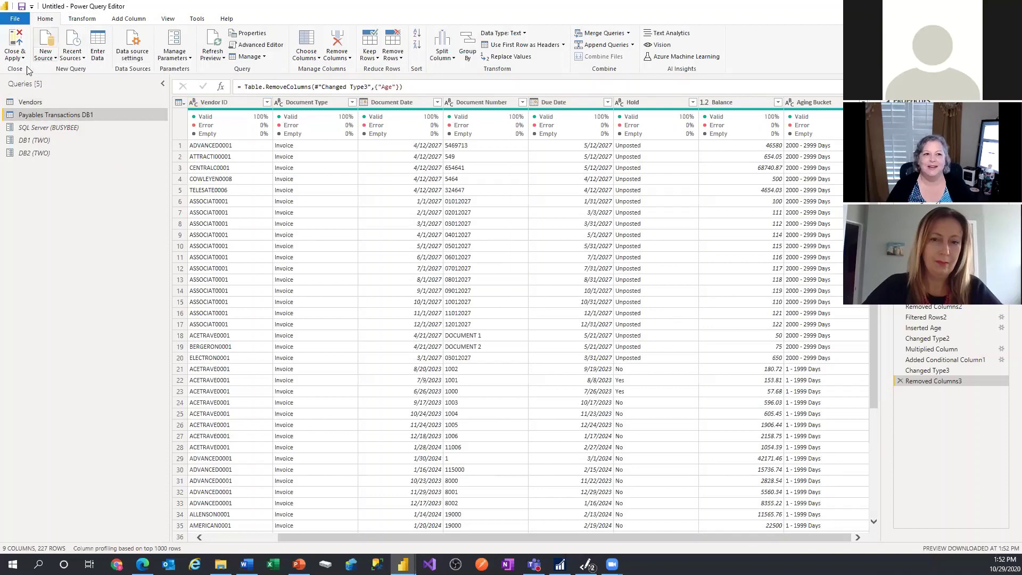
Add a custom column named Company with the formula "Fabrikam, Inc." to Payables Transactions DB1 and set its data type to Text.
{"action": "left_click", "coordinate": [128, 20]}
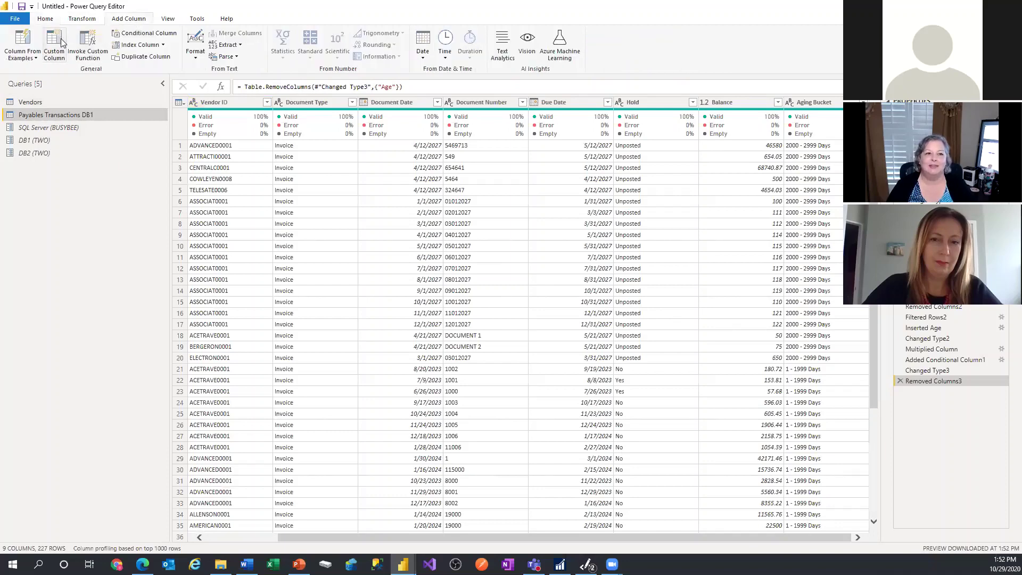
{"action": "left_click", "coordinate": [54, 45]}
{"action": "double_click", "coordinate": [361, 225]}
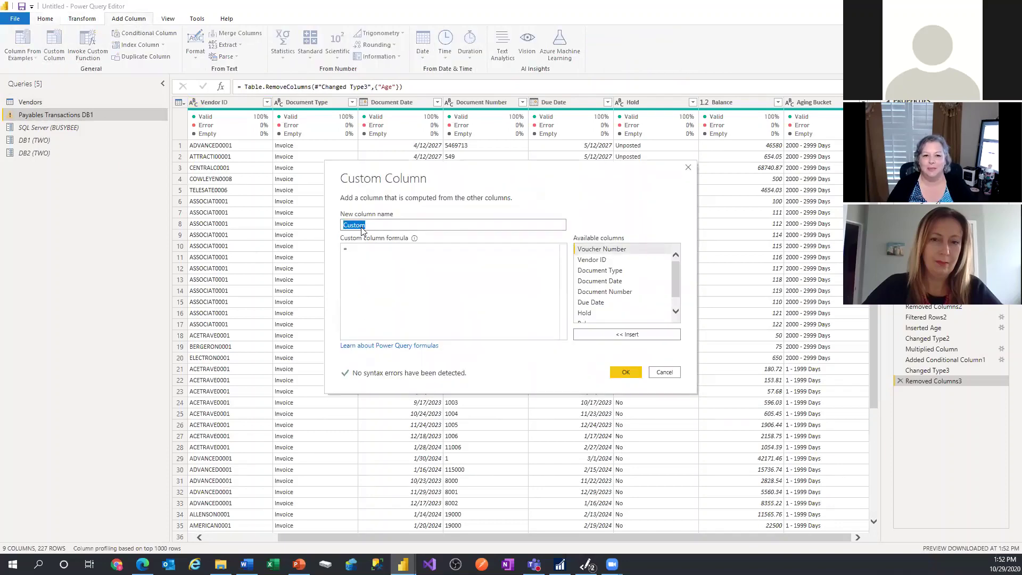
{"action": "type", "text": "C"}
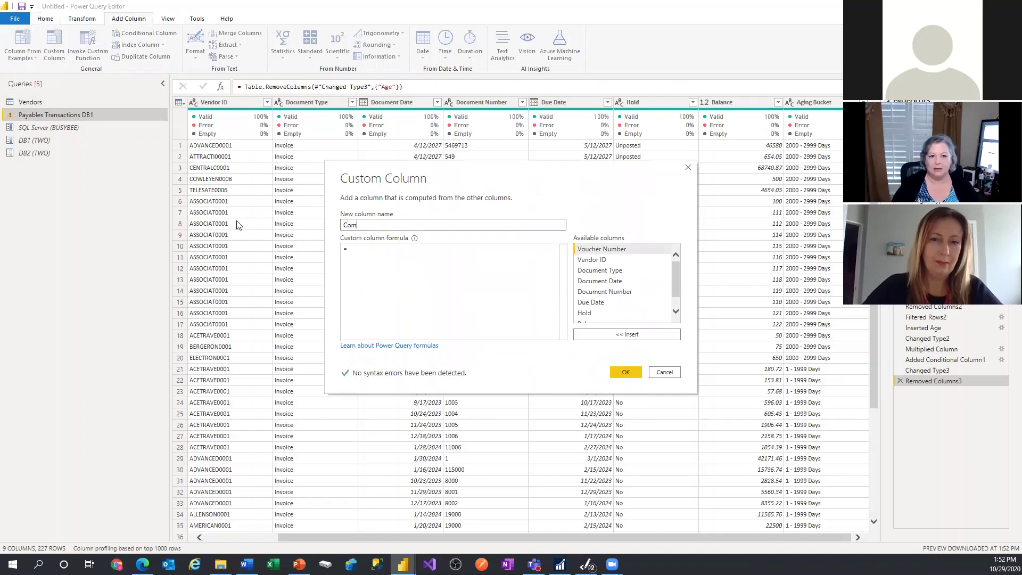
{"action": "left_click", "coordinate": [342, 247]}
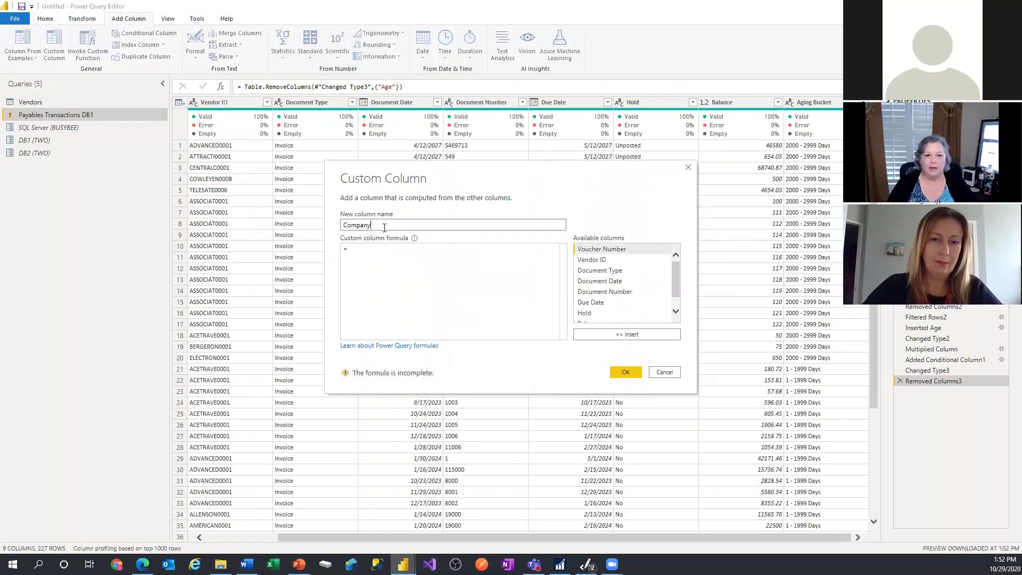
{"action": "left_click_drag", "start_coordinate": [384, 228], "coordinate": [306, 226]}
{"action": "left_click", "coordinate": [392, 264]}
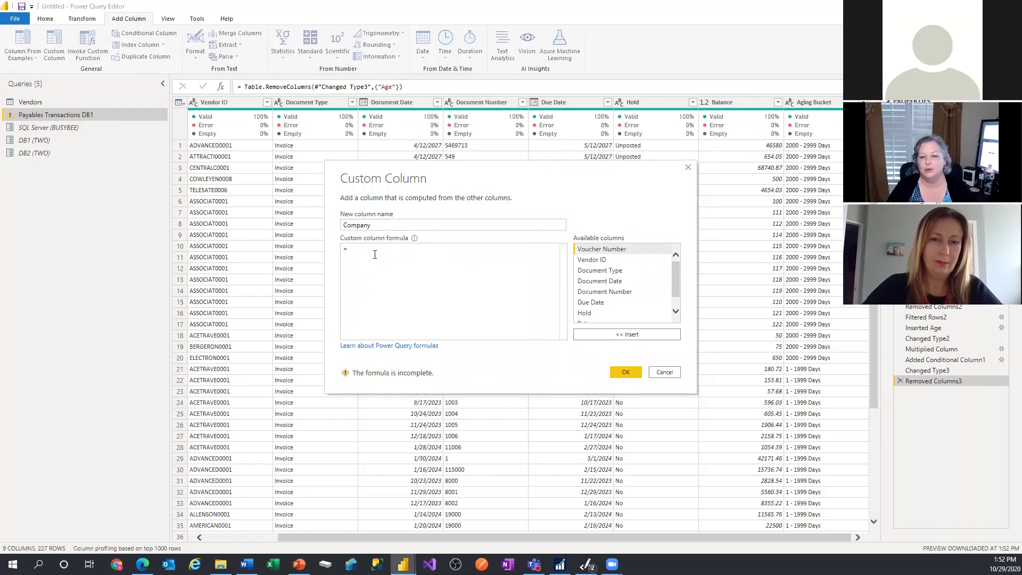
{"action": "type", "text": "\"\""}
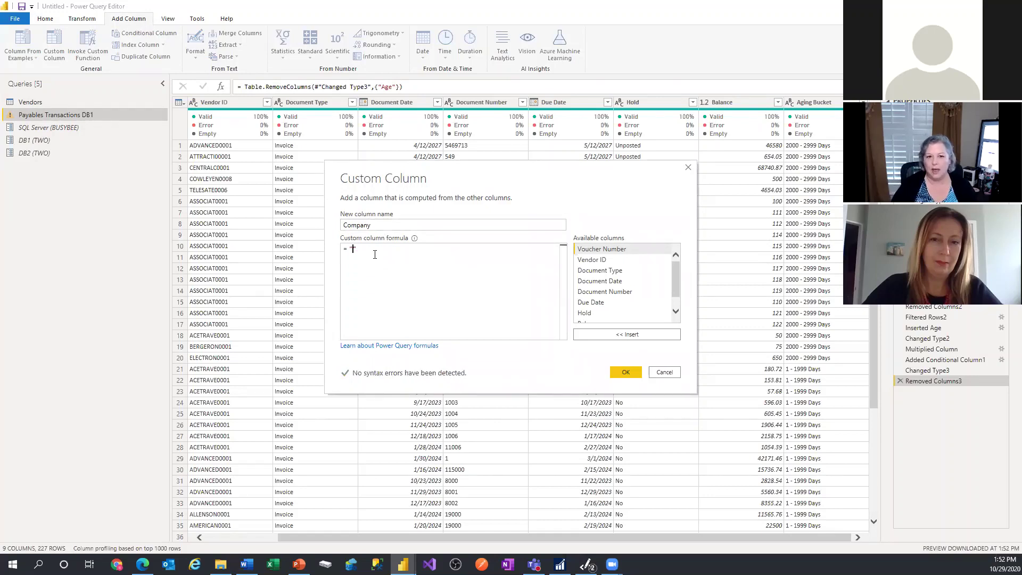
{"action": "type", "text": "Fabrika"}
{"action": "type", "text": "m, Inc."}
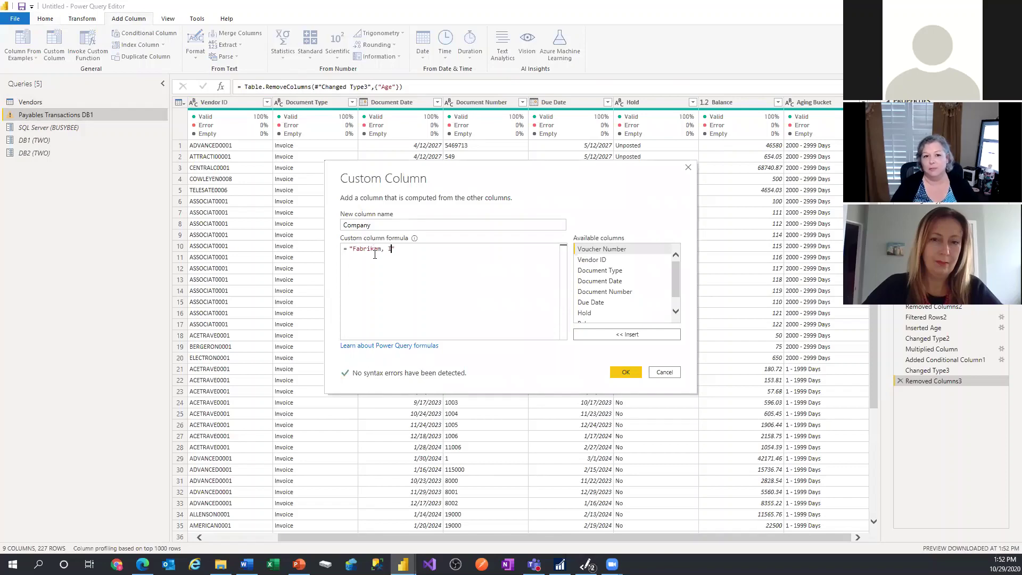
{"action": "left_click", "coordinate": [625, 372]}
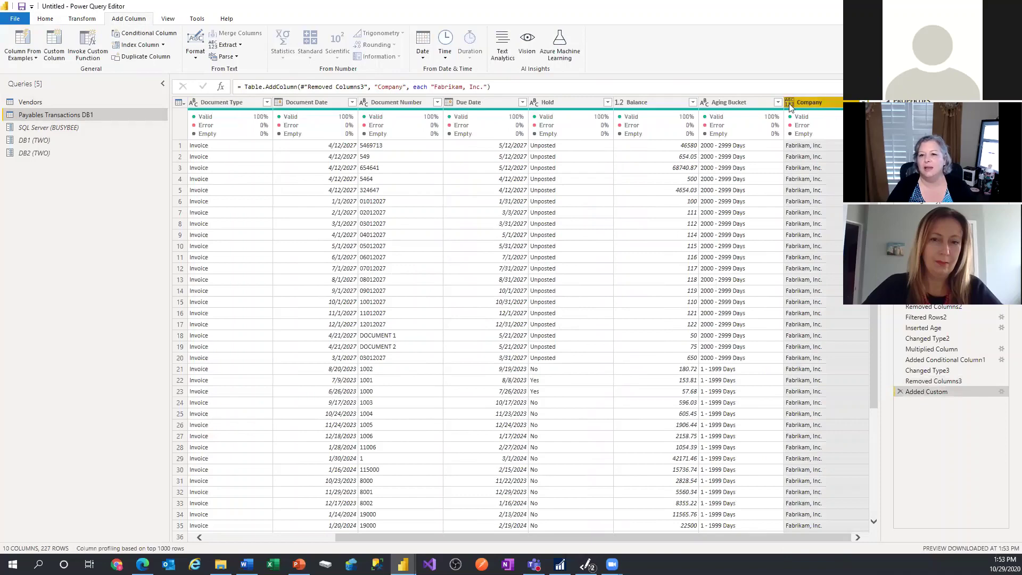
{"action": "left_click", "coordinate": [789, 103]}
{"action": "left_click", "coordinate": [809, 225]}
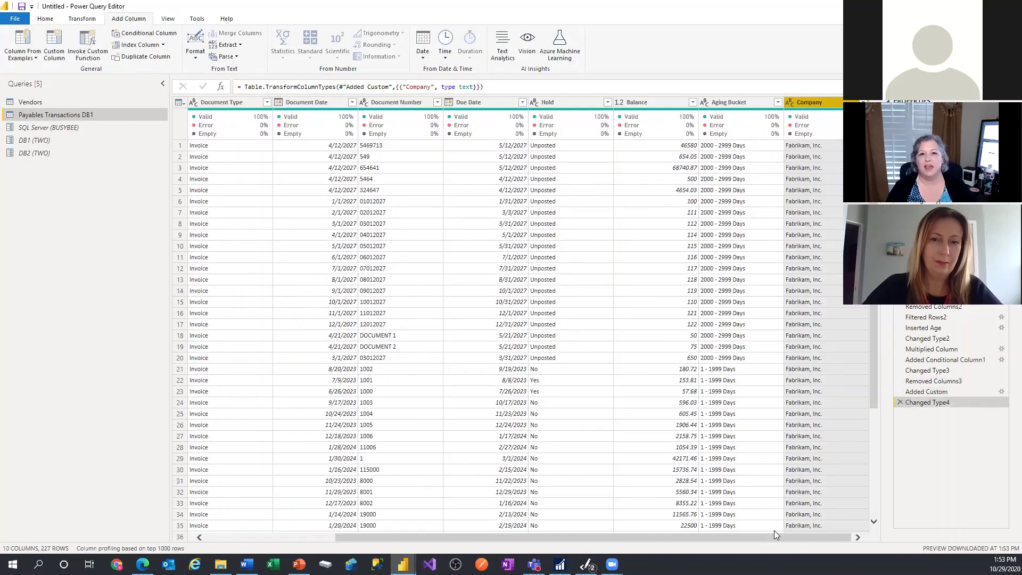
Duplicate the Payables Transactions DB1 query and rename the copy as Payables Transactions DB2.
{"action": "right_click", "coordinate": [104, 114]}
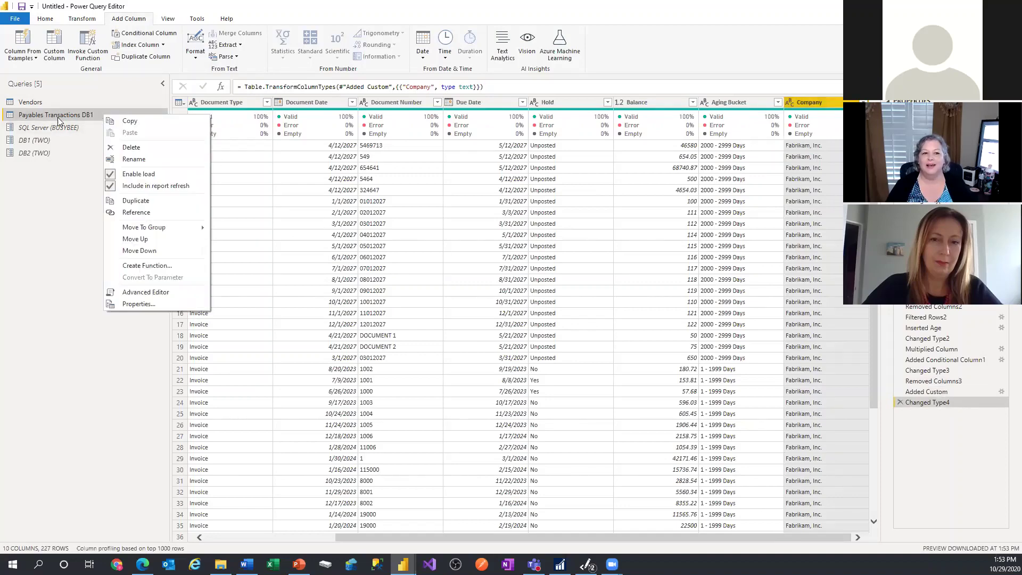
{"action": "left_click", "coordinate": [55, 117]}
{"action": "right_click", "coordinate": [54, 117]}
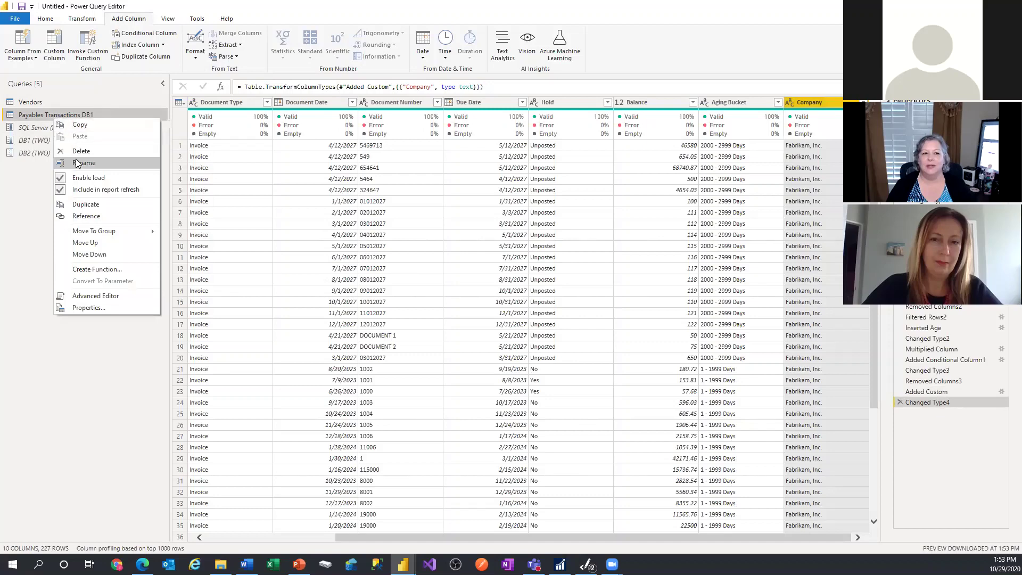
{"action": "left_click", "coordinate": [70, 203]}
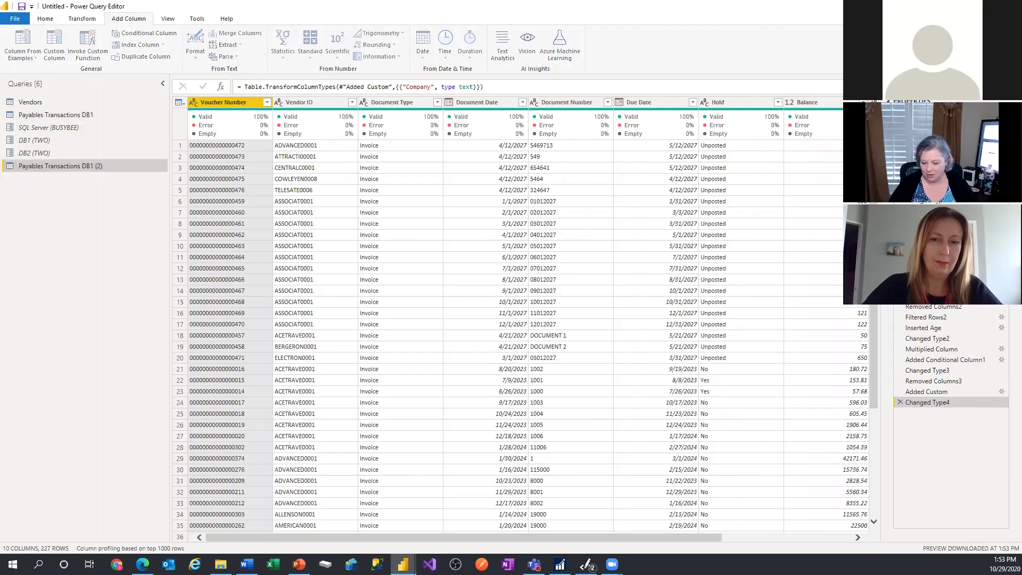
{"action": "key", "text": "Return"}
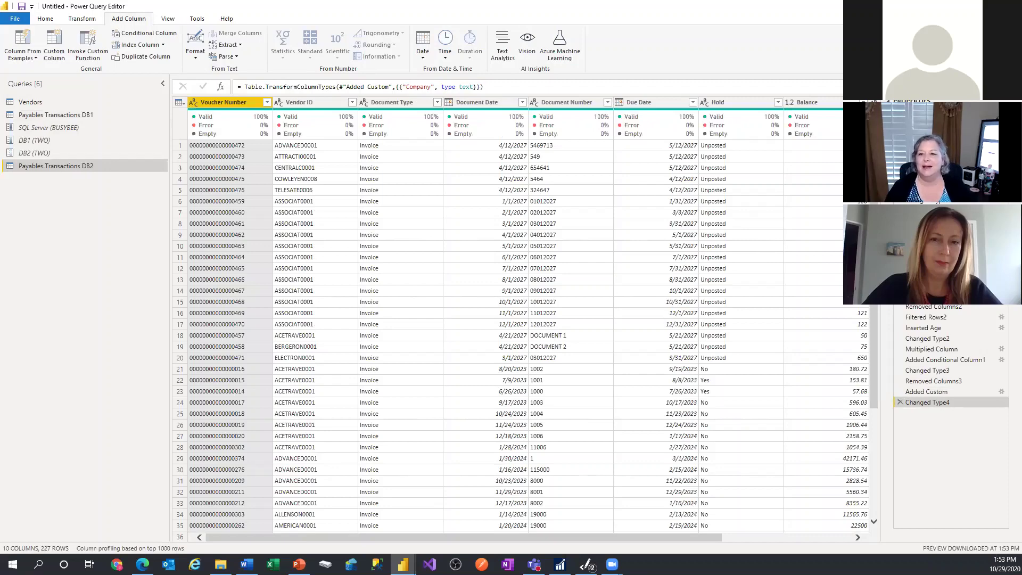
Set the Source step of Payables Transactions DB2 to use the SQL Server parameter as server and the DB2 parameter as database.
{"action": "left_click", "coordinate": [1002, 160]}
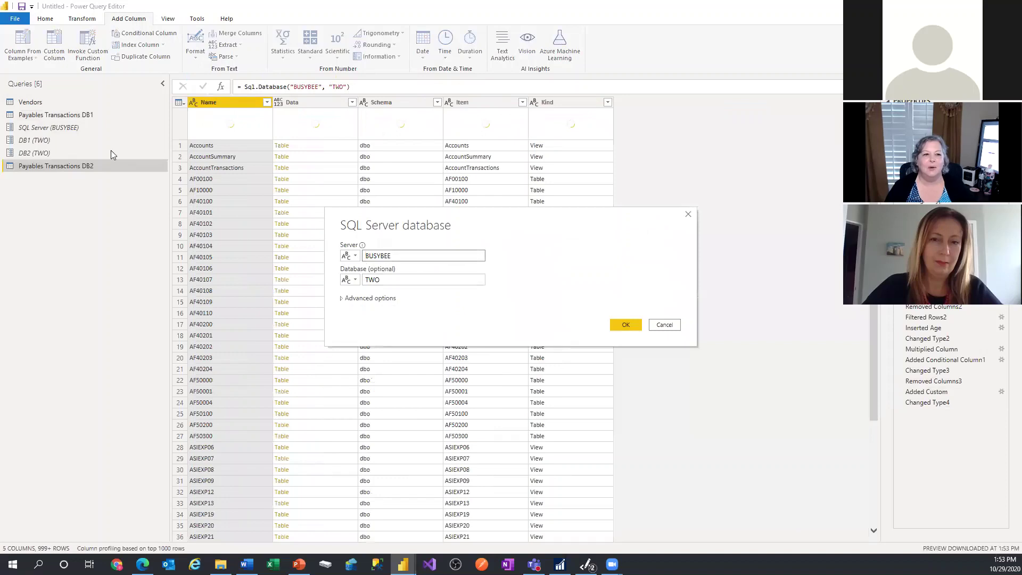
{"action": "left_click", "coordinate": [351, 256]}
{"action": "left_click", "coordinate": [353, 279]}
{"action": "left_click", "coordinate": [350, 279]}
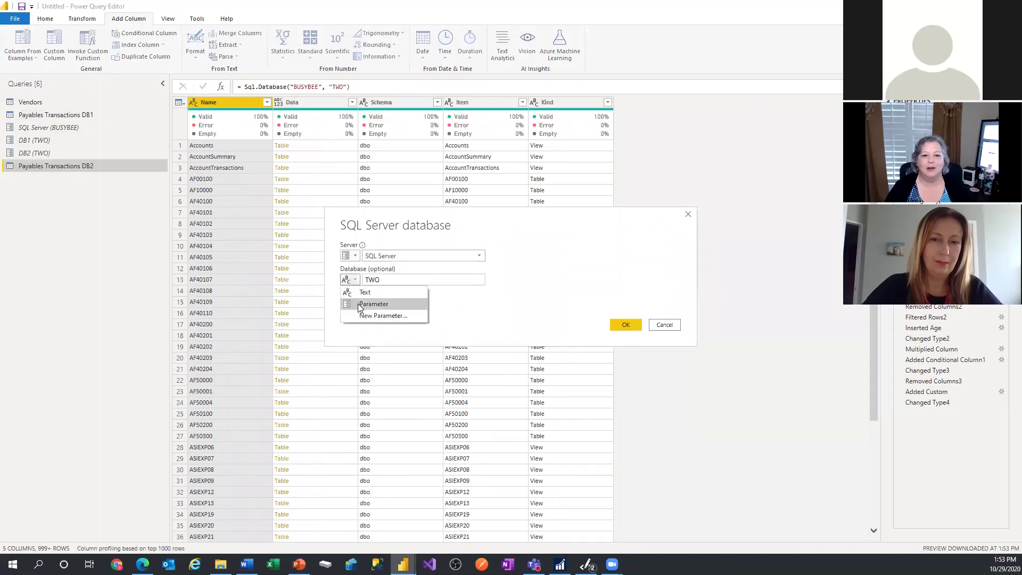
{"action": "left_click", "coordinate": [358, 303]}
{"action": "left_click", "coordinate": [386, 280]}
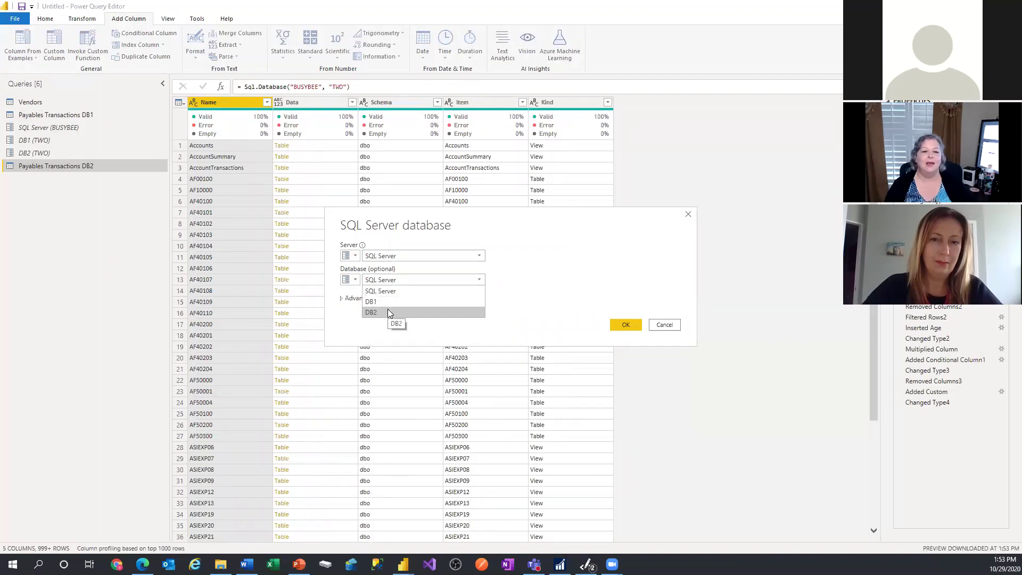
{"action": "left_click", "coordinate": [389, 313]}
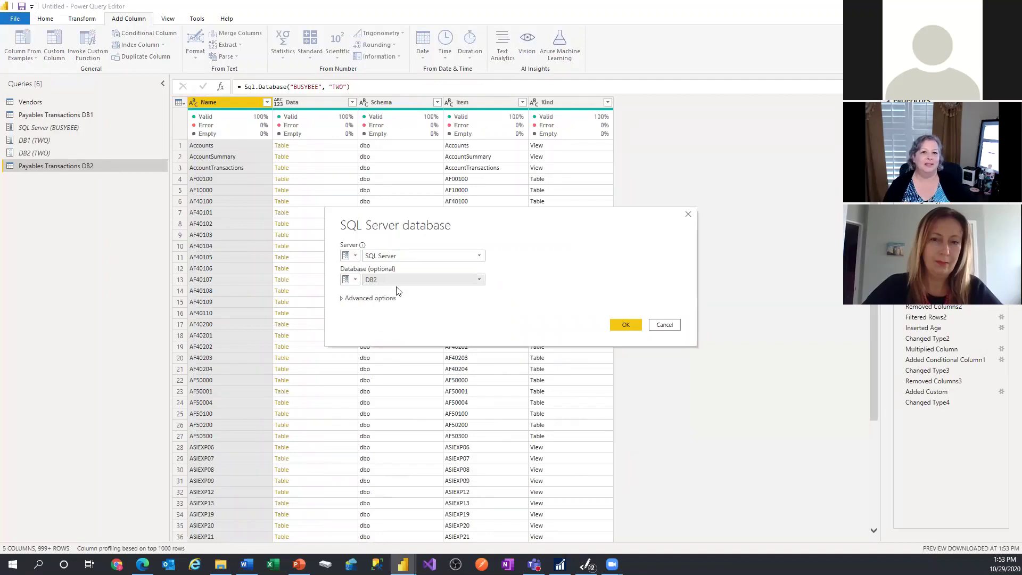
{"action": "left_click", "coordinate": [626, 326]}
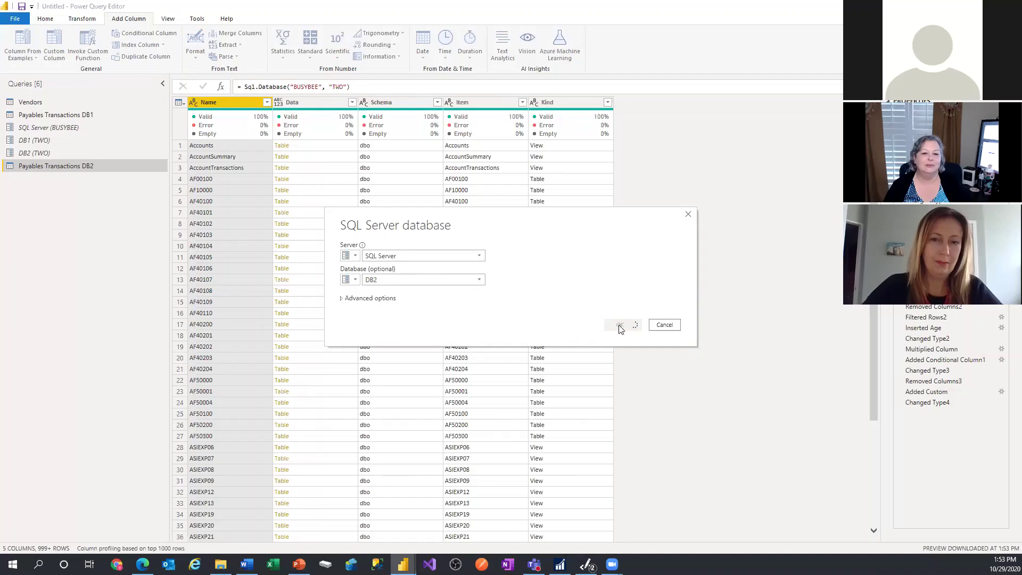
Set the Source step of Payables Transactions DB1 to use the SQL Server parameter as server and the DB1 parameter as database.
{"action": "left_click", "coordinate": [85, 115]}
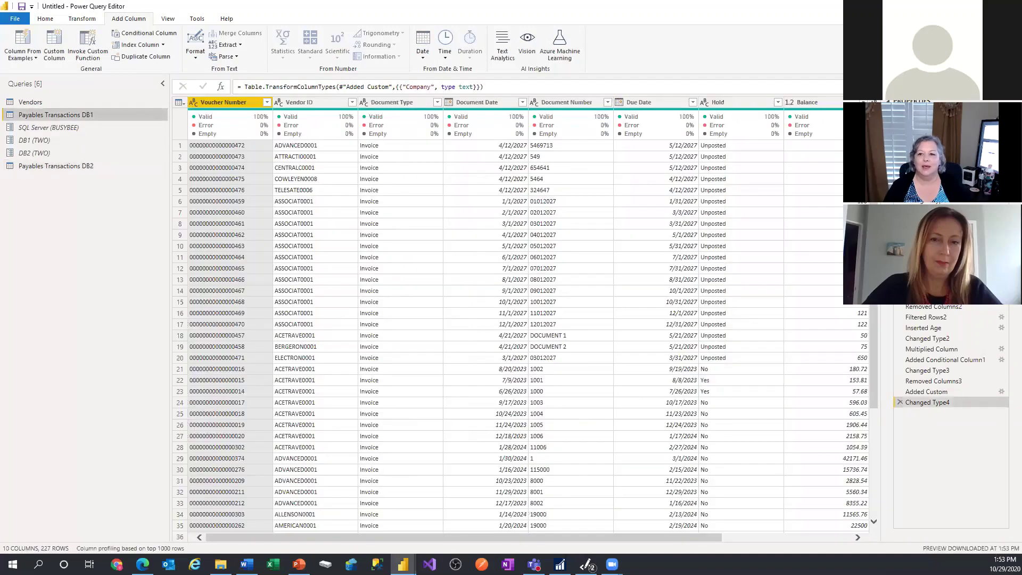
{"action": "left_click", "coordinate": [355, 256]}
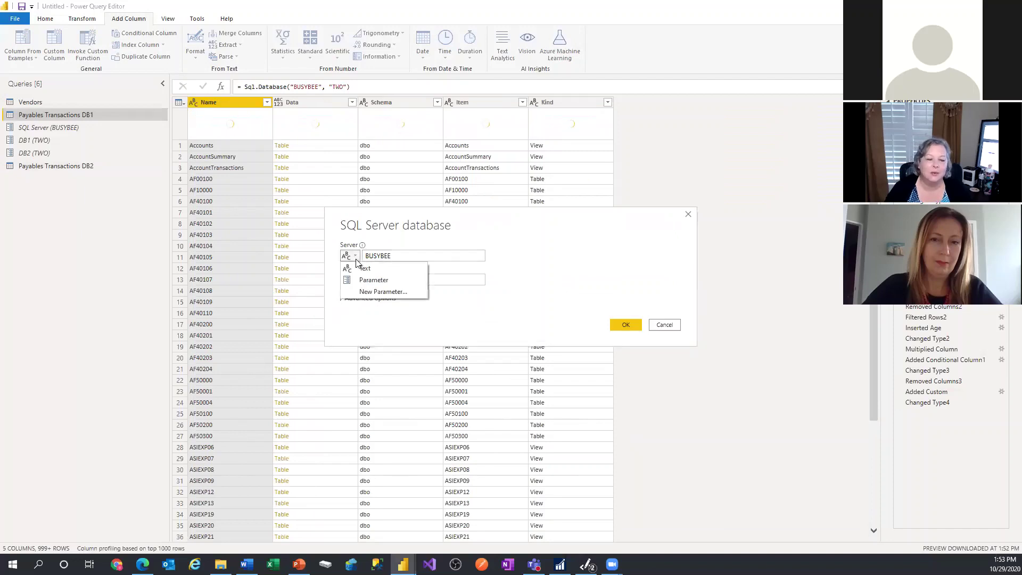
{"action": "left_click", "coordinate": [356, 280]}
{"action": "left_click", "coordinate": [355, 280]}
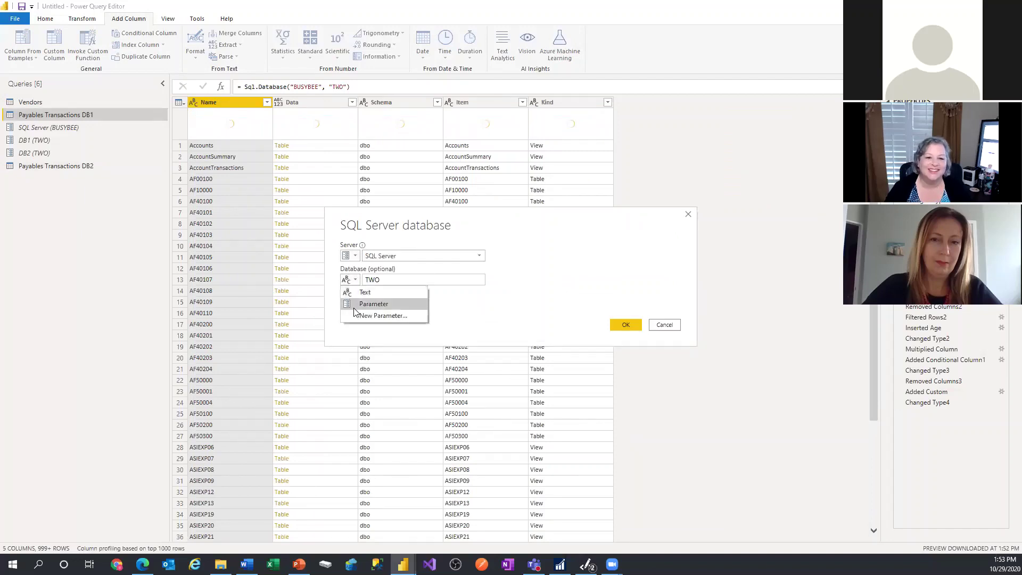
{"action": "left_click", "coordinate": [355, 308]}
{"action": "left_click", "coordinate": [398, 281]}
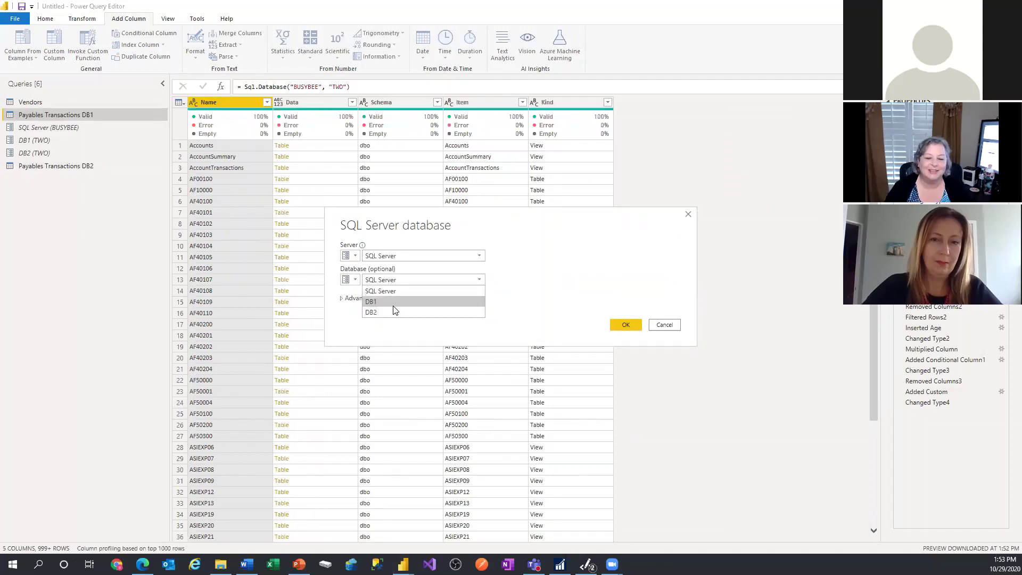
{"action": "left_click", "coordinate": [394, 303]}
{"action": "left_click", "coordinate": [626, 325]}
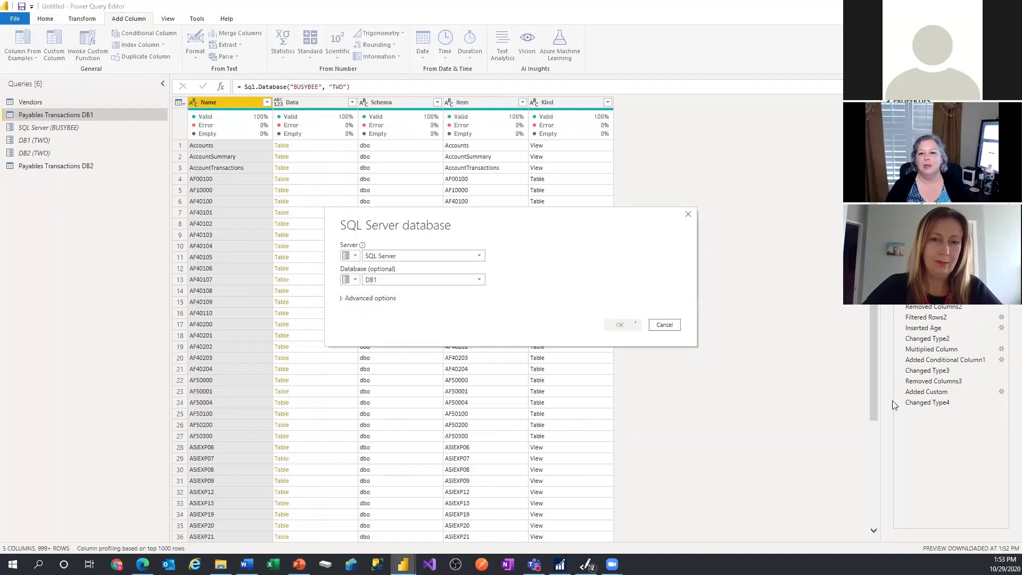
Change the Company custom column's formula in Payables Transactions DB2 to the DB2 parameter.
{"action": "left_click", "coordinate": [80, 167]}
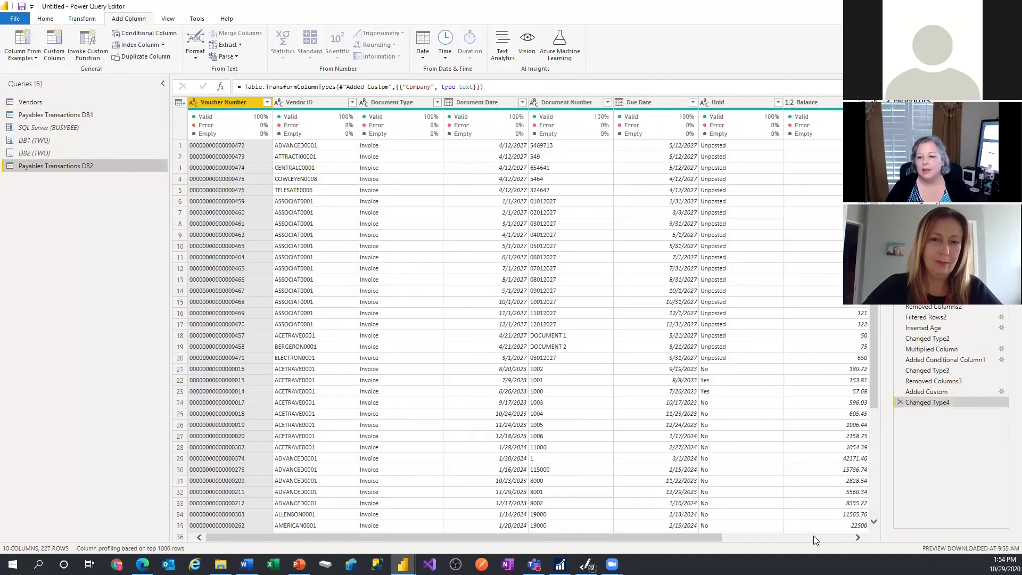
{"action": "left_click", "coordinate": [814, 536]}
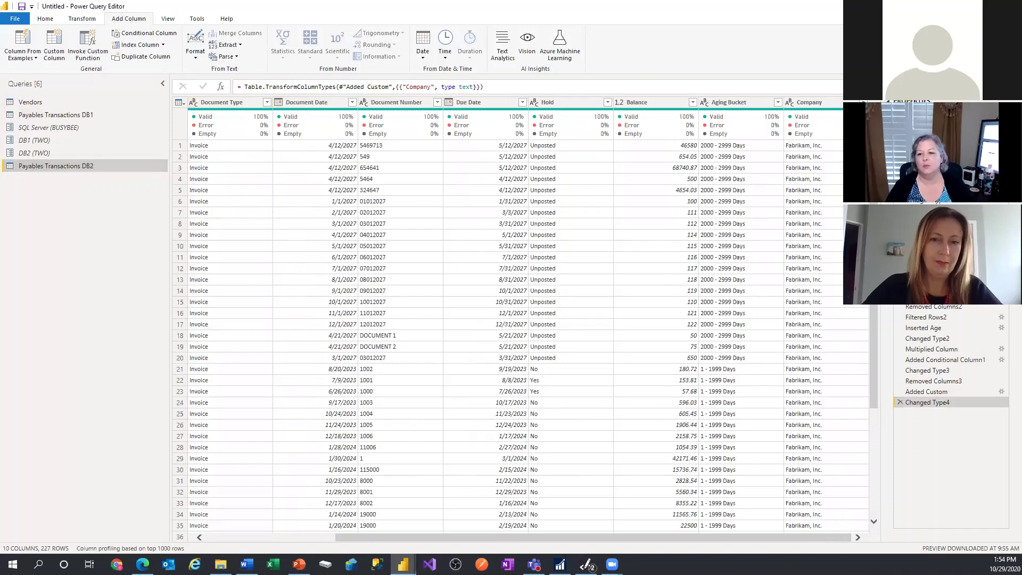
{"action": "left_click", "coordinate": [1001, 392]}
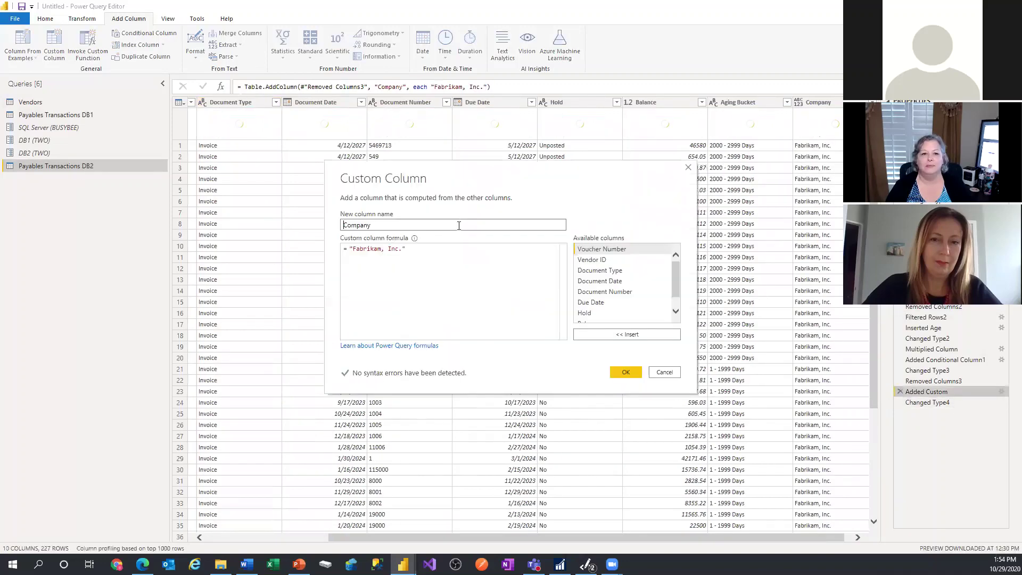
{"action": "left_click_drag", "start_coordinate": [447, 251], "coordinate": [349, 249]}
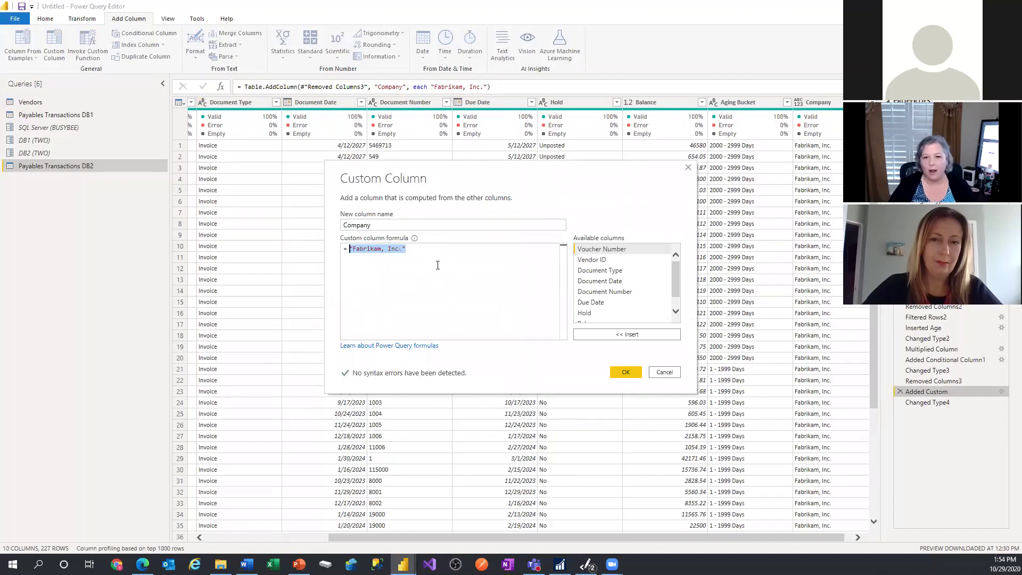
{"action": "key", "text": "Delete"}
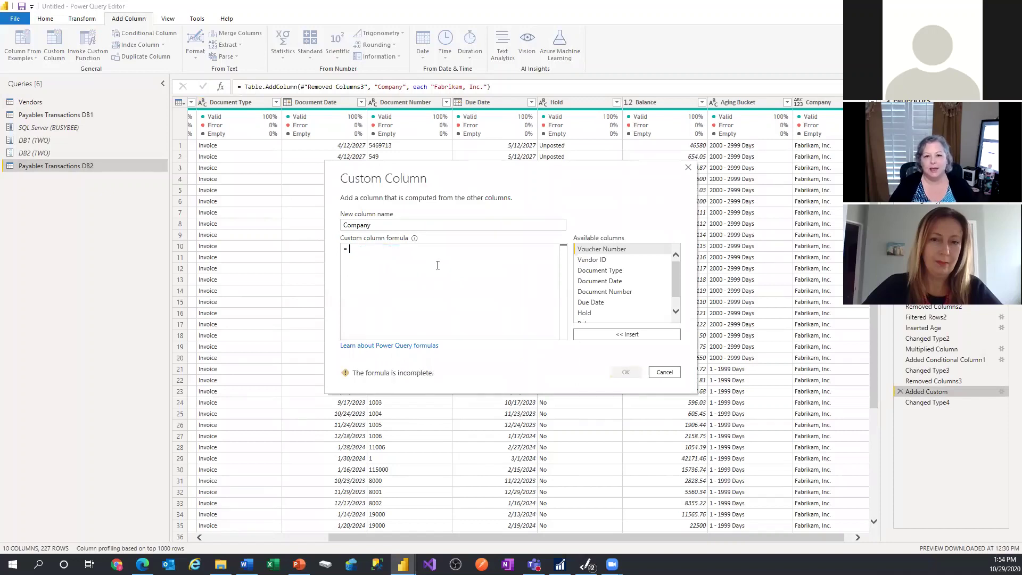
{"action": "type", "text": "#"}
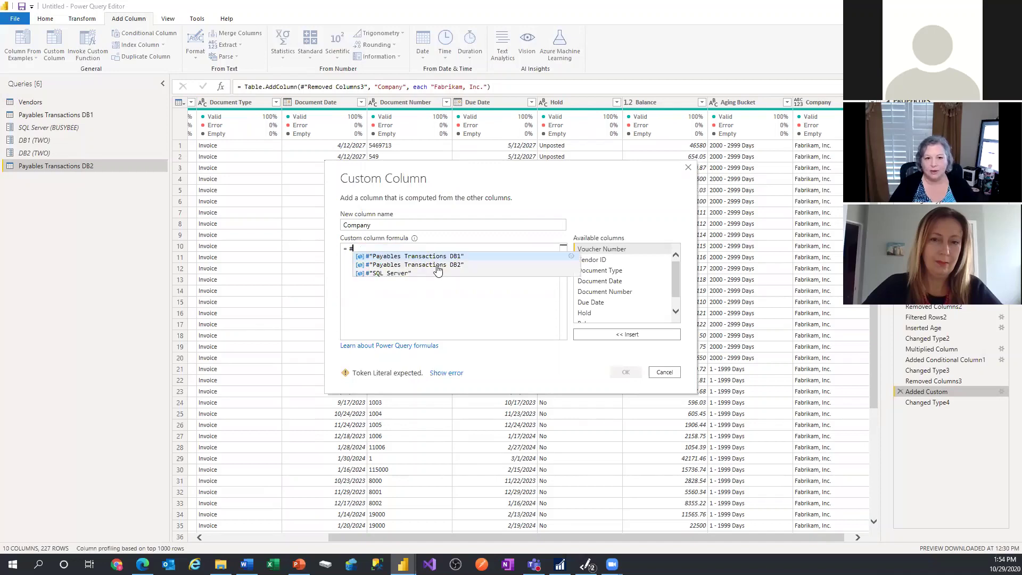
{"action": "key", "text": "BackSpace"}
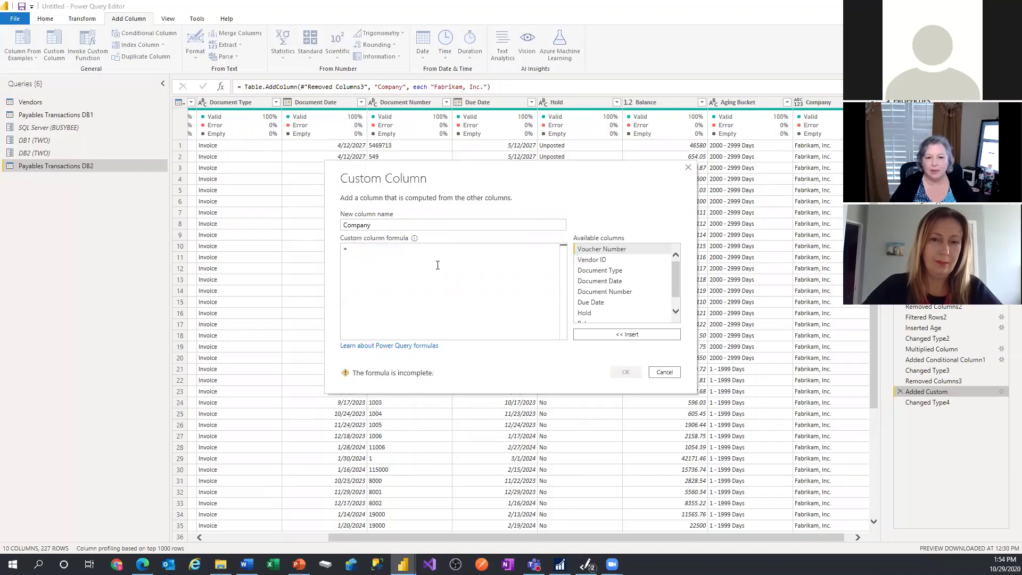
{"action": "type", "text": "#"}
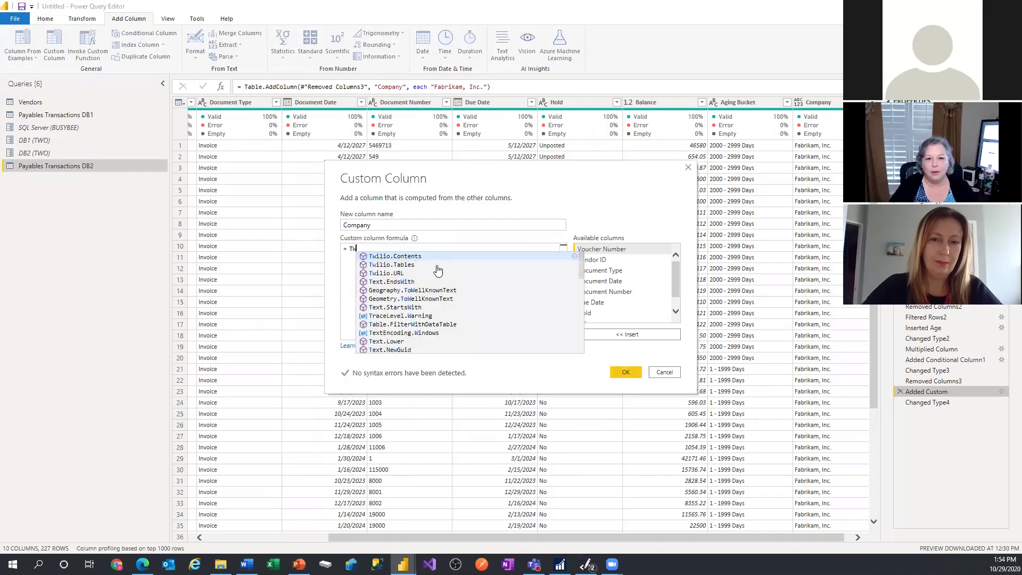
{"action": "key", "text": "BackSpace"}
{"action": "type", "text": "DB"}
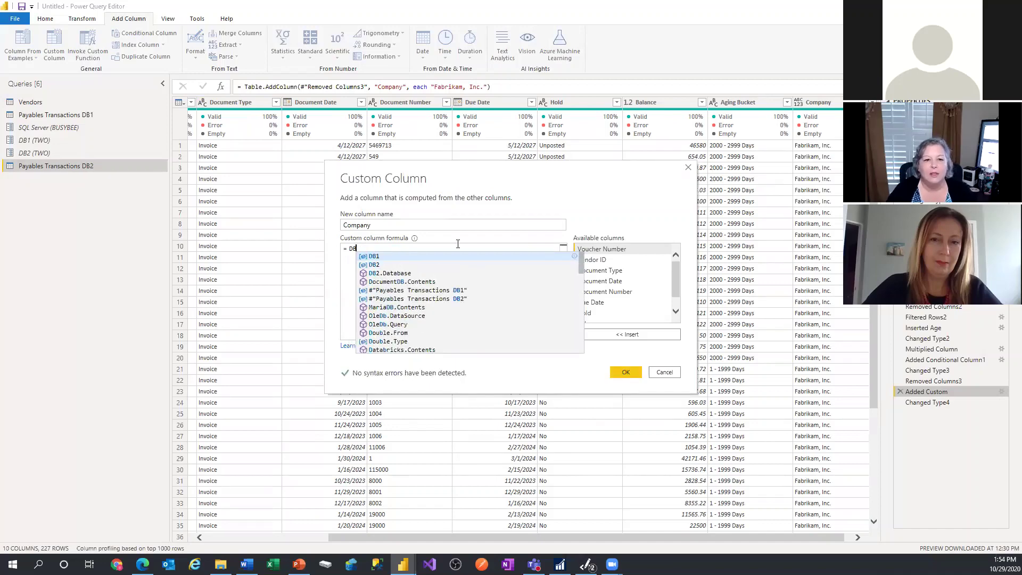
{"action": "left_click", "coordinate": [381, 266]}
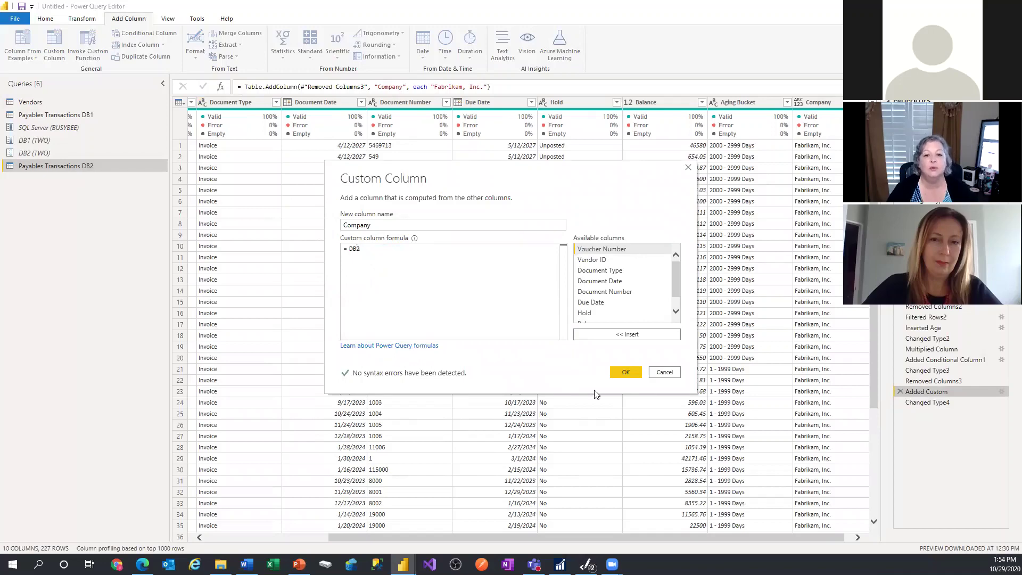
{"action": "left_click", "coordinate": [619, 374]}
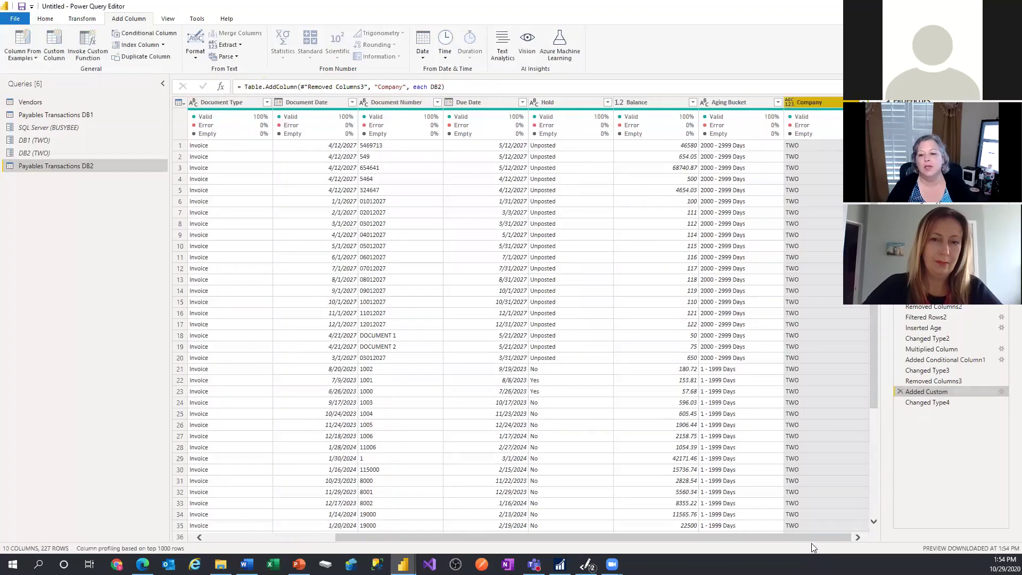
Set the Company column's data type to Text in Payables Transactions DB2 as an inserted step, and select the final Changed Type4 step.
{"action": "left_click", "coordinate": [788, 102]}
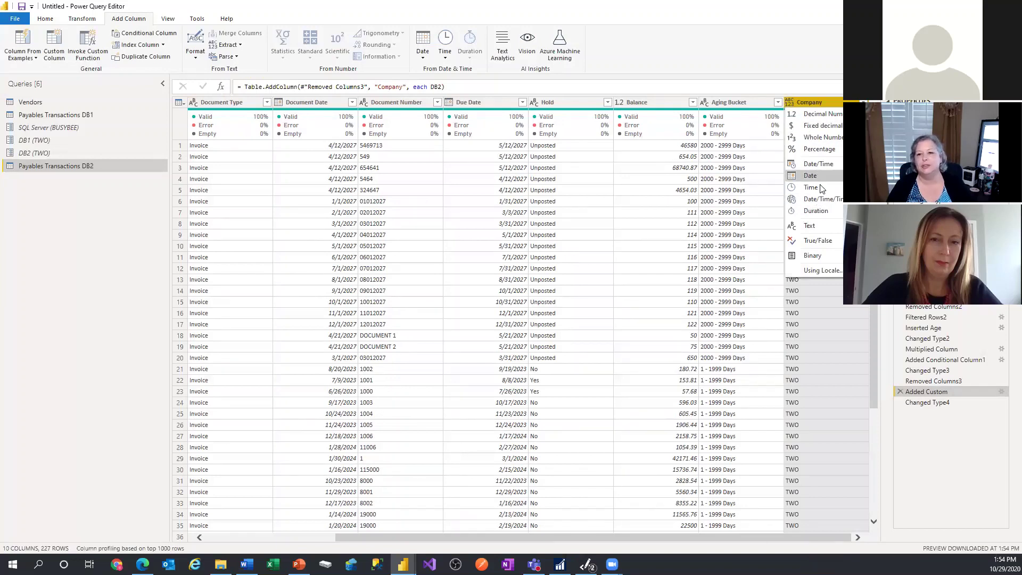
{"action": "left_click", "coordinate": [817, 225]}
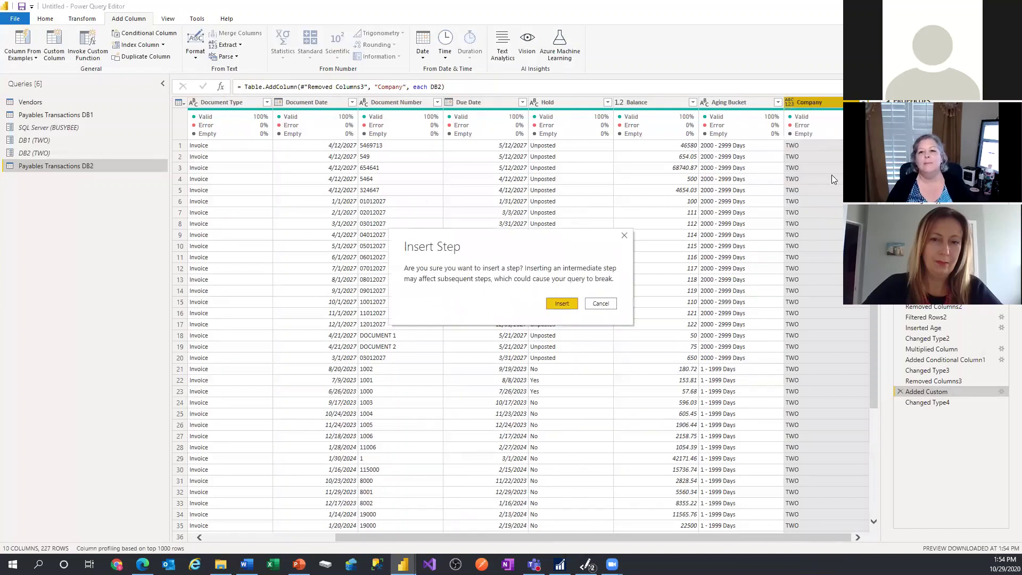
{"action": "left_click", "coordinate": [562, 304]}
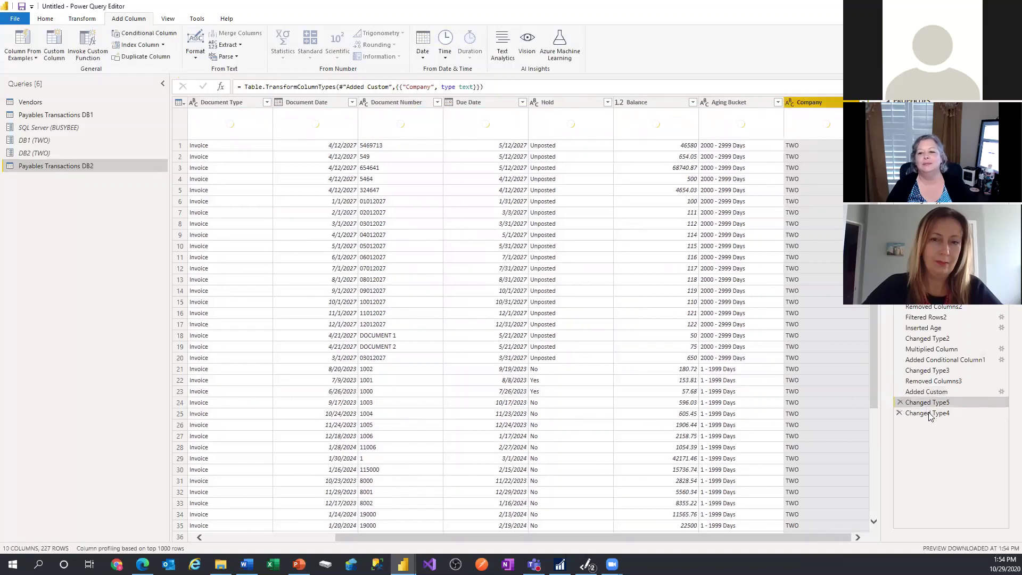
{"action": "left_click", "coordinate": [929, 413]}
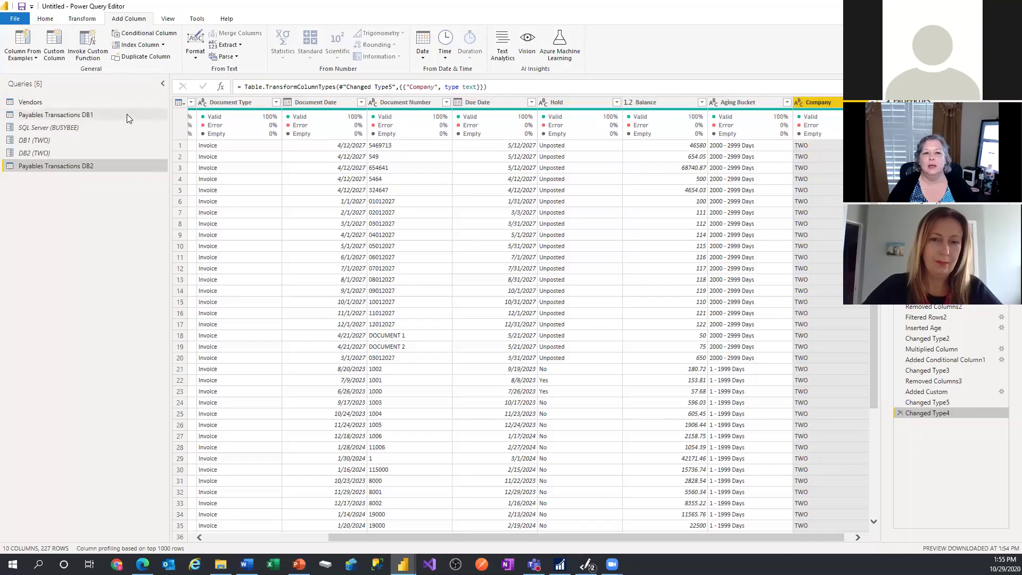
Append Payables Transactions DB2 and Payables Transactions DB1 as a new query named Payables Transaction.
{"action": "left_click", "coordinate": [43, 19]}
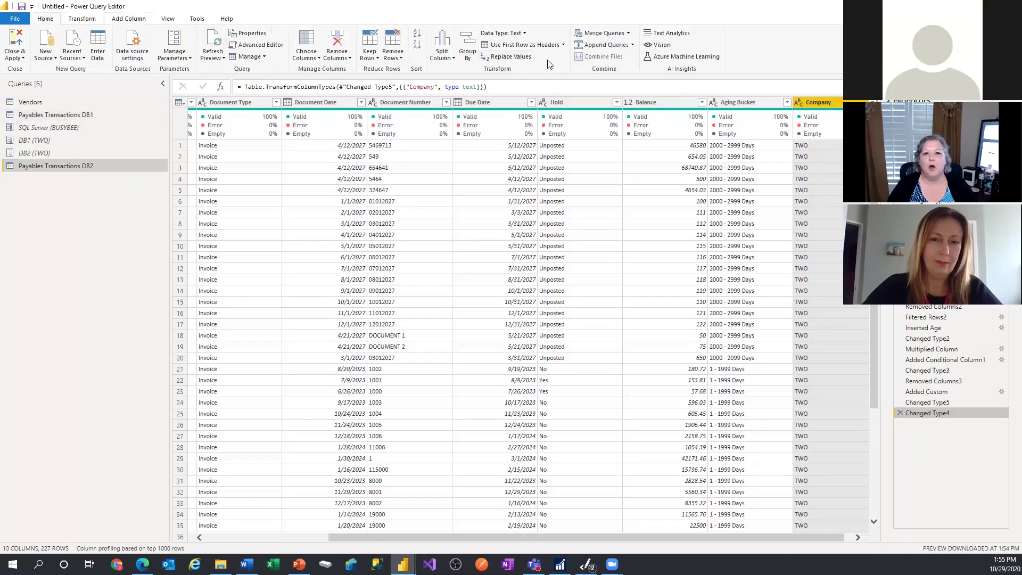
{"action": "left_click", "coordinate": [632, 46]}
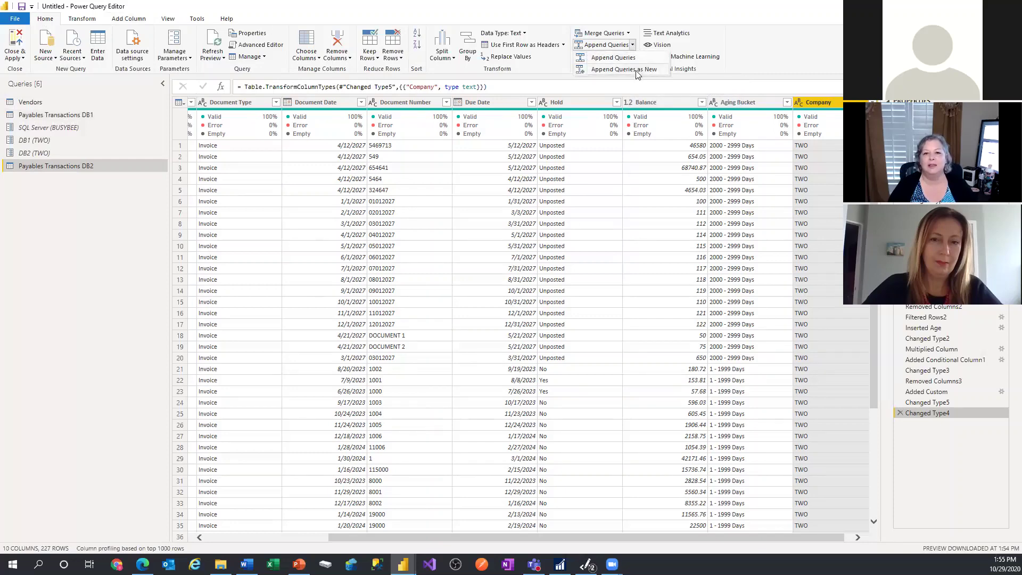
{"action": "key", "text": "Escape"}
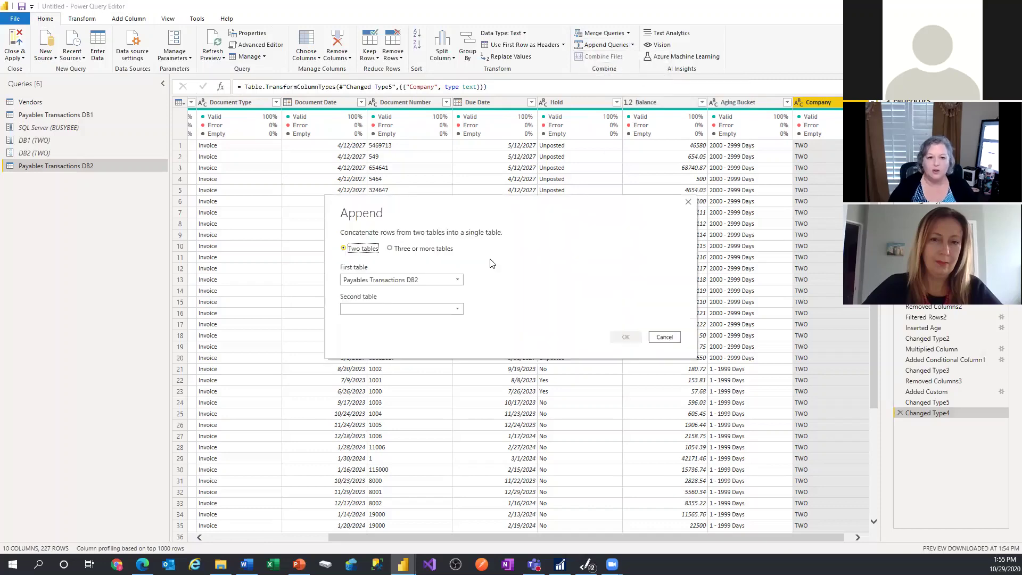
{"action": "left_click", "coordinate": [431, 309]}
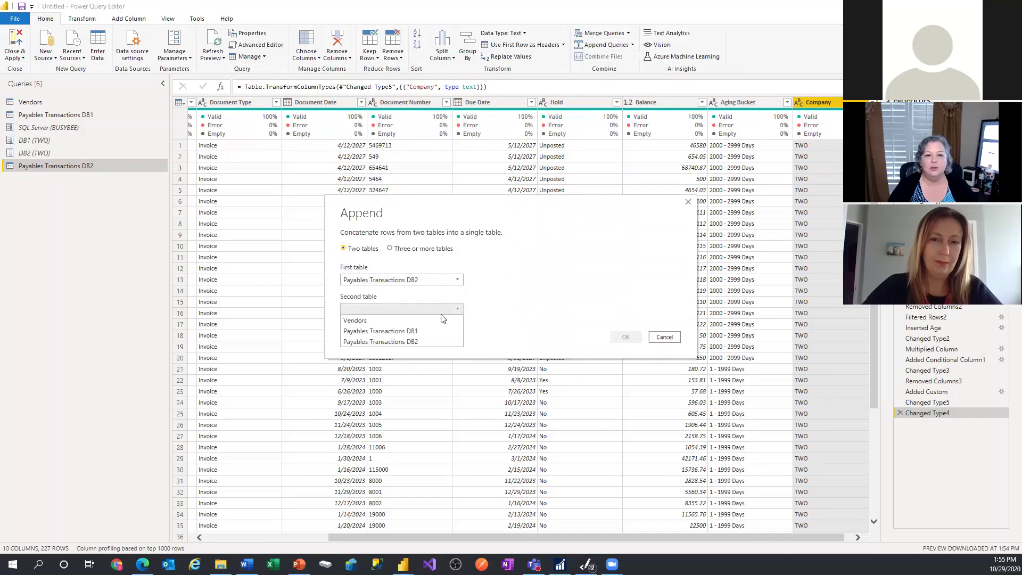
{"action": "left_click", "coordinate": [424, 331]}
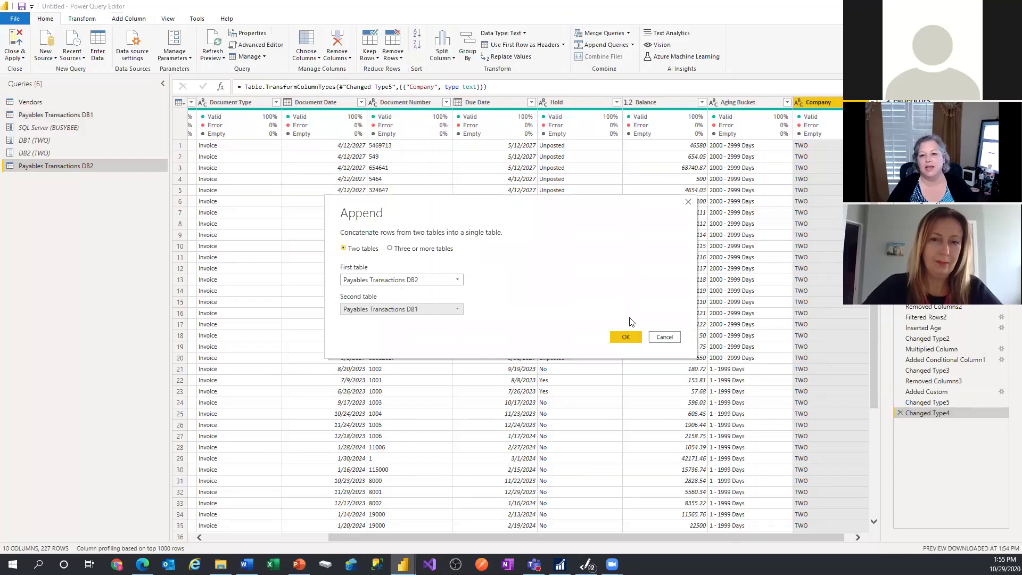
{"action": "left_click", "coordinate": [620, 340]}
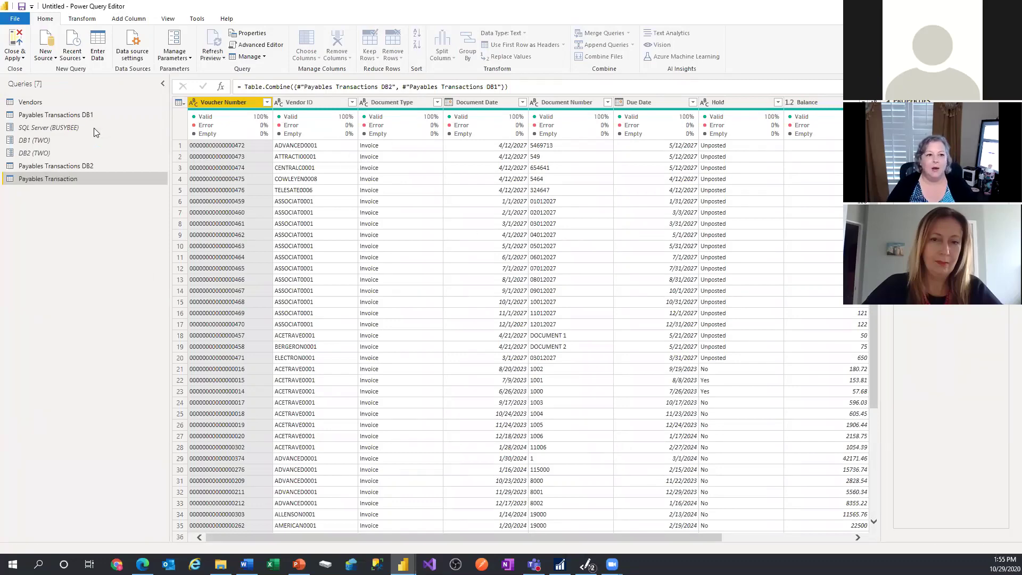
Disable loading of the Payables Transactions DB1 query into the report and accept the possible data loss.
{"action": "left_click", "coordinate": [78, 114]}
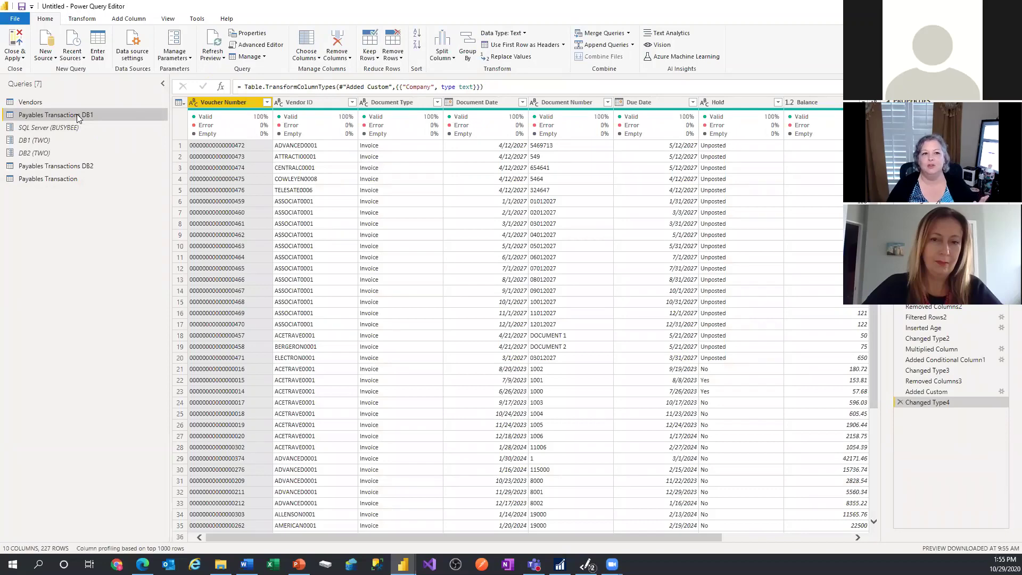
{"action": "right_click", "coordinate": [38, 119]}
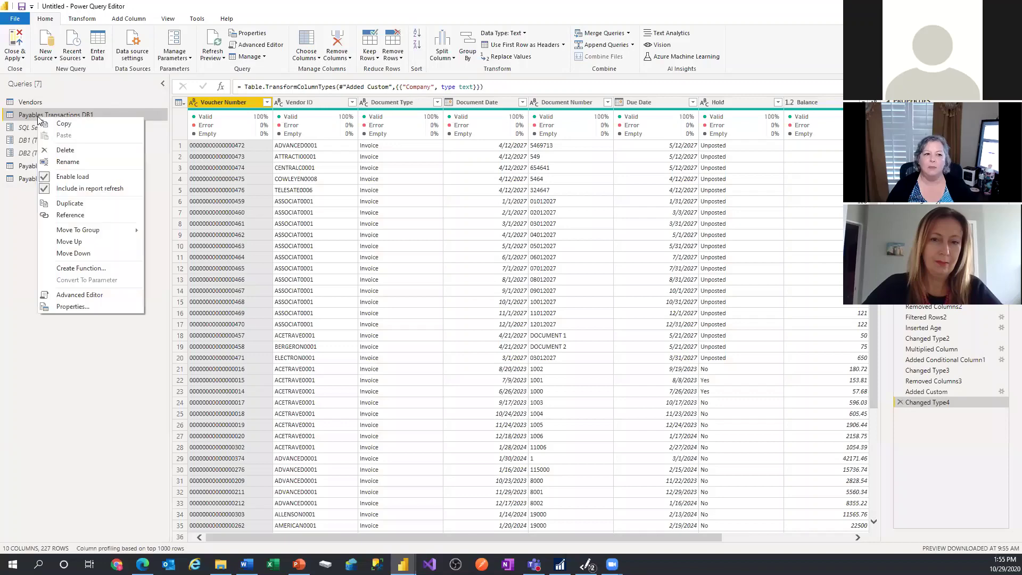
{"action": "left_click", "coordinate": [60, 177]}
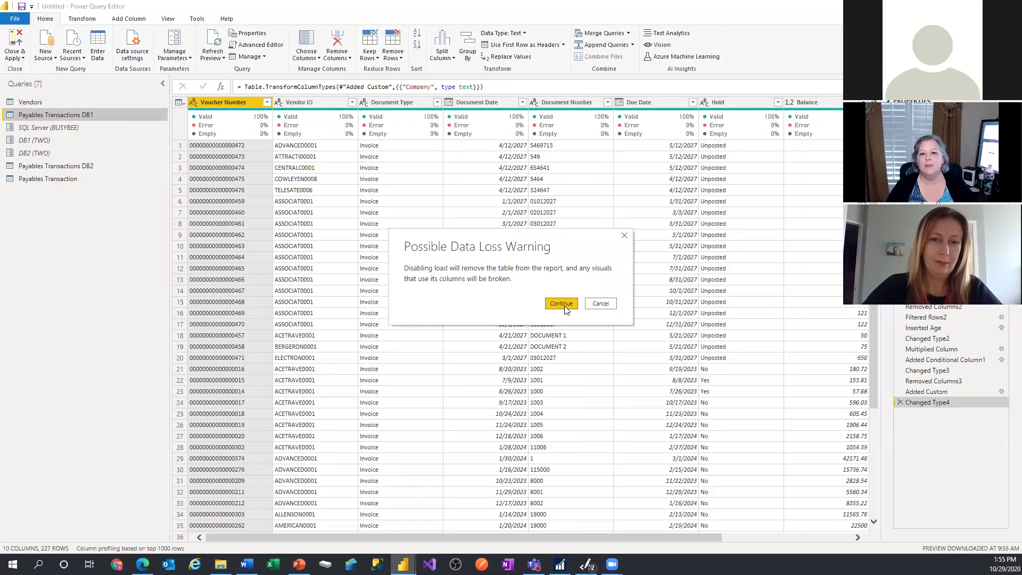
{"action": "left_click", "coordinate": [562, 303]}
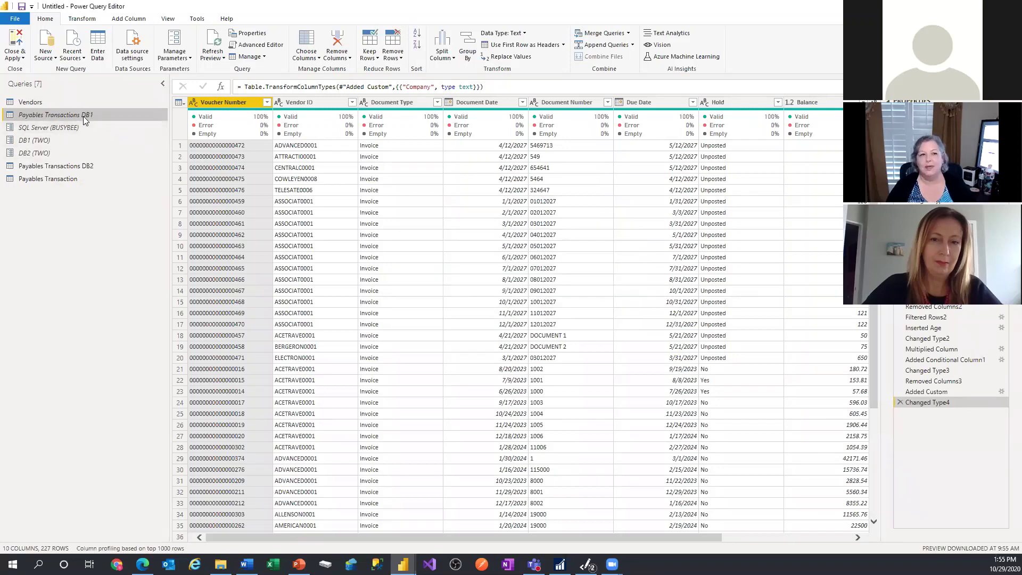
Disable loading of the Payables Transactions DB2 query into the report and check its load setting.
{"action": "left_click", "coordinate": [72, 165]}
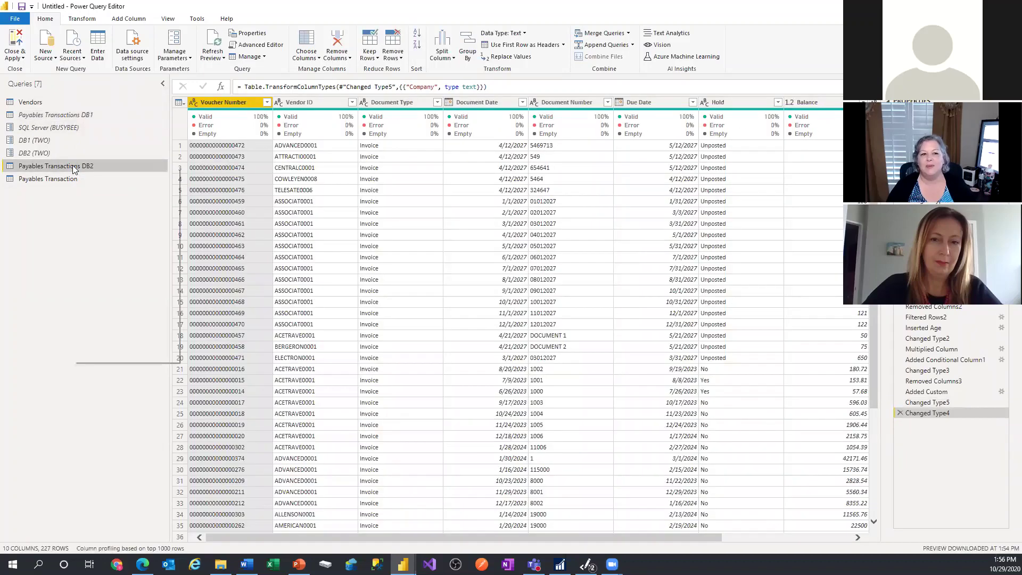
{"action": "right_click", "coordinate": [73, 165]}
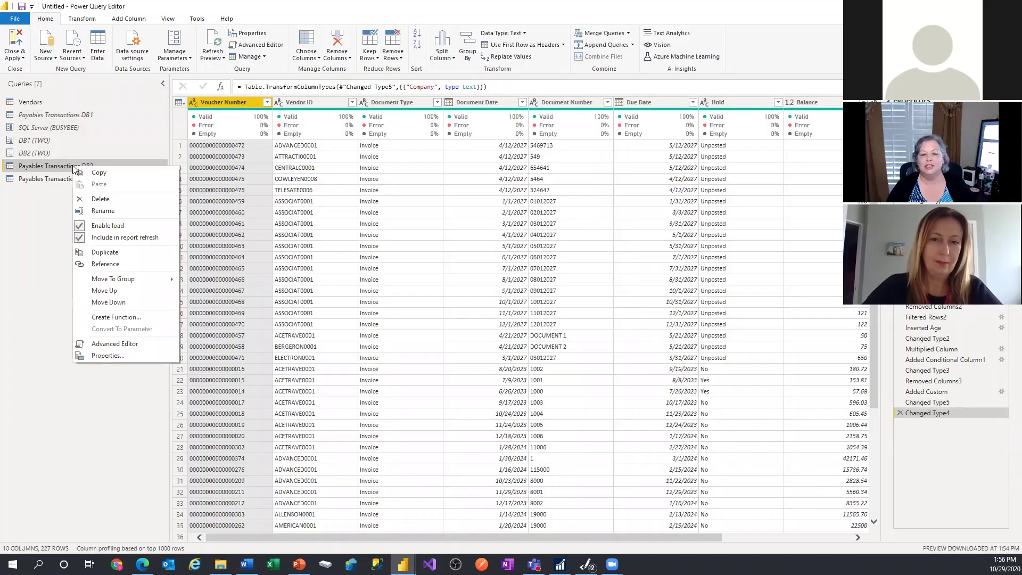
{"action": "left_click", "coordinate": [102, 226]}
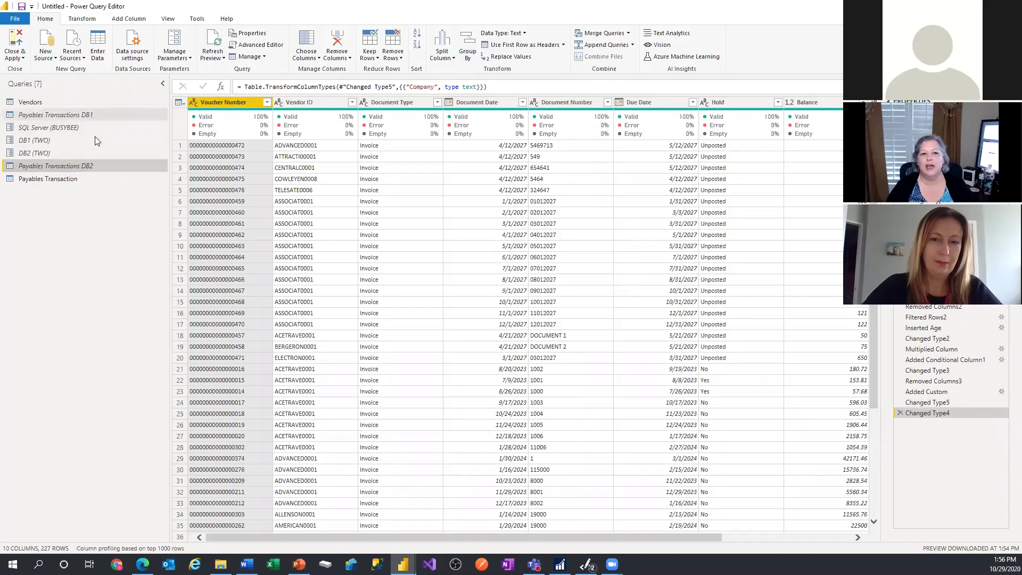
{"action": "right_click", "coordinate": [98, 166]}
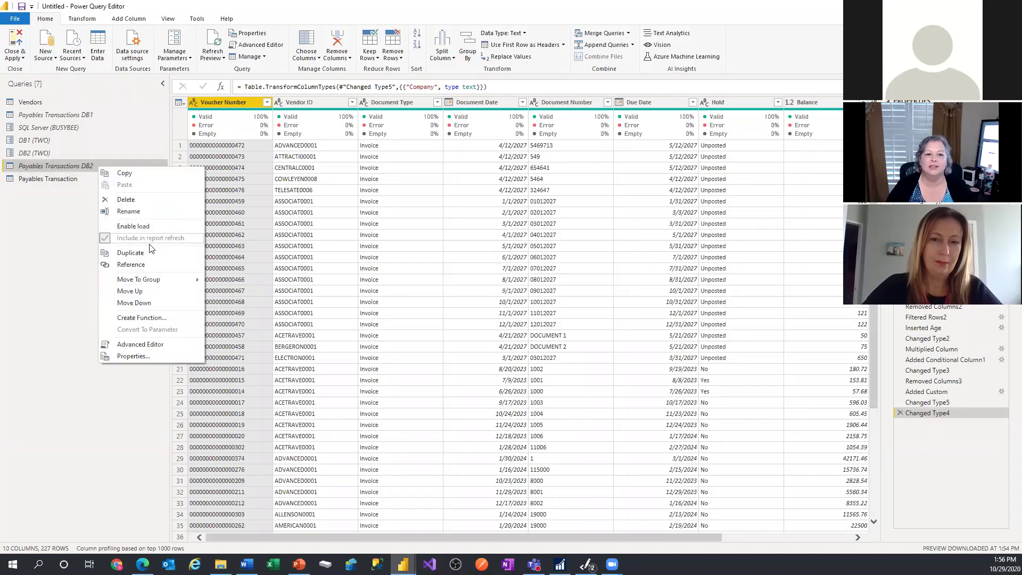
{"action": "left_click", "coordinate": [46, 223]}
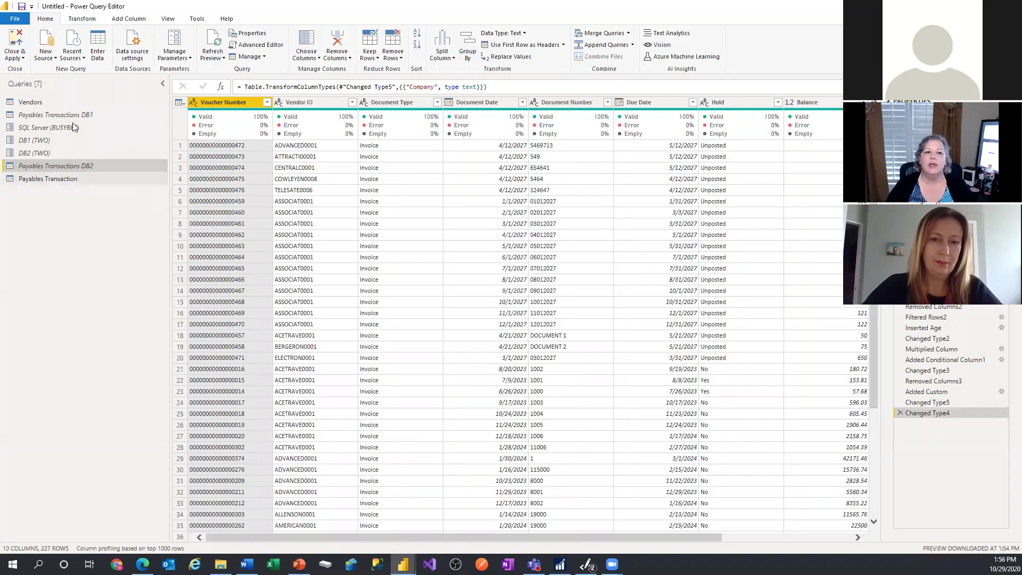
Select the appended Payables Transaction query and apply the query changes to the report.
{"action": "left_click", "coordinate": [74, 179]}
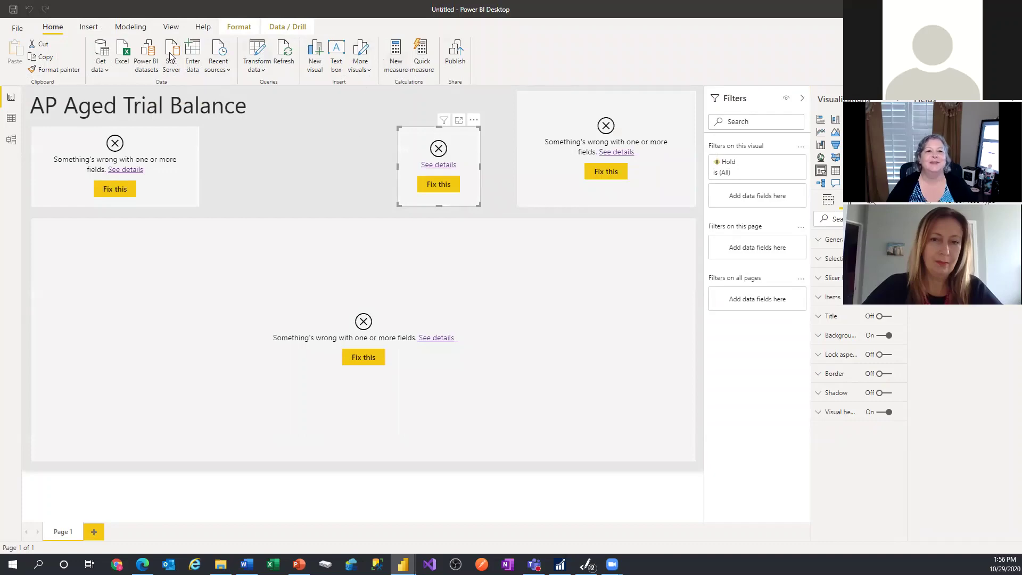
{"action": "left_click", "coordinate": [17, 28]}
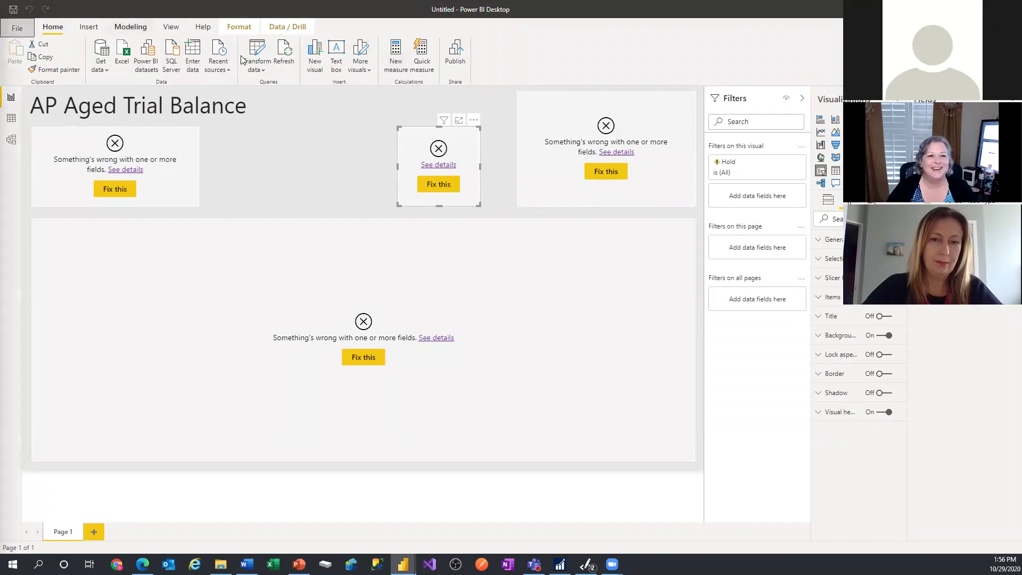
{"action": "left_click", "coordinate": [15, 16]}
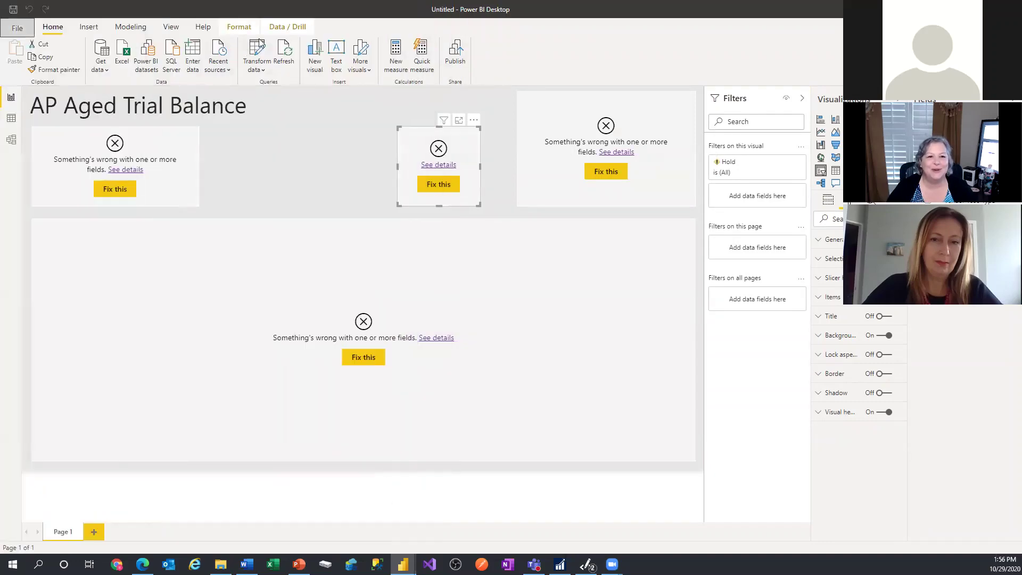
Reopen the query editor, correct the name of the appended Payables Transaction query, and apply the changes to the report.
{"action": "left_click", "coordinate": [254, 48]}
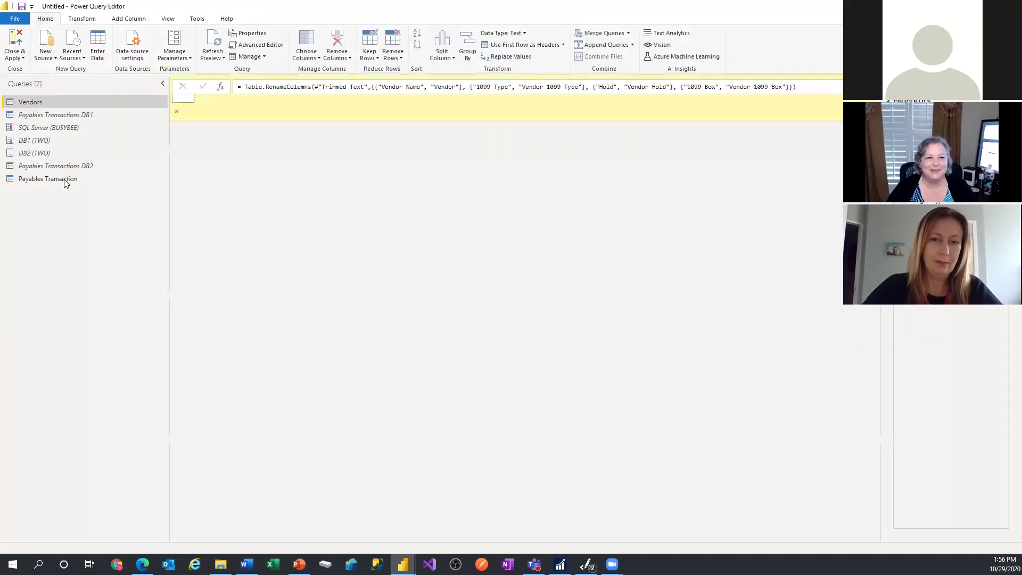
{"action": "left_click", "coordinate": [64, 178]}
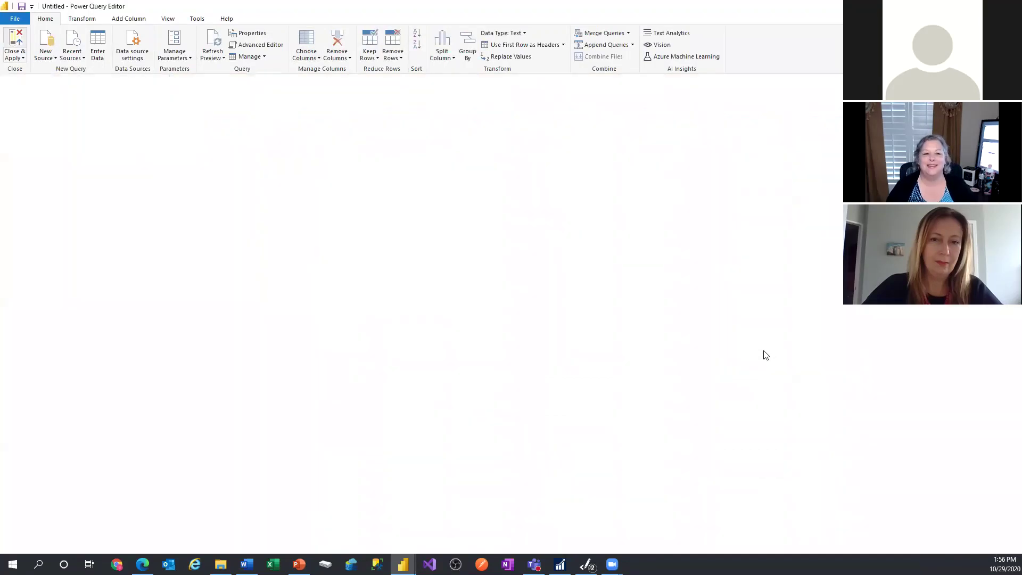
{"action": "key", "text": "alt+Tab"}
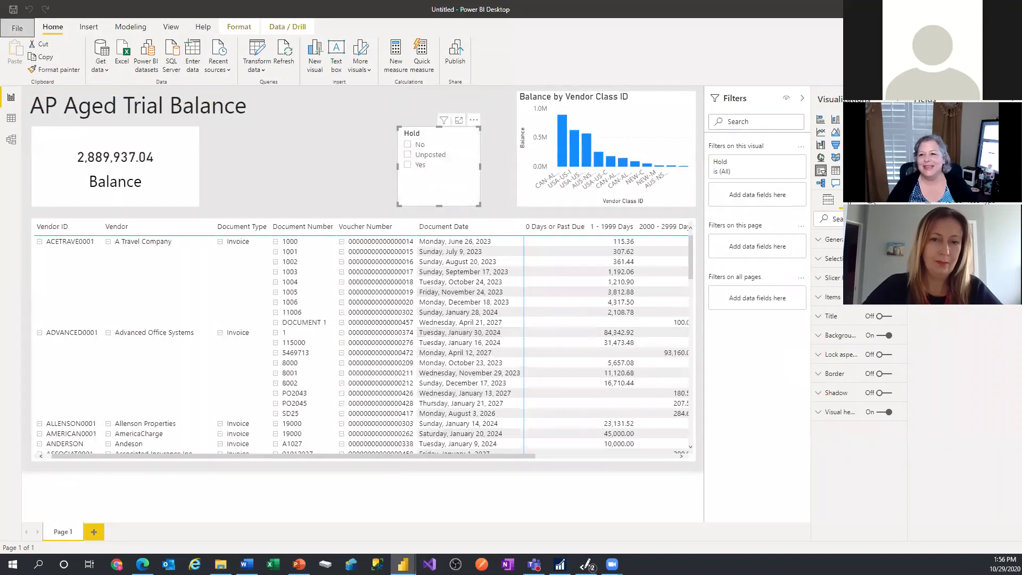
Duplicate the Hold slicer and place the copy between the Balance card and the original slicer.
{"action": "left_click", "coordinate": [953, 245]}
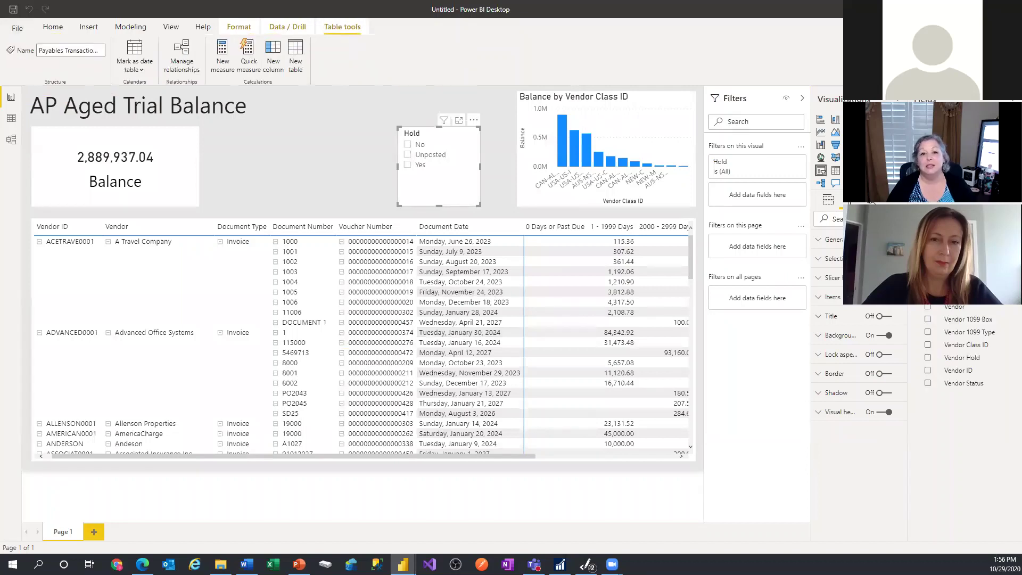
{"action": "left_click", "coordinate": [437, 188]}
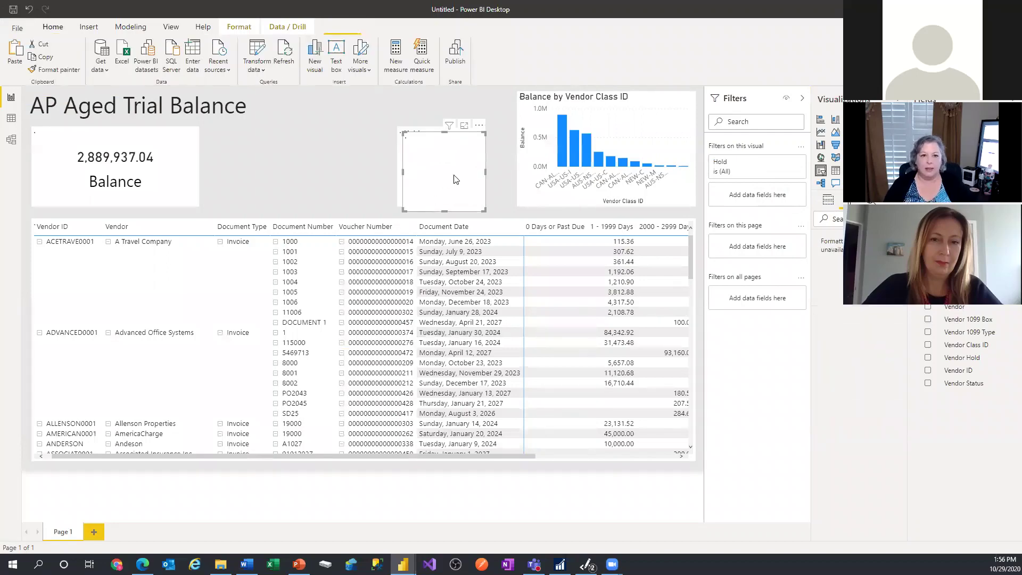
{"action": "key", "text": "ctrl+c"}
{"action": "key", "text": "ctrl+v"}
{"action": "left_click_drag", "start_coordinate": [437, 188], "coordinate": [319, 183]}
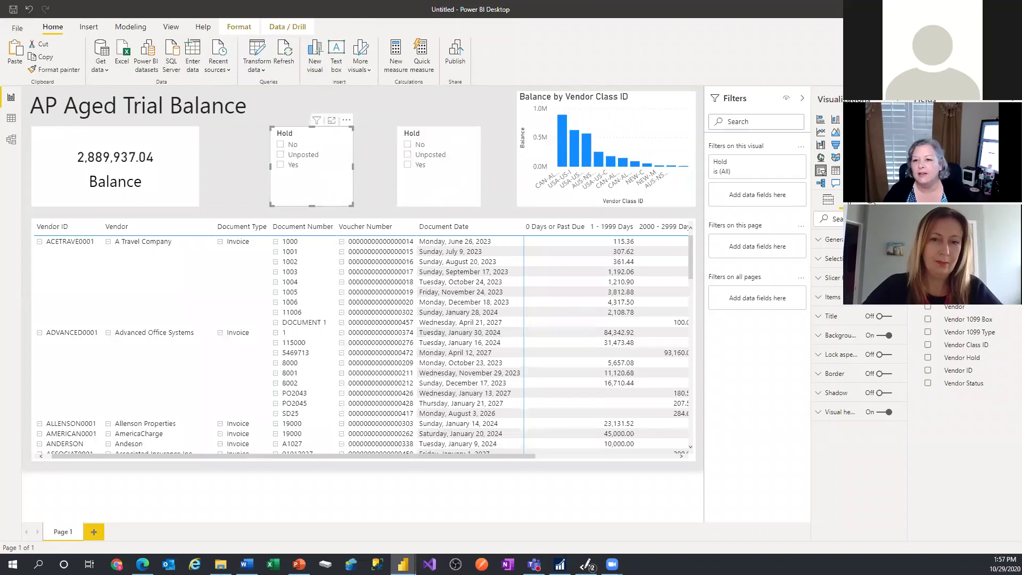
Convert the copied Hold slicer to a donut chart with Company as the legend and Balance as the values.
{"action": "left_click", "coordinate": [865, 145]}
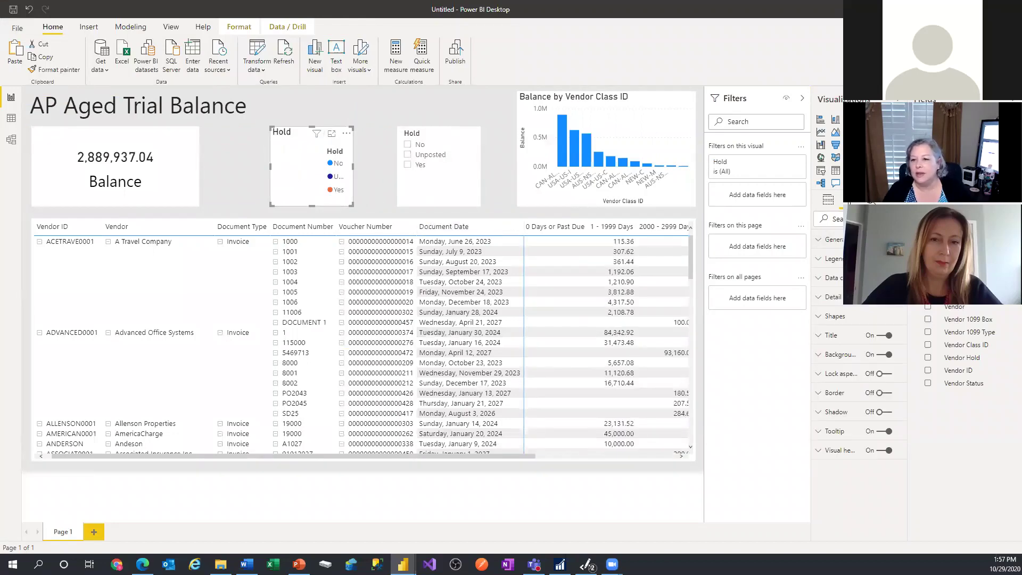
{"action": "left_click", "coordinate": [830, 201]}
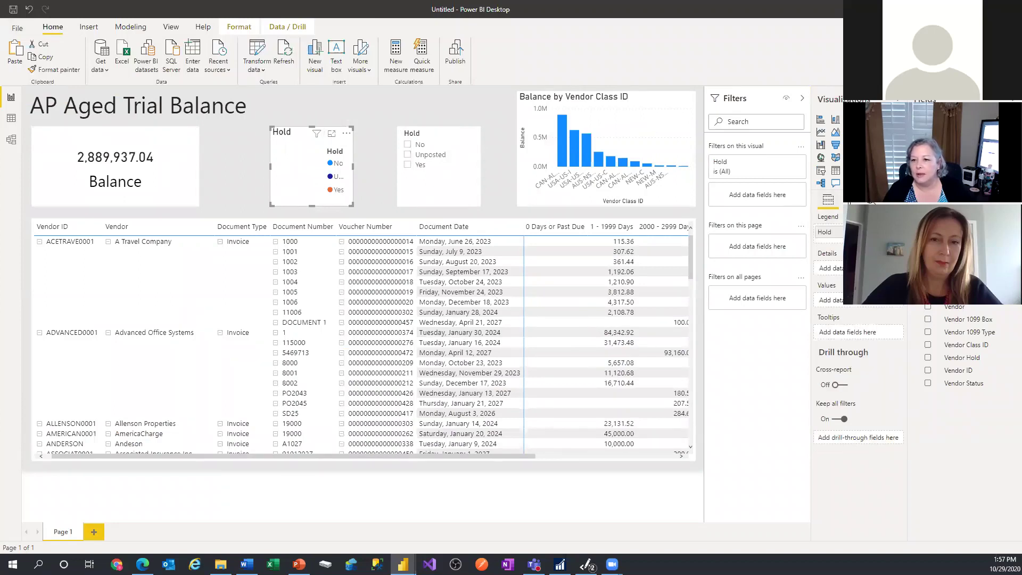
{"action": "left_click", "coordinate": [898, 232]}
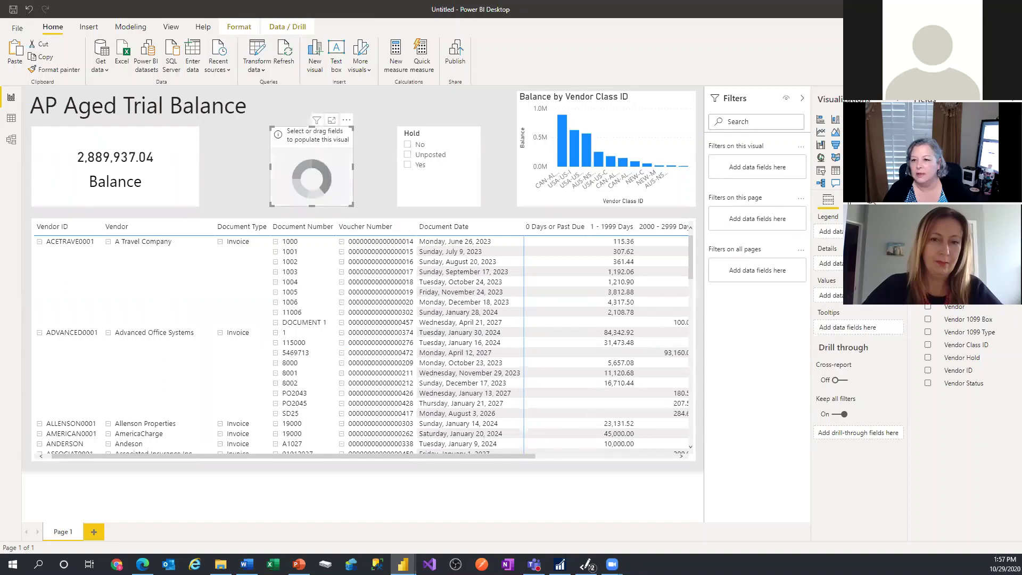
{"action": "left_click_drag", "start_coordinate": [953, 223], "coordinate": [829, 232]}
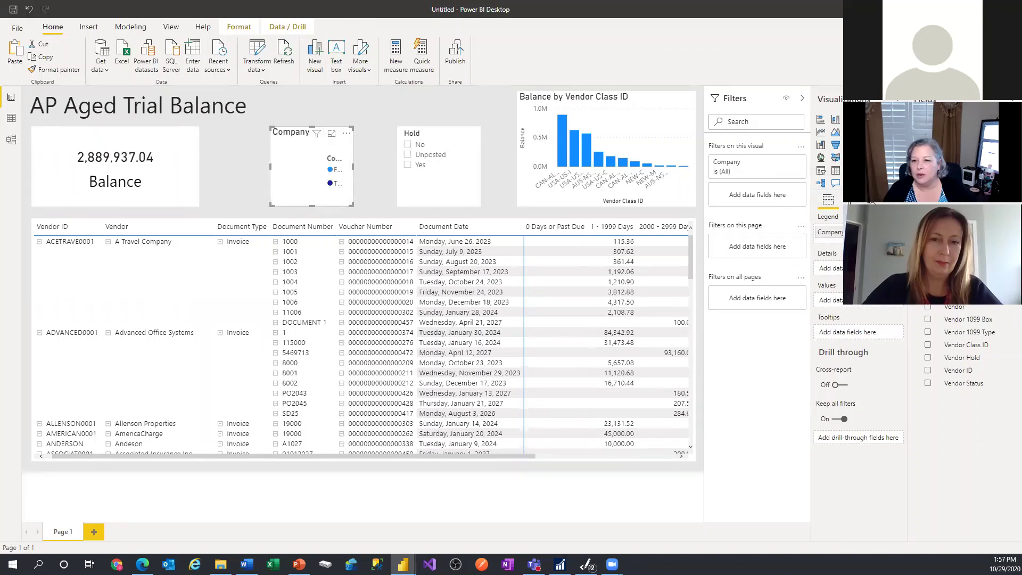
{"action": "left_click_drag", "start_coordinate": [841, 271], "coordinate": [829, 301]}
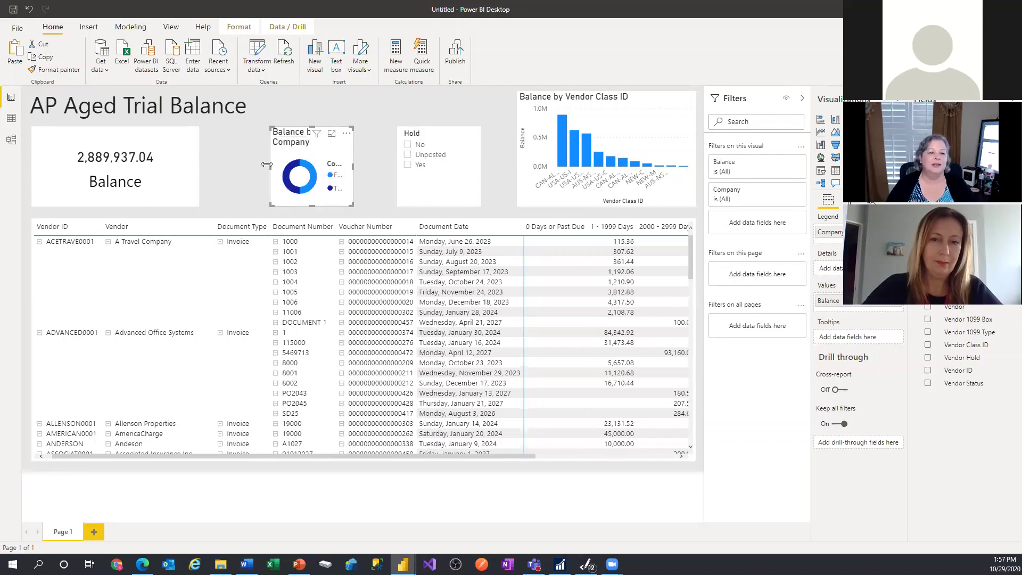
Widen the Balance by Company donut chart on both sides and filter the report by its Fabrikam segment.
{"action": "left_click_drag", "start_coordinate": [266, 164], "coordinate": [219, 178]}
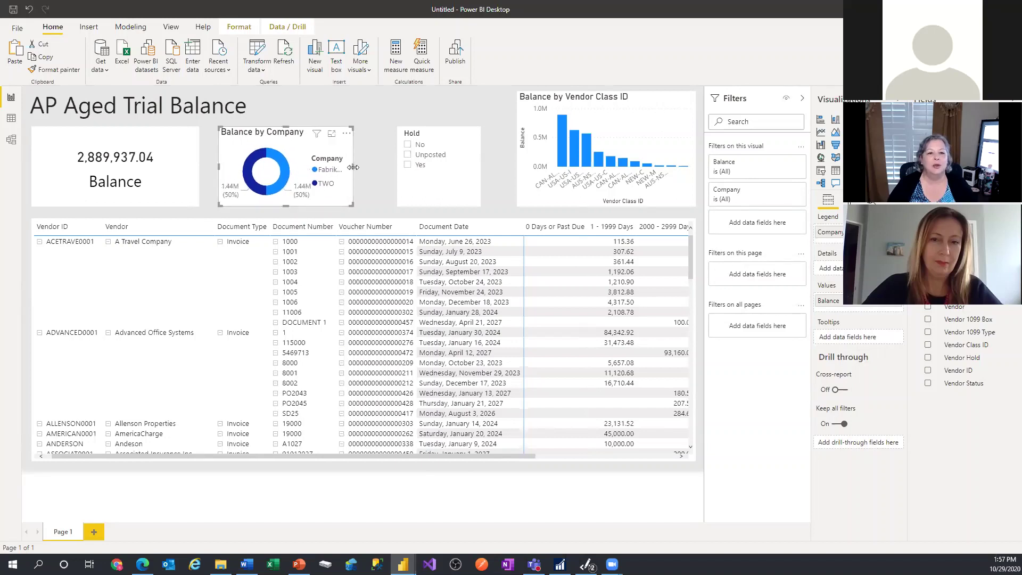
{"action": "left_click_drag", "start_coordinate": [354, 168], "coordinate": [375, 167]}
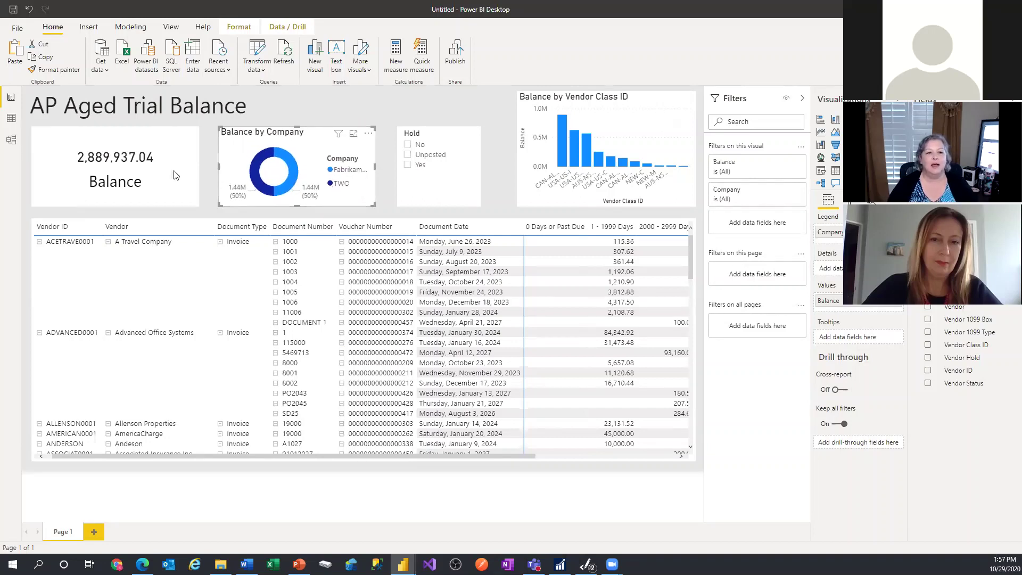
{"action": "left_click", "coordinate": [295, 177]}
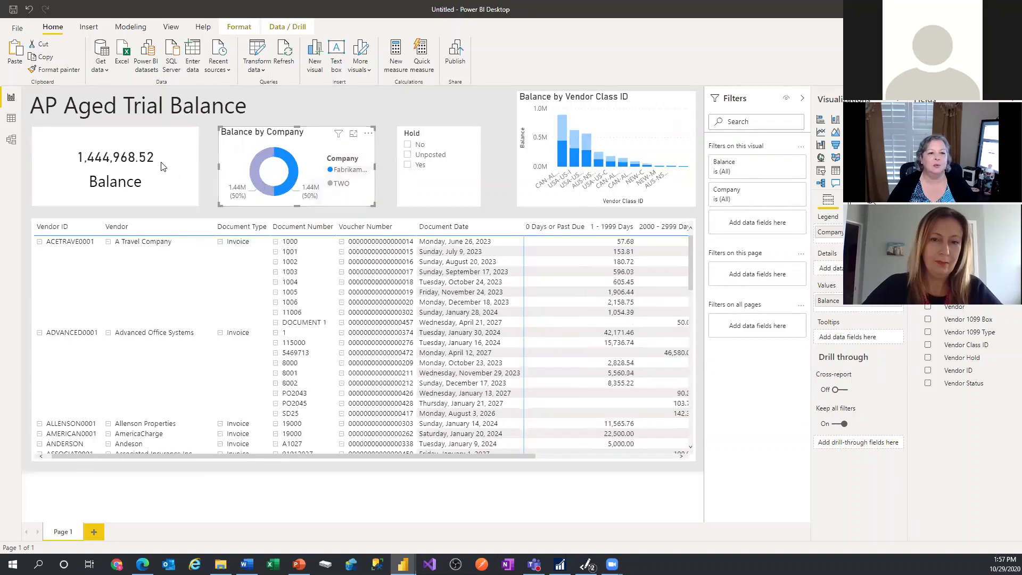